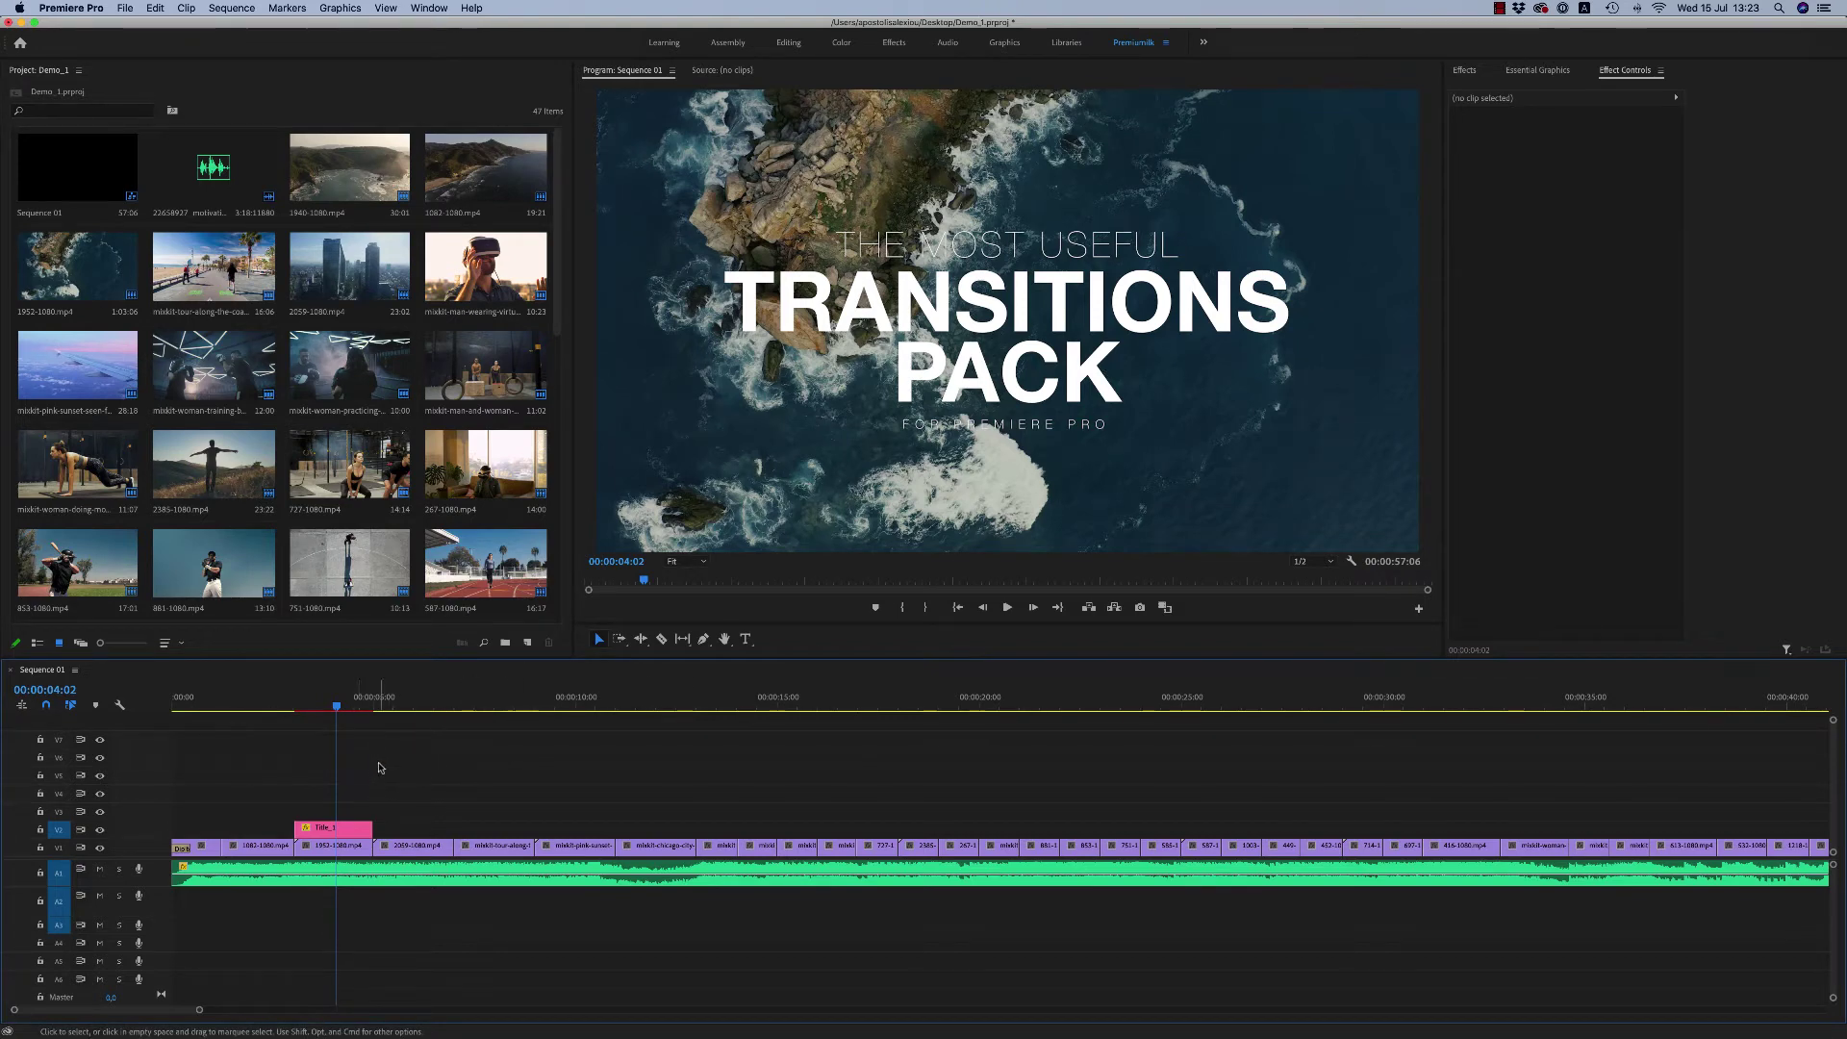
click(348, 830)
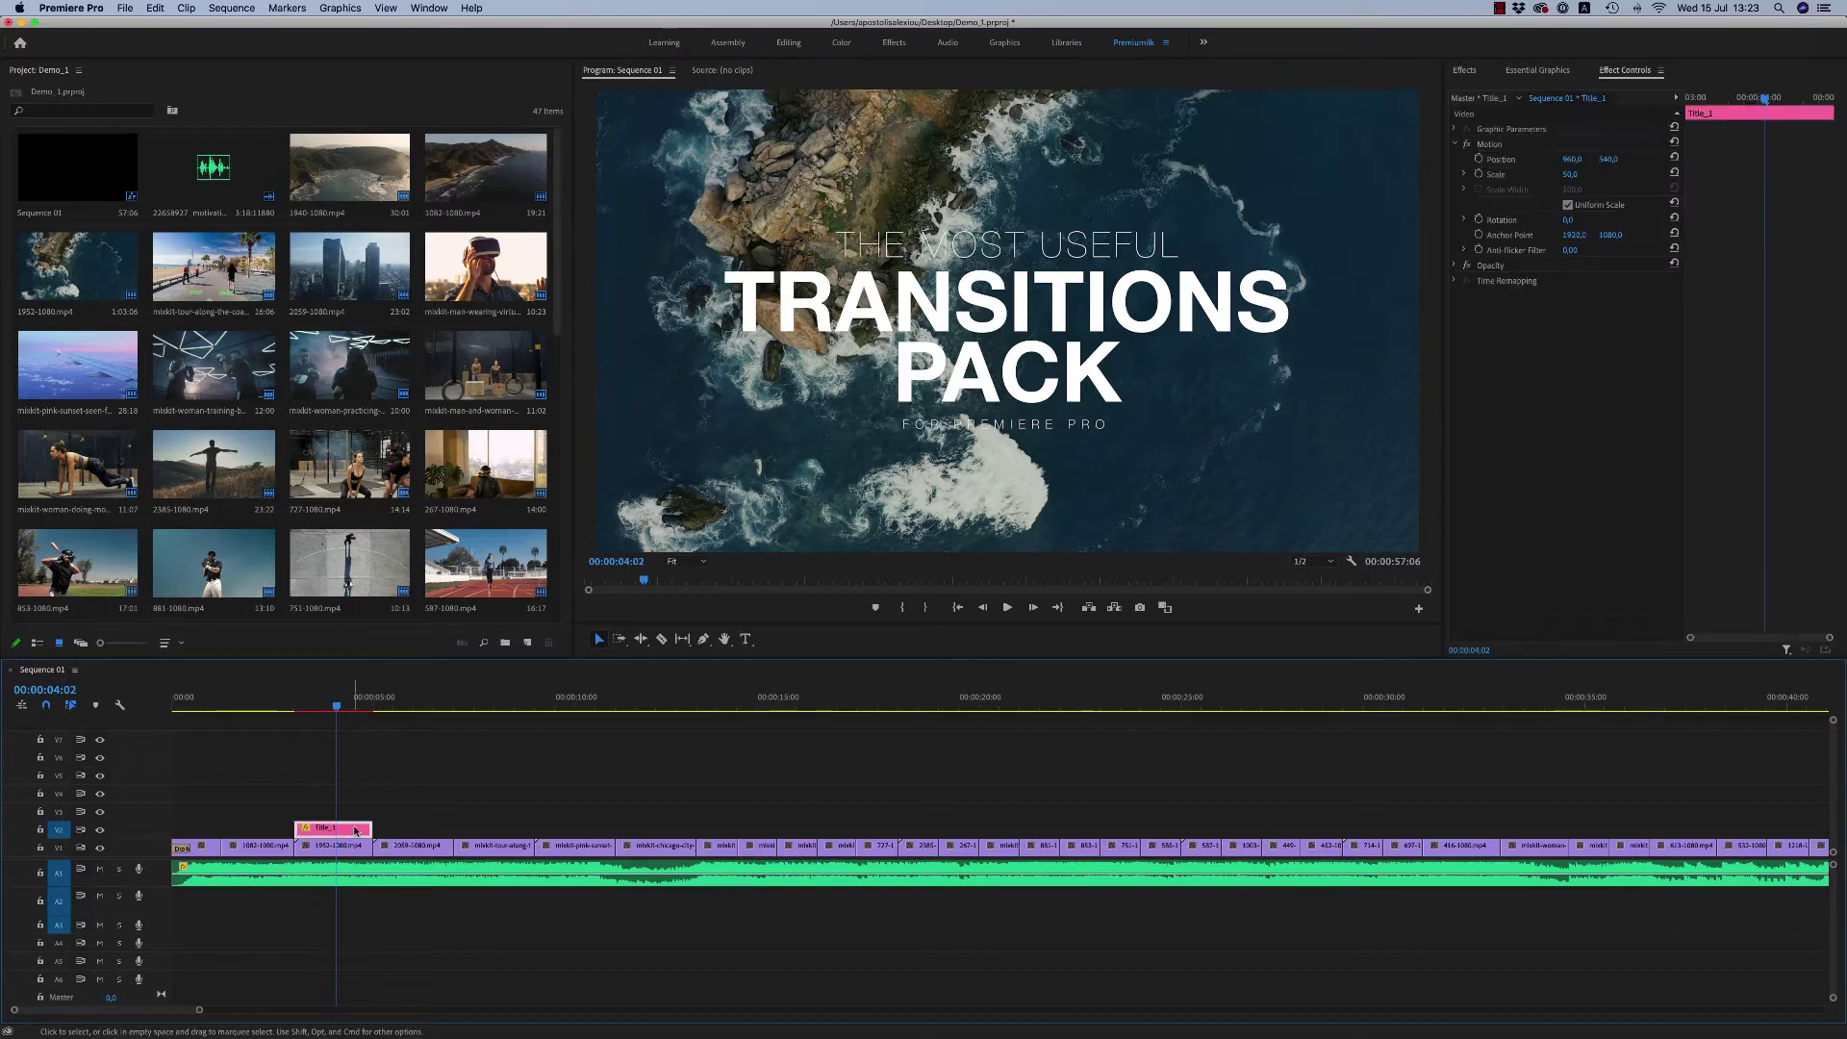
drag(358, 707, 485, 705)
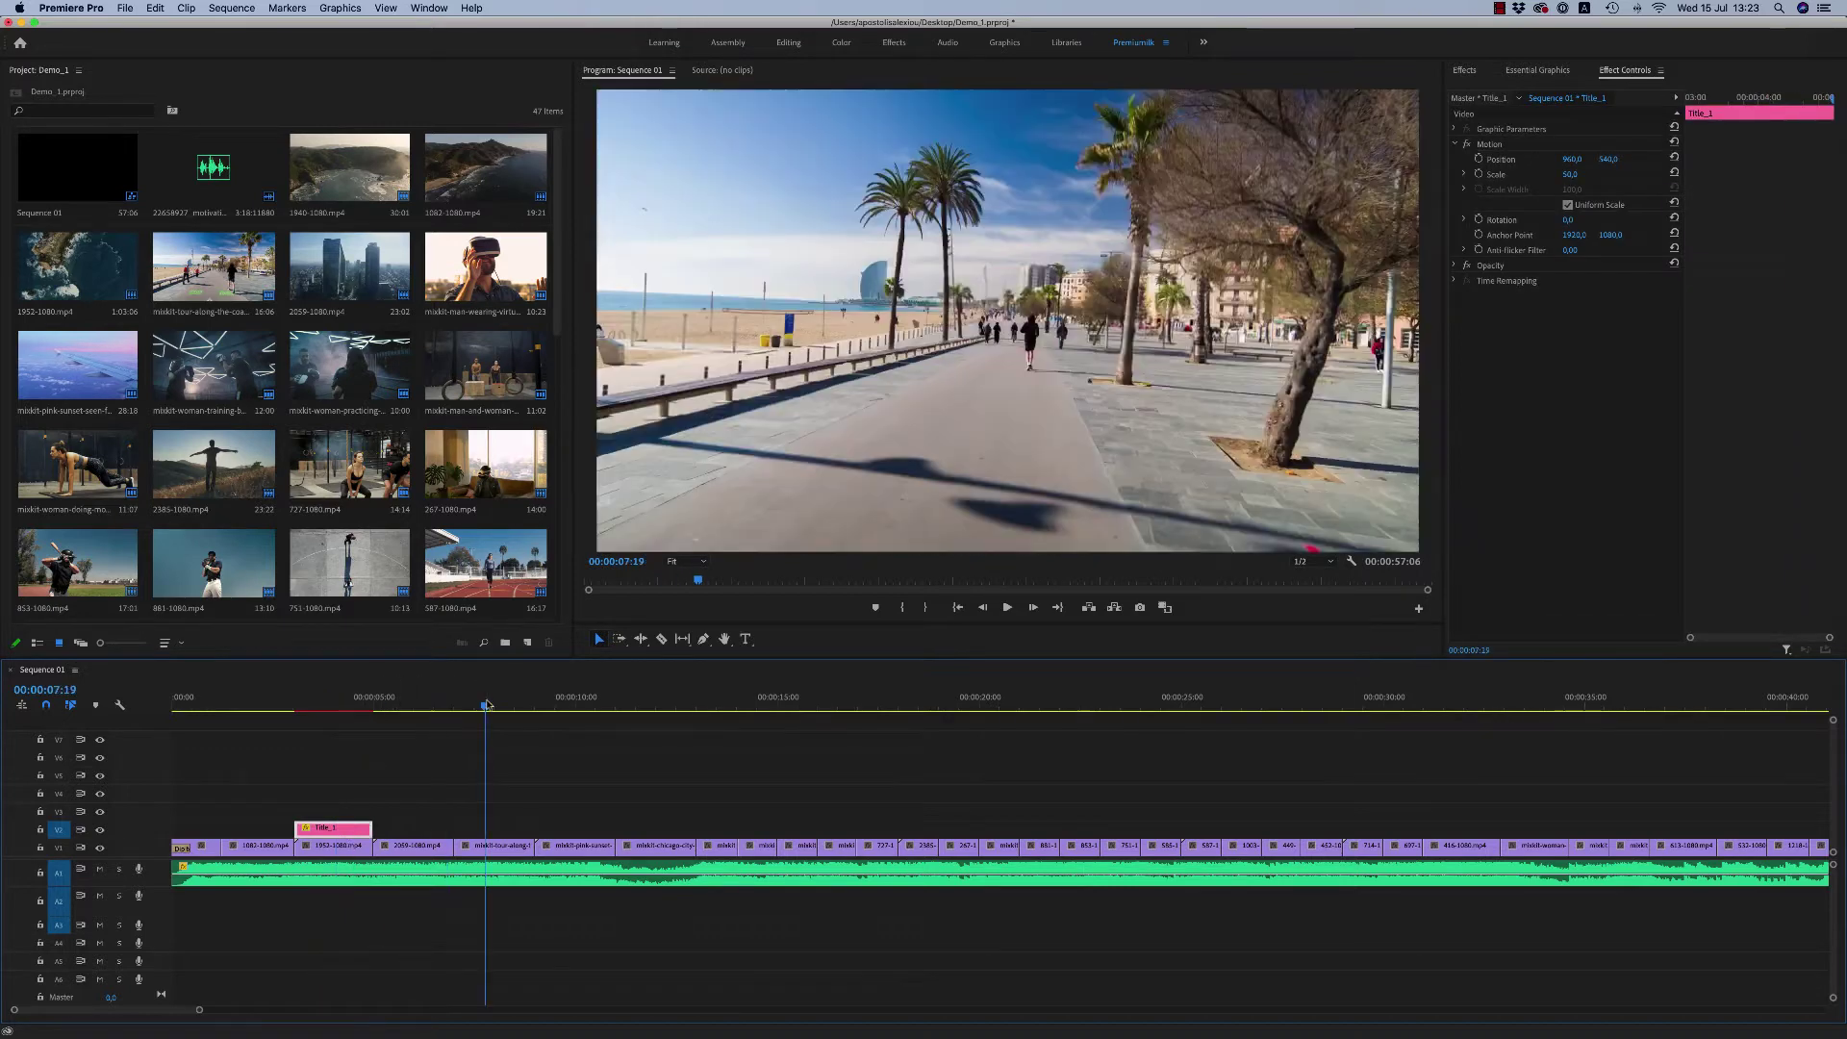
click(338, 707)
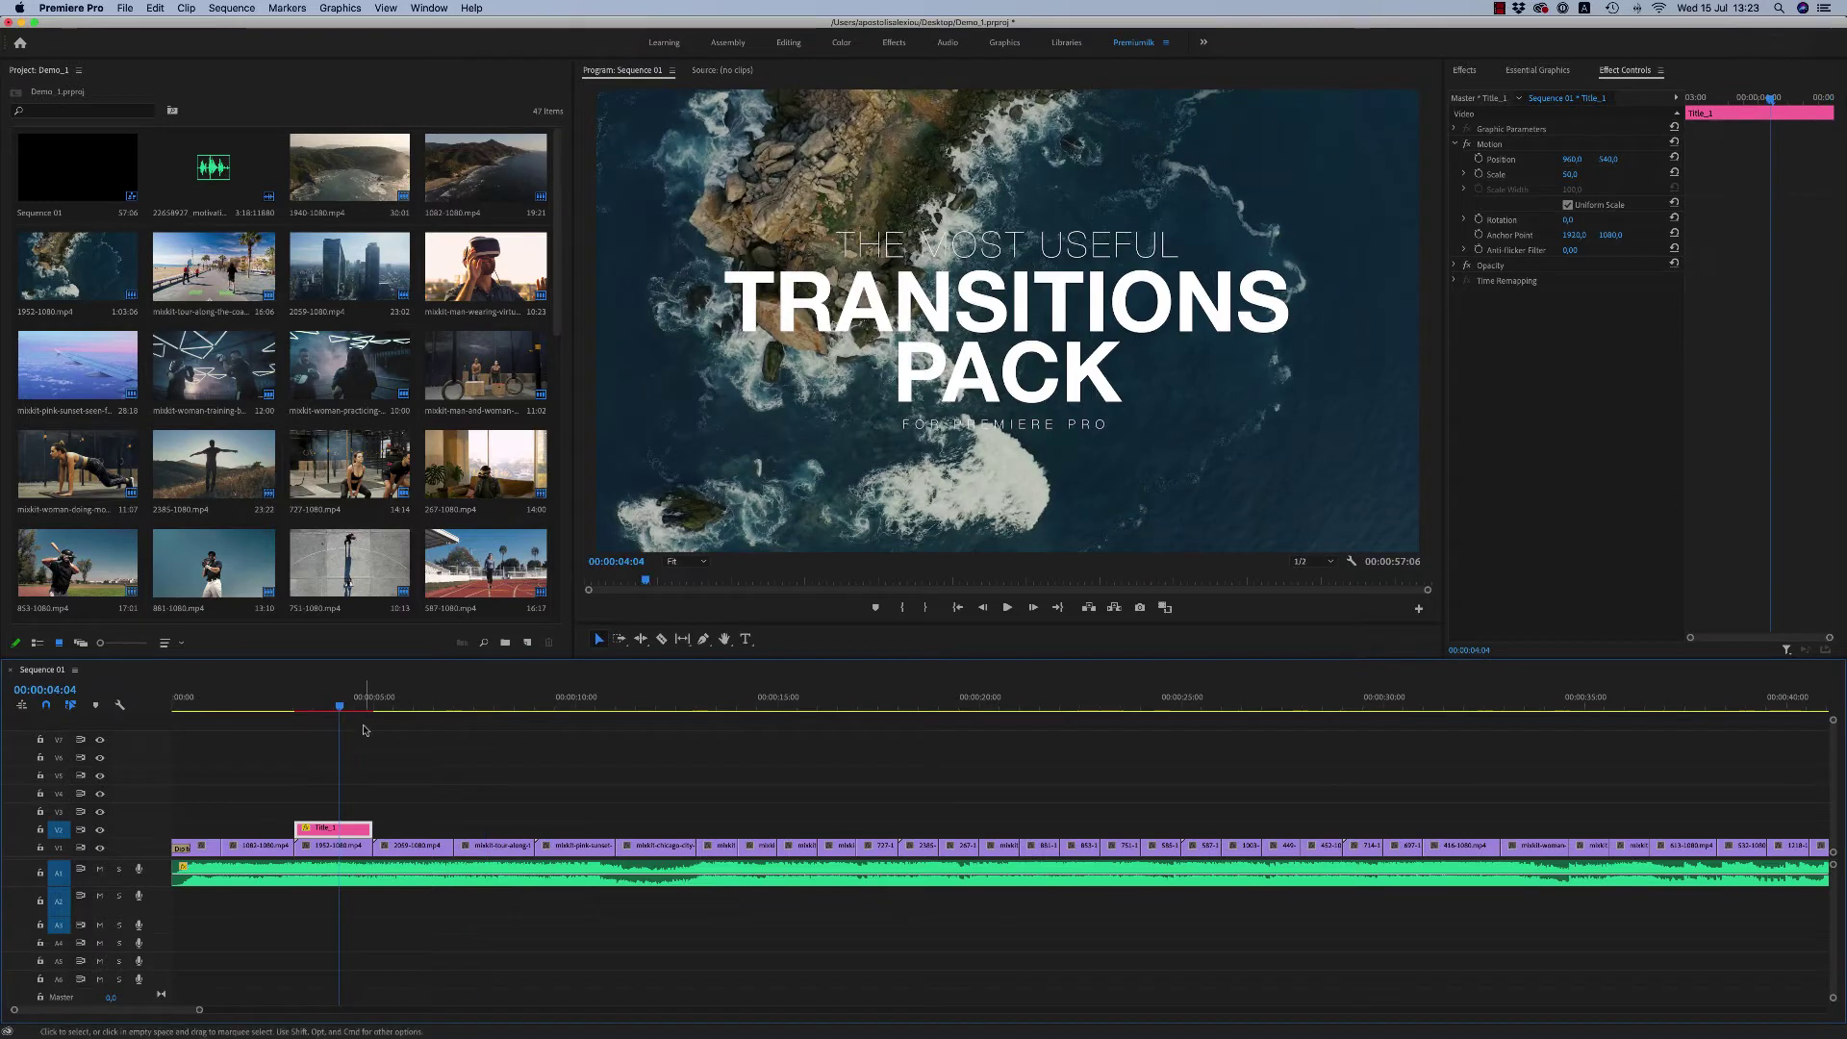
Step: Open 00. All.prproj from the Premiumilk transitions pack folder alongside the current project, converting it under the name 00. All_2
click(126, 7)
click(143, 39)
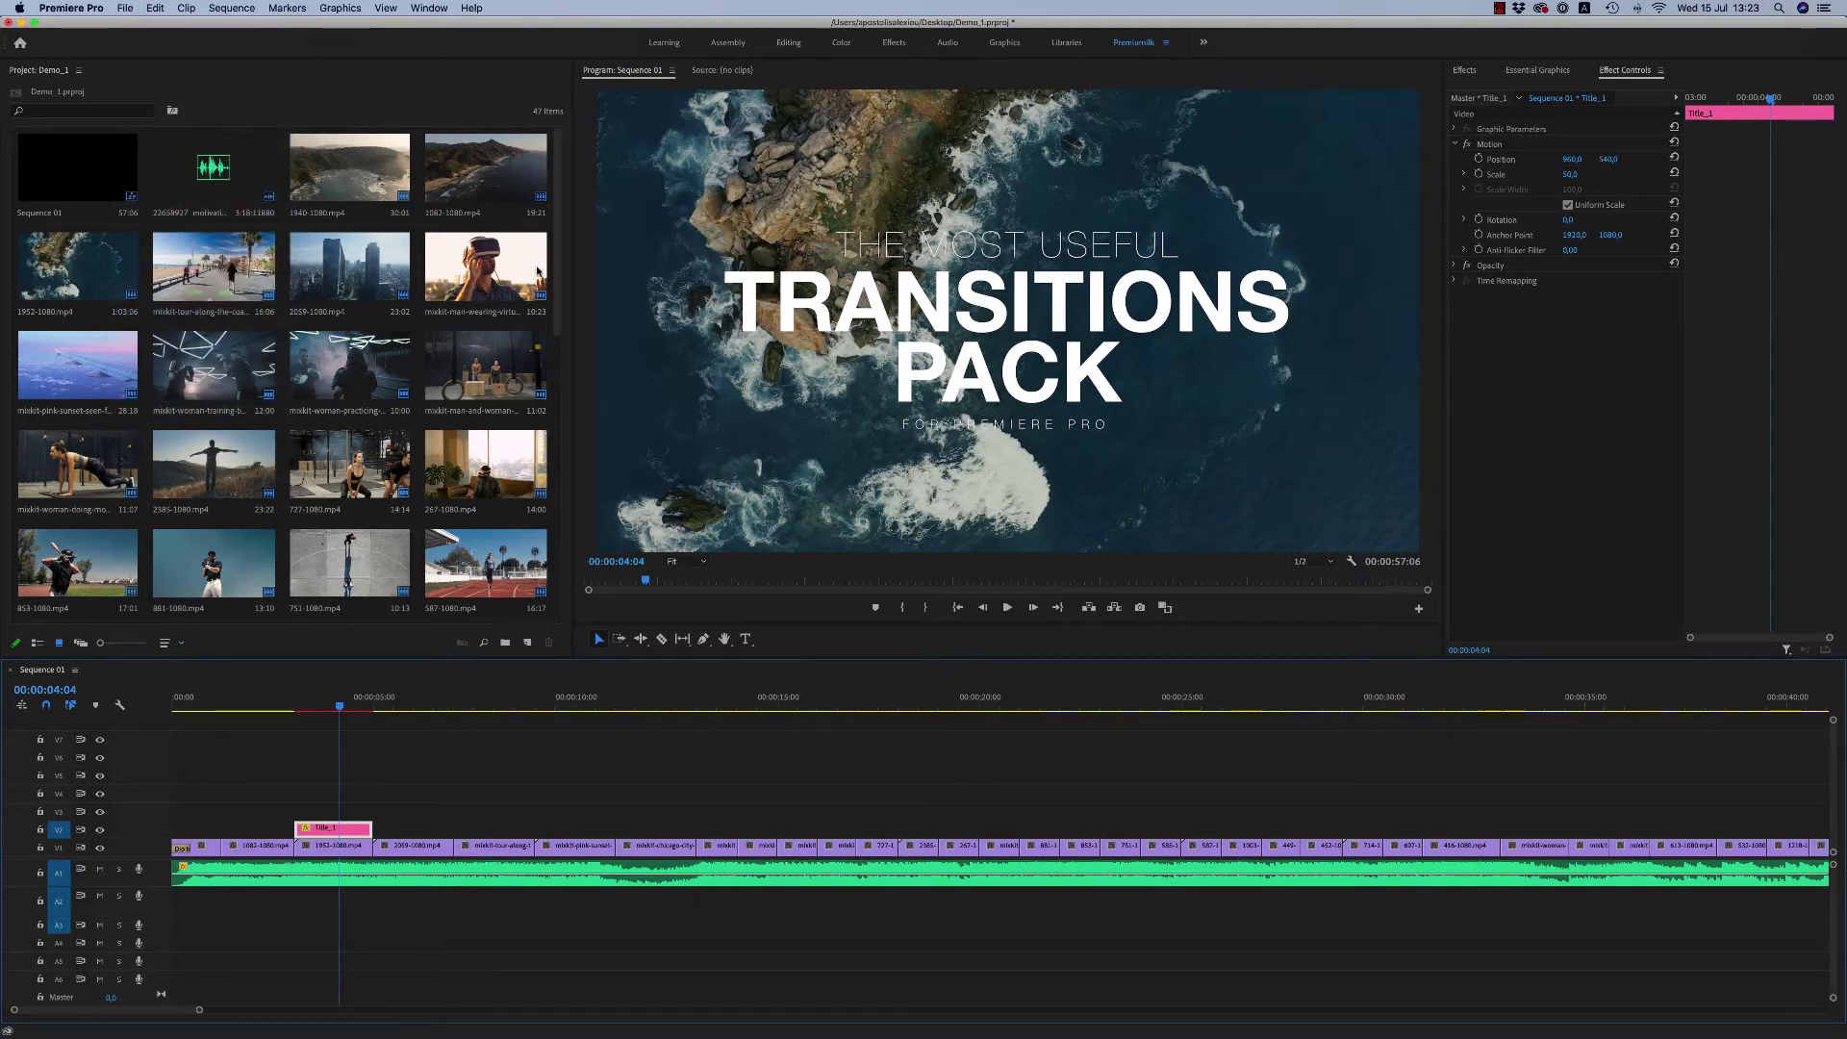
click(909, 145)
click(924, 229)
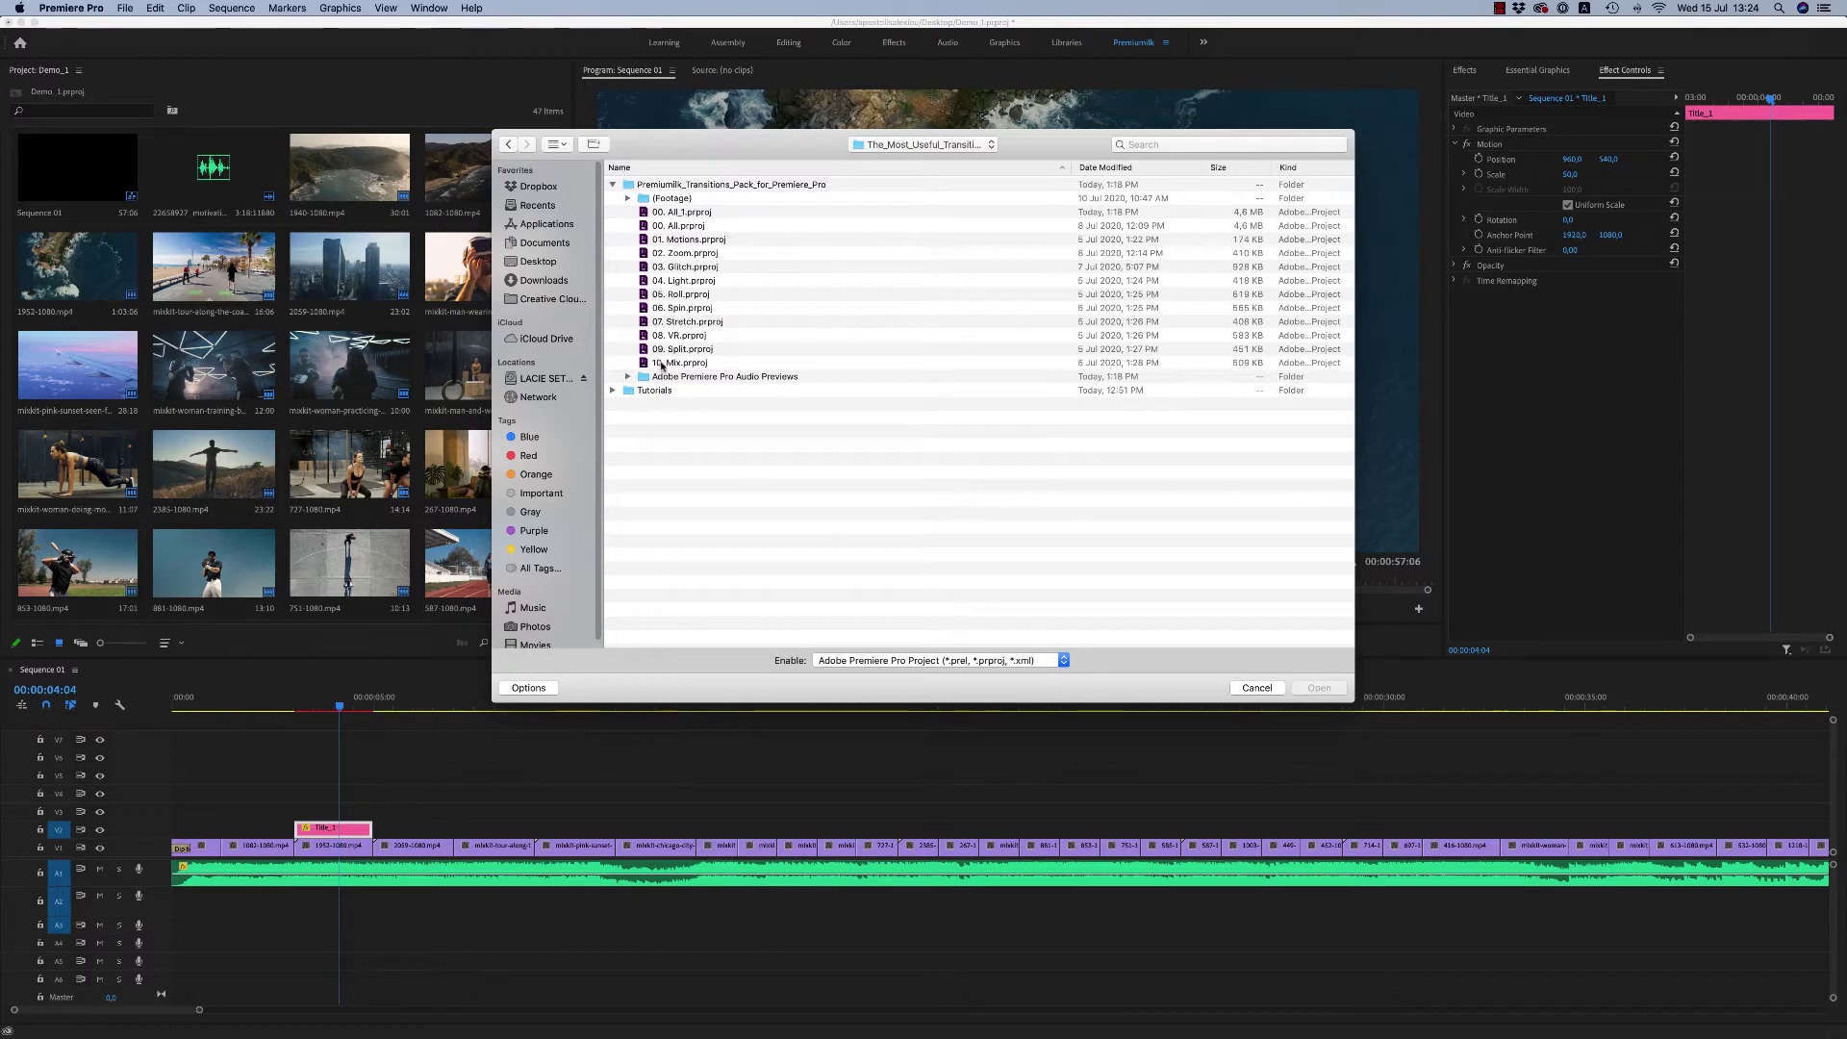
click(678, 225)
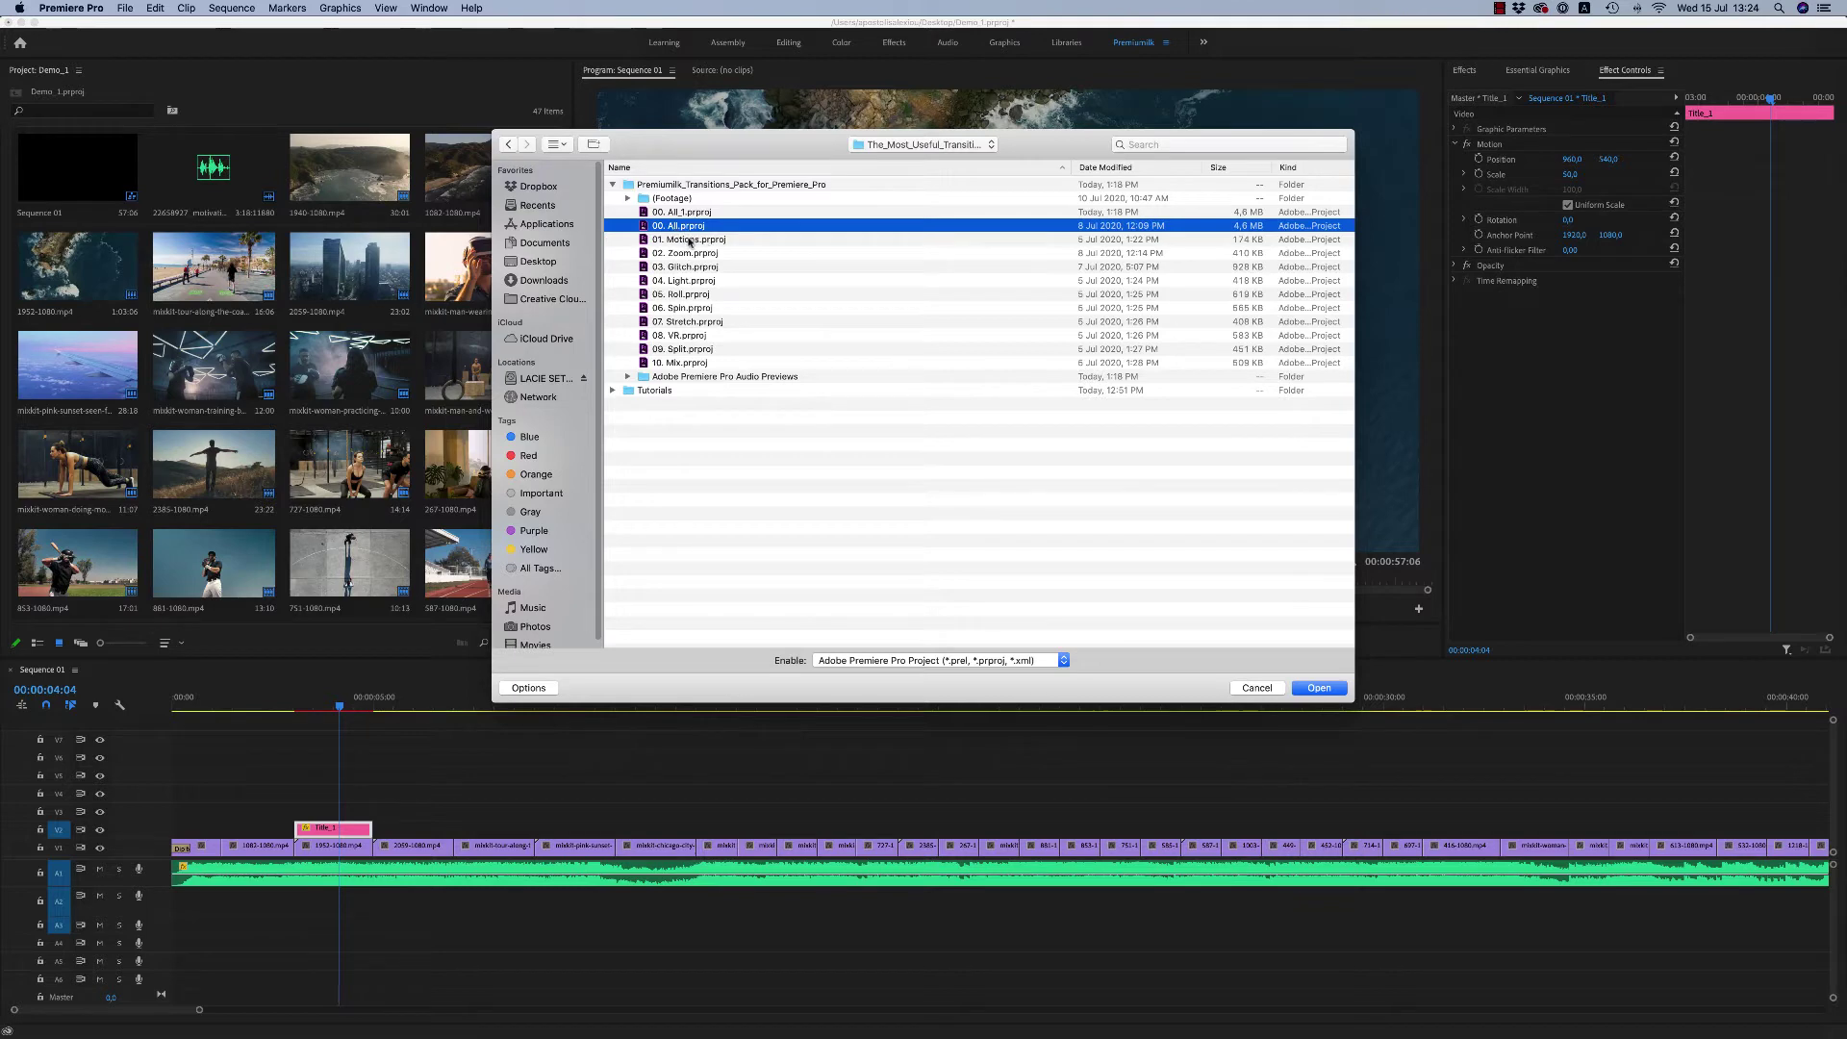
click(690, 241)
click(692, 253)
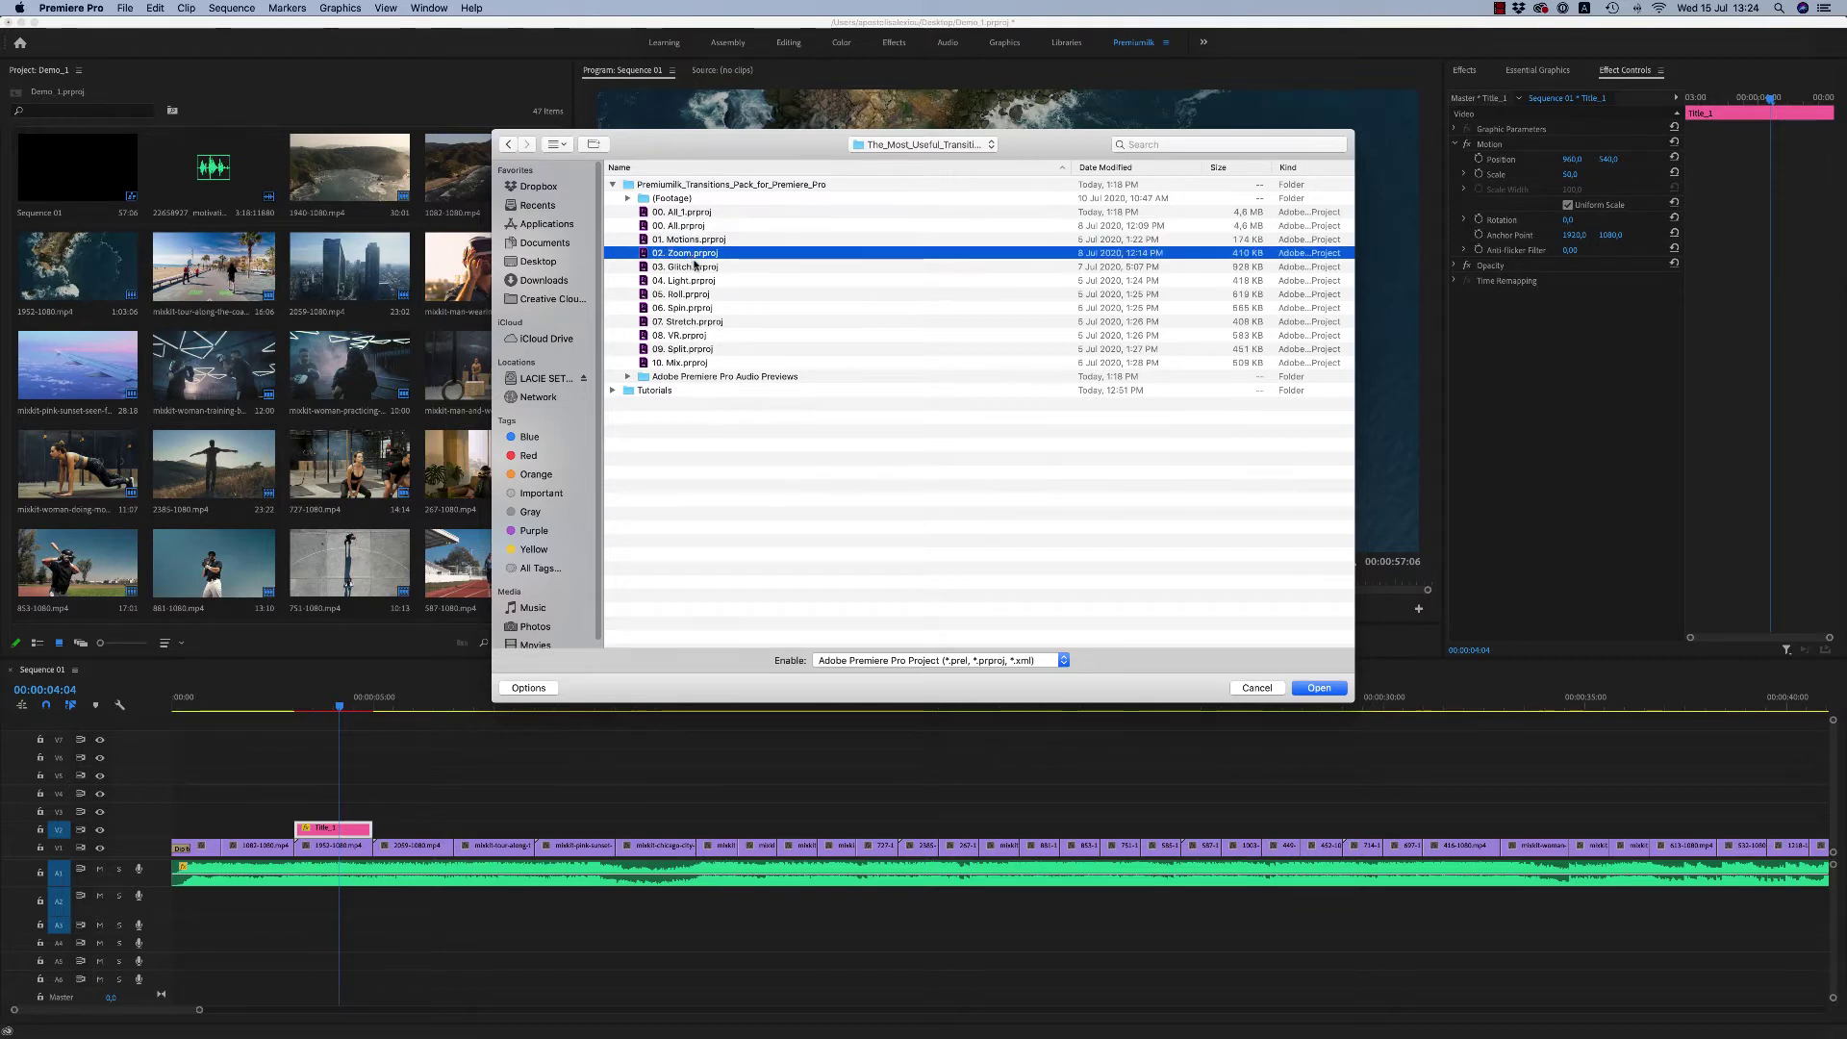
click(689, 268)
click(681, 281)
click(693, 227)
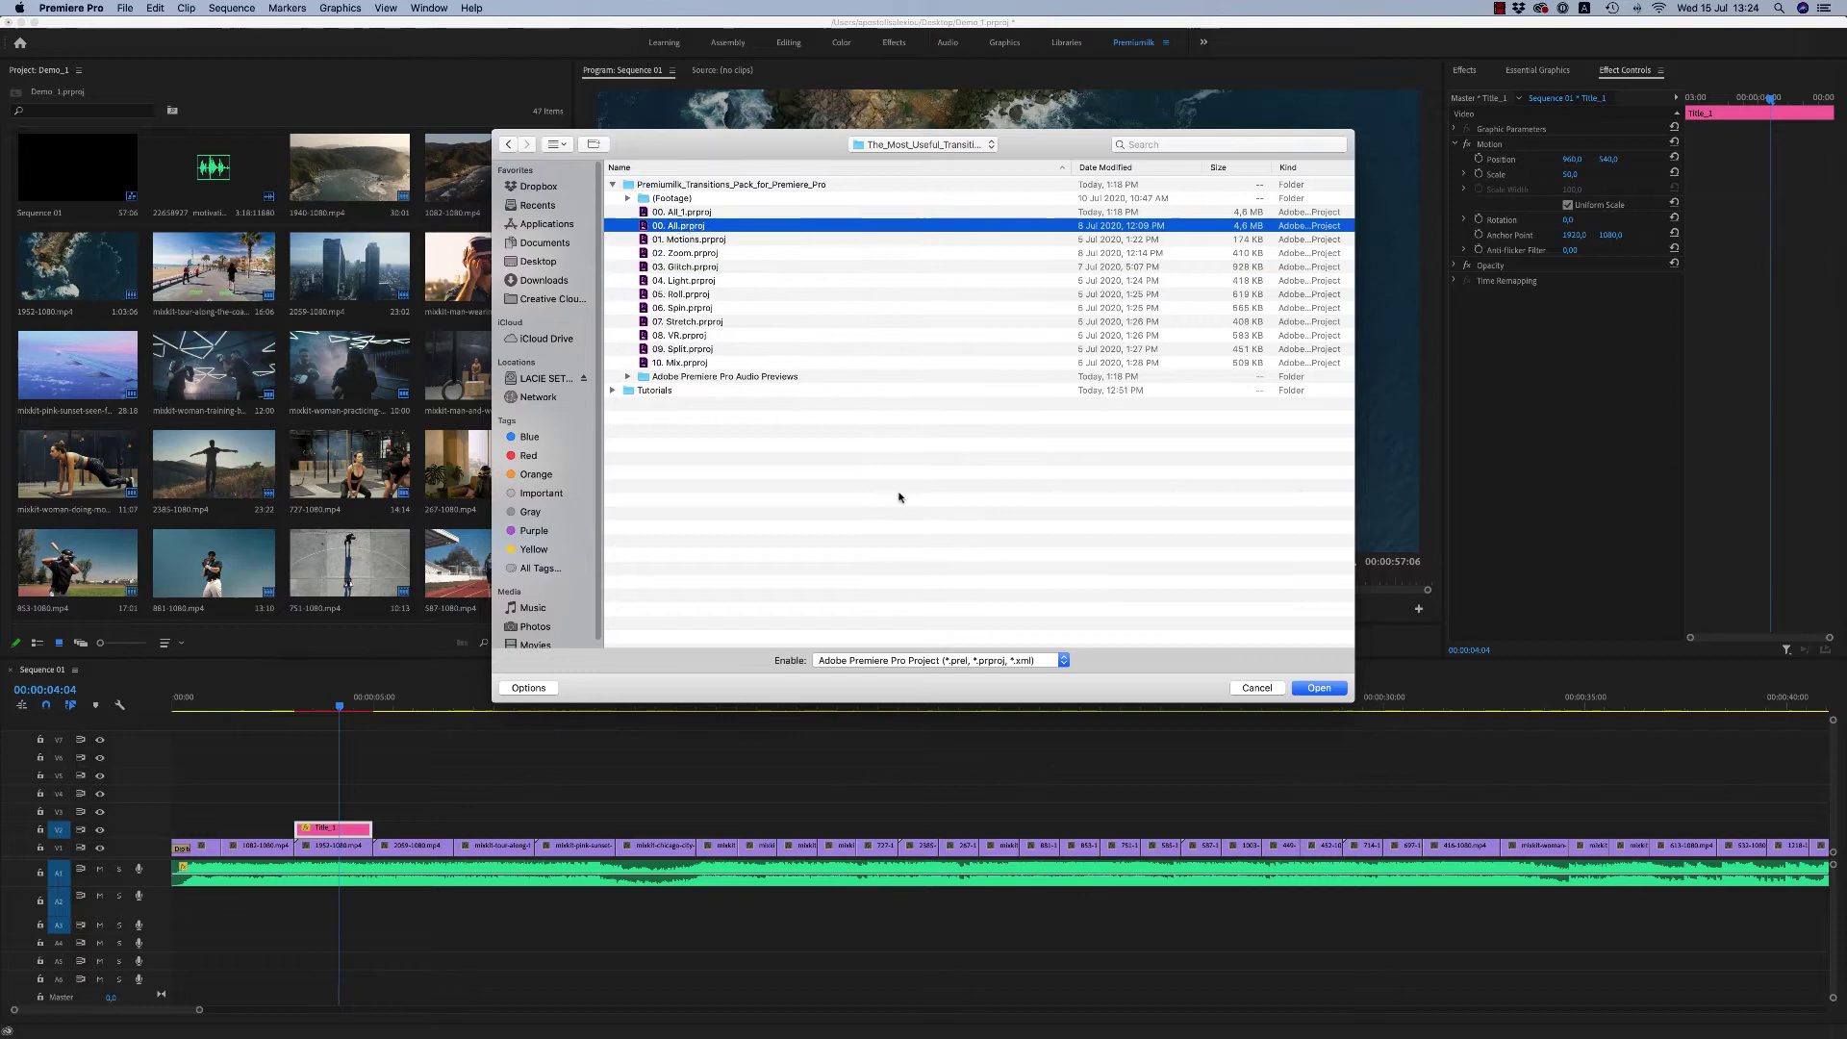
click(1317, 689)
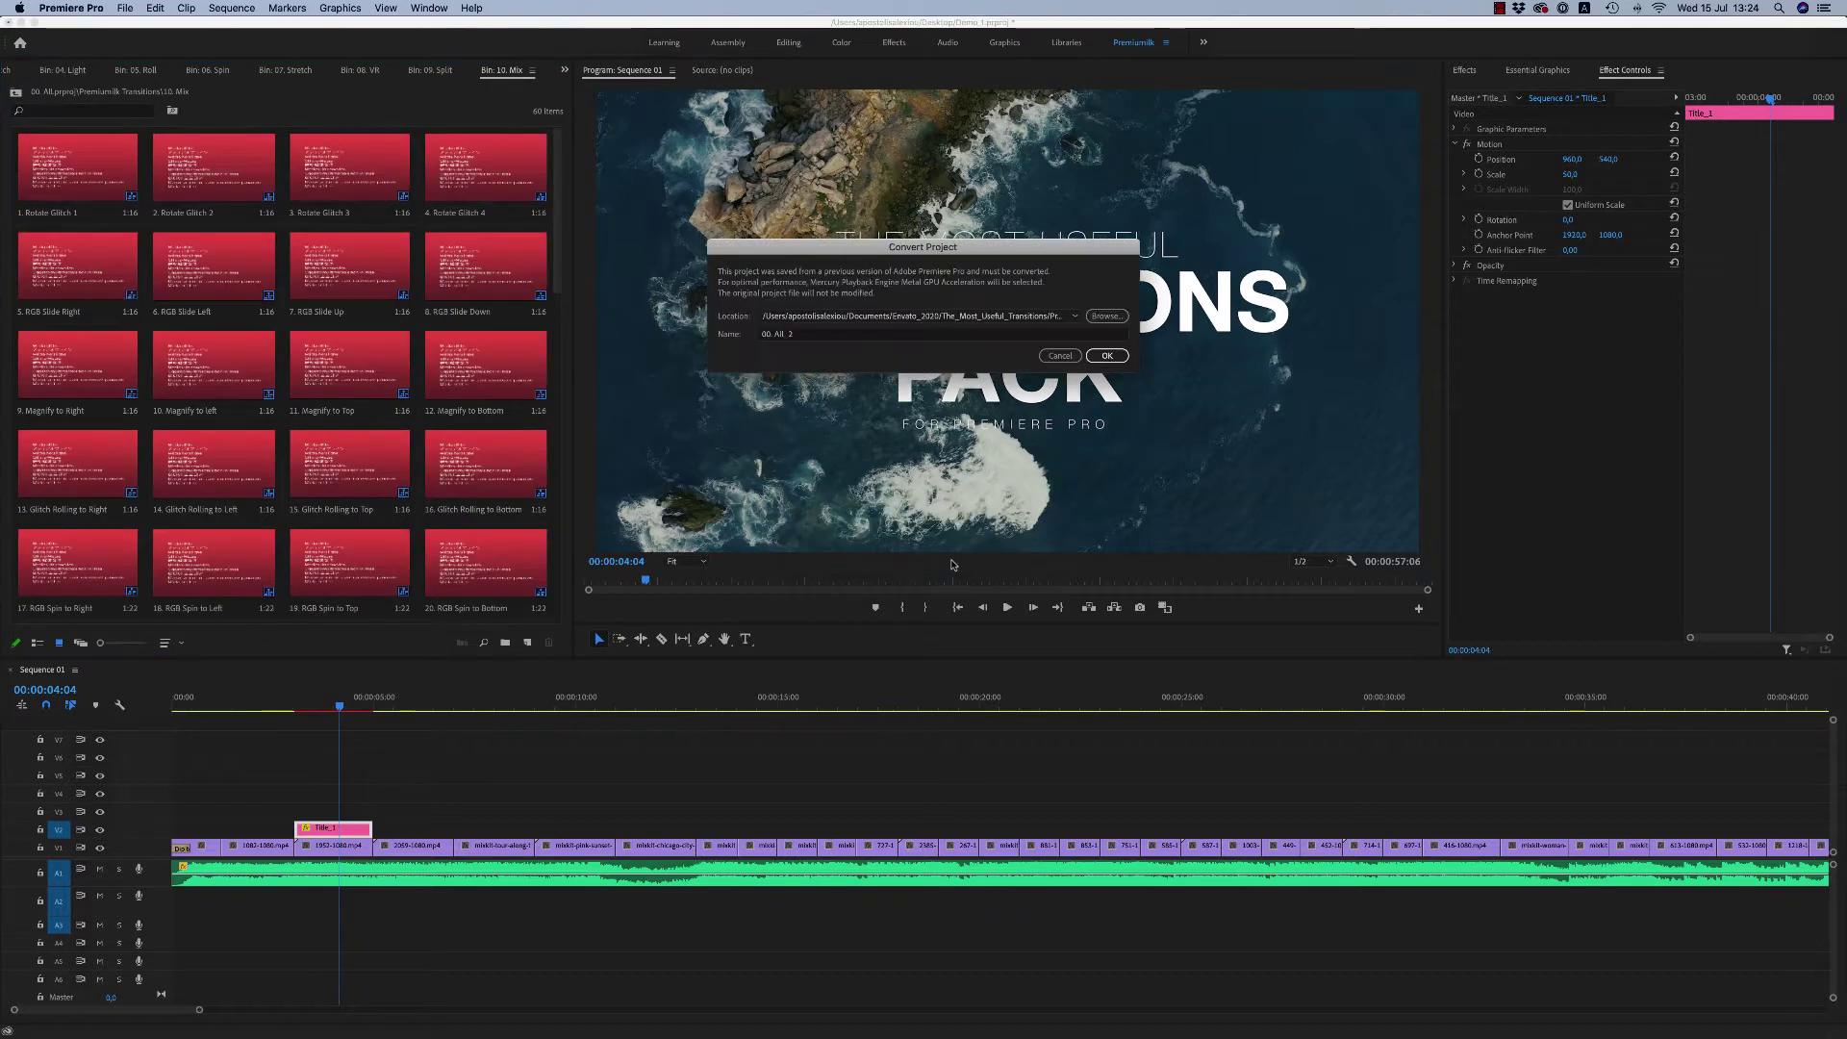
click(1109, 357)
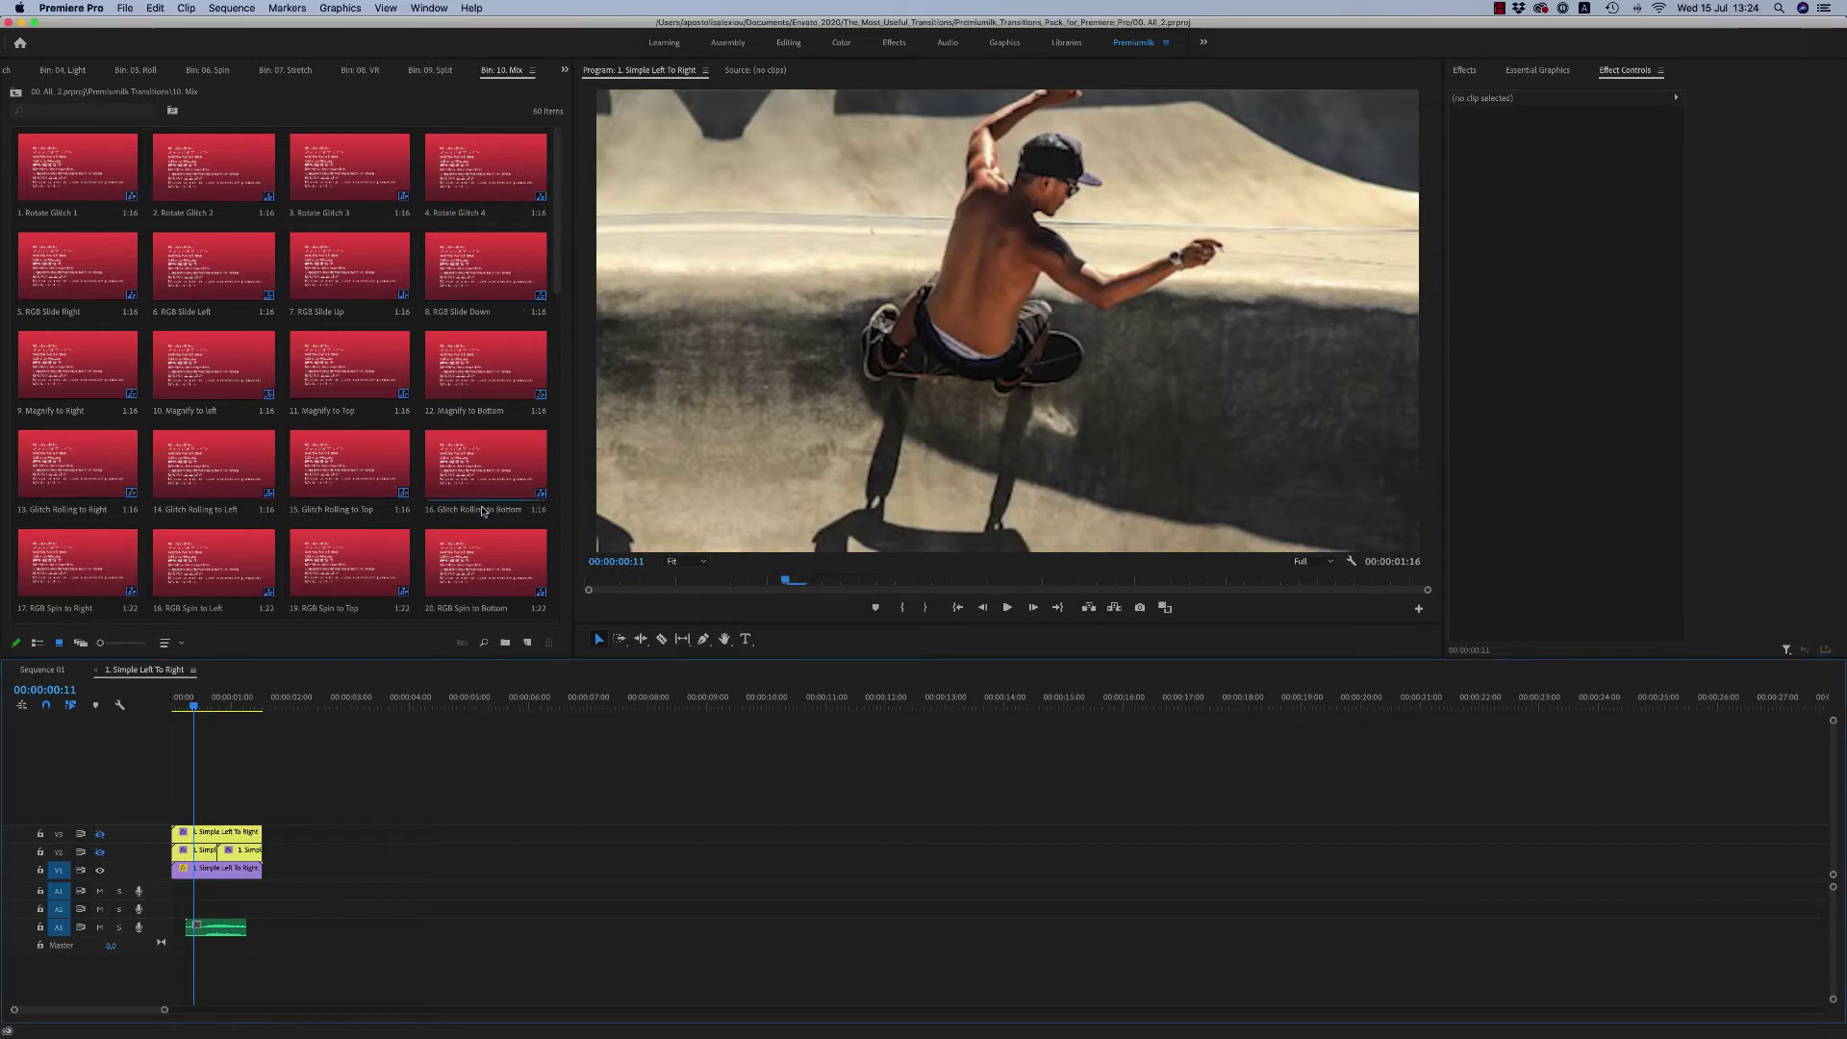
Step: Return to Sequence 01 and show the list of transition bins in project 00. All_2
click(221, 709)
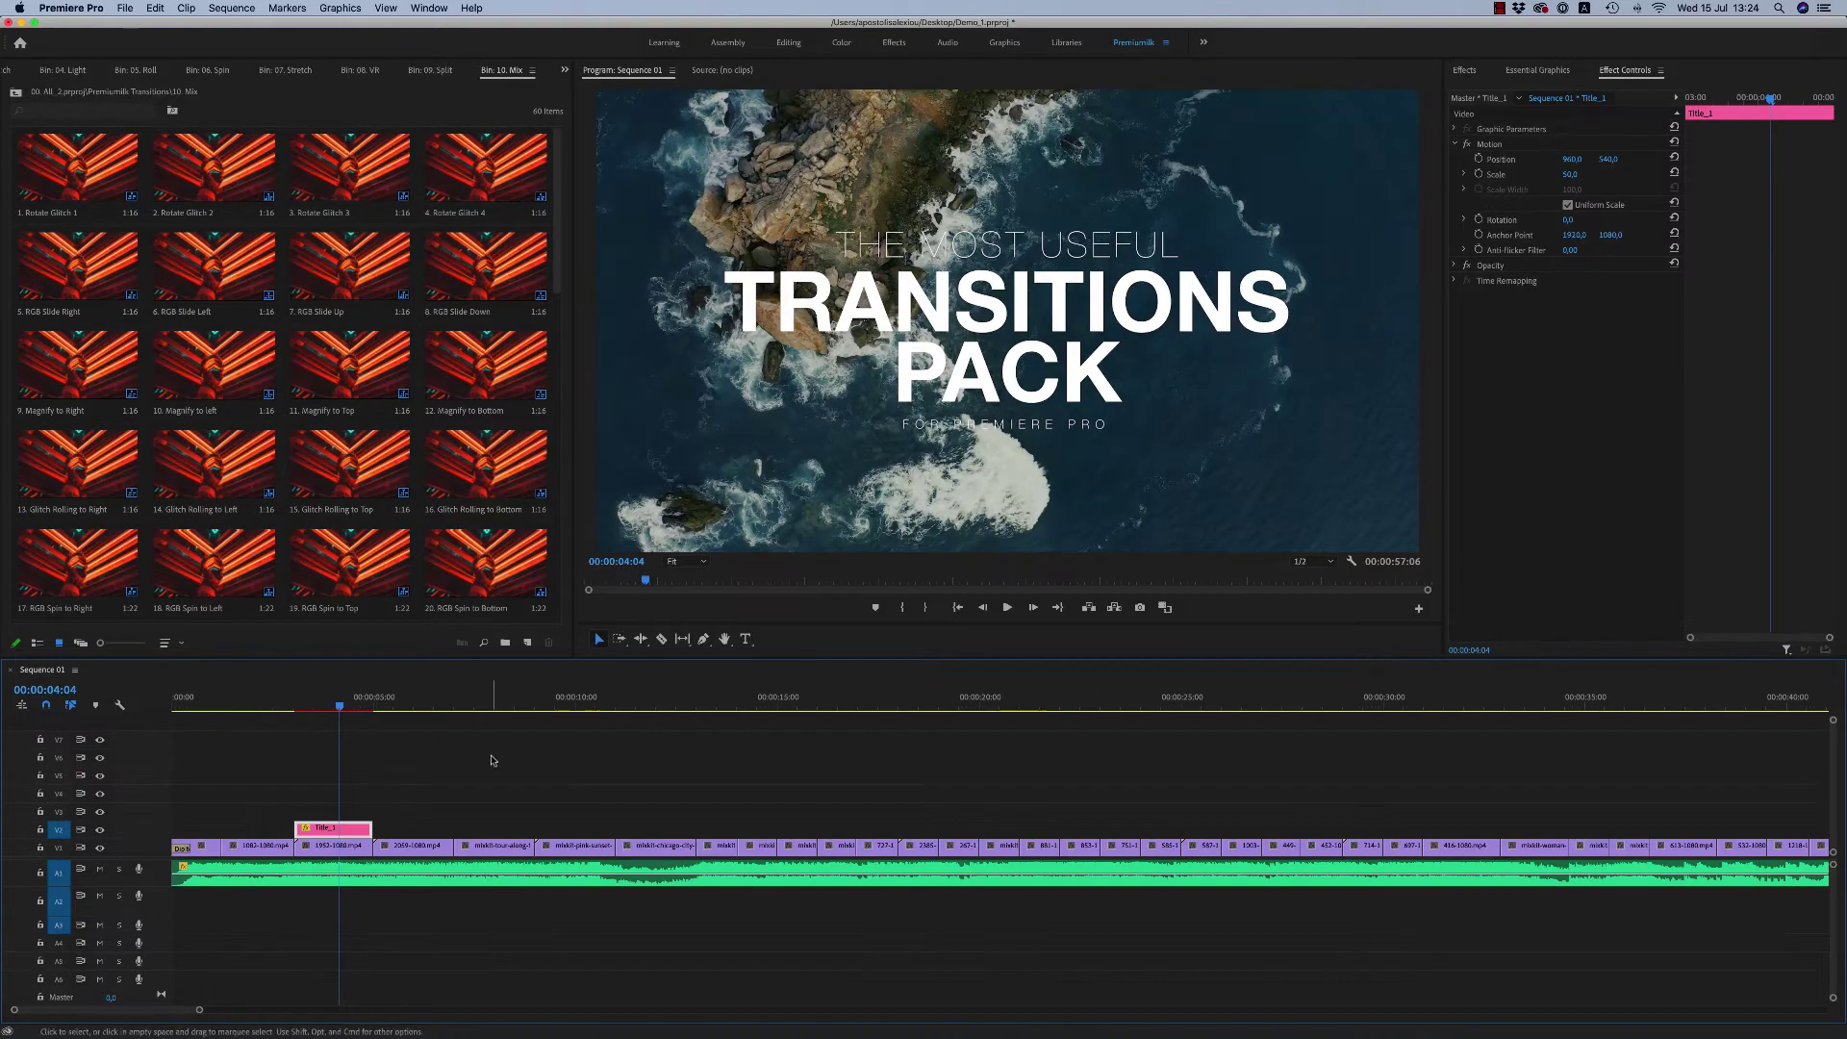
click(565, 72)
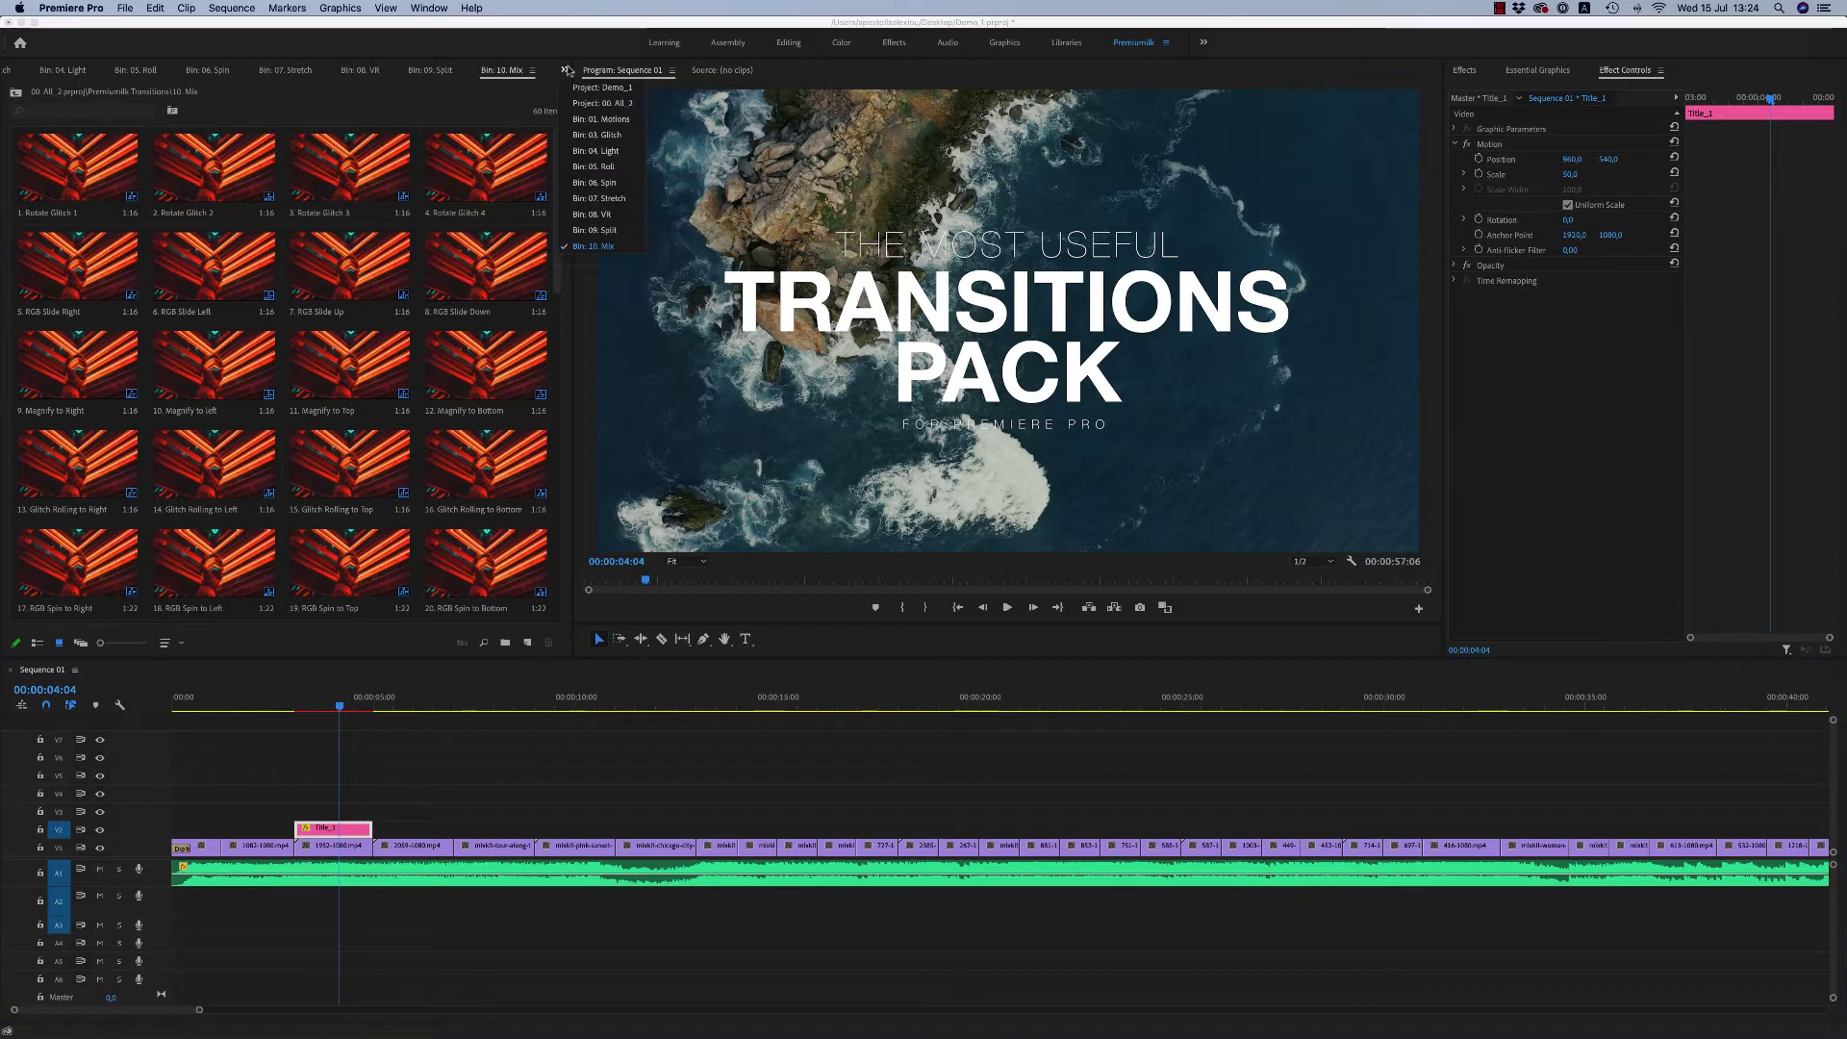
click(593, 122)
click(565, 69)
click(590, 105)
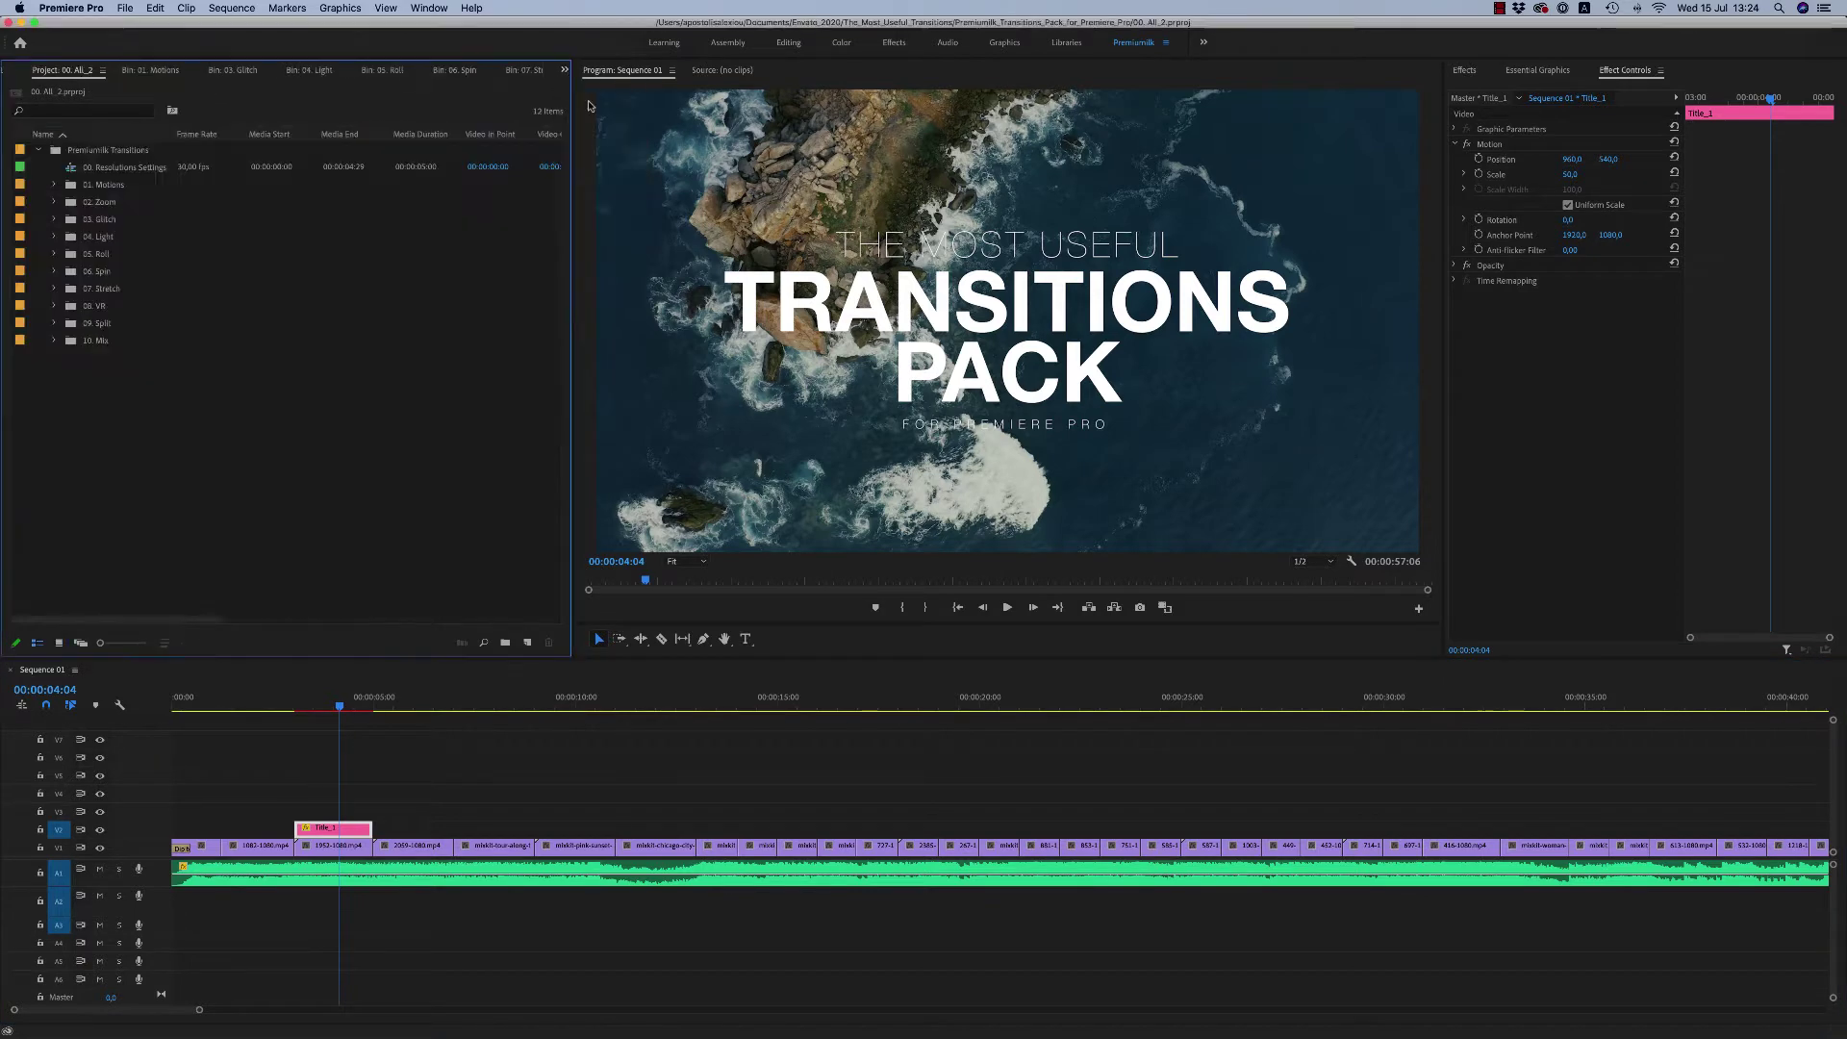
click(563, 69)
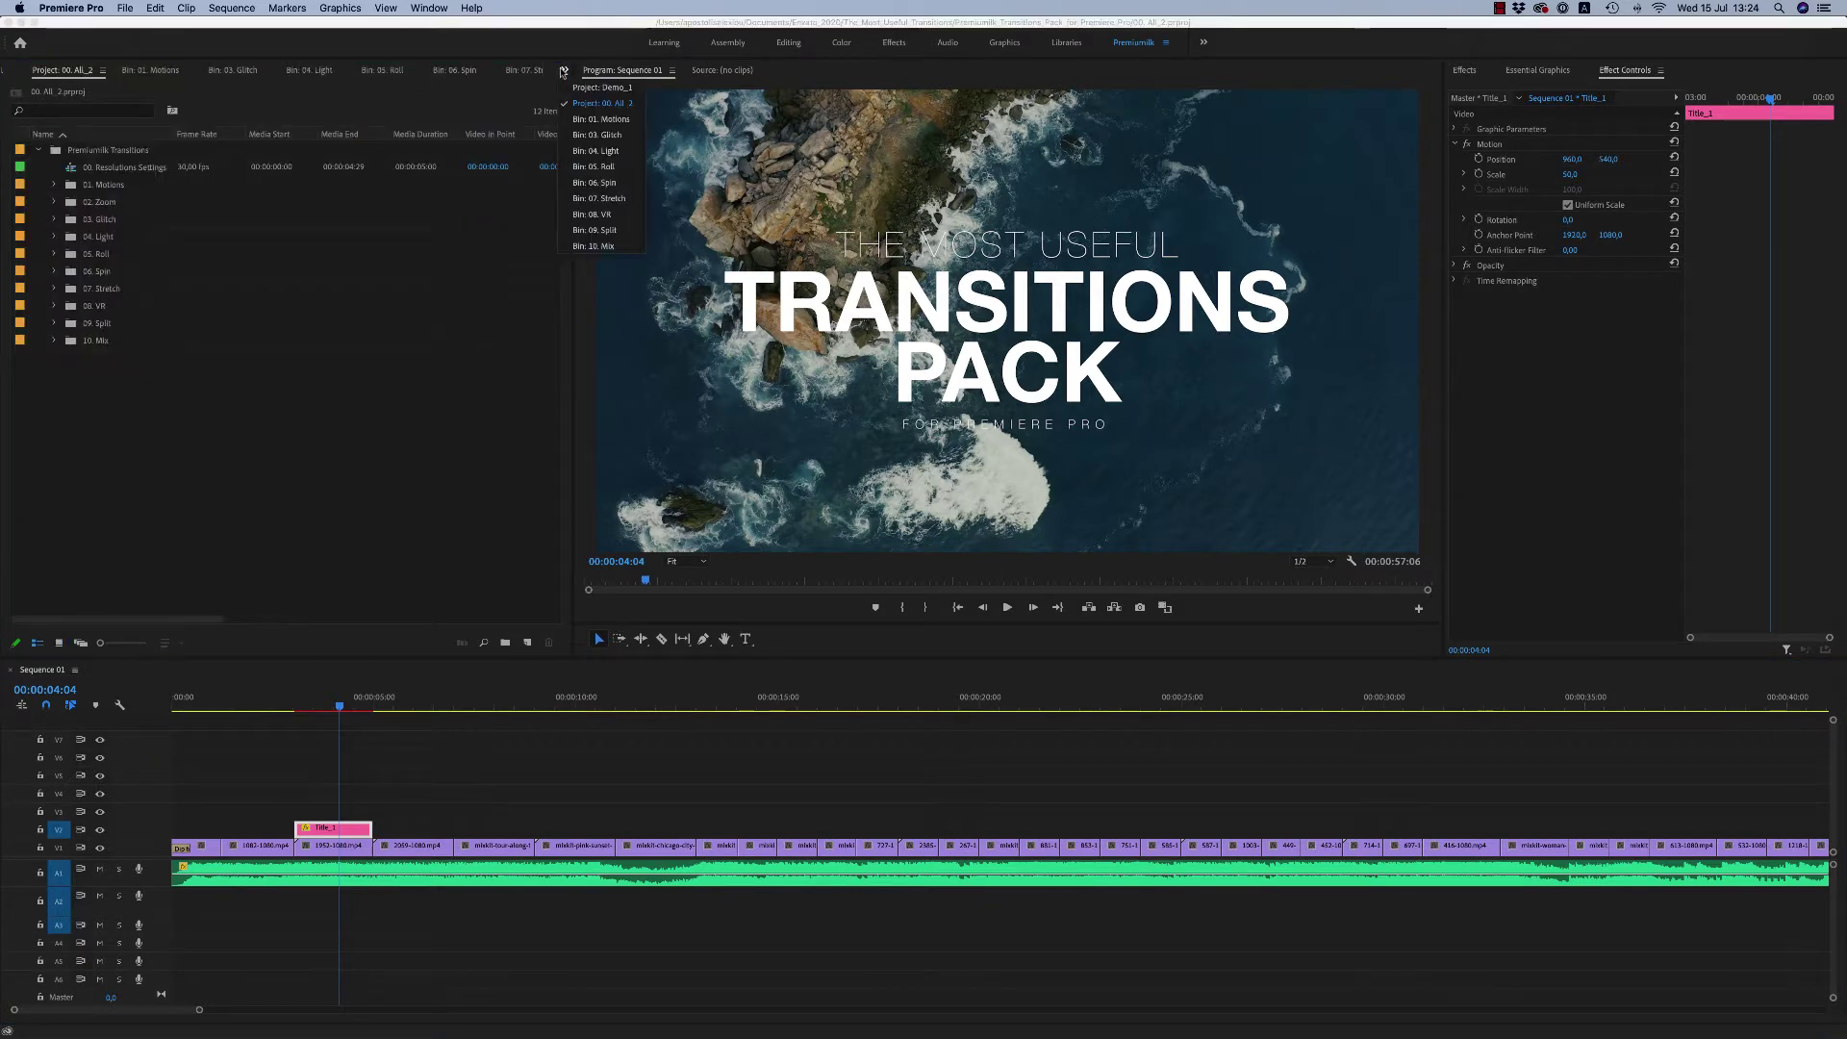
click(600, 88)
click(565, 69)
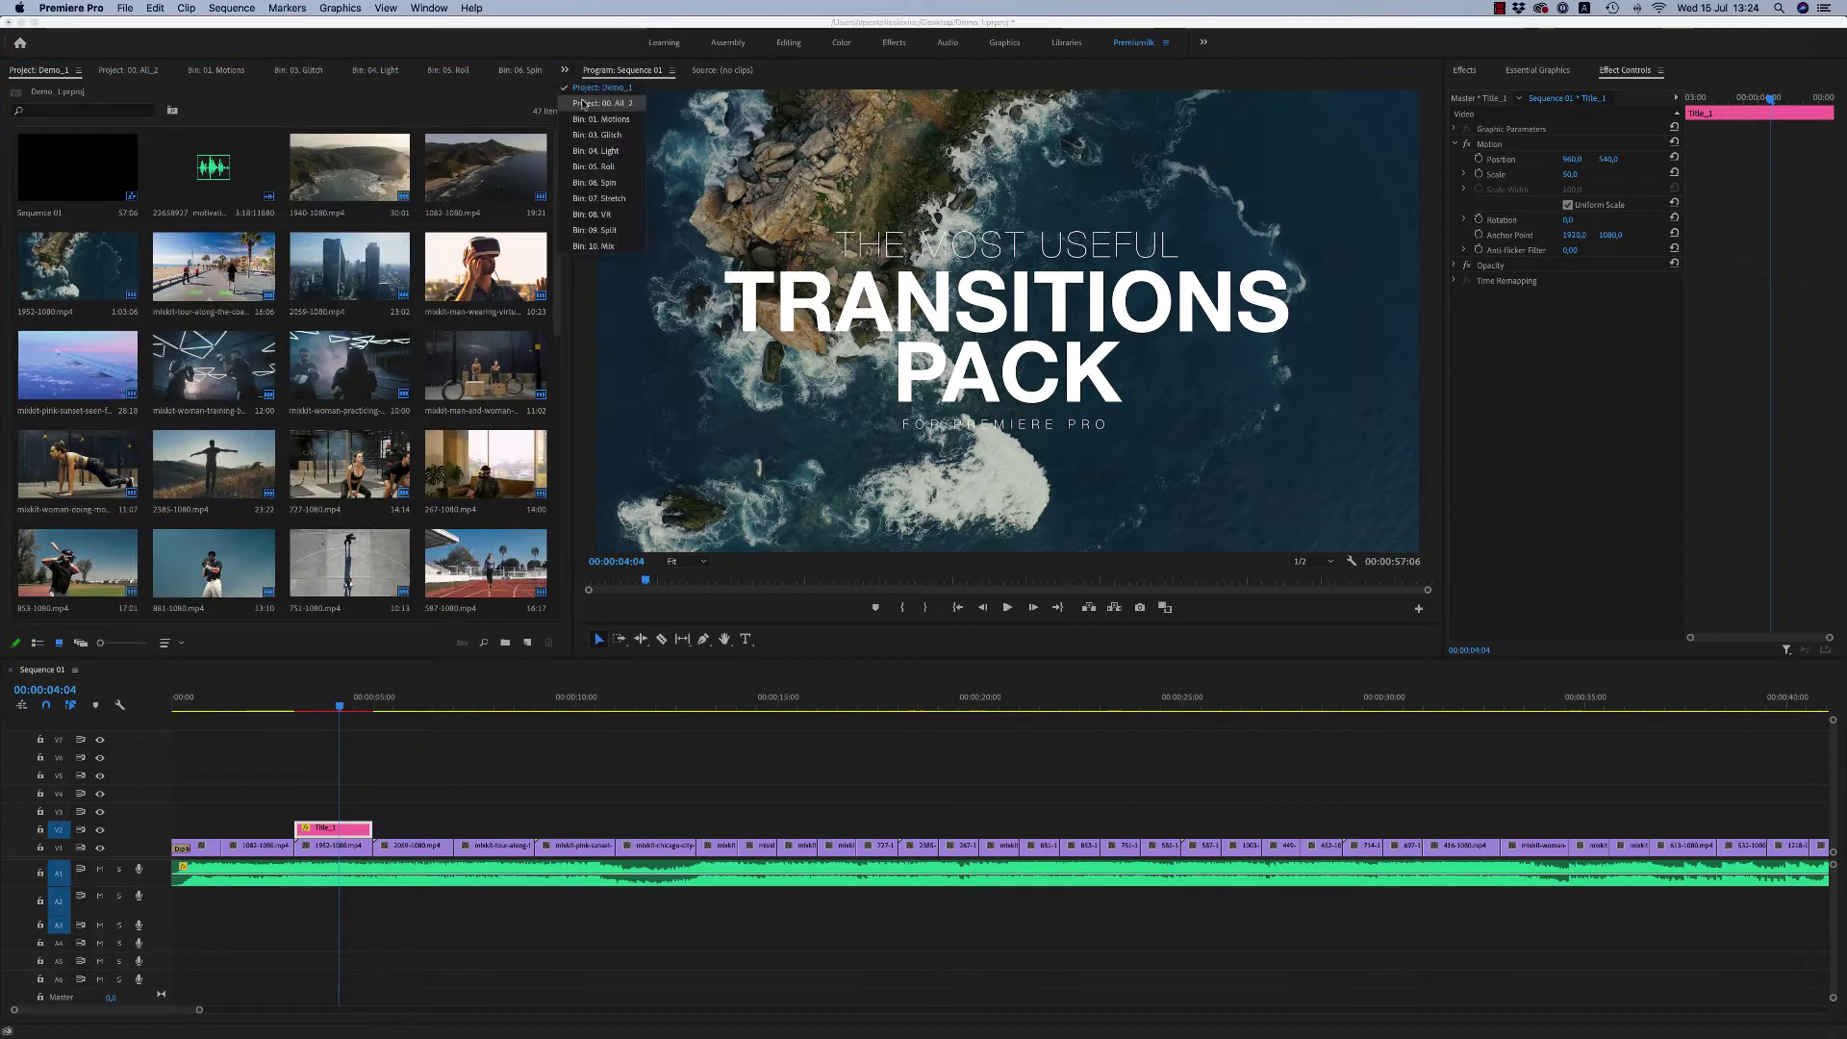
click(585, 103)
Step: Open the 01. Motions bin and place 3. Simple Up To Down above the cut where the Title_1 clip ends
click(53, 185)
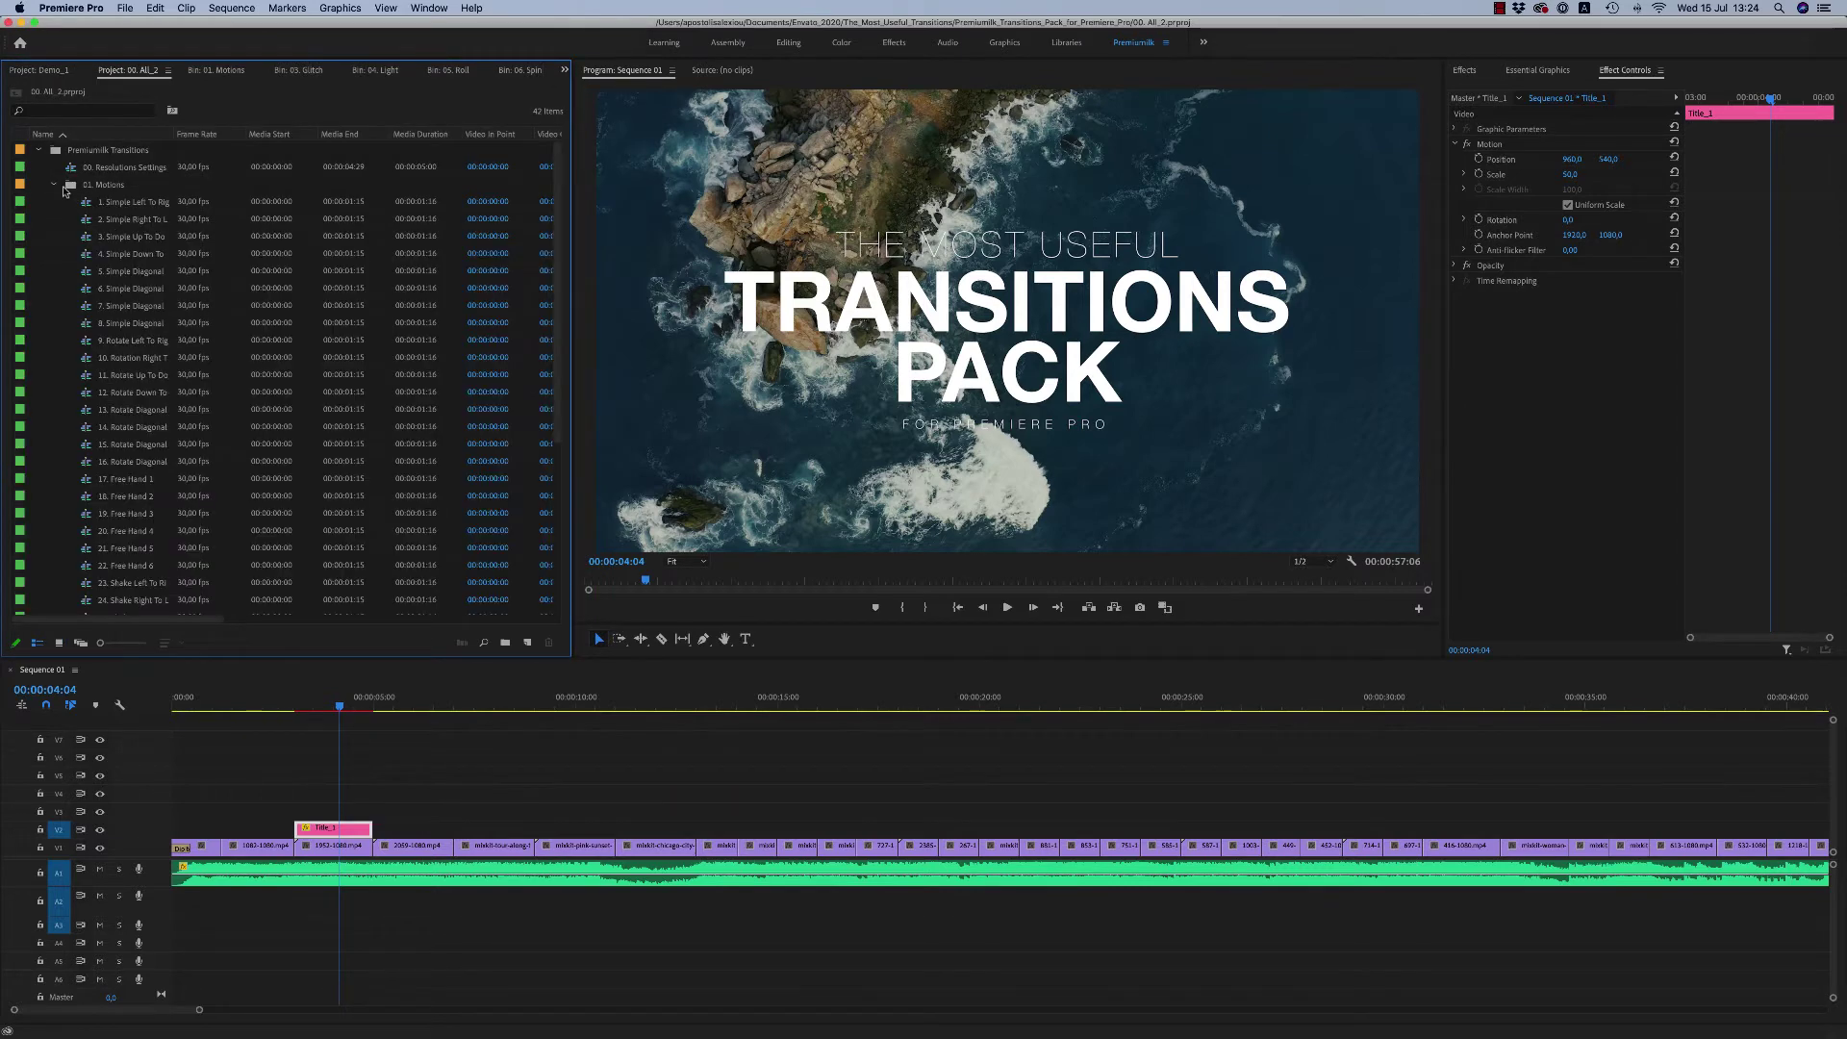
double_click(69, 185)
click(333, 695)
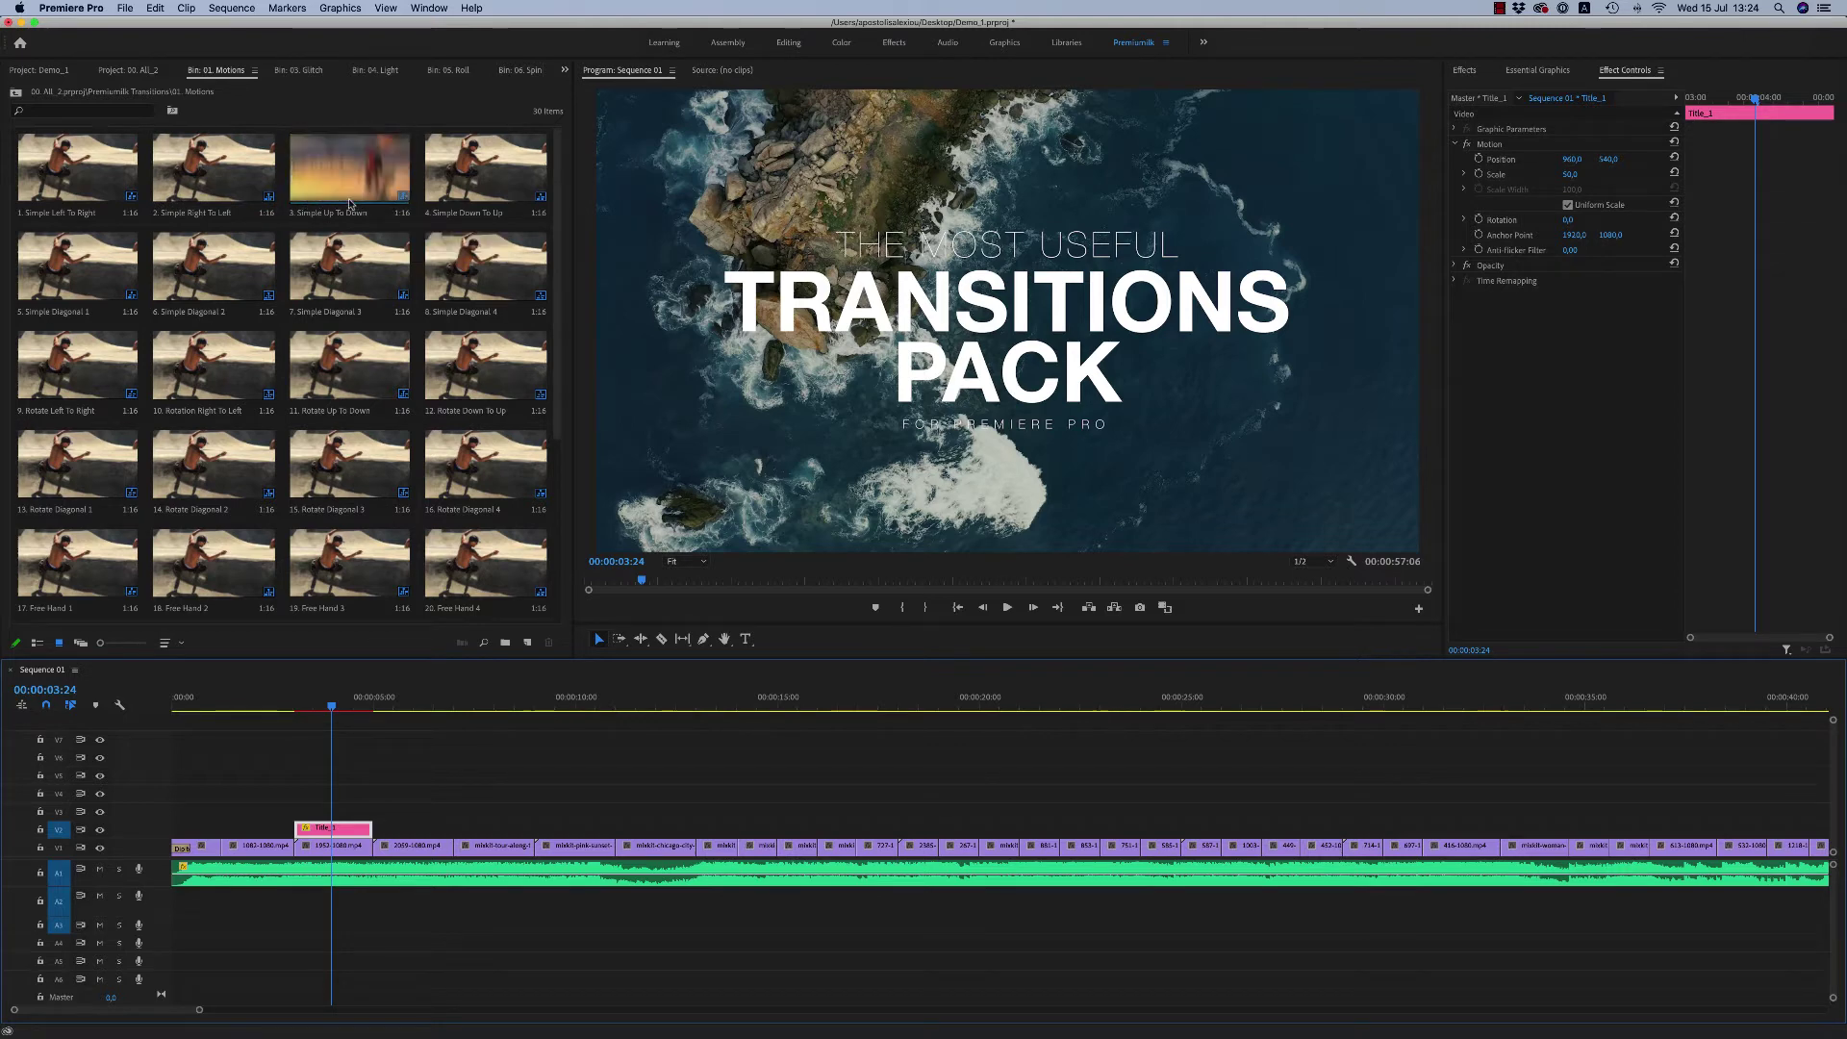
drag(388, 209, 380, 829)
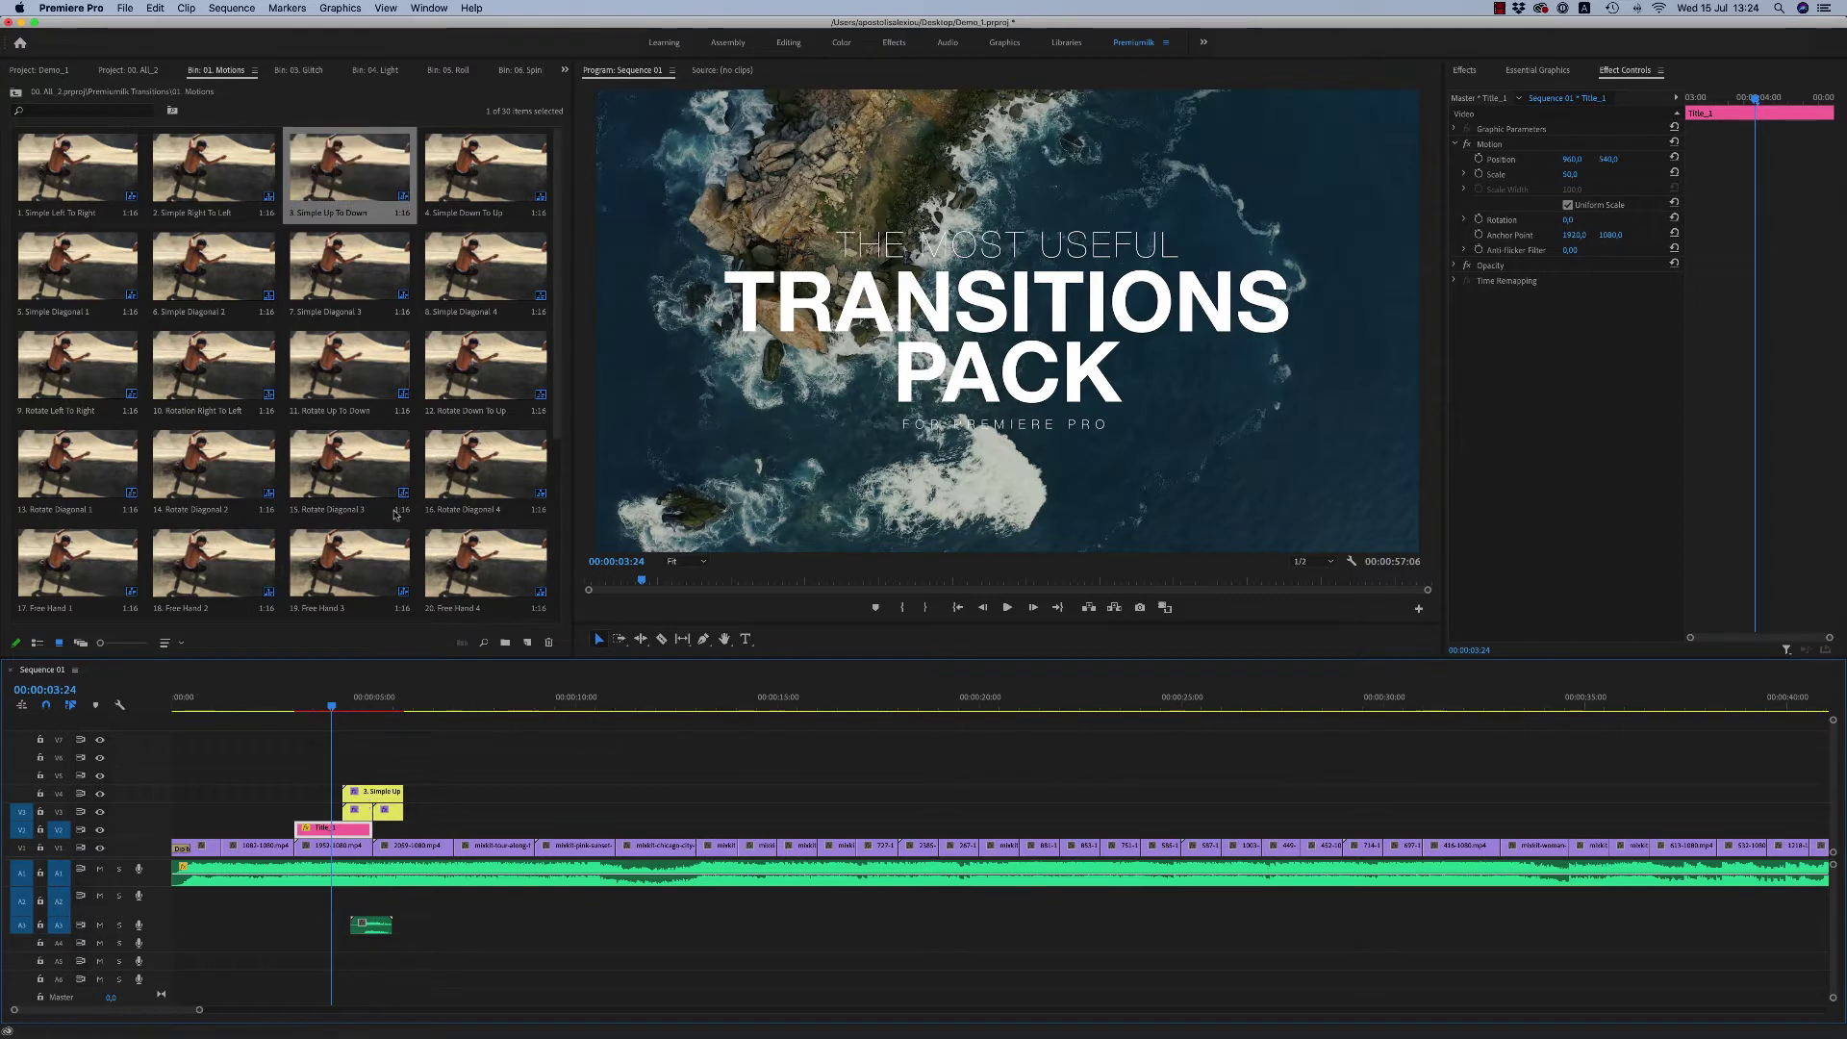
Step: Play Sequence 01 across the Simple Up To Down transition and select its sound effect clip
click(21, 706)
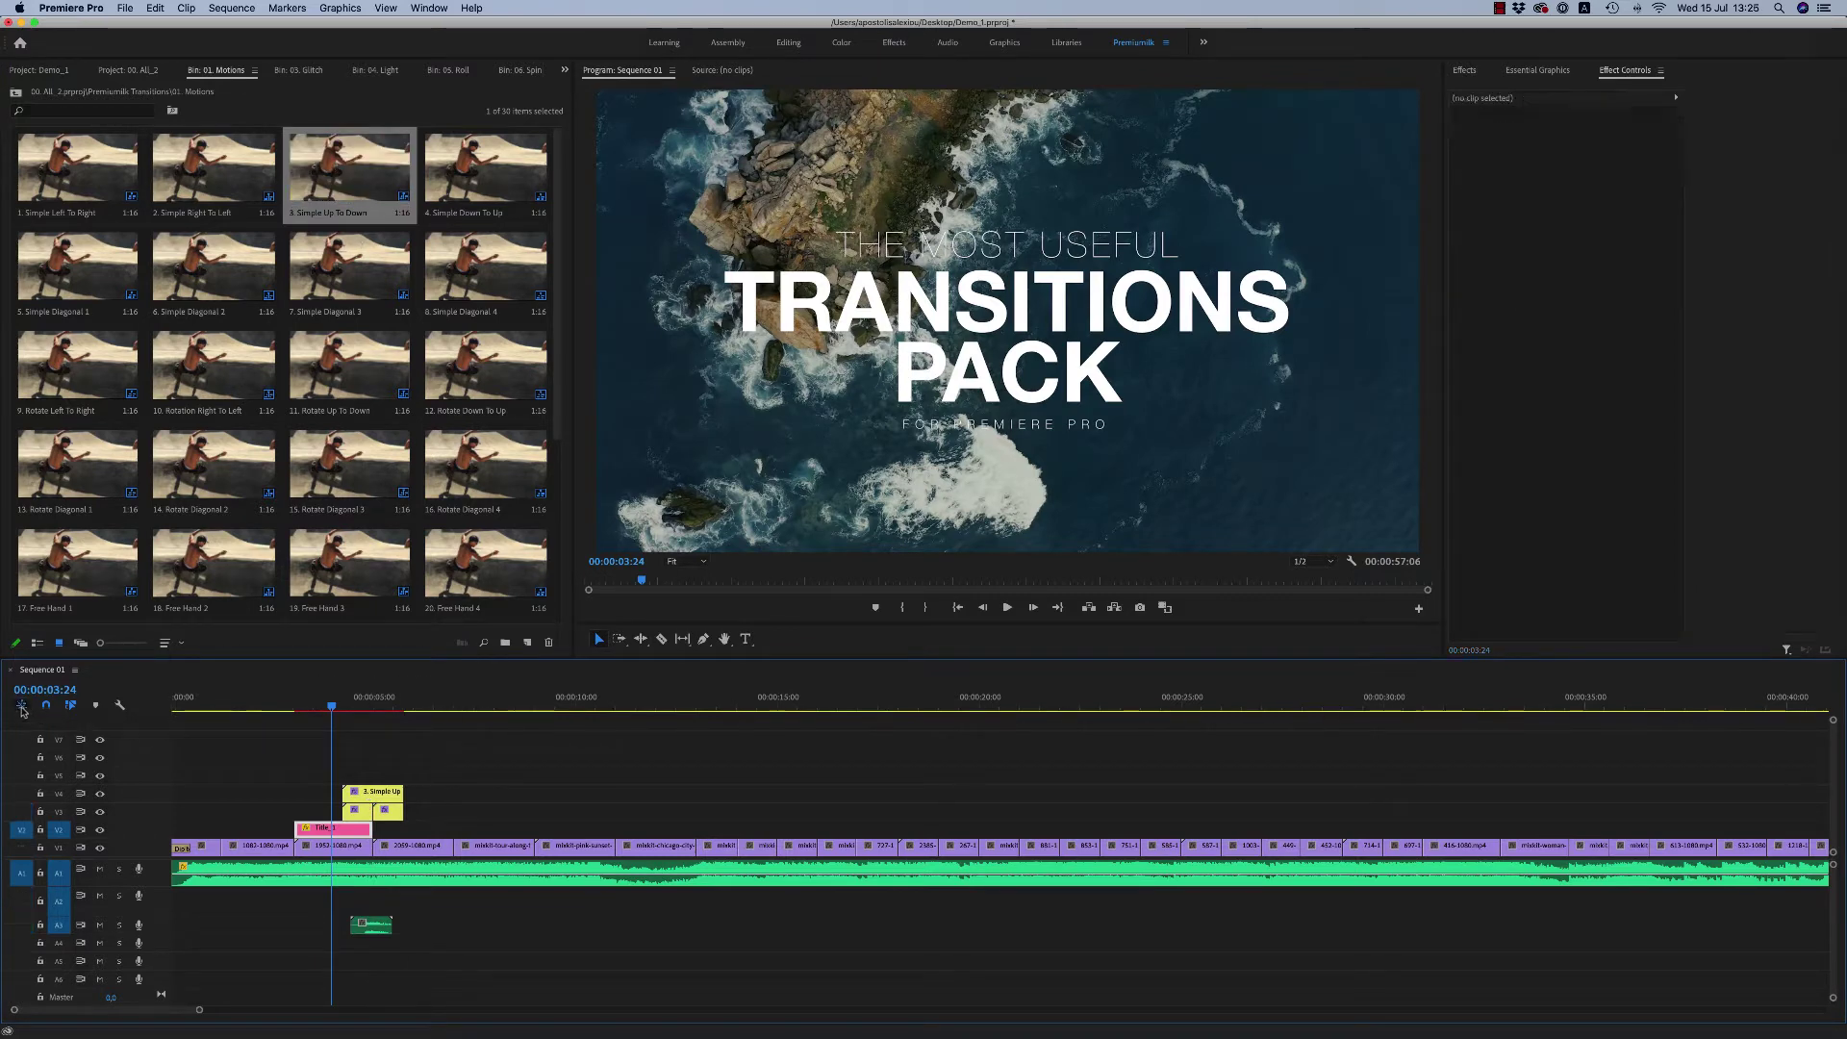
click(22, 708)
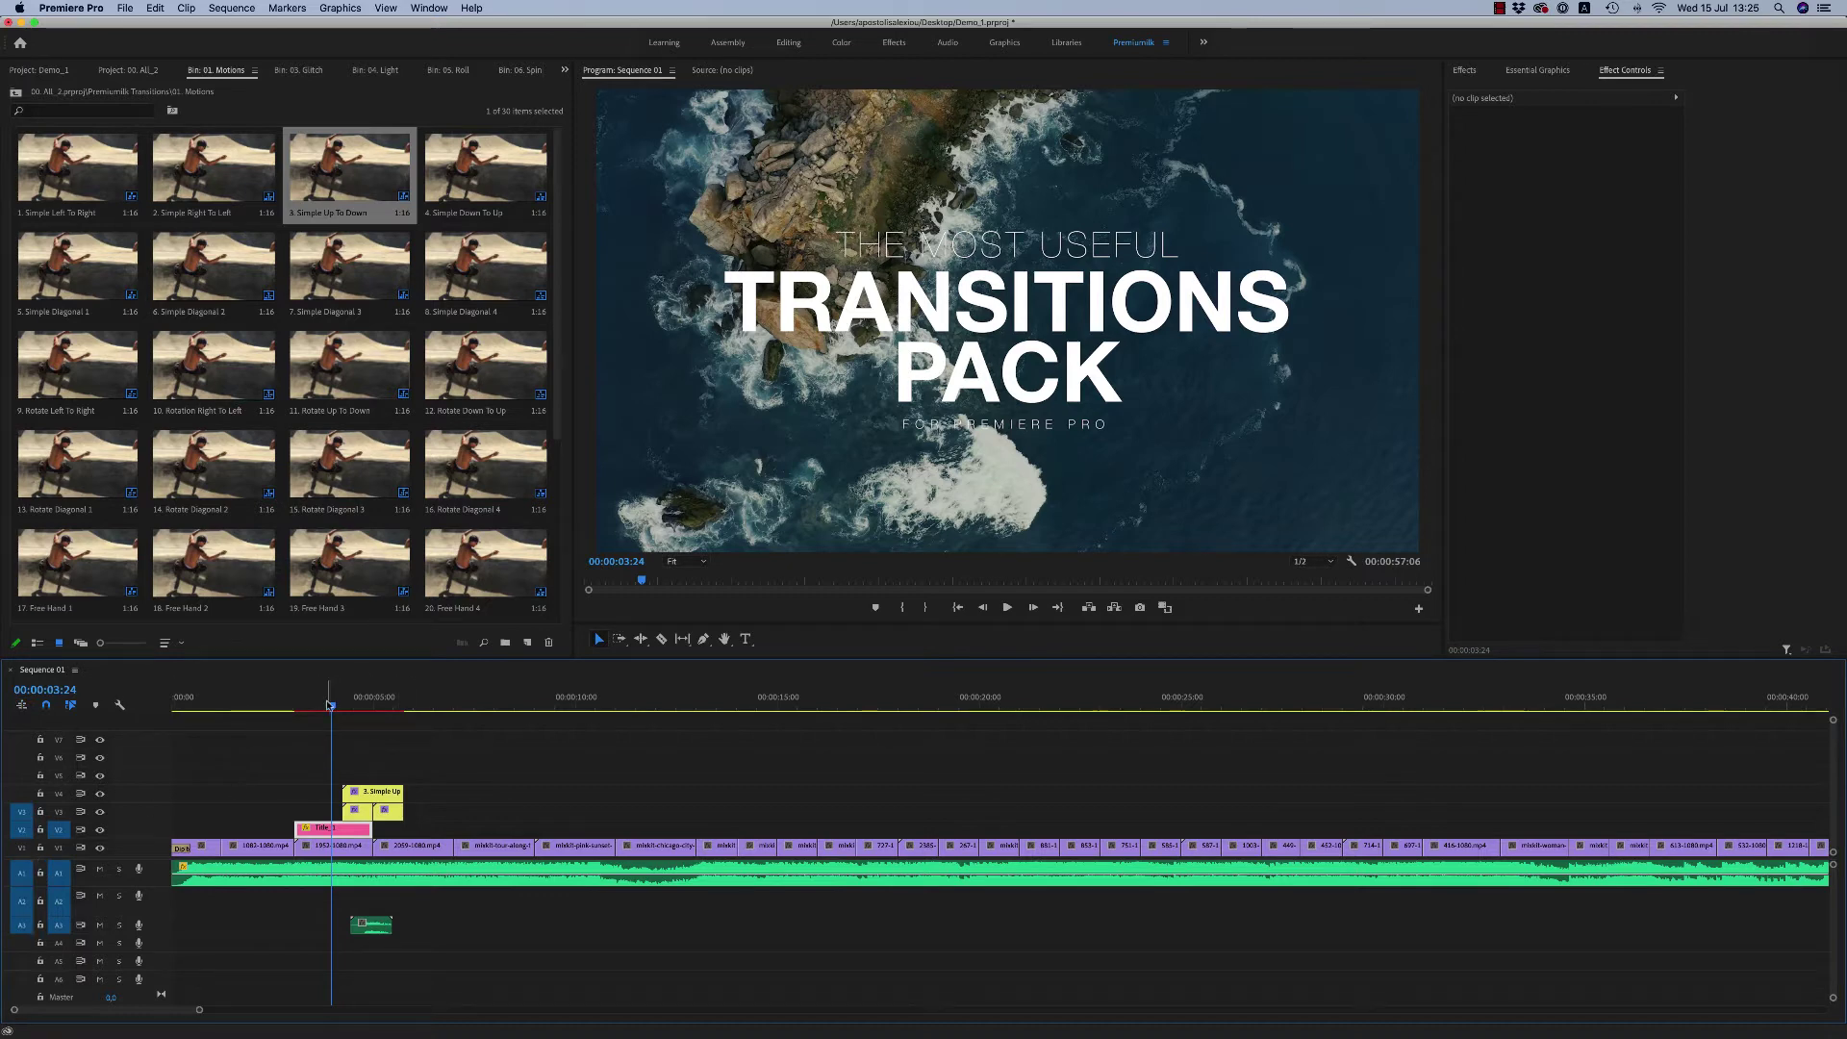
key(space)
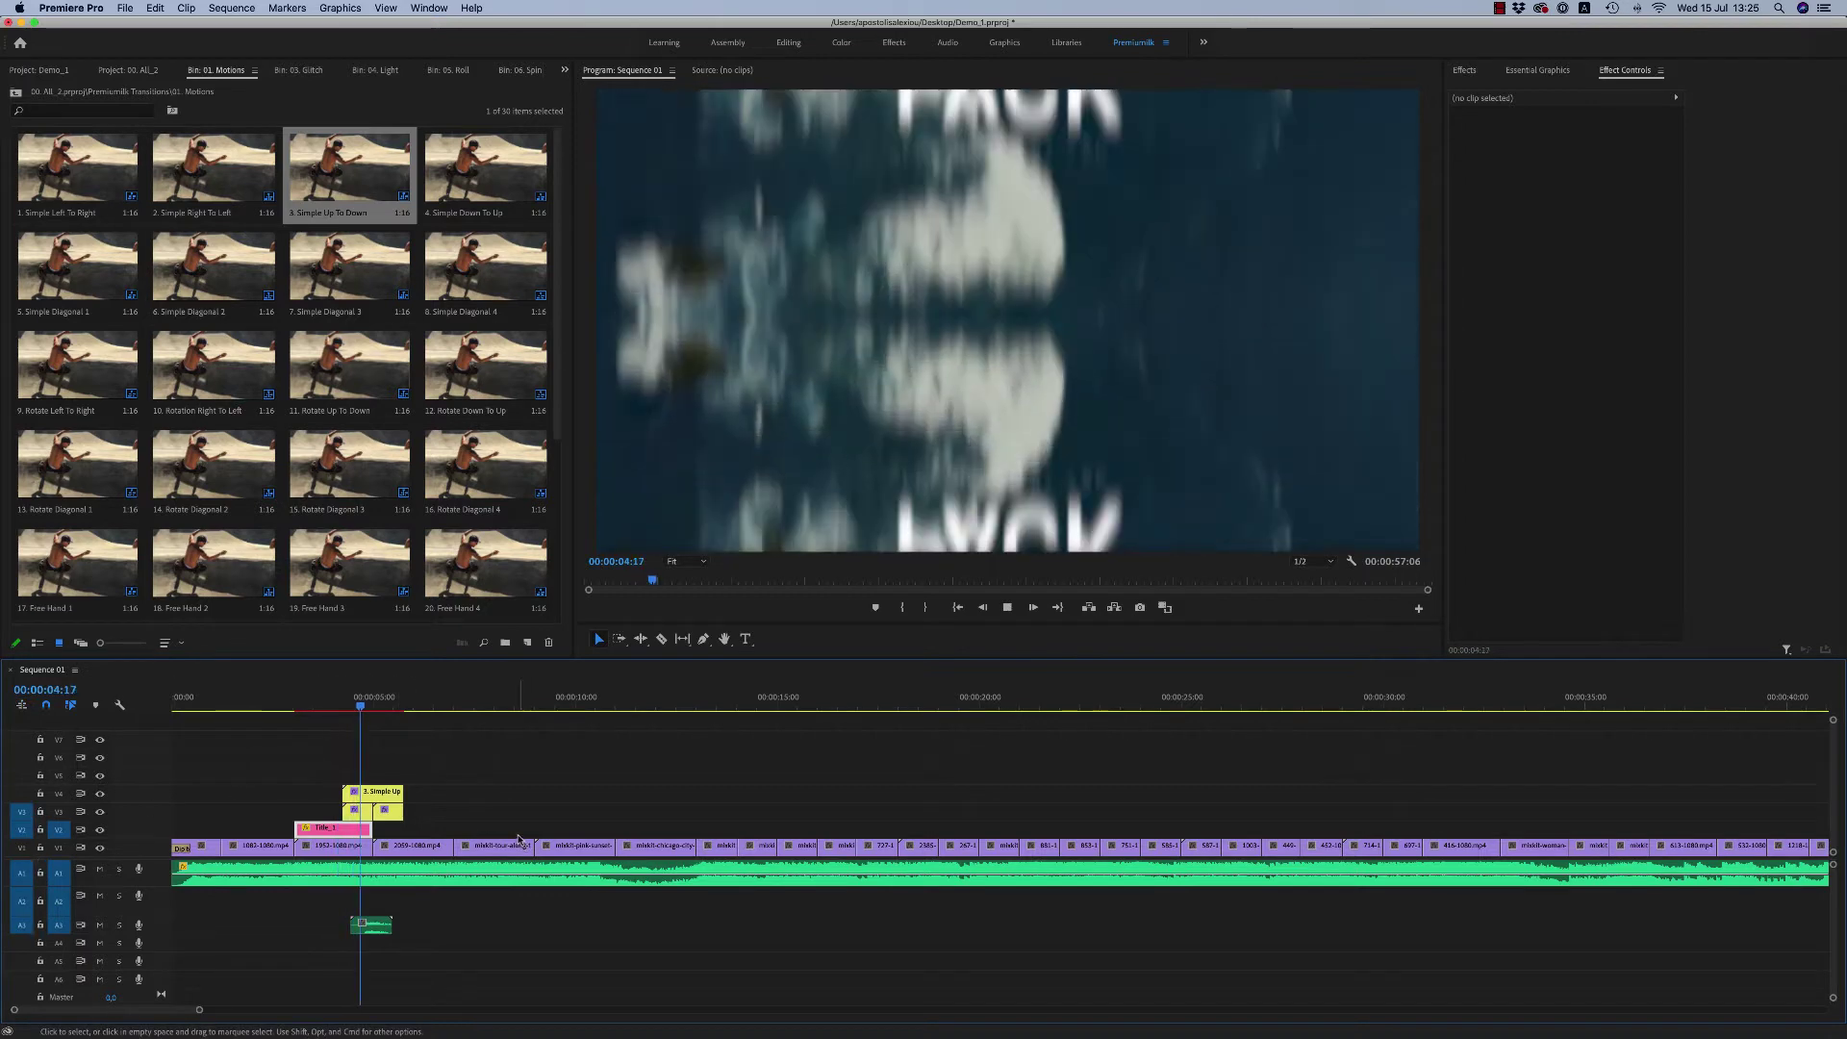
key(space)
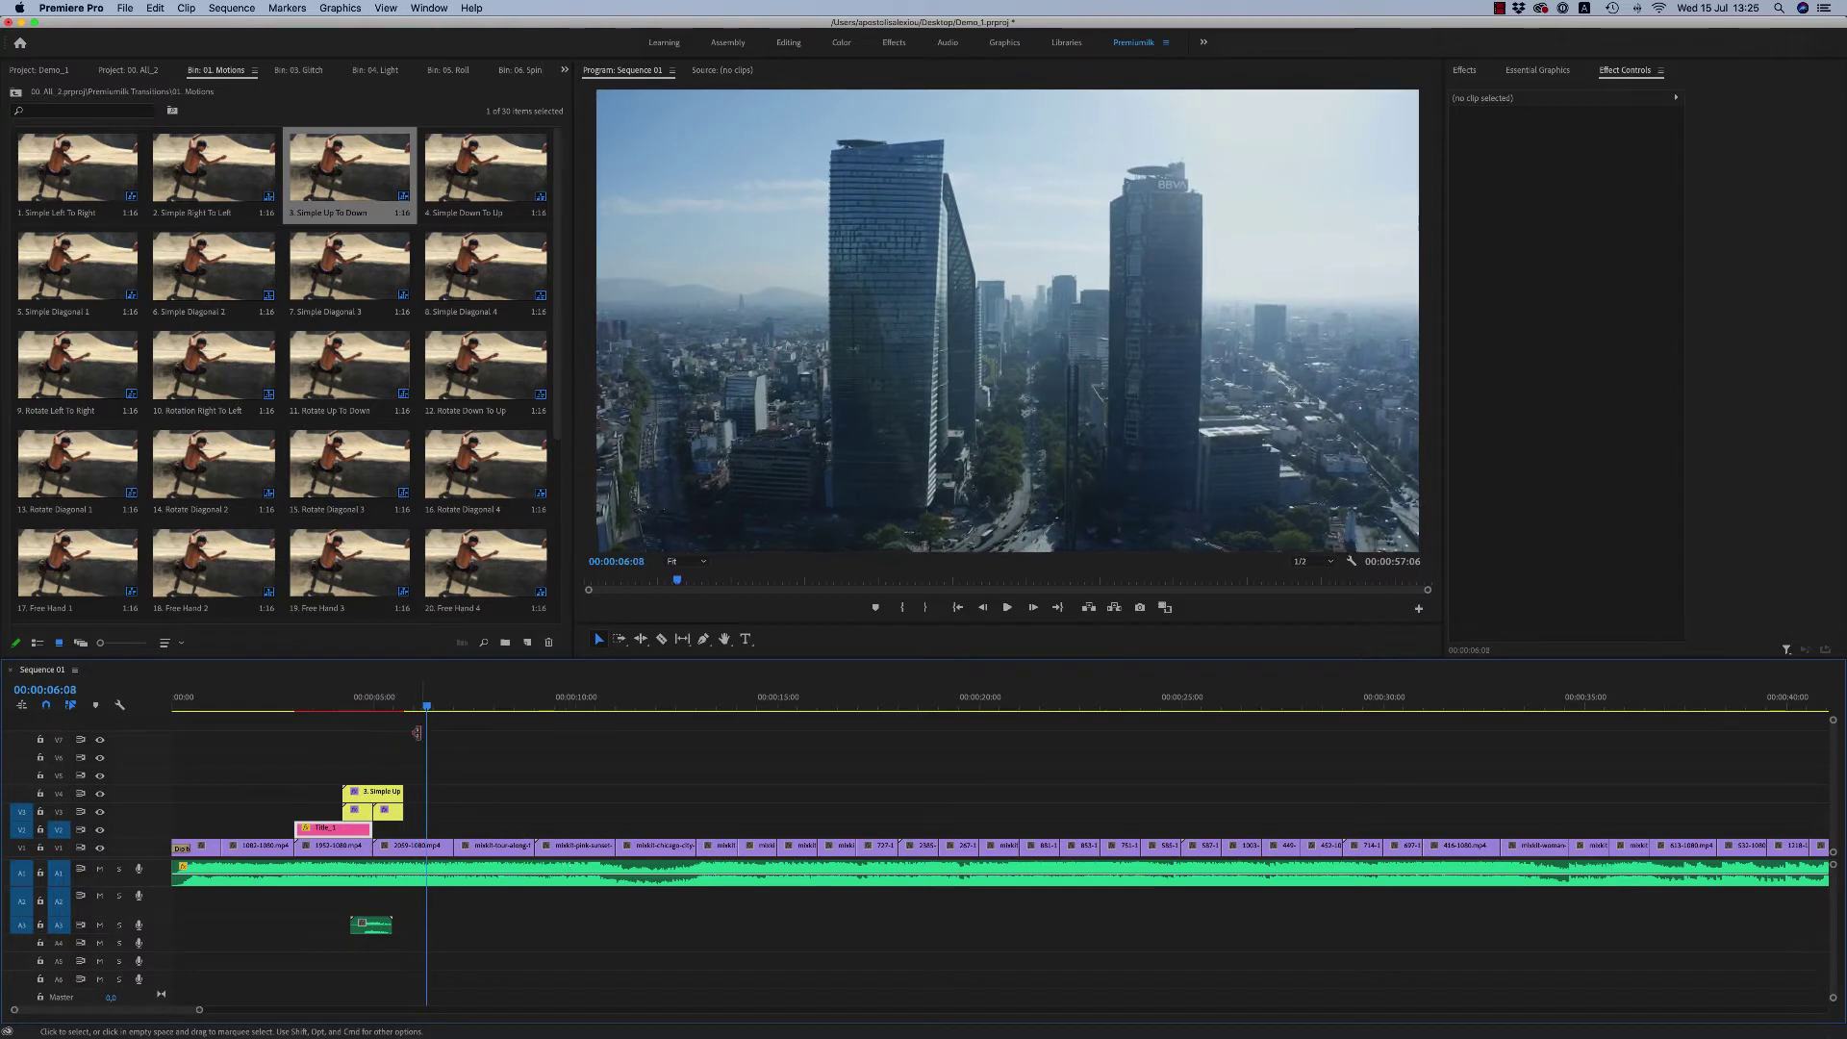
click(379, 926)
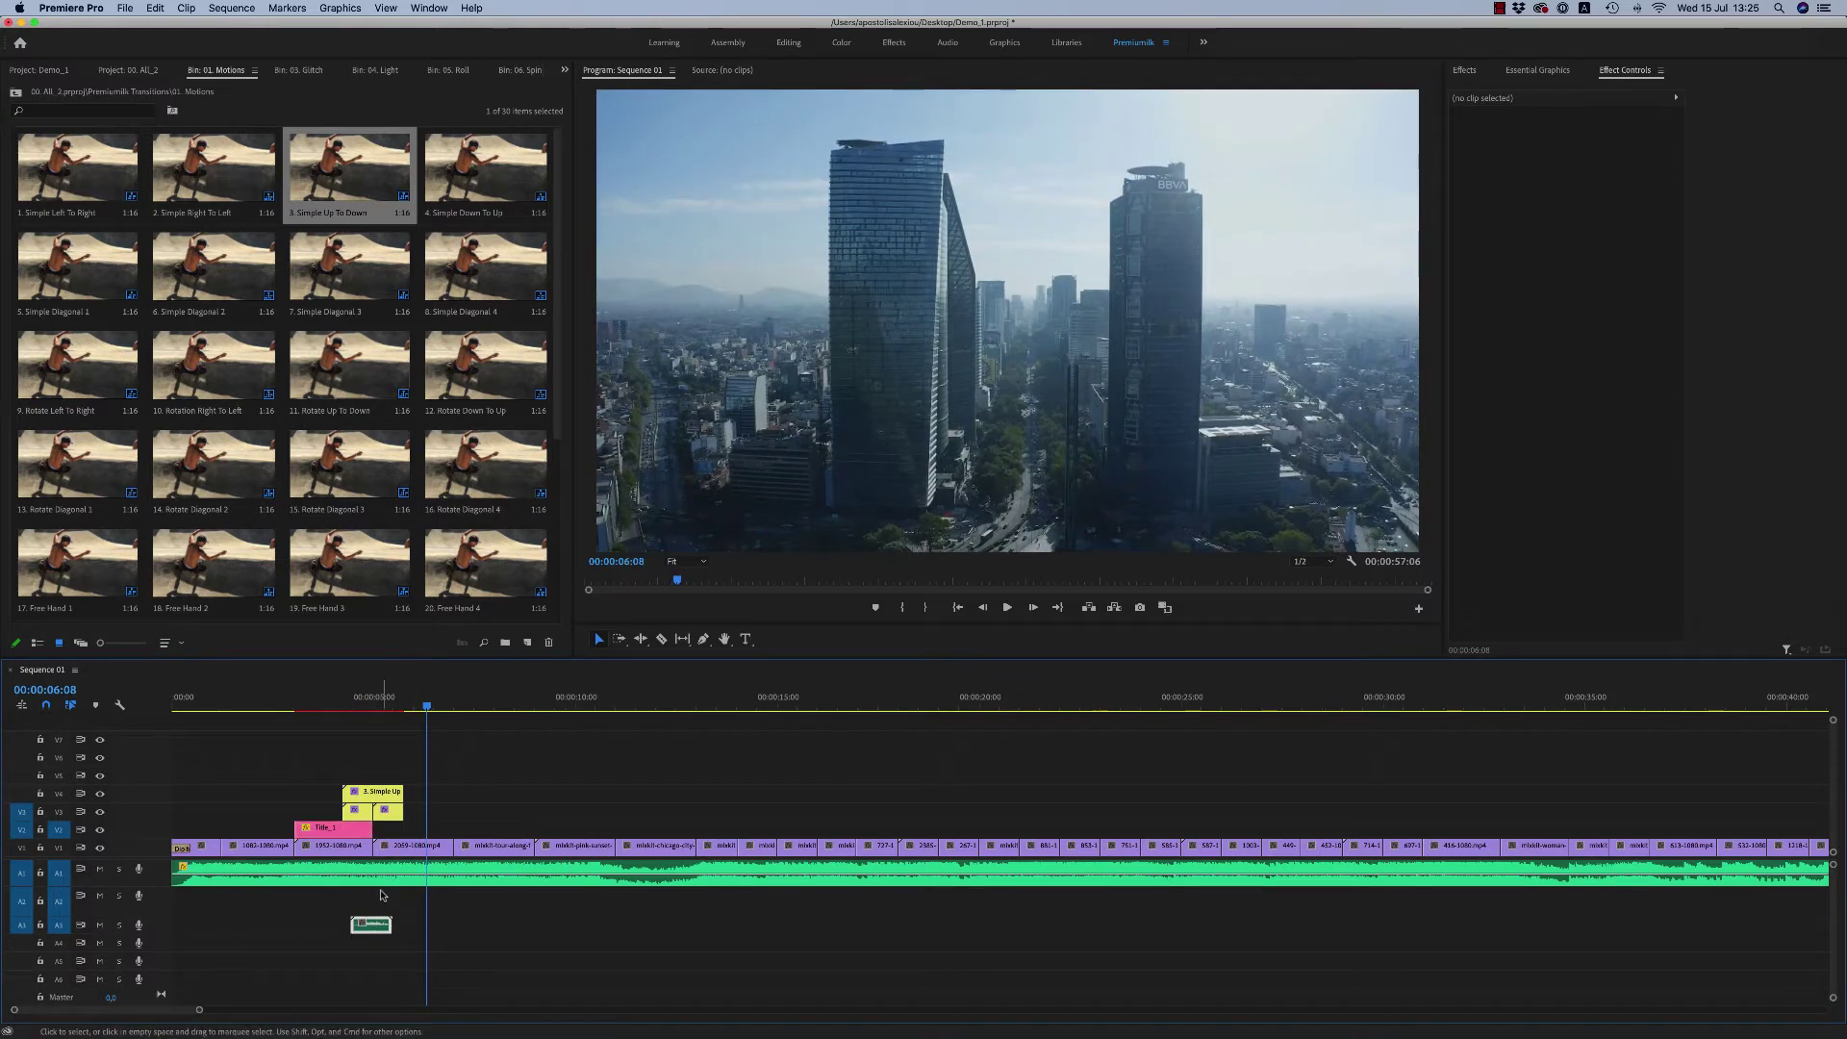
click(417, 706)
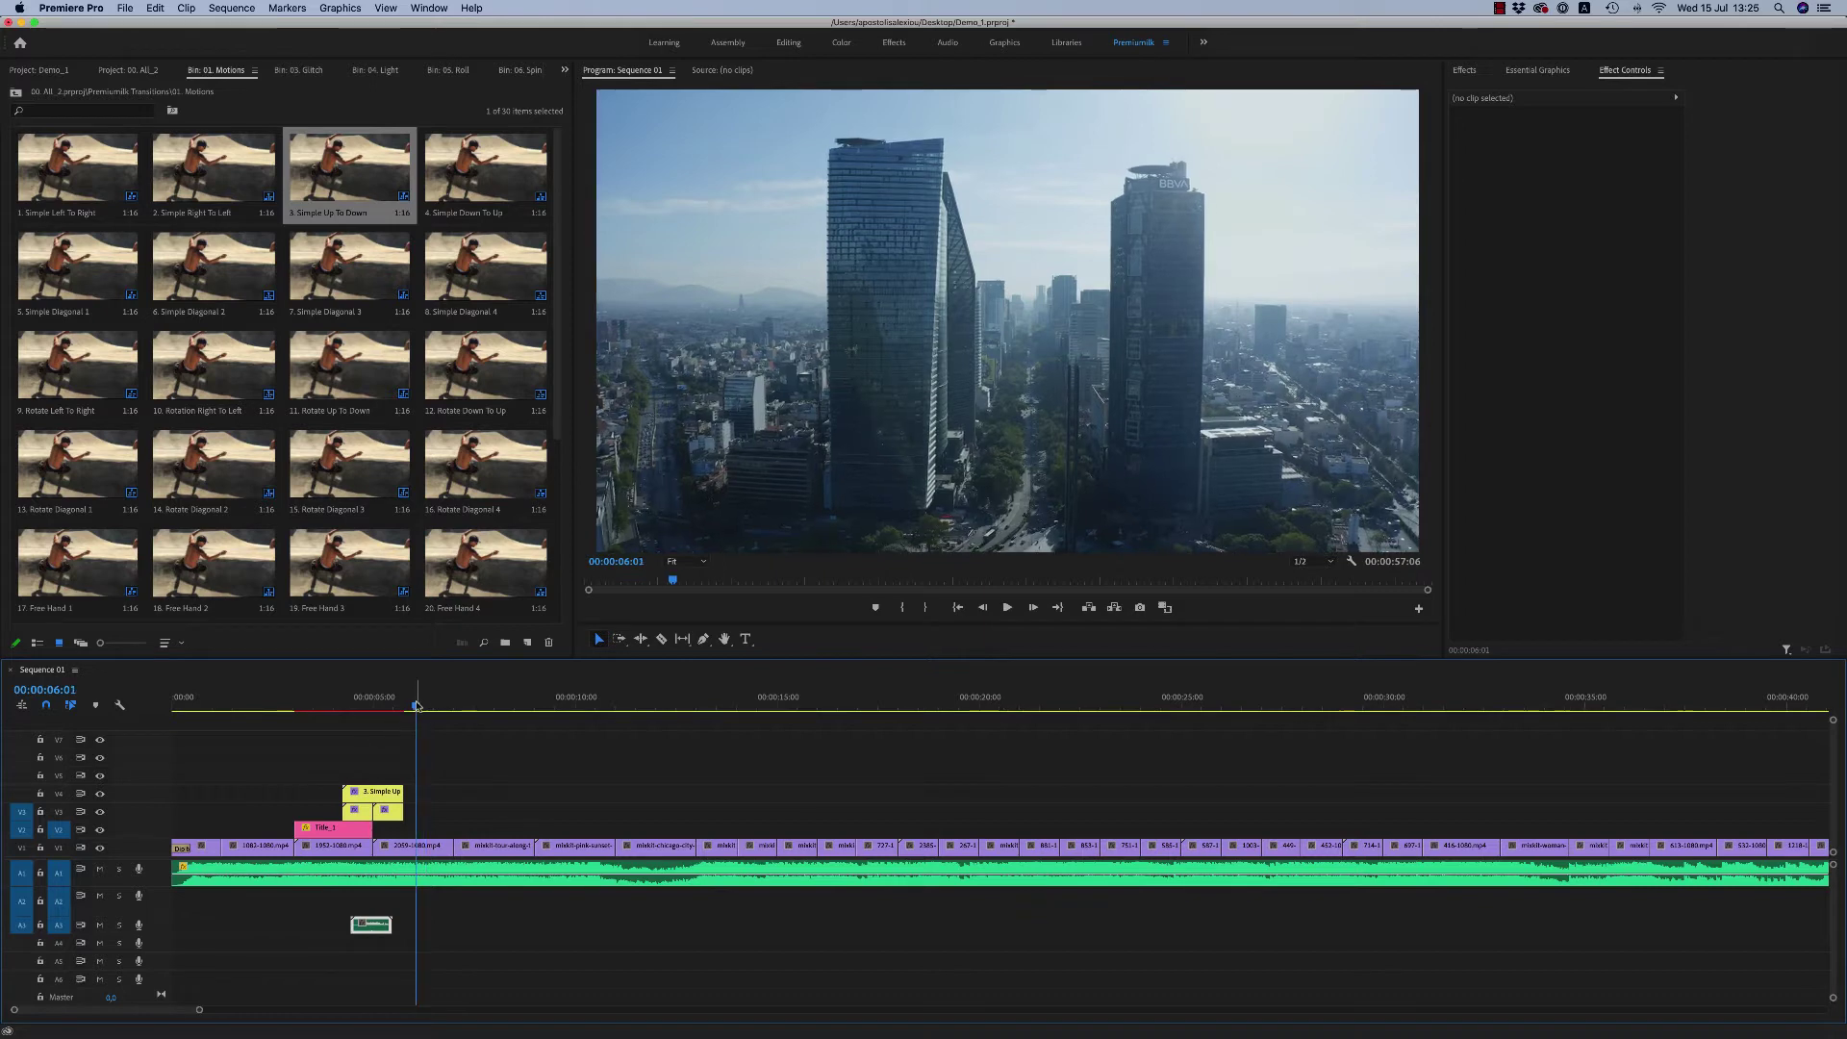
drag(417, 704, 421, 705)
Step: Open the 02. Zoom bin of 00. All_2 and place 1. Target Zoom In - In over the cut between the beach promenade and airplane clips
click(565, 71)
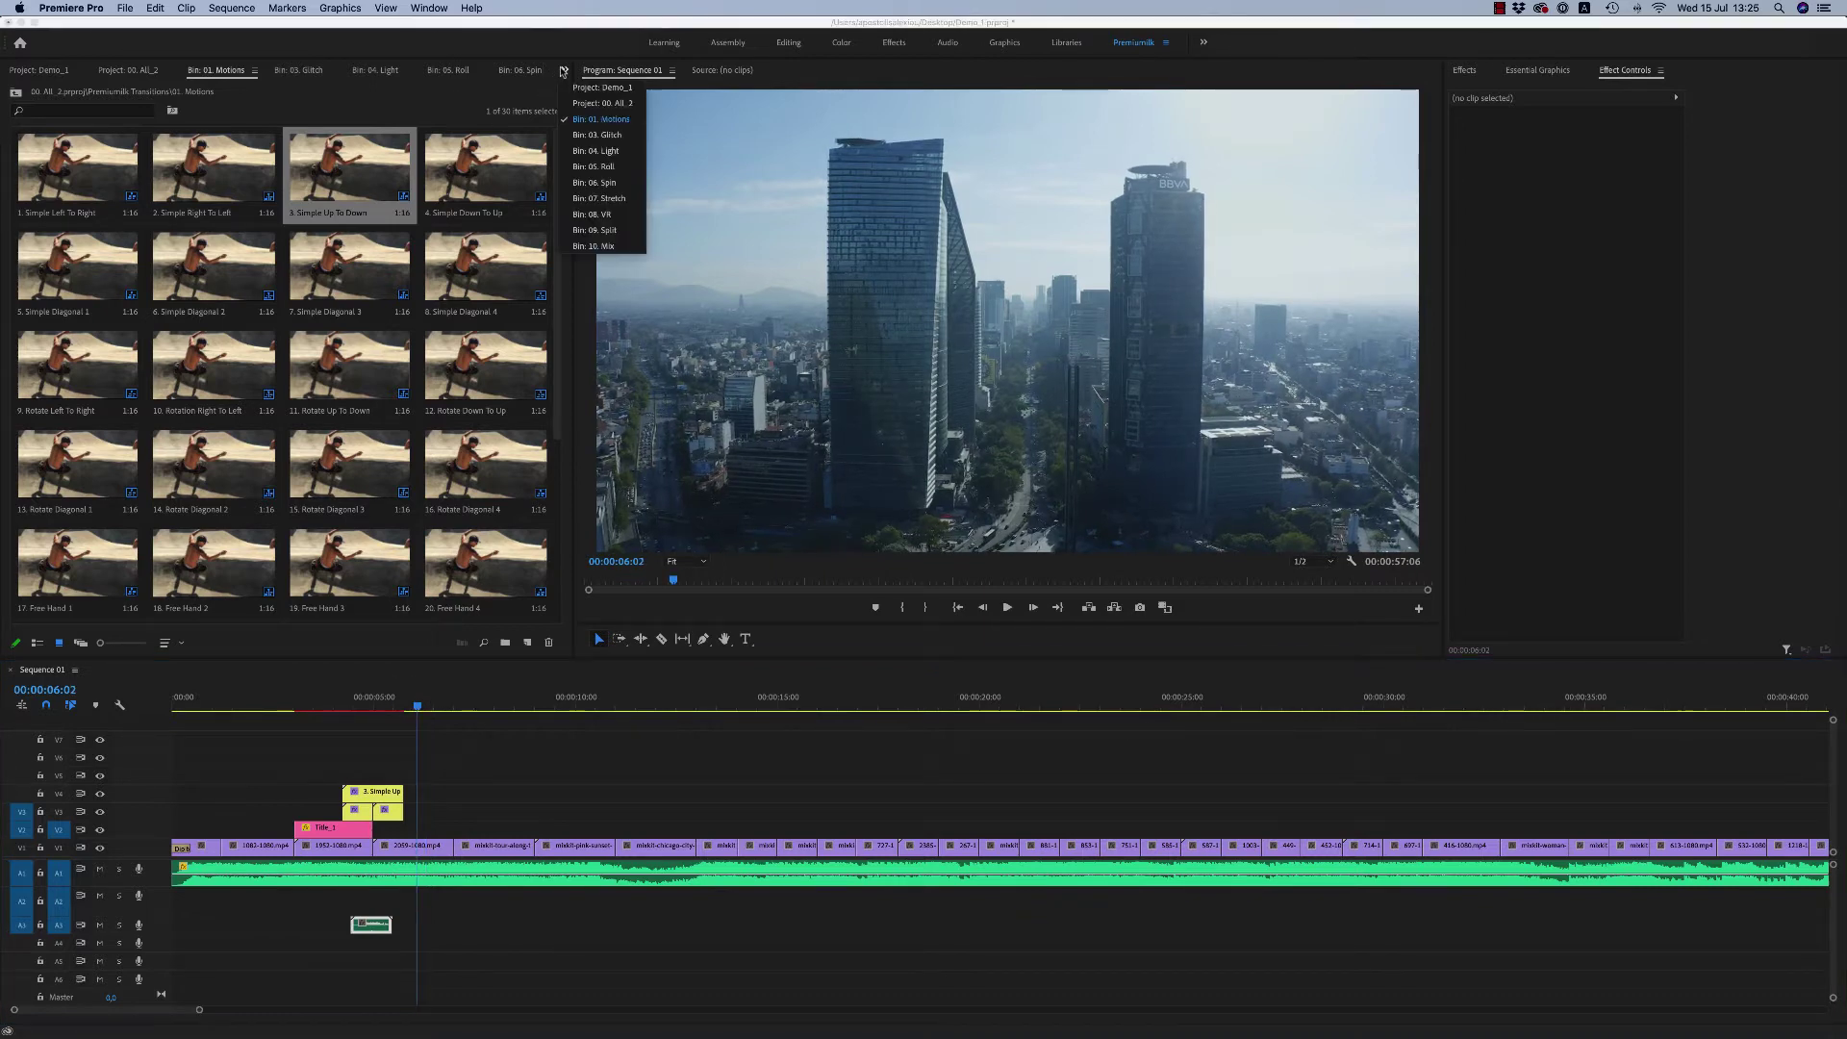
click(603, 103)
click(54, 184)
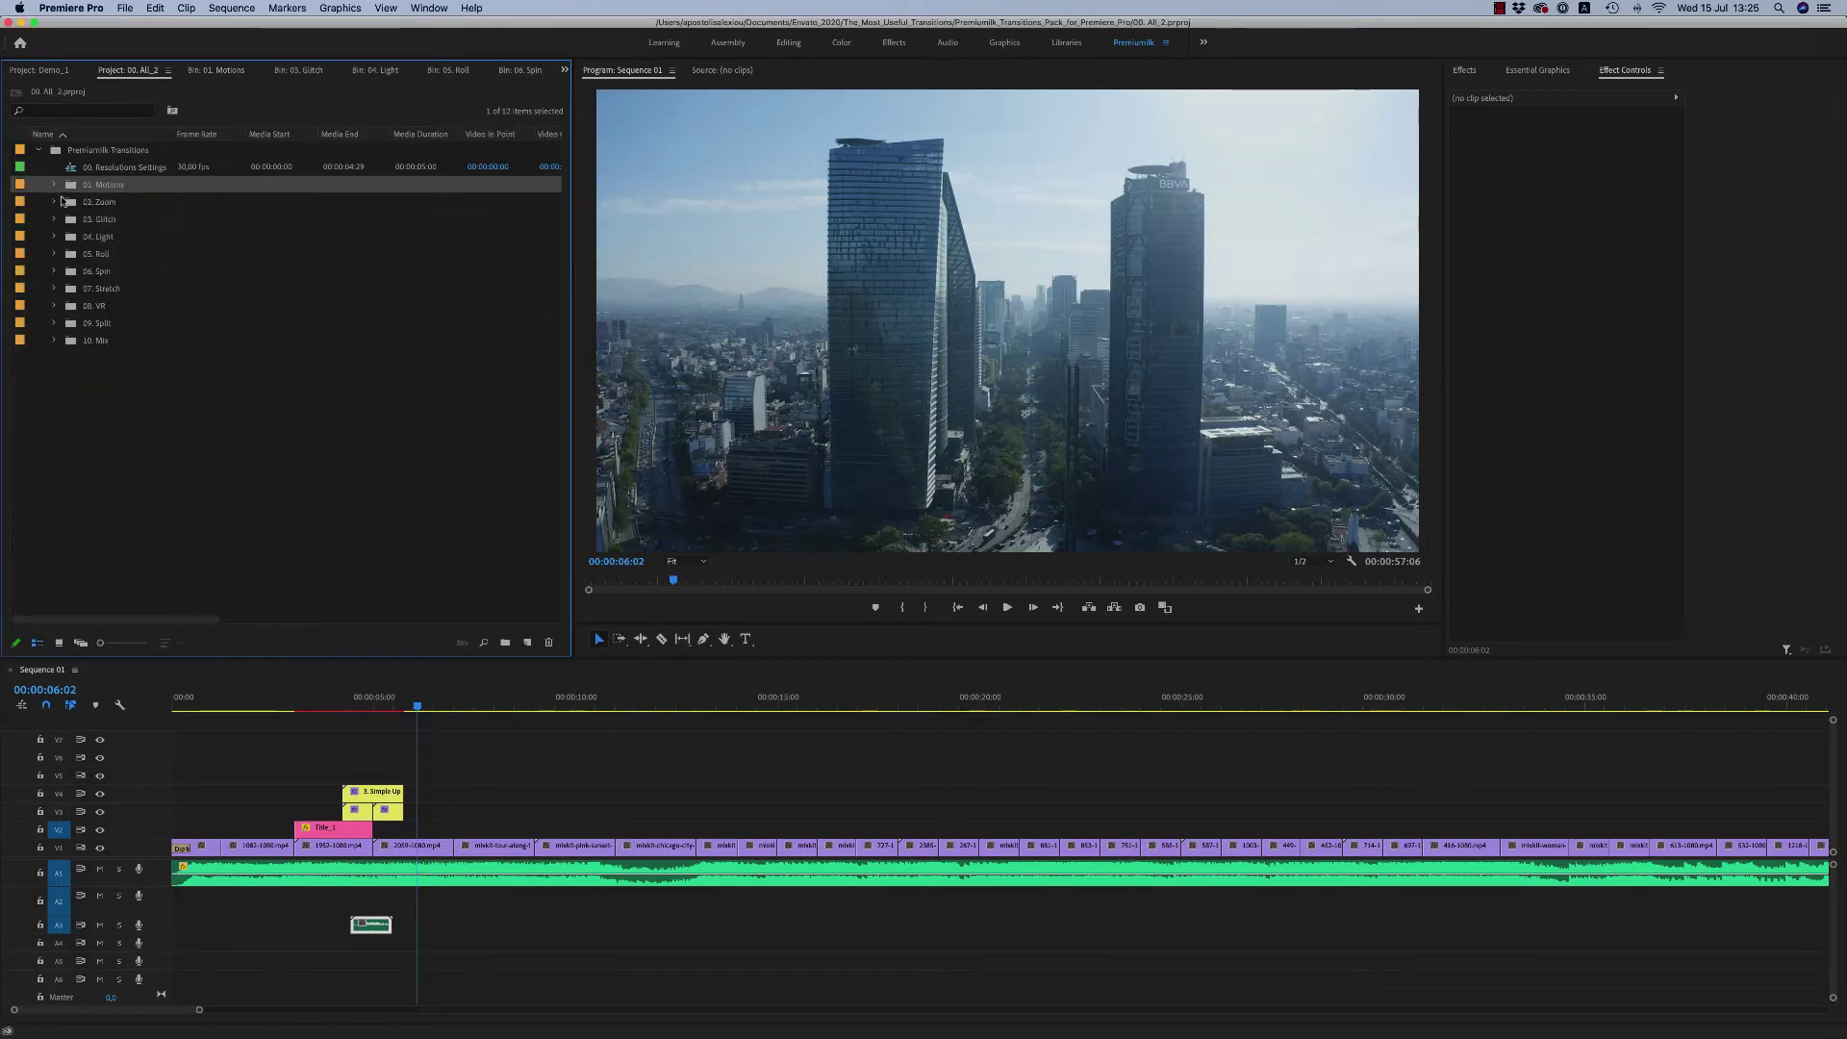
double_click(71, 201)
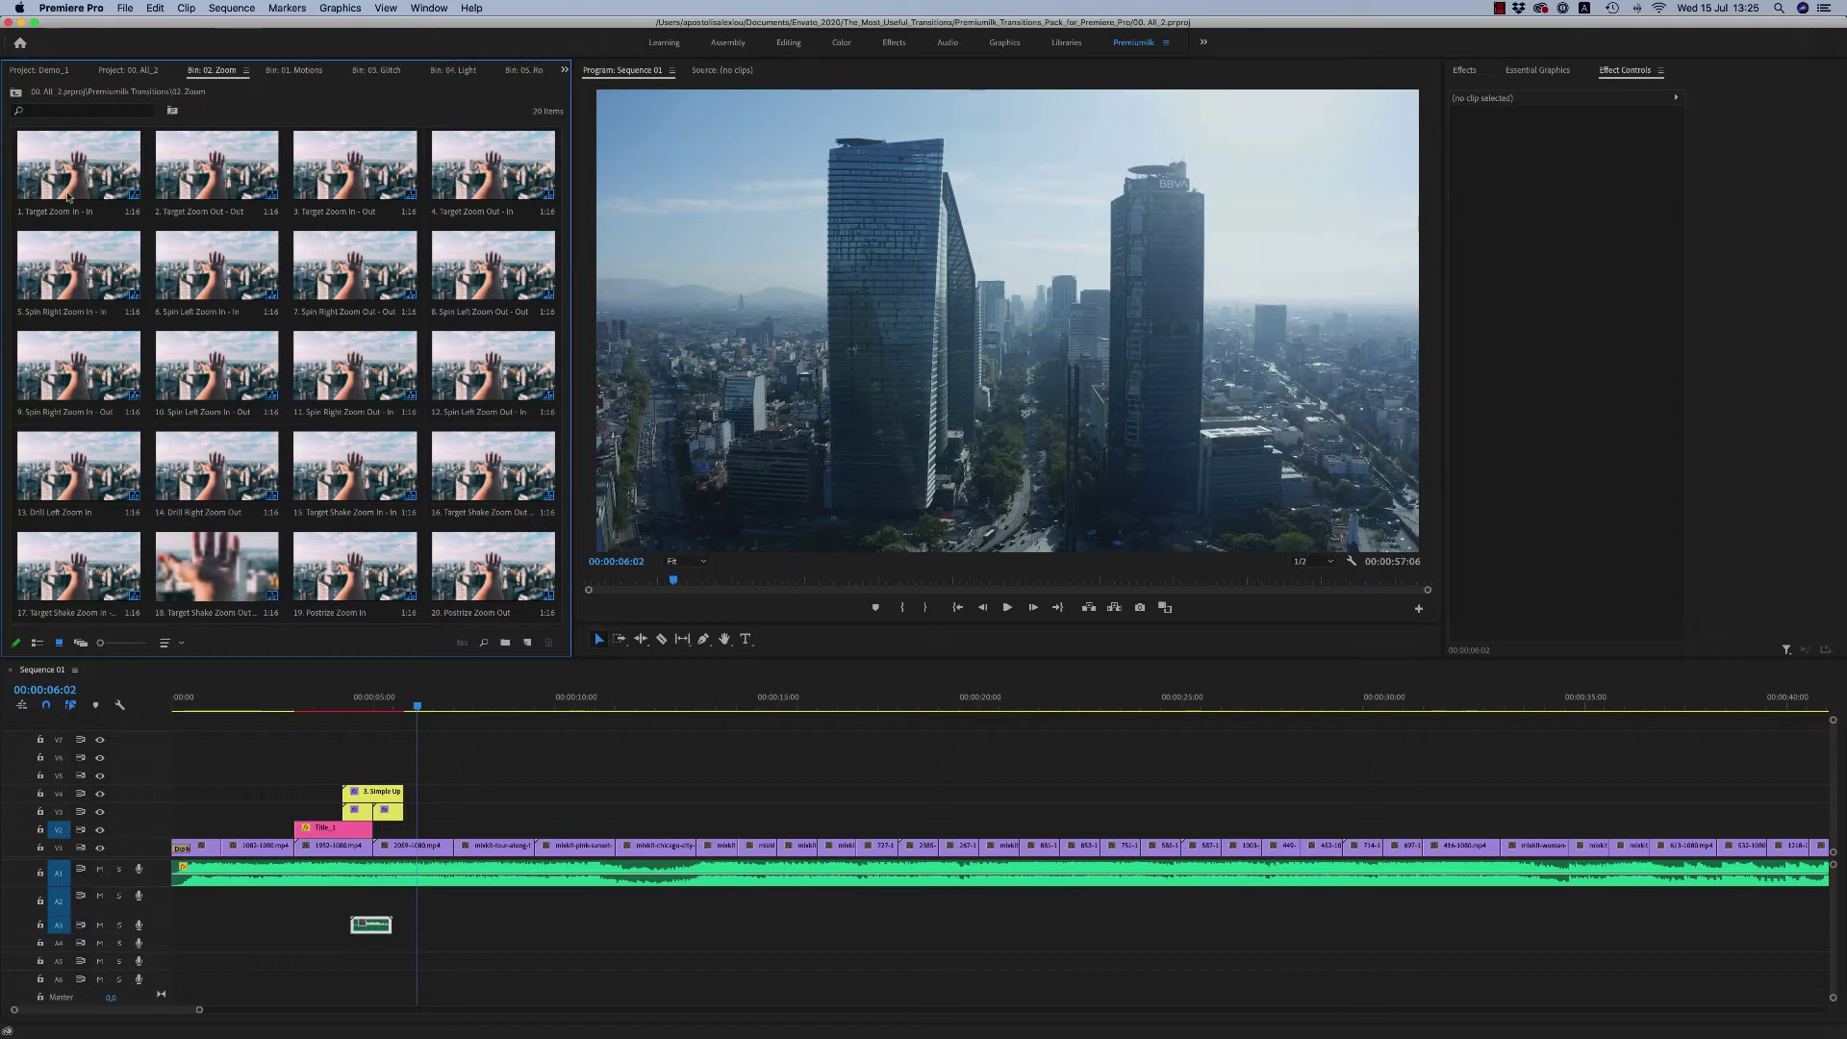
click(25, 198)
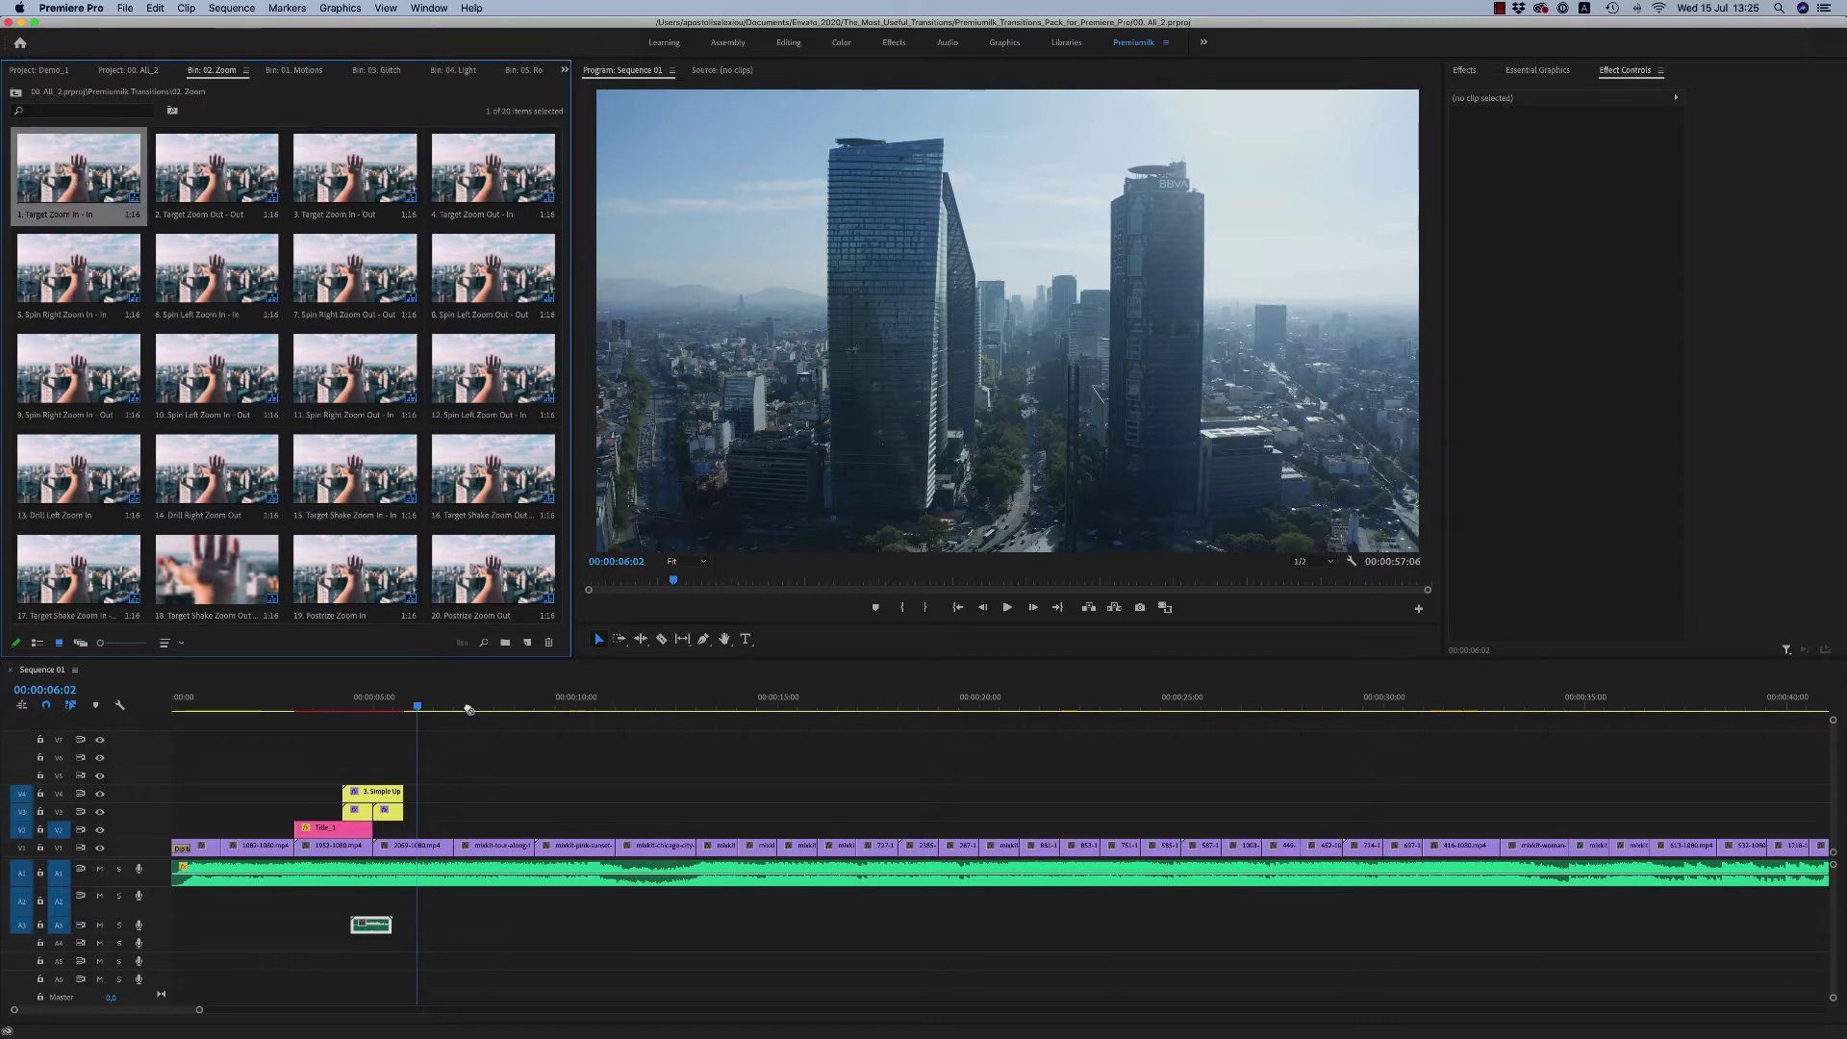
Step: Play Sequence 01 from about 8 seconds across the Target Zoom In - In transition
mouse_move(468, 709)
mouse_down()
mouse_move(536, 845)
mouse_move(489, 704)
mouse_up()
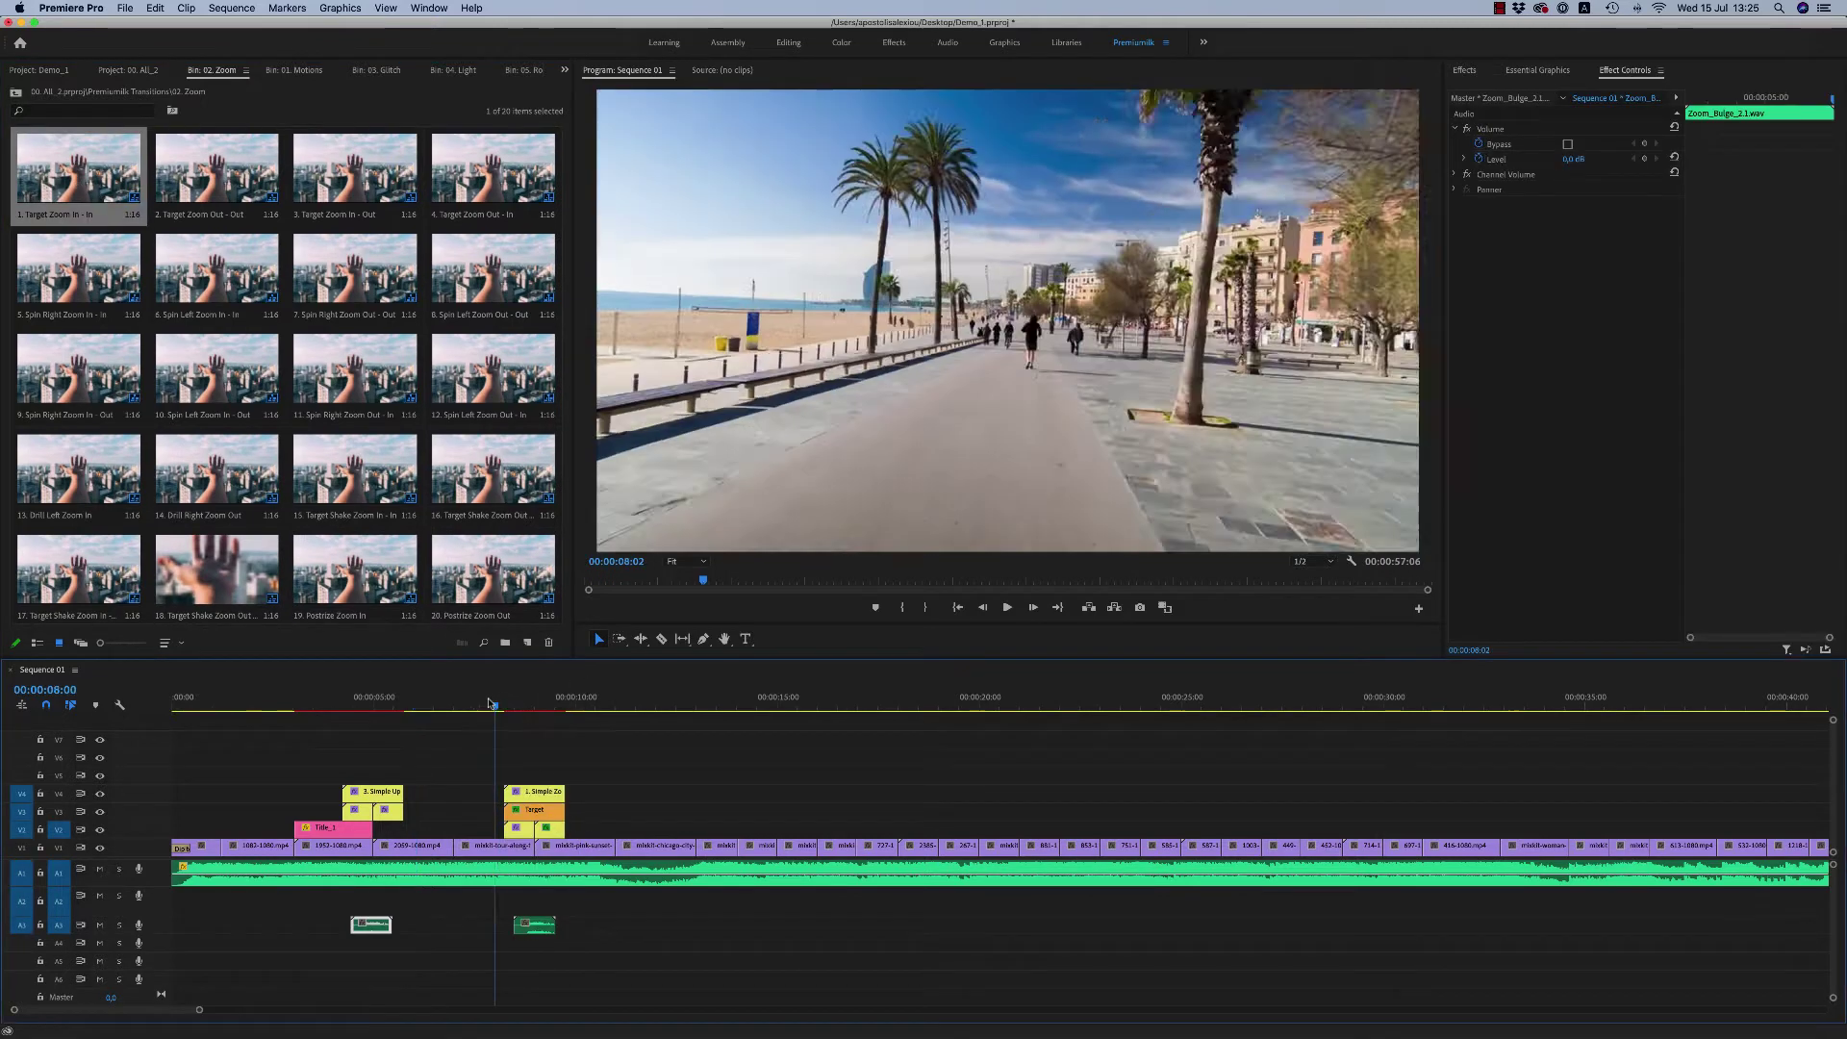
key(space)
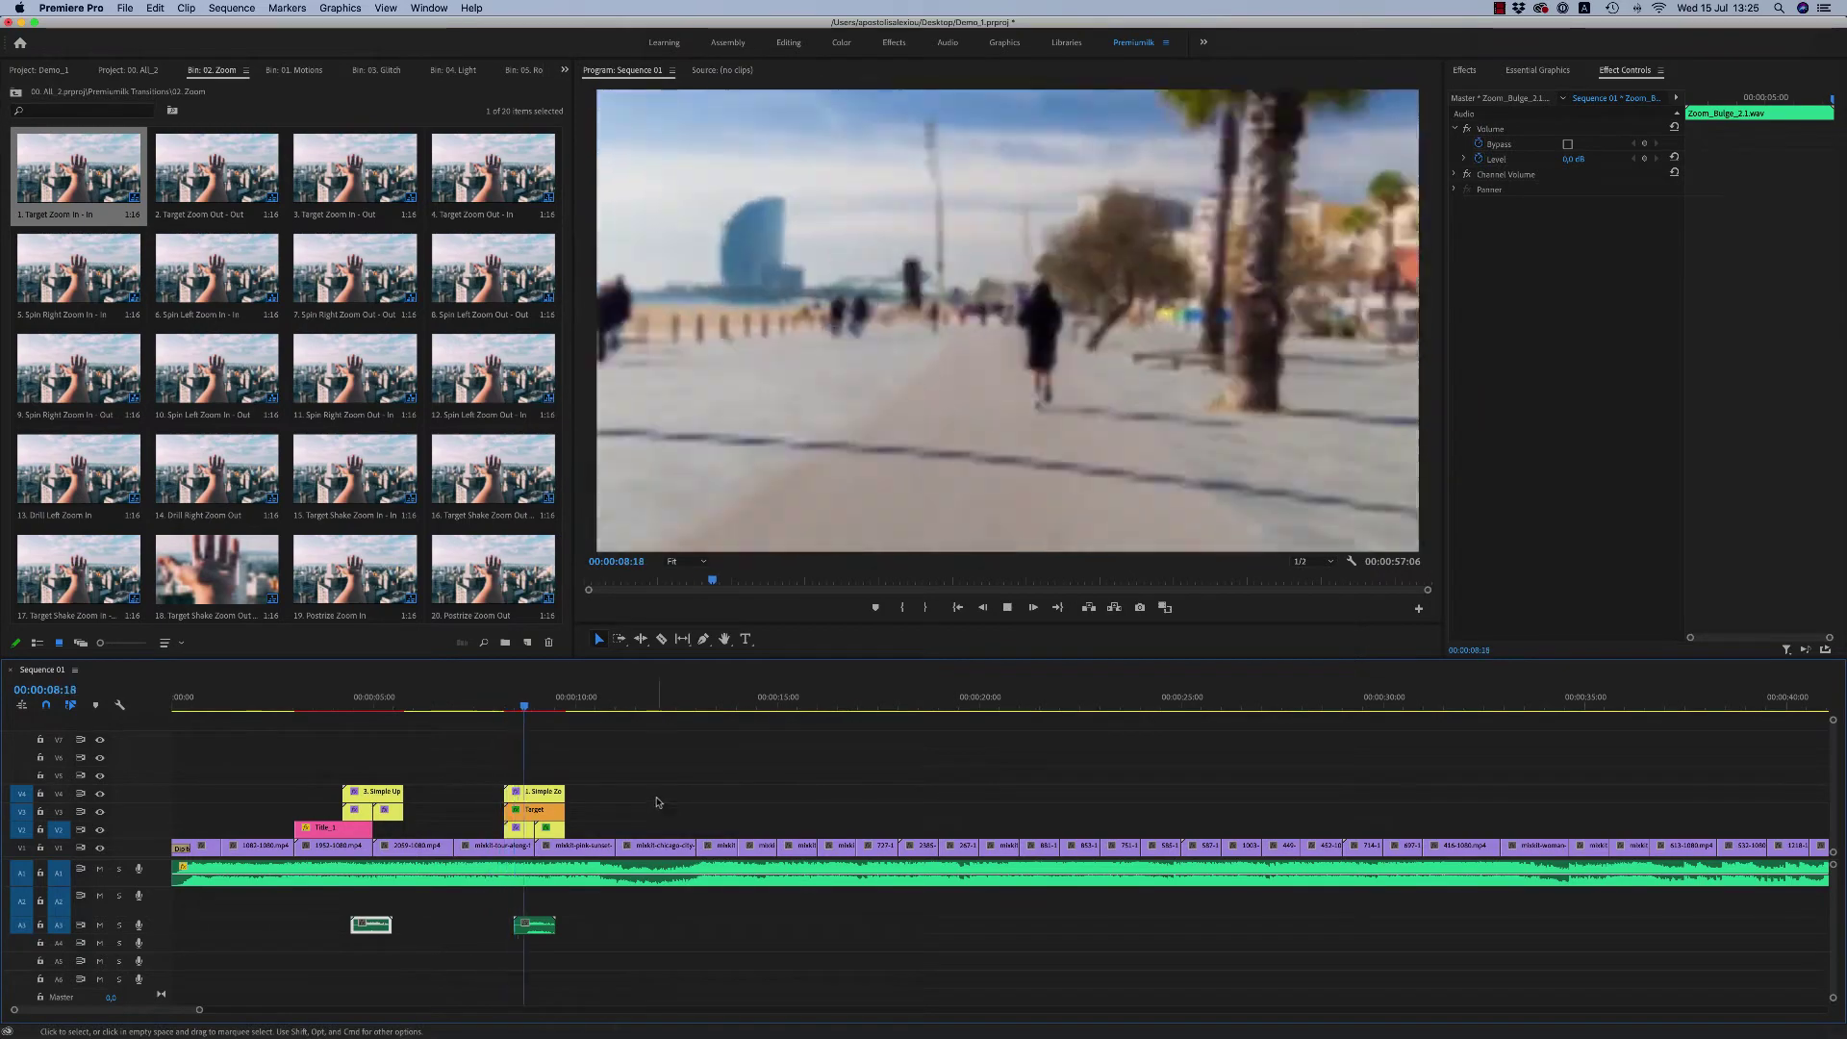
key(space)
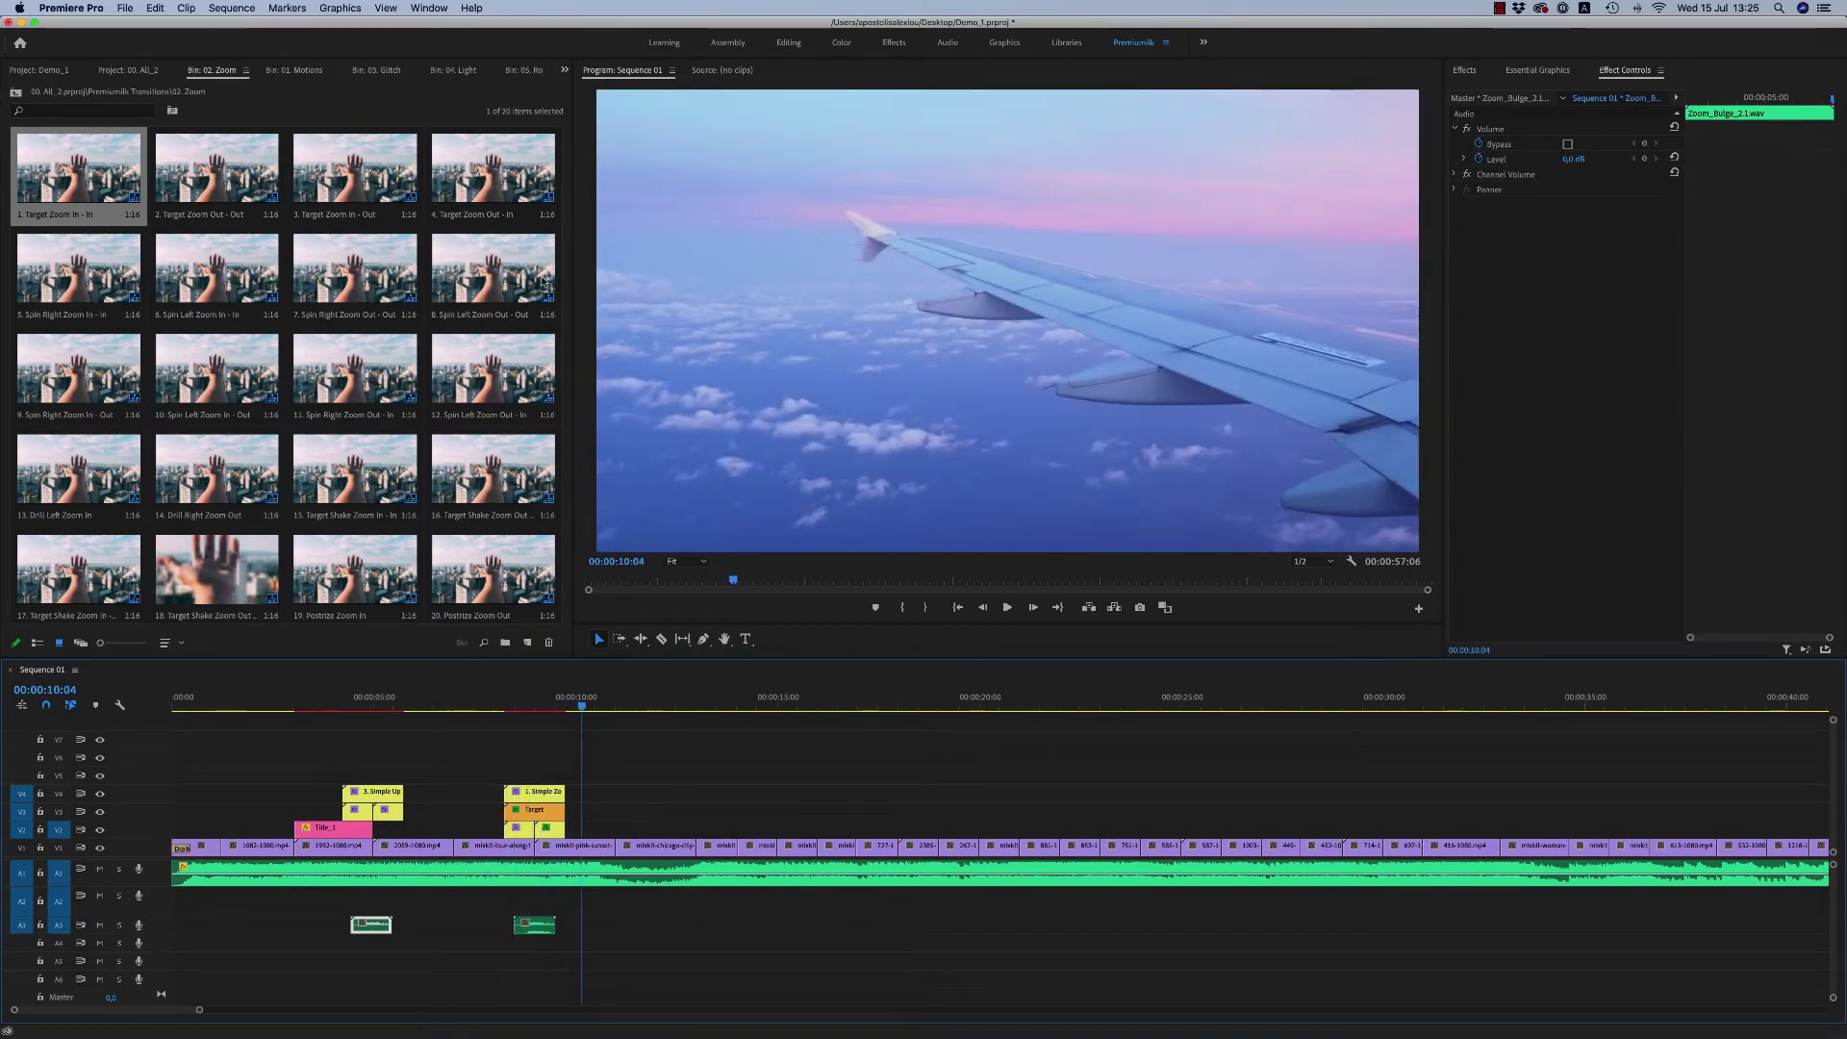
Step: Open the 03. Glitch bin, place 4. RGB Glitch over the cut at about 13 seconds and preview it
click(474, 466)
click(49, 218)
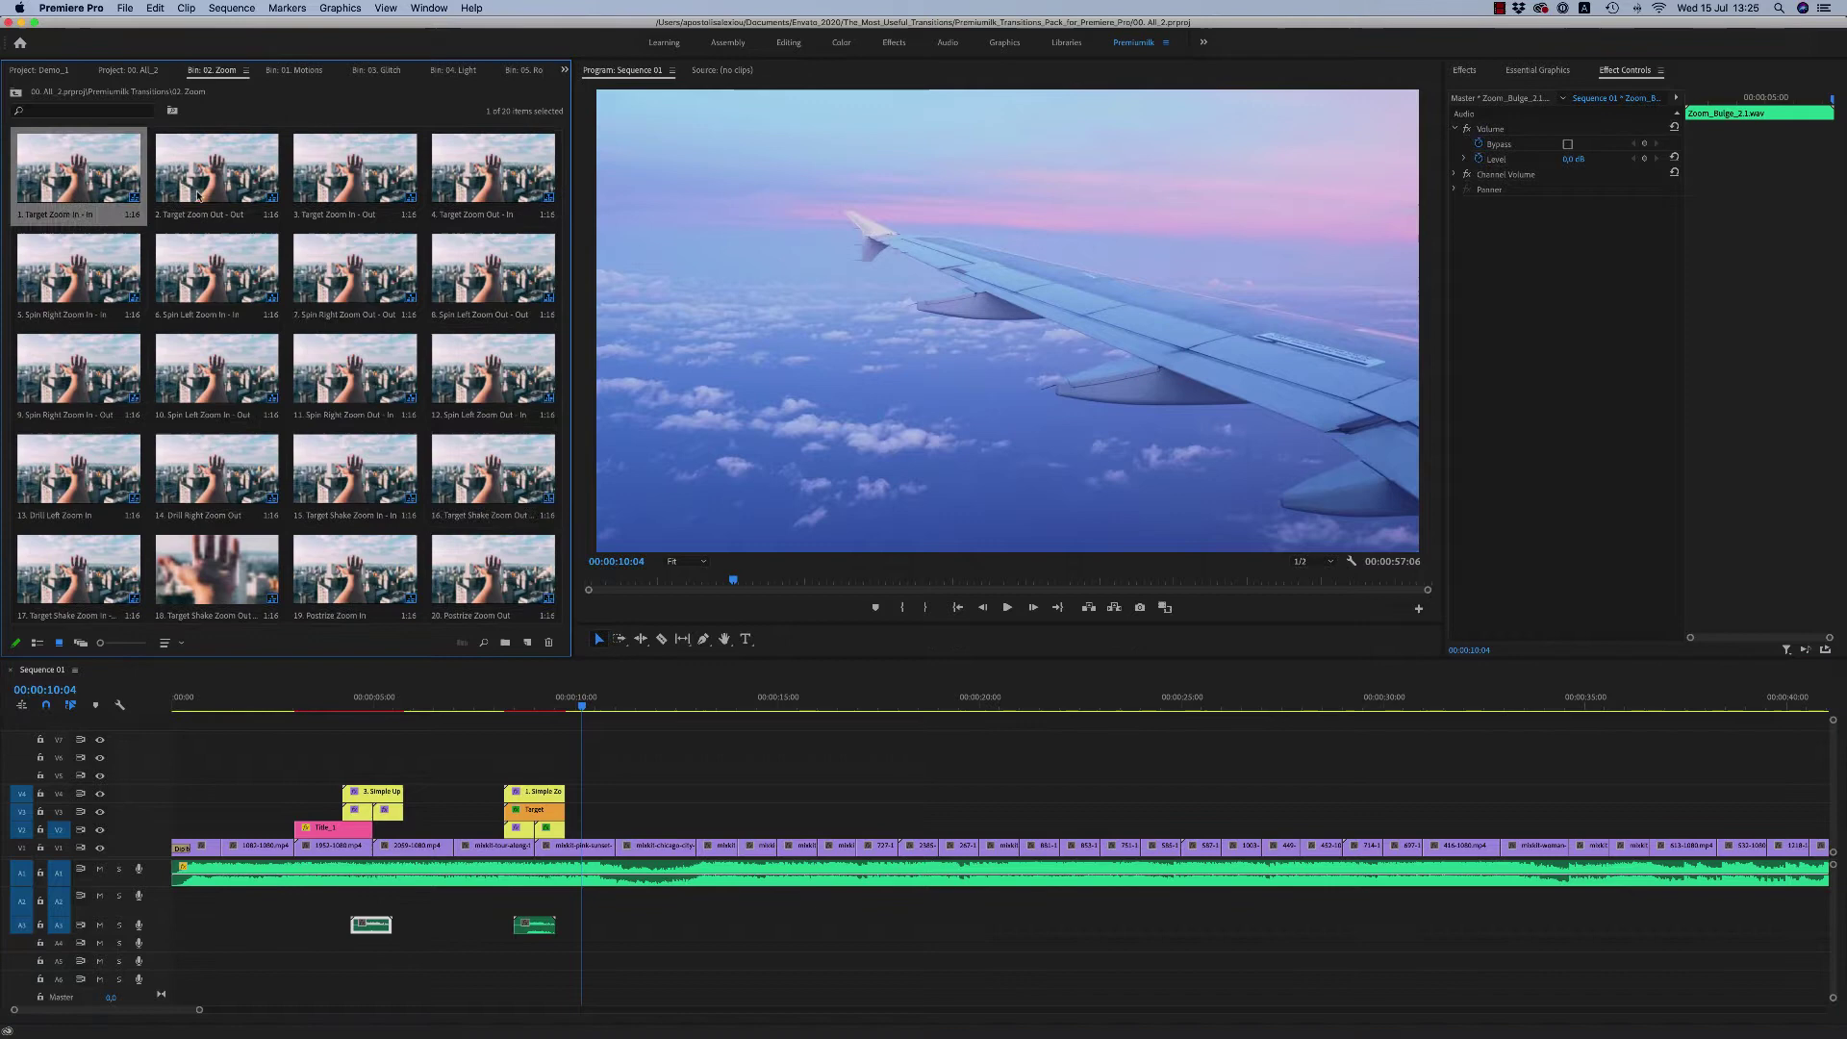
click(564, 69)
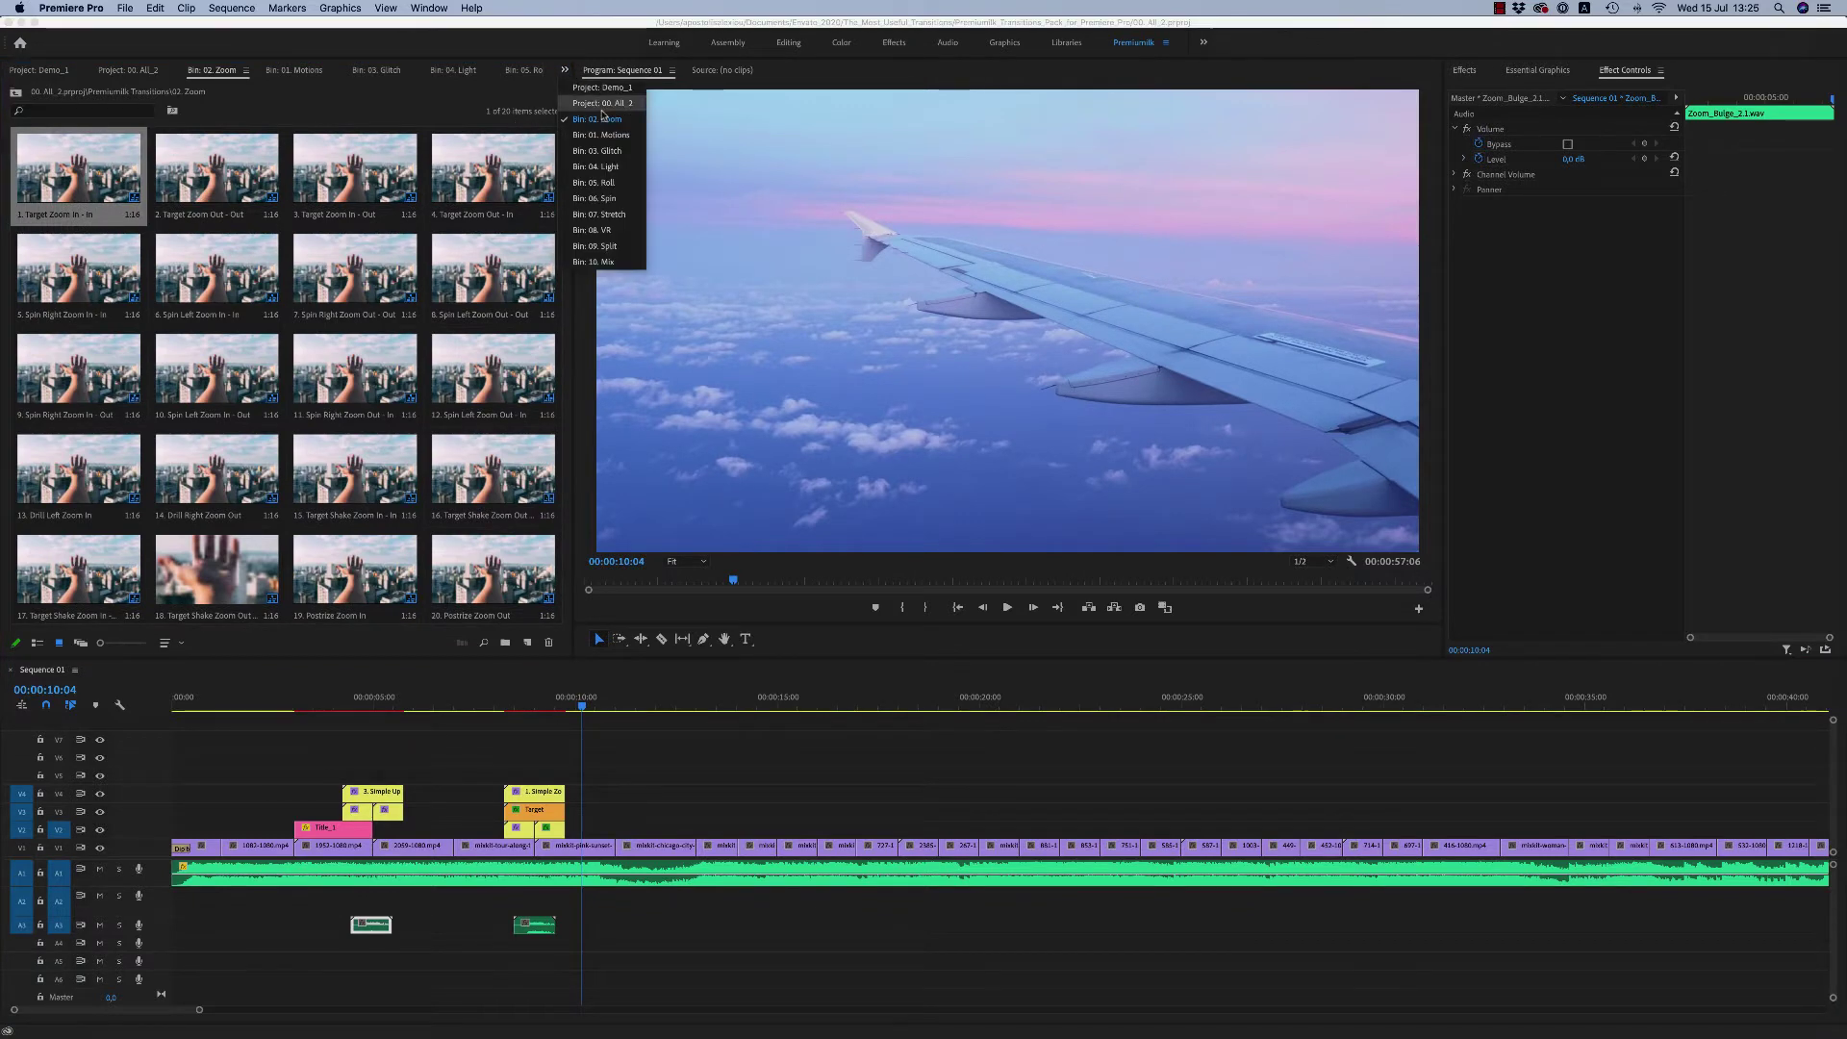
click(597, 150)
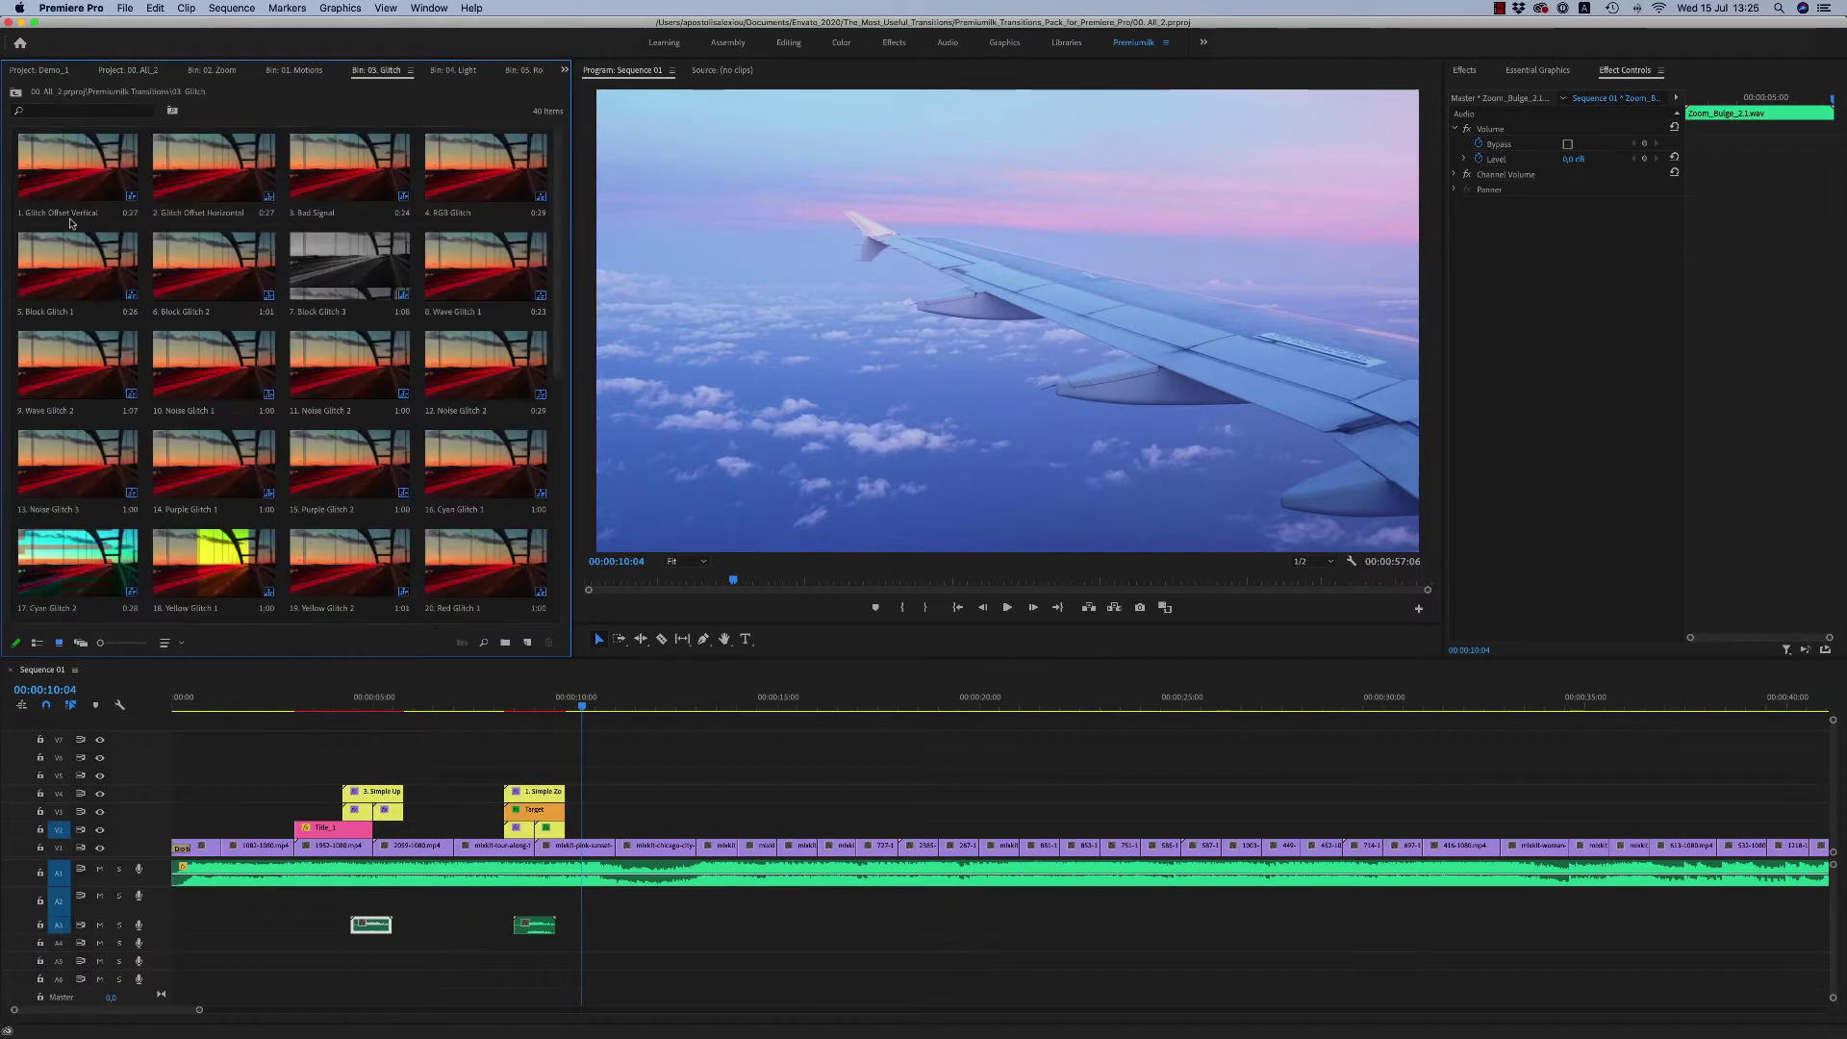
drag(474, 193, 700, 830)
key(space)
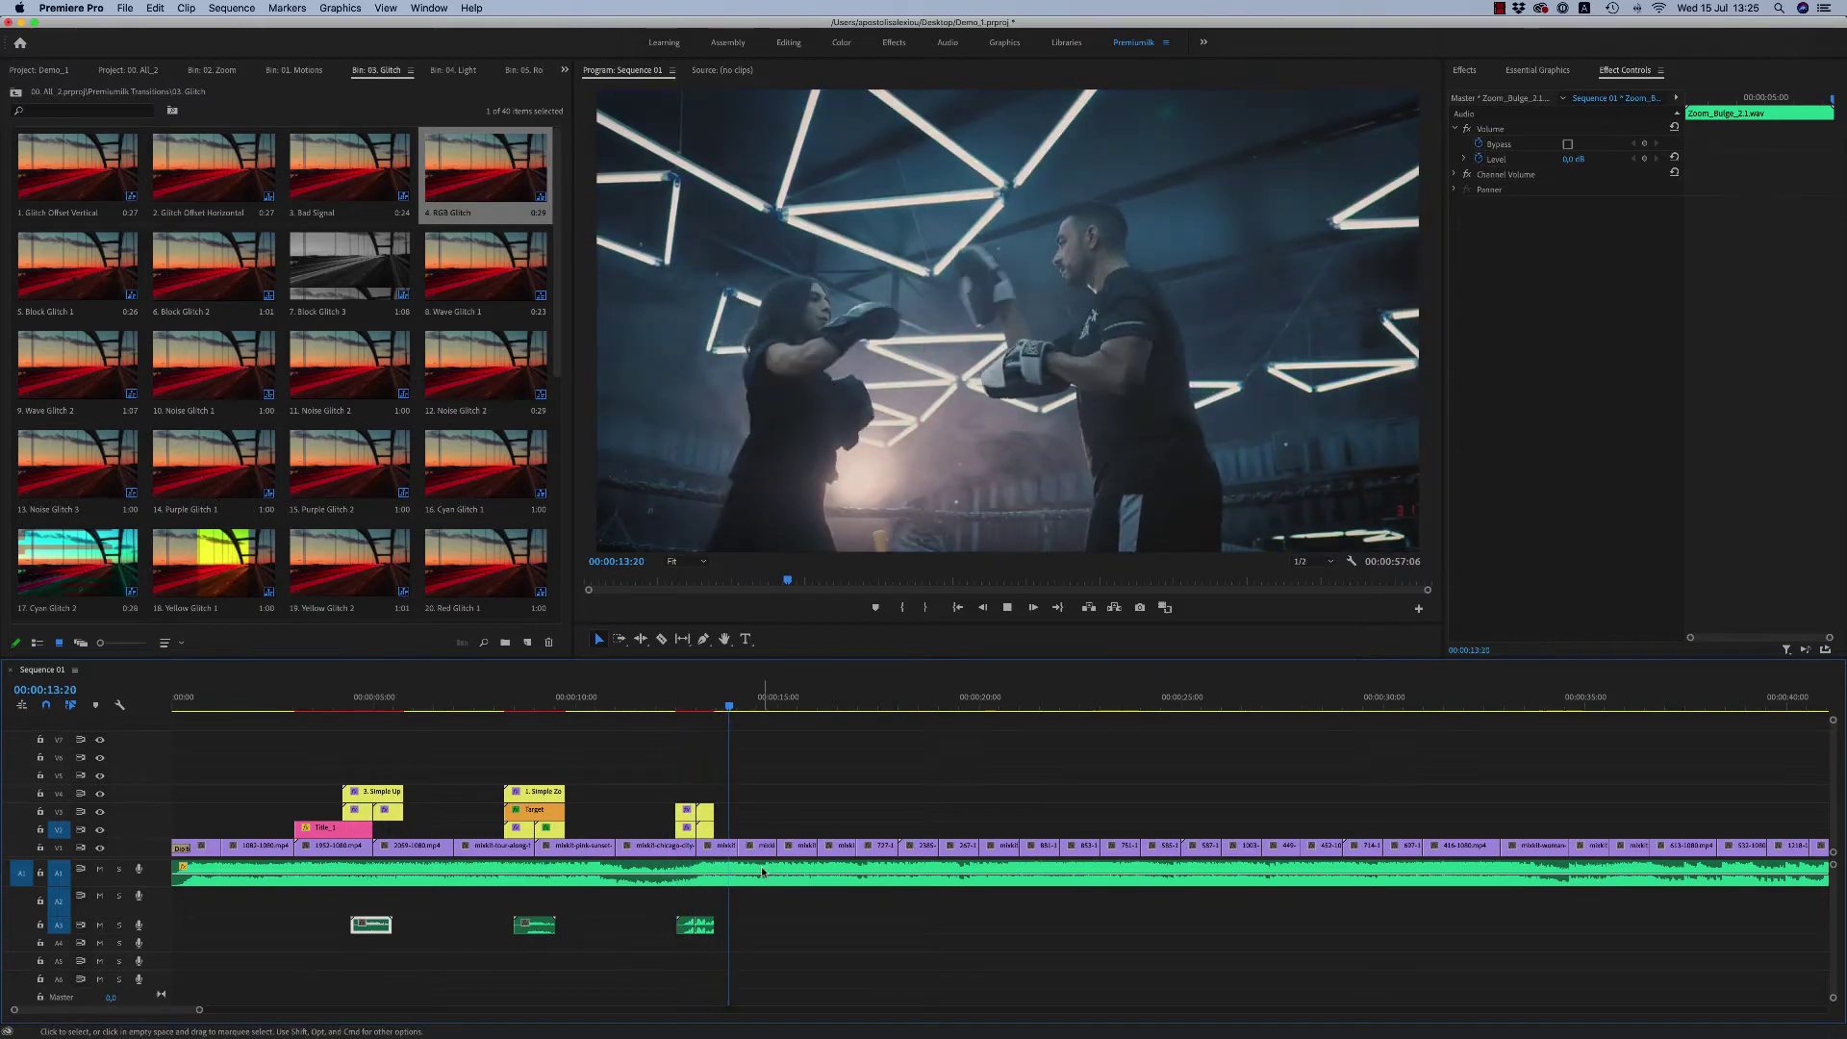
Step: Open the 04. Light bin, place 6. Film Light Leak 1 over the cut at about 16 seconds and preview it
key(space)
click(565, 73)
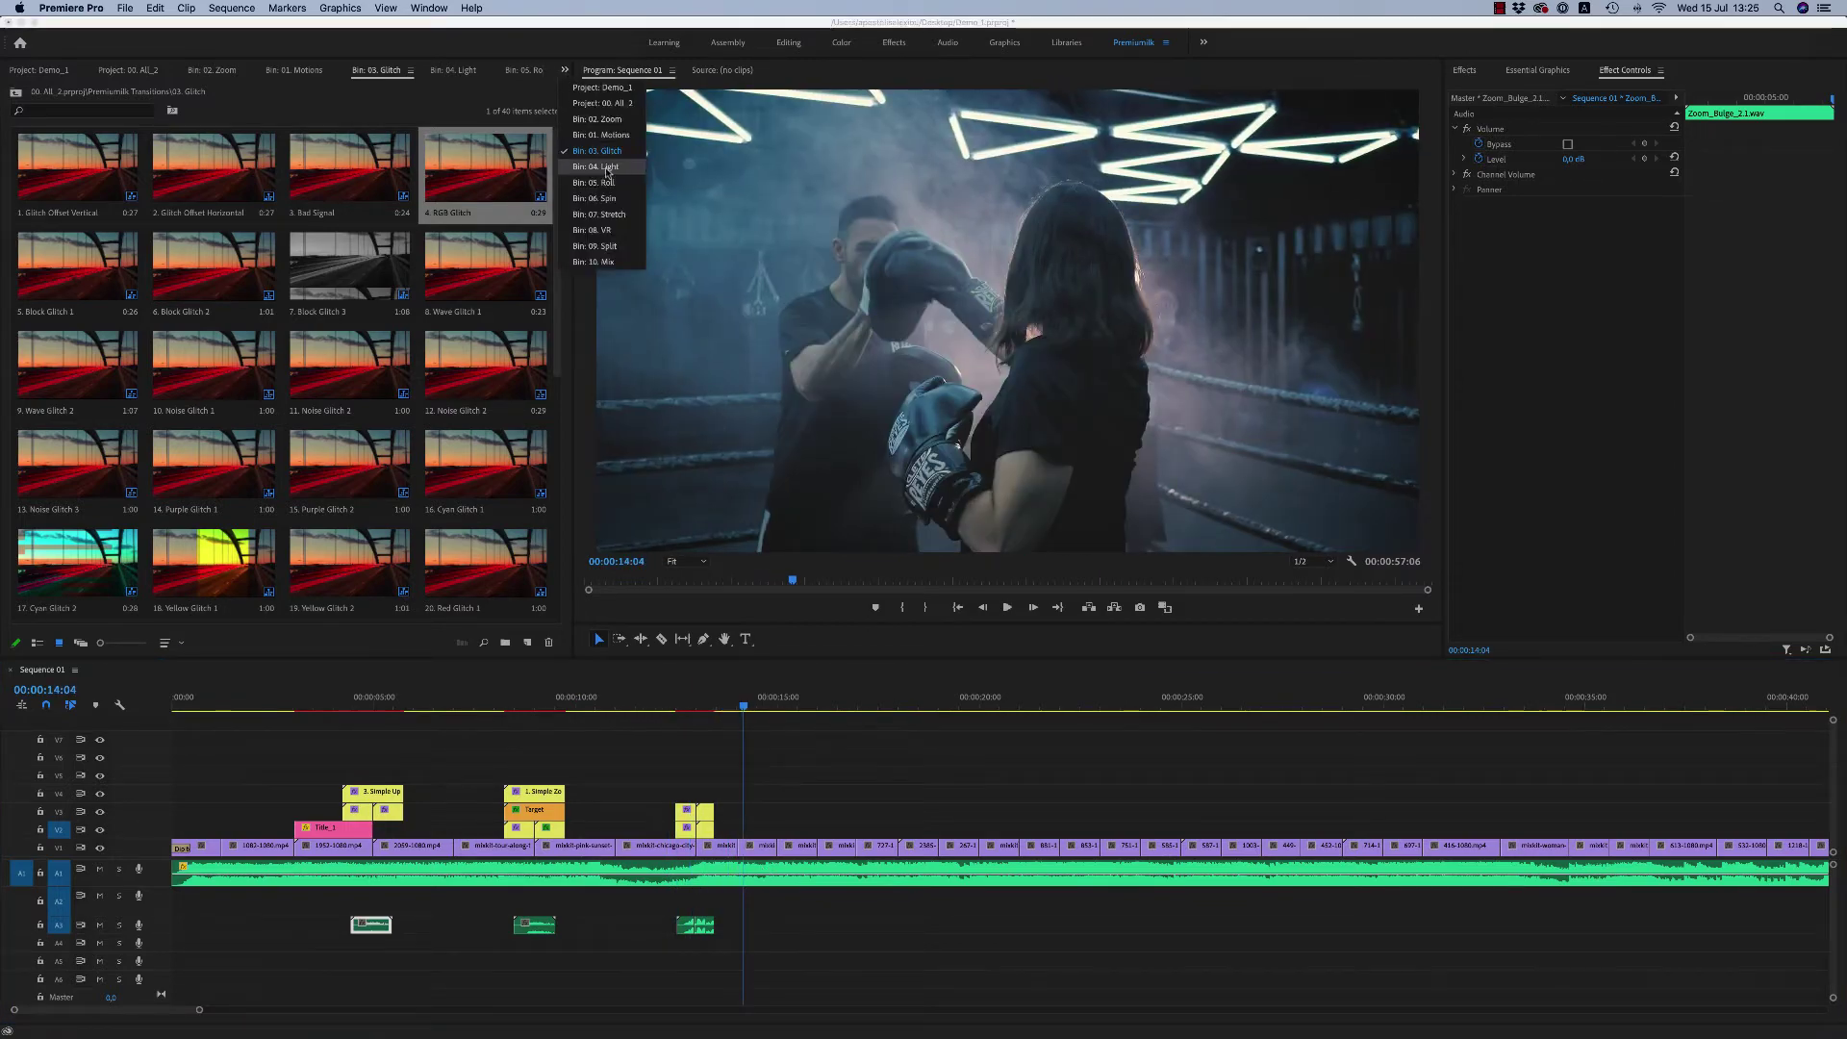
click(602, 170)
click(282, 310)
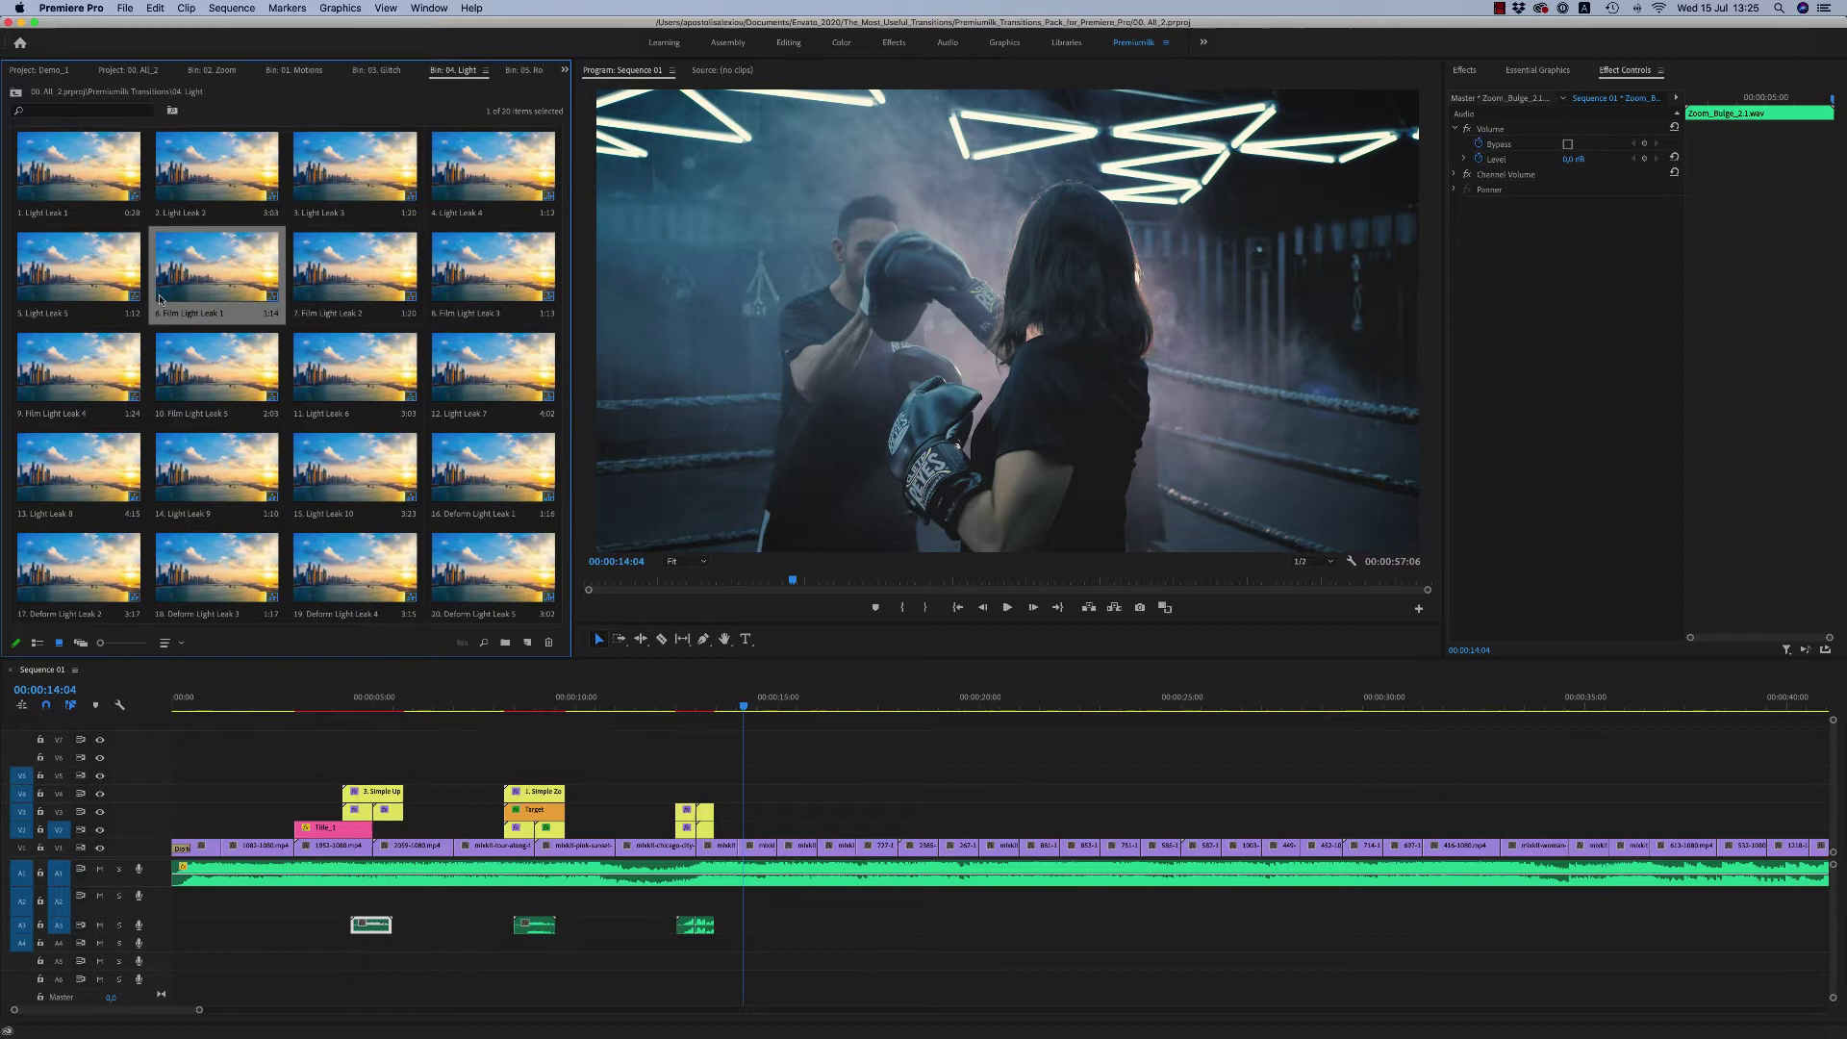
drag(814, 701, 822, 834)
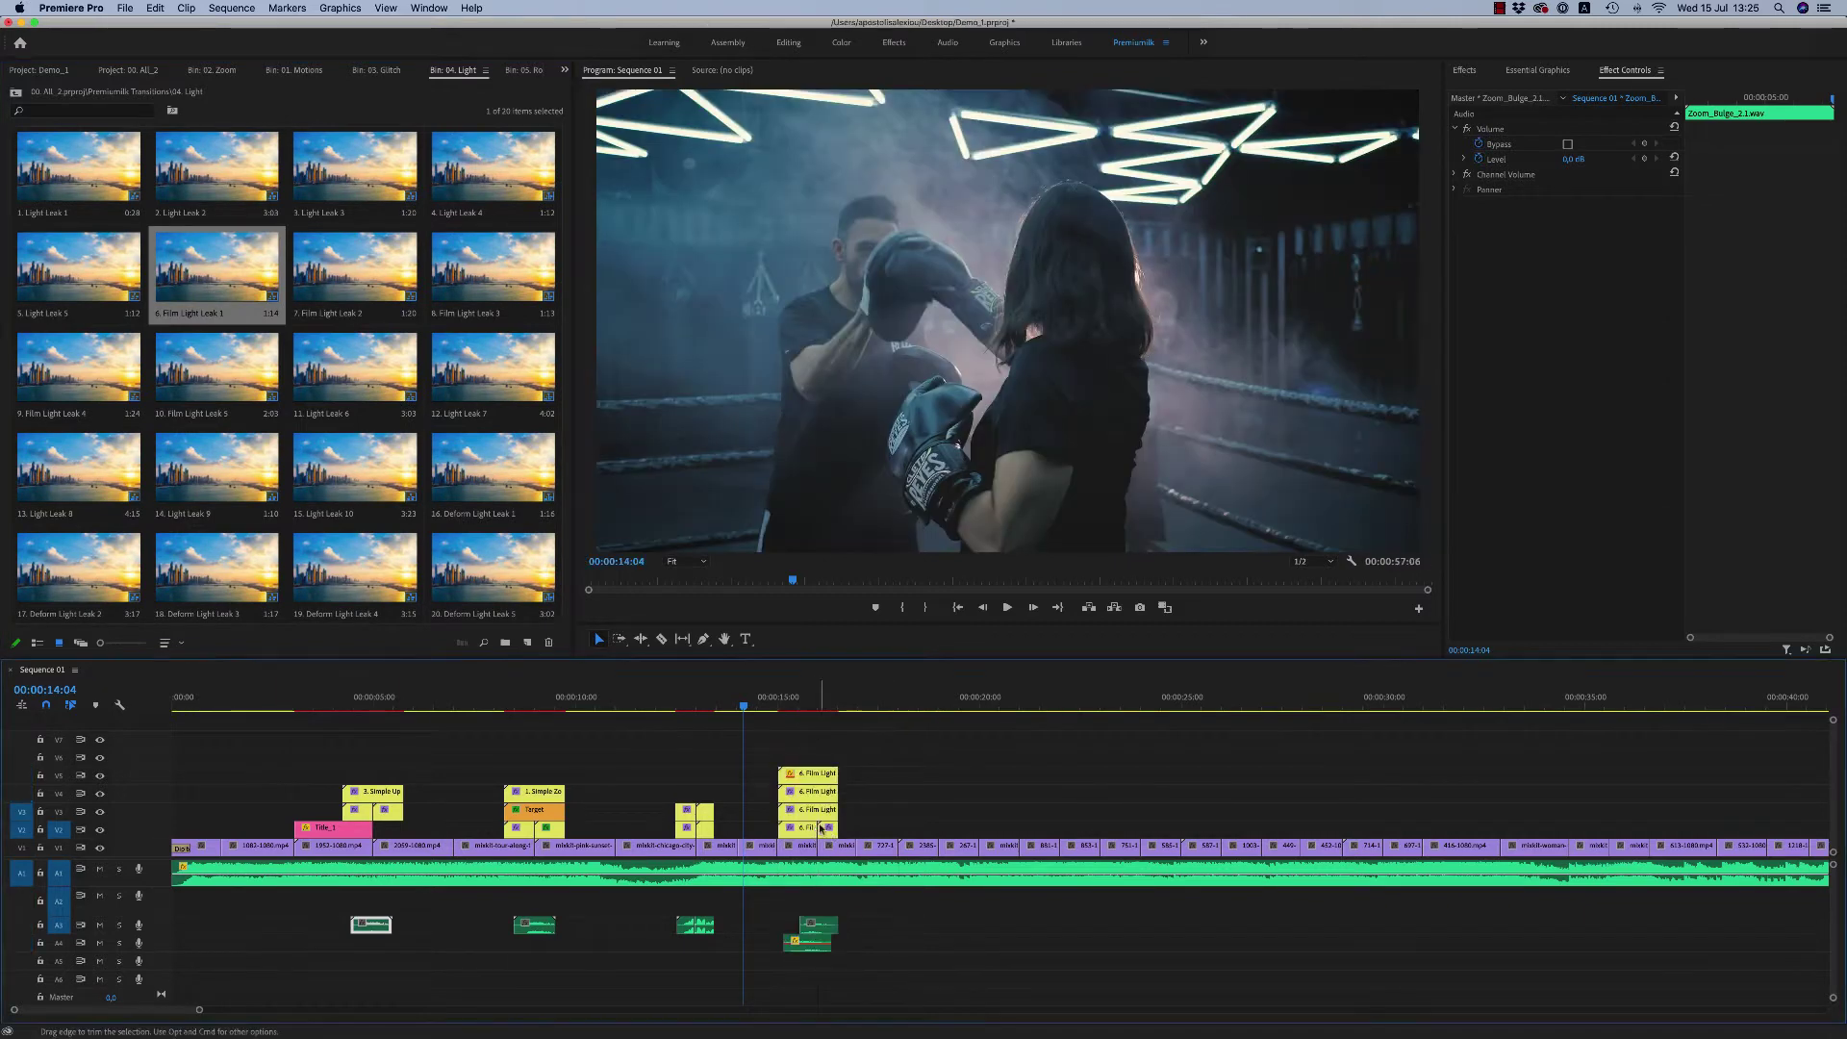
key(space)
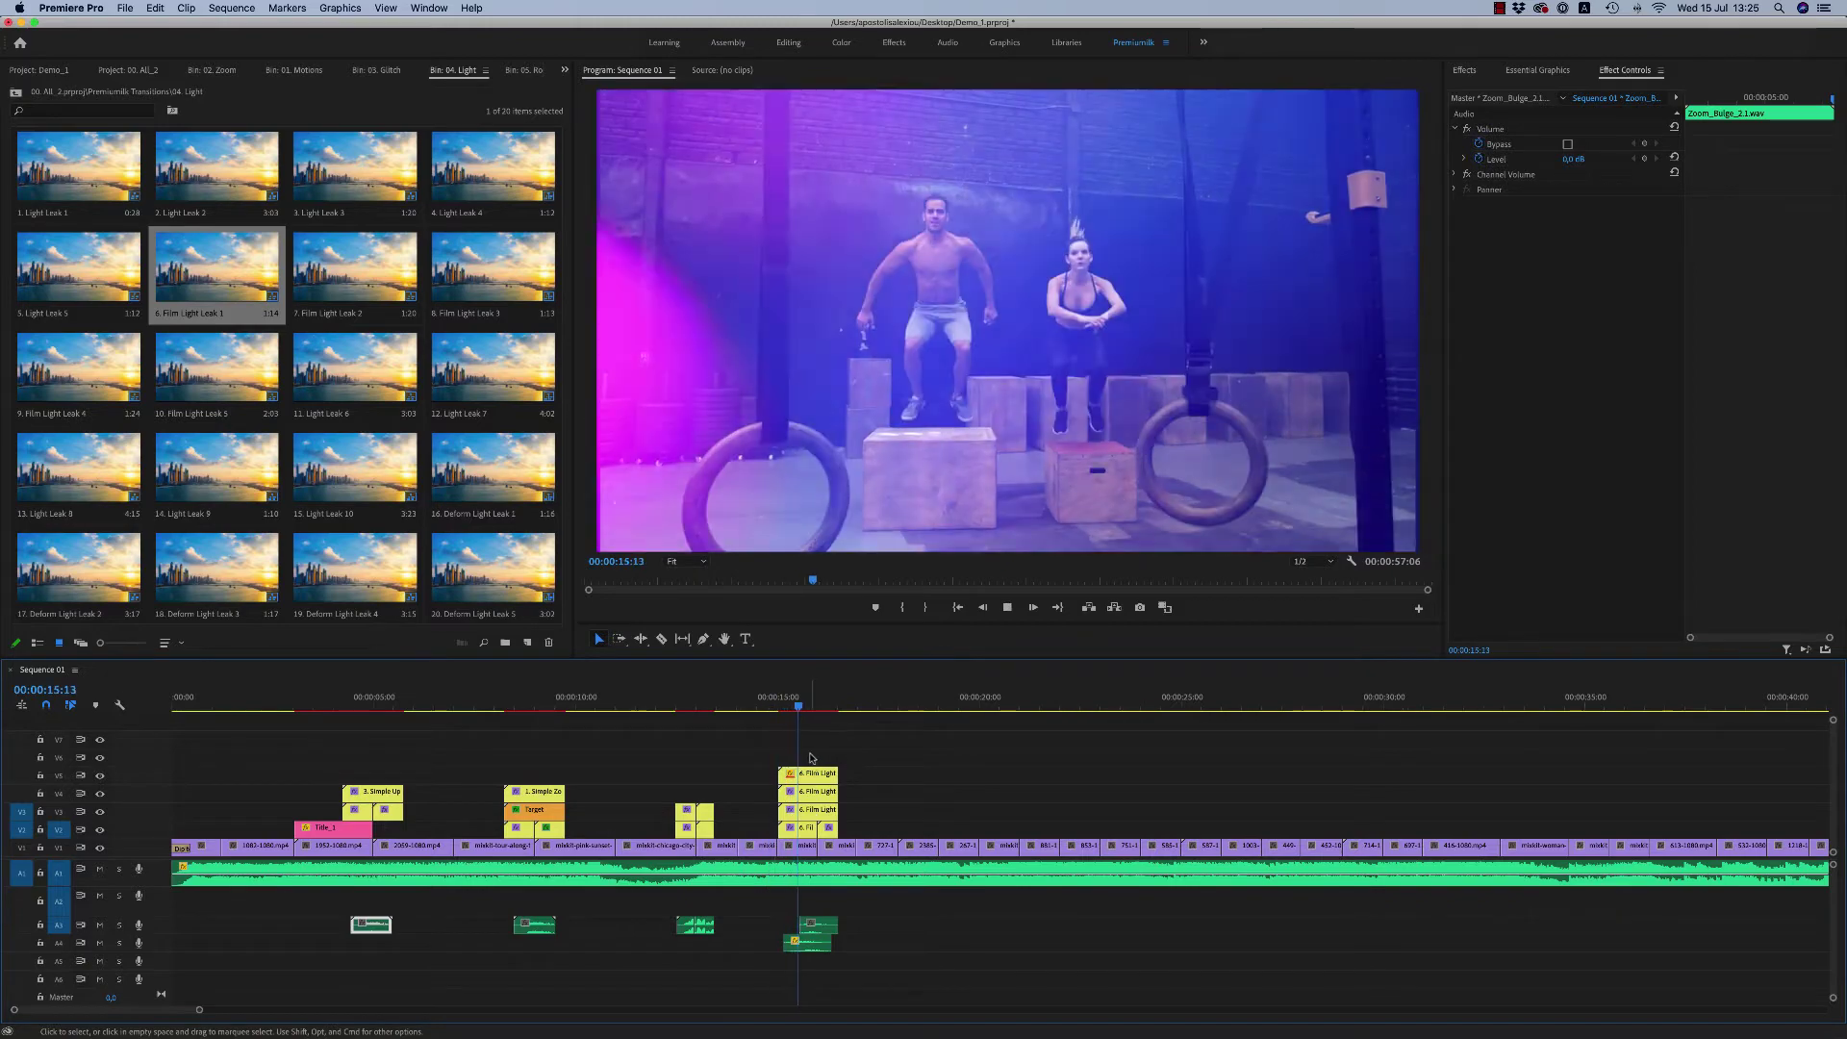
key(space)
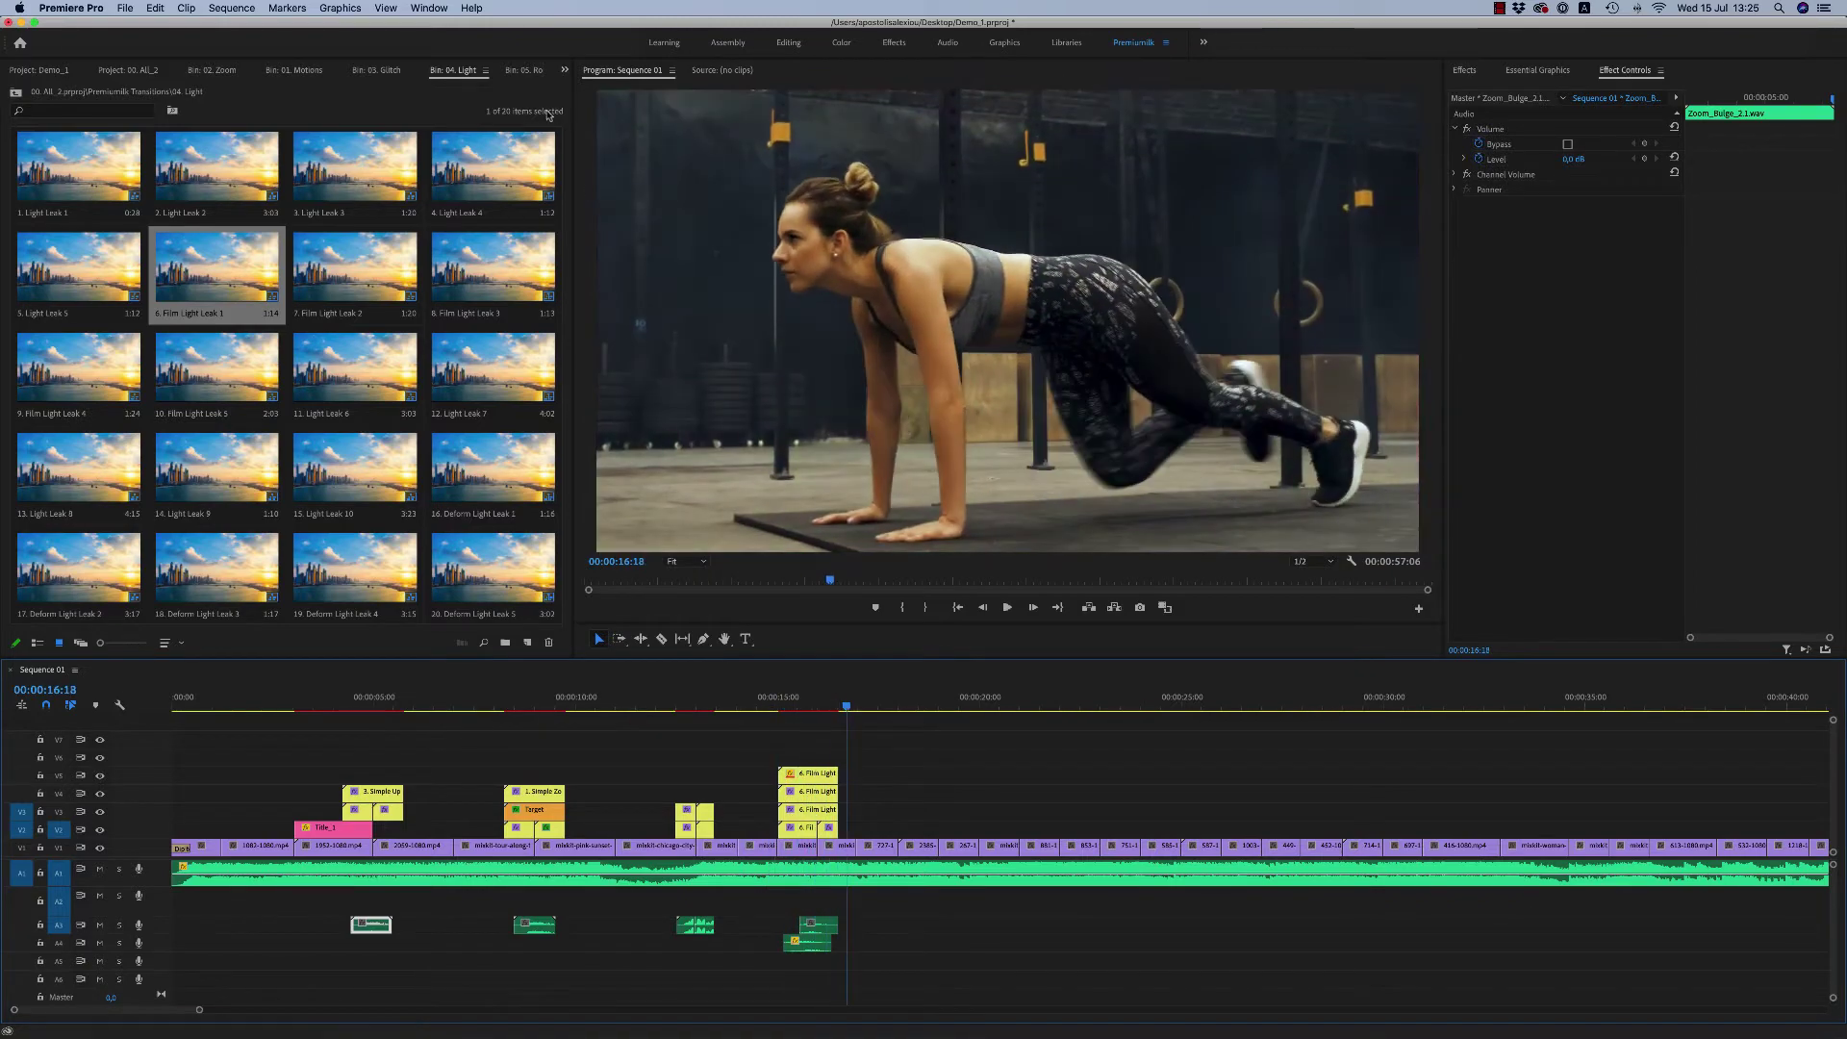
Step: Open the 05. Roll bin, place 1. Roll Right over the cut at about 19 seconds and preview it
click(564, 69)
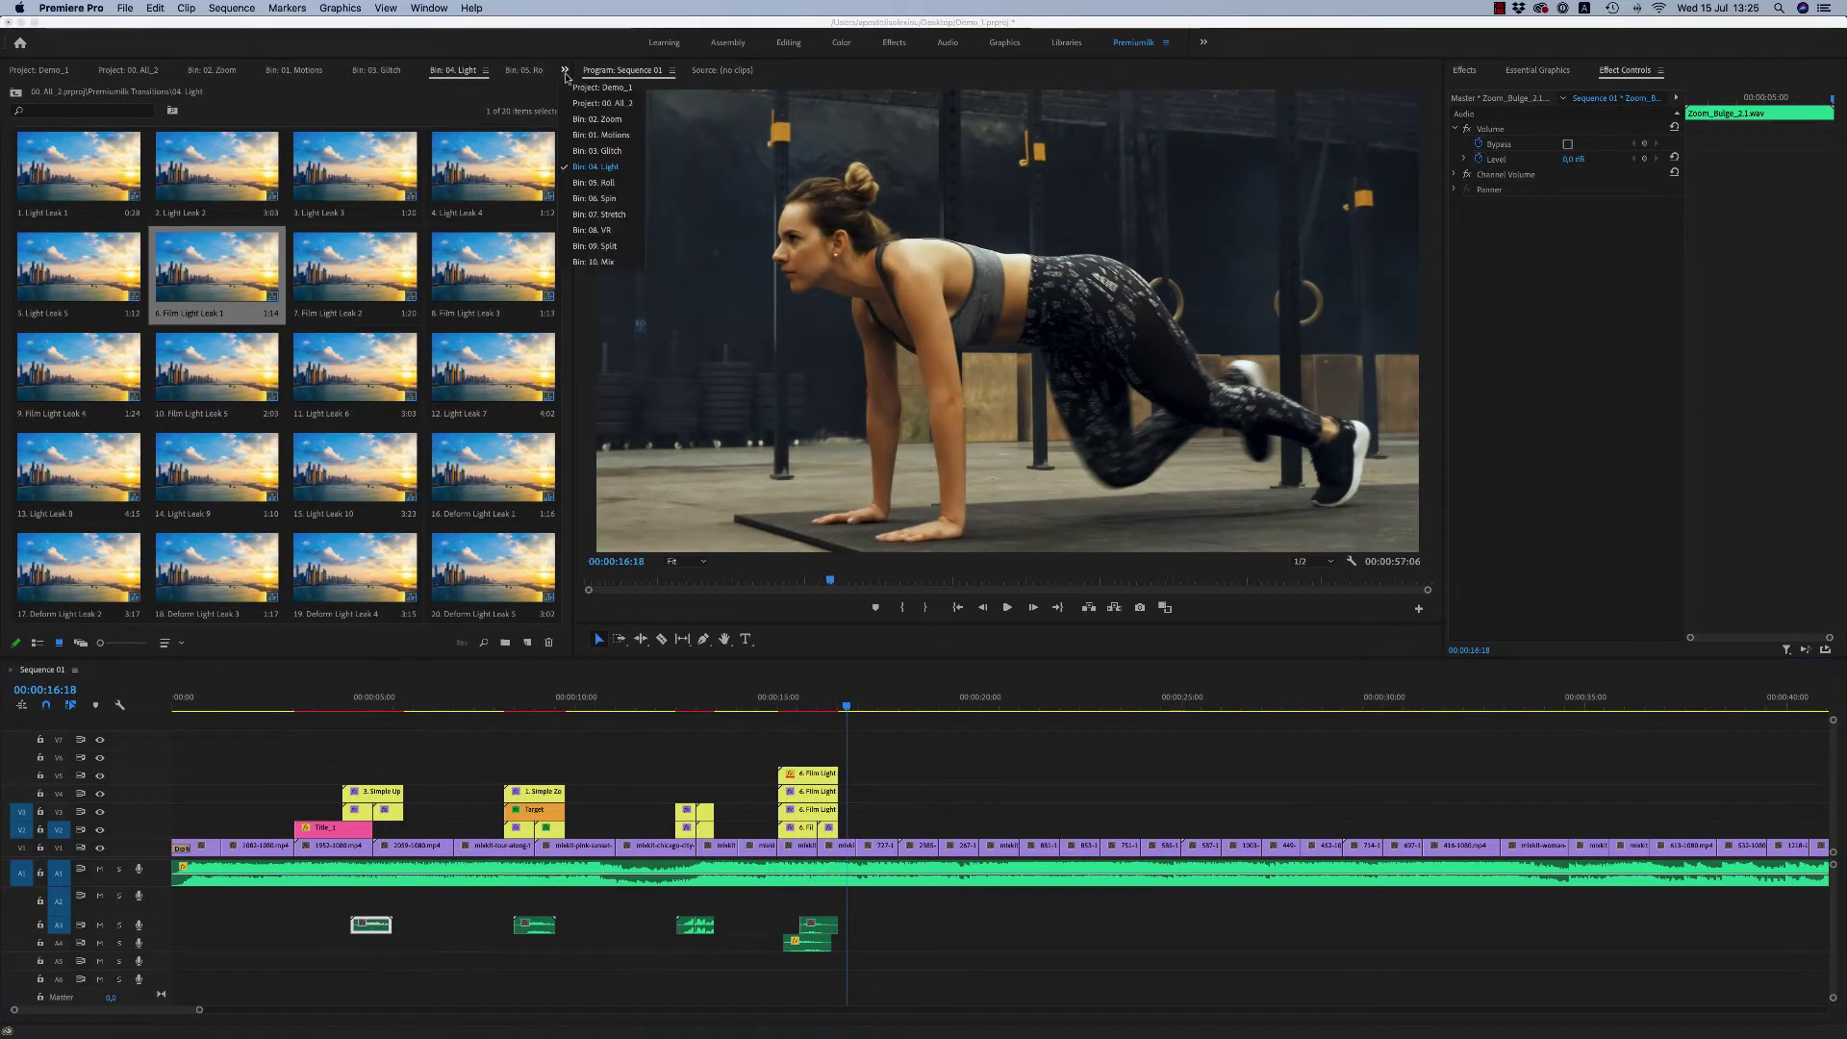
click(606, 183)
click(76, 185)
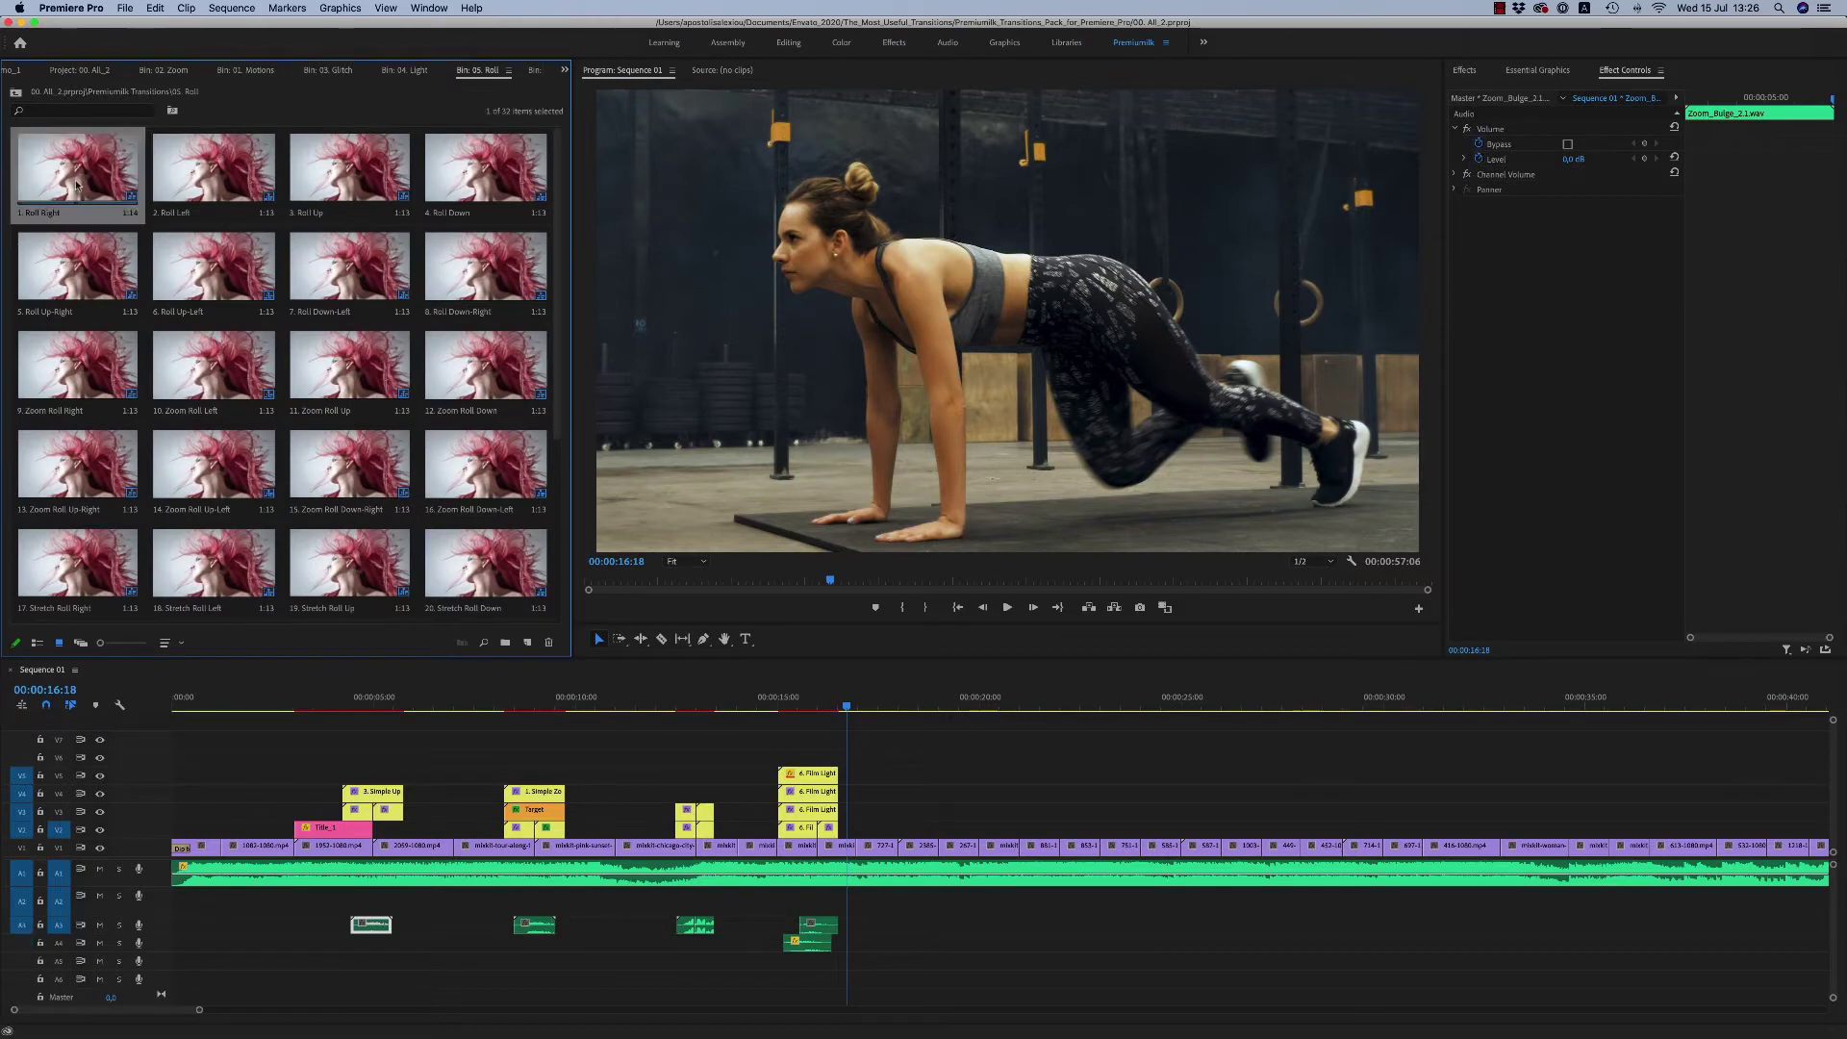
drag(71, 189, 927, 830)
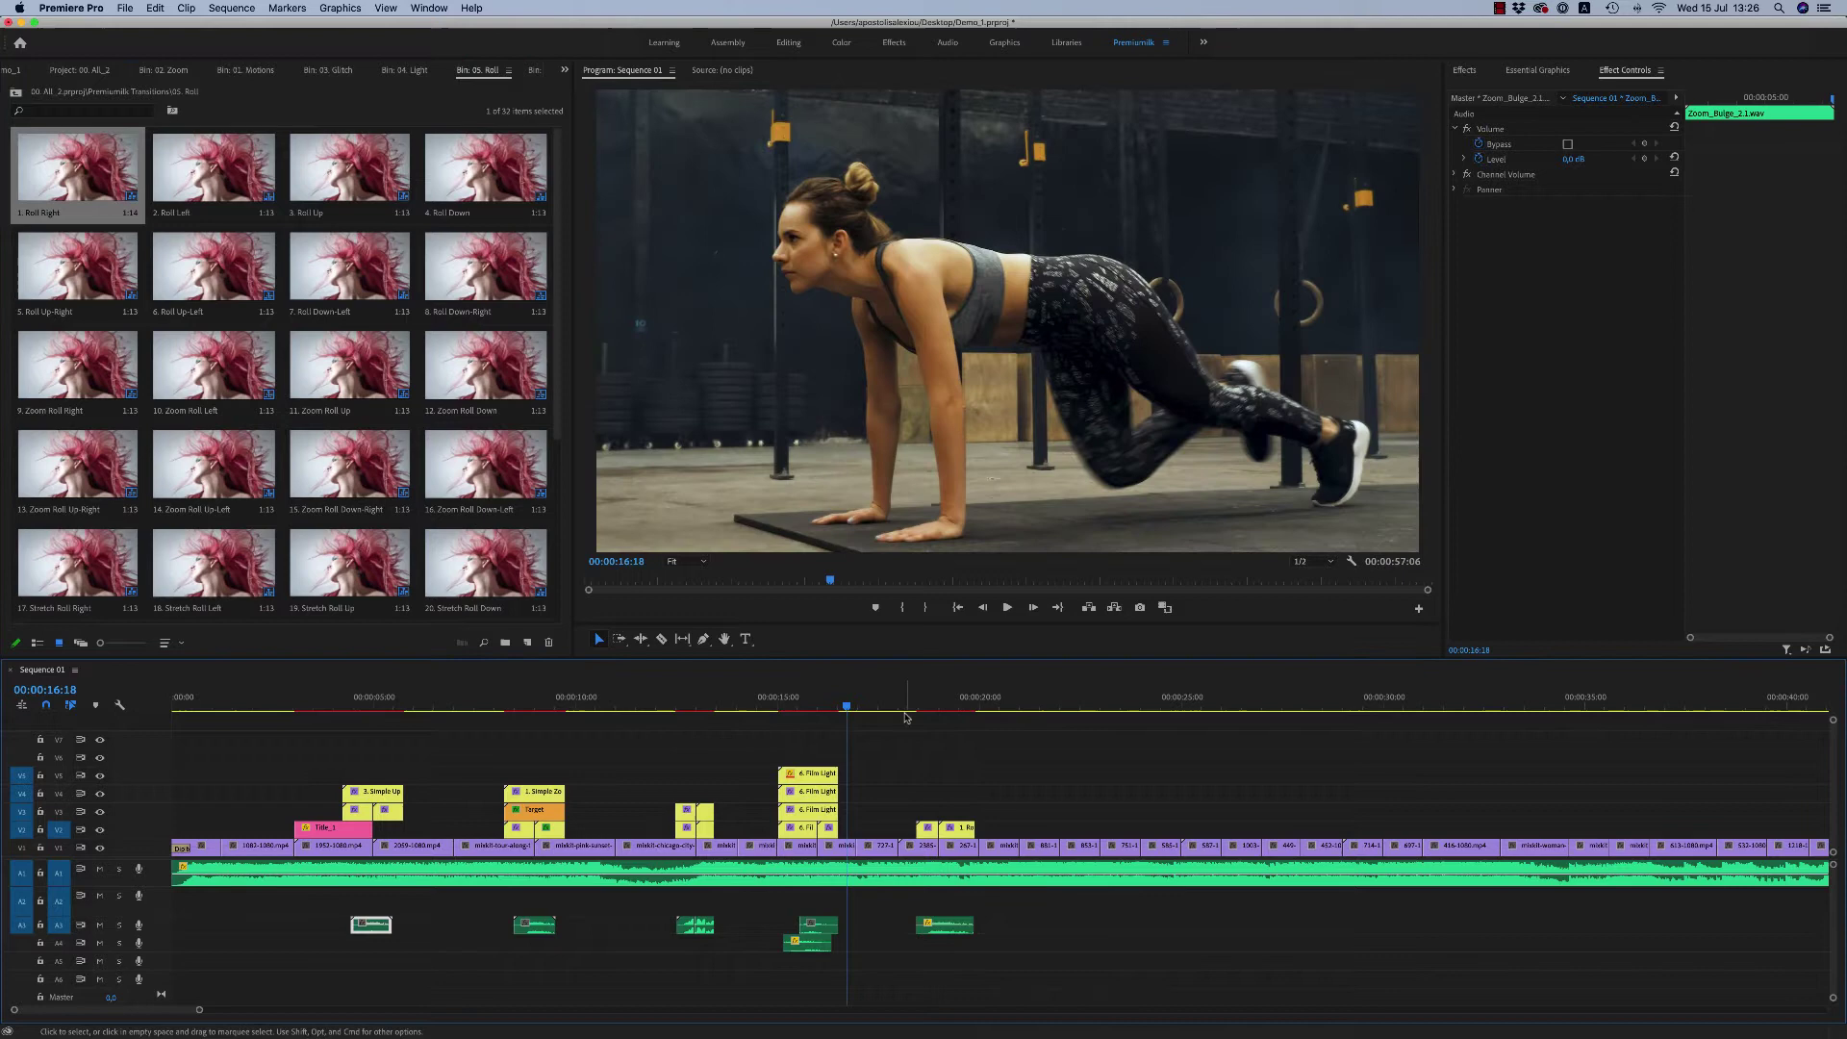
click(906, 708)
key(=)
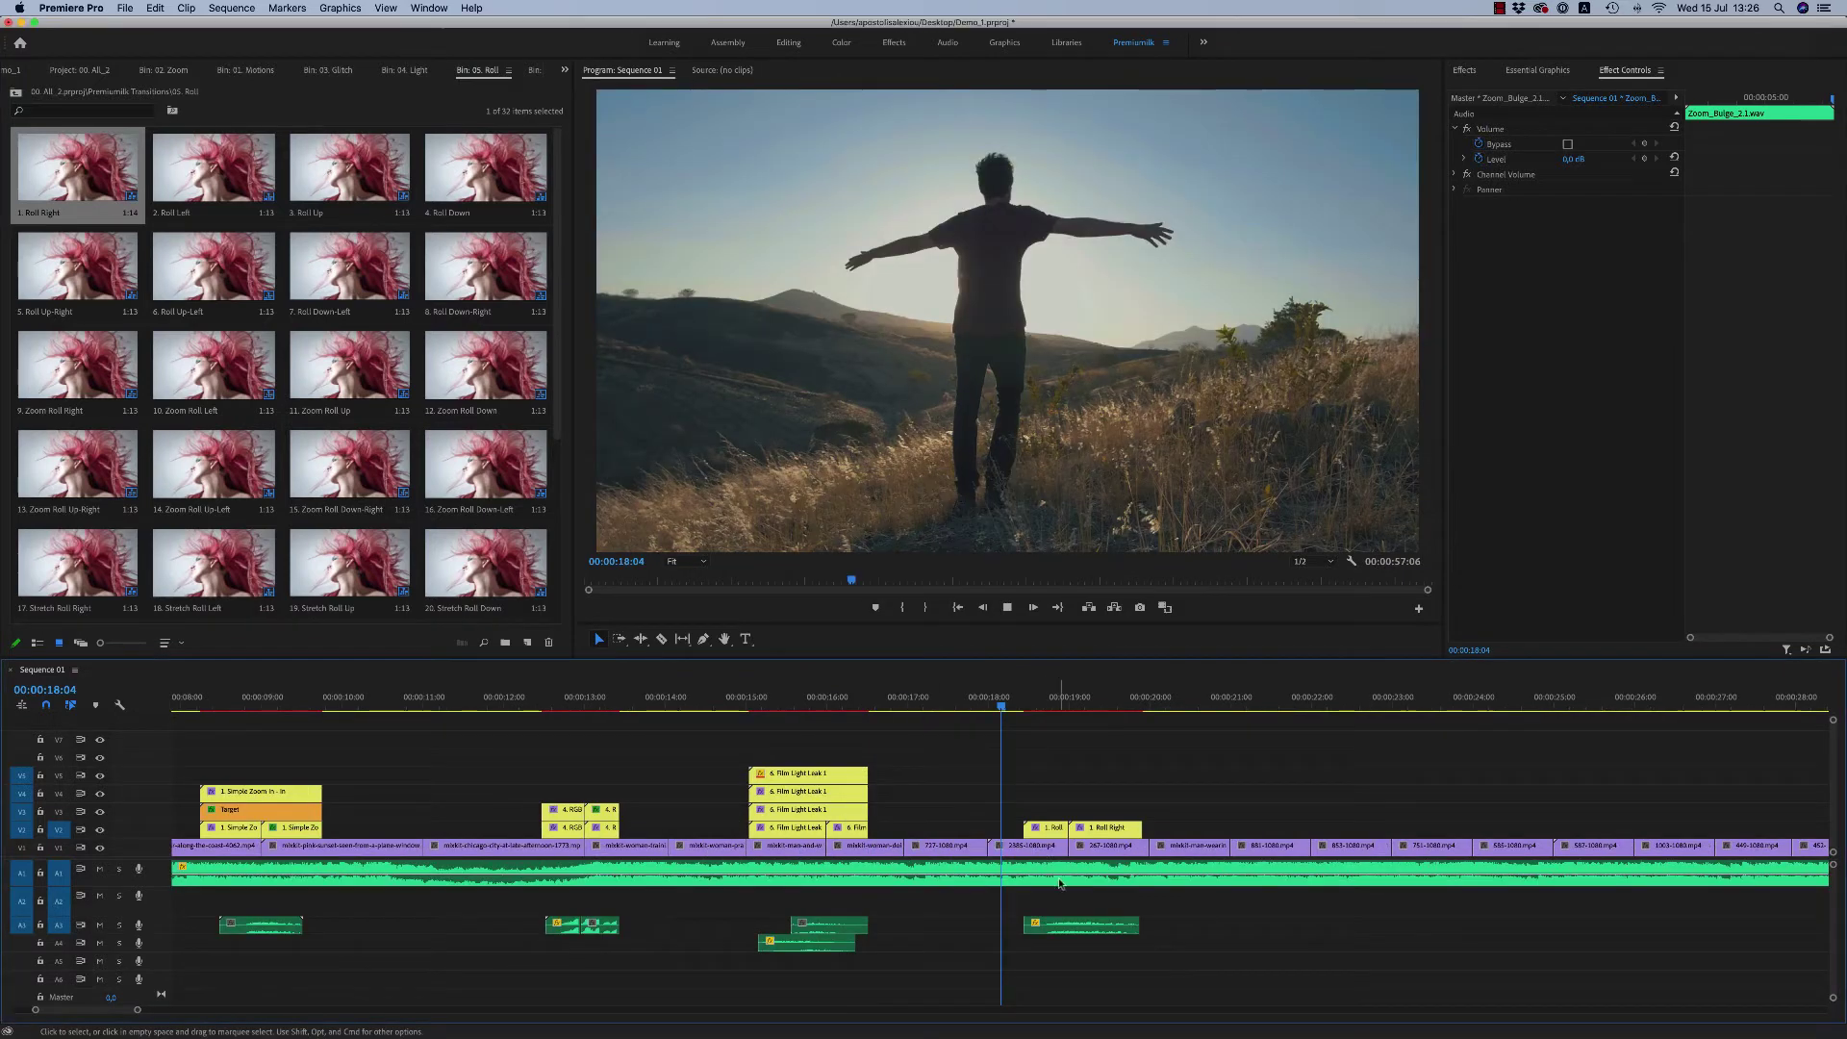
key(space)
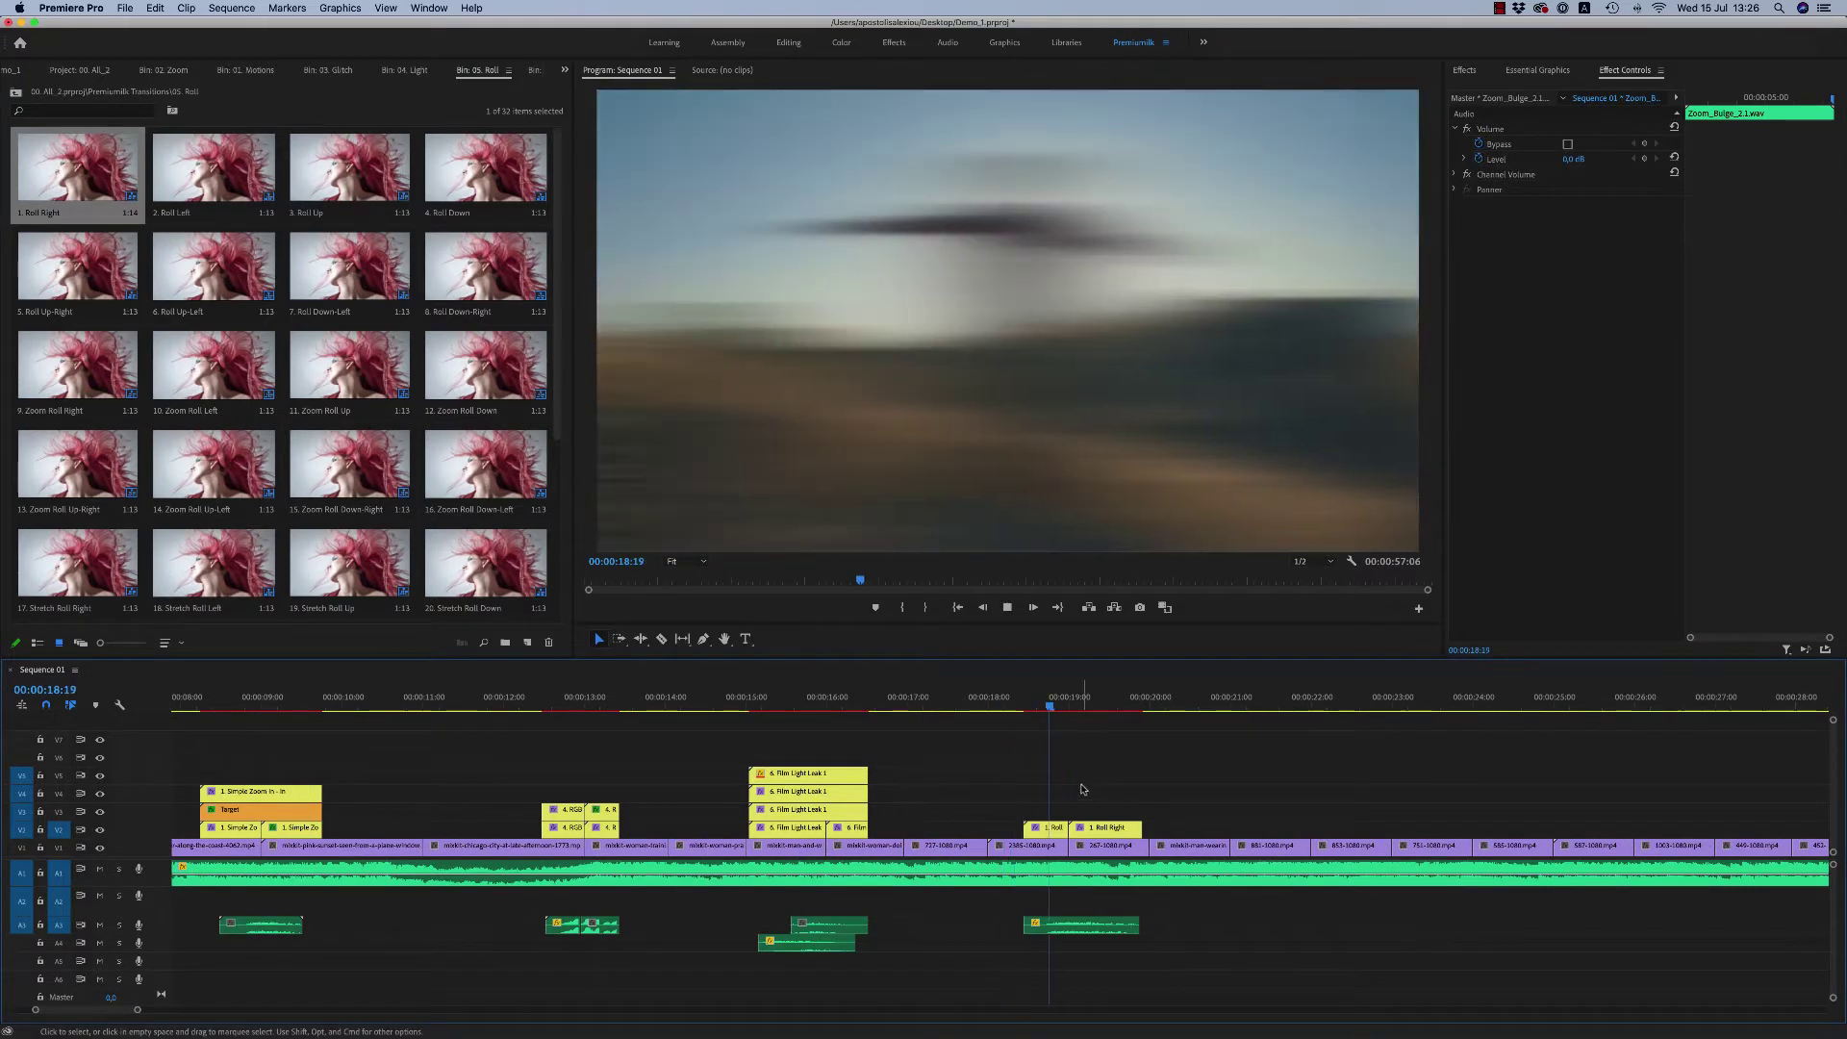
key(space)
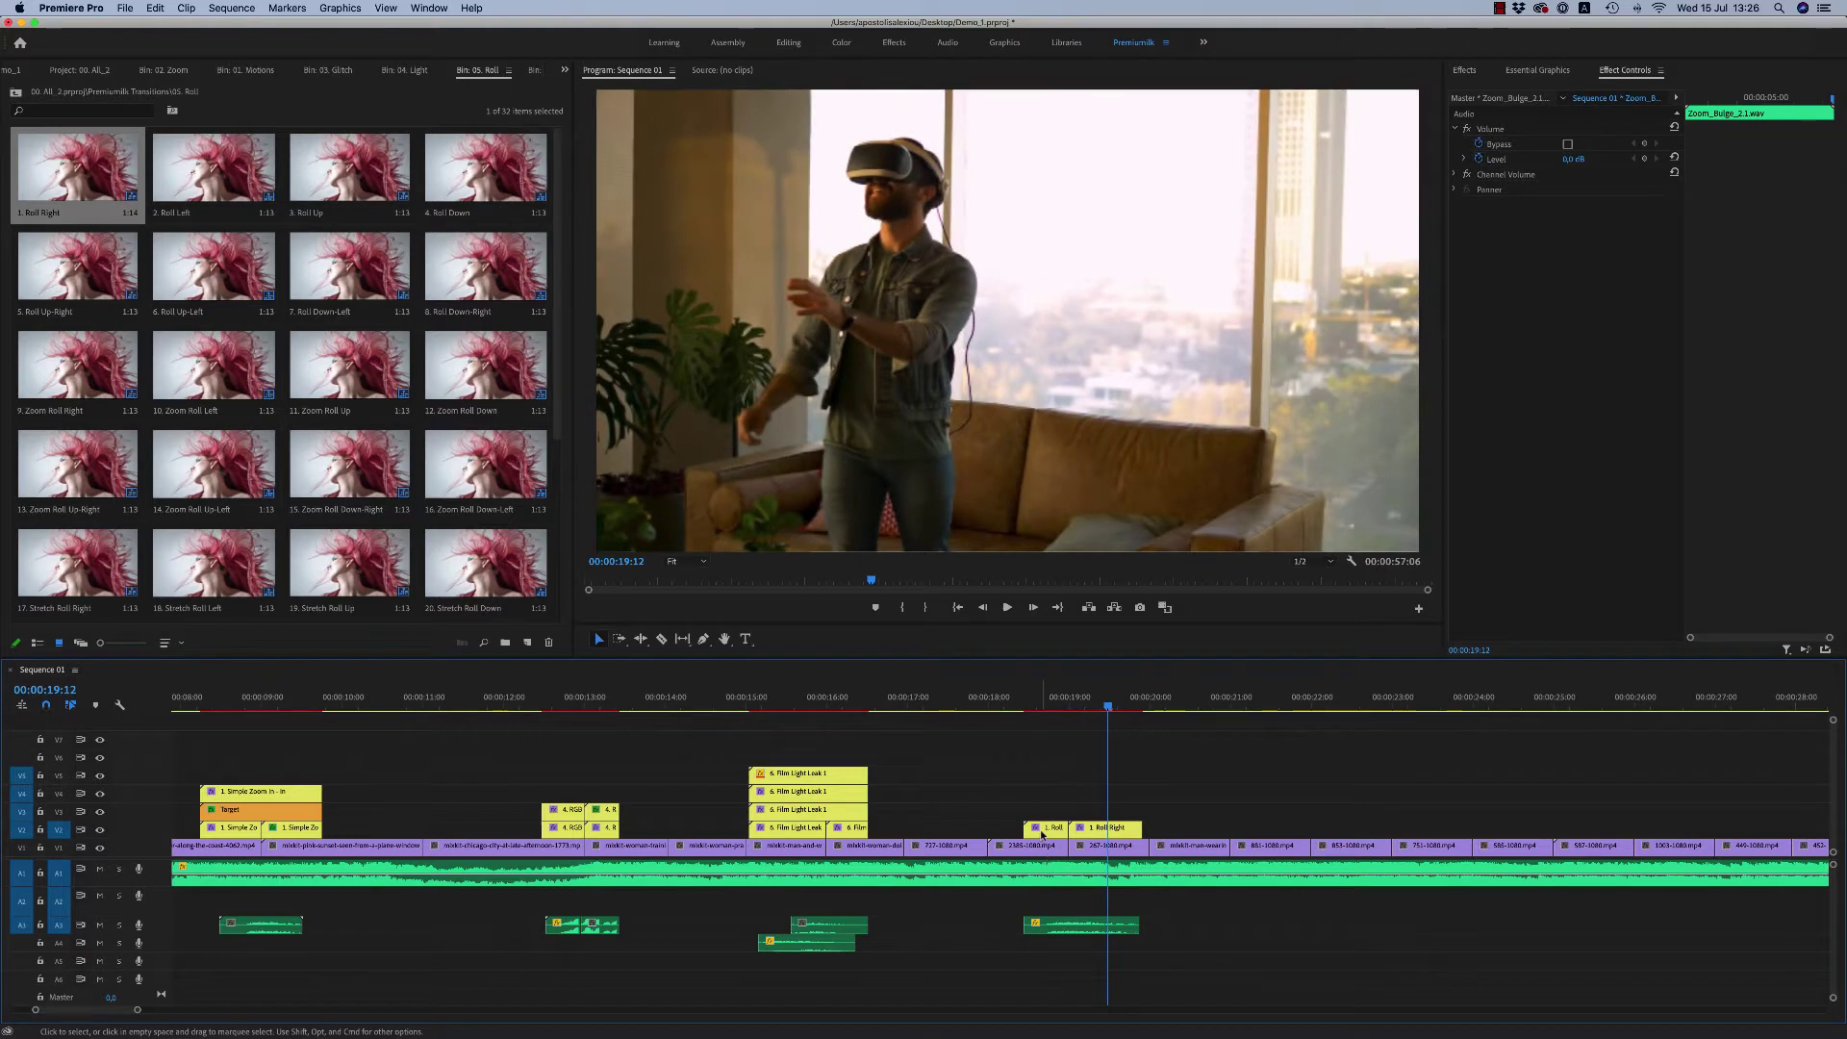
Step: Split the V1 clips beneath the Roll Right transition at its start and end
click(1042, 845)
click(1022, 710)
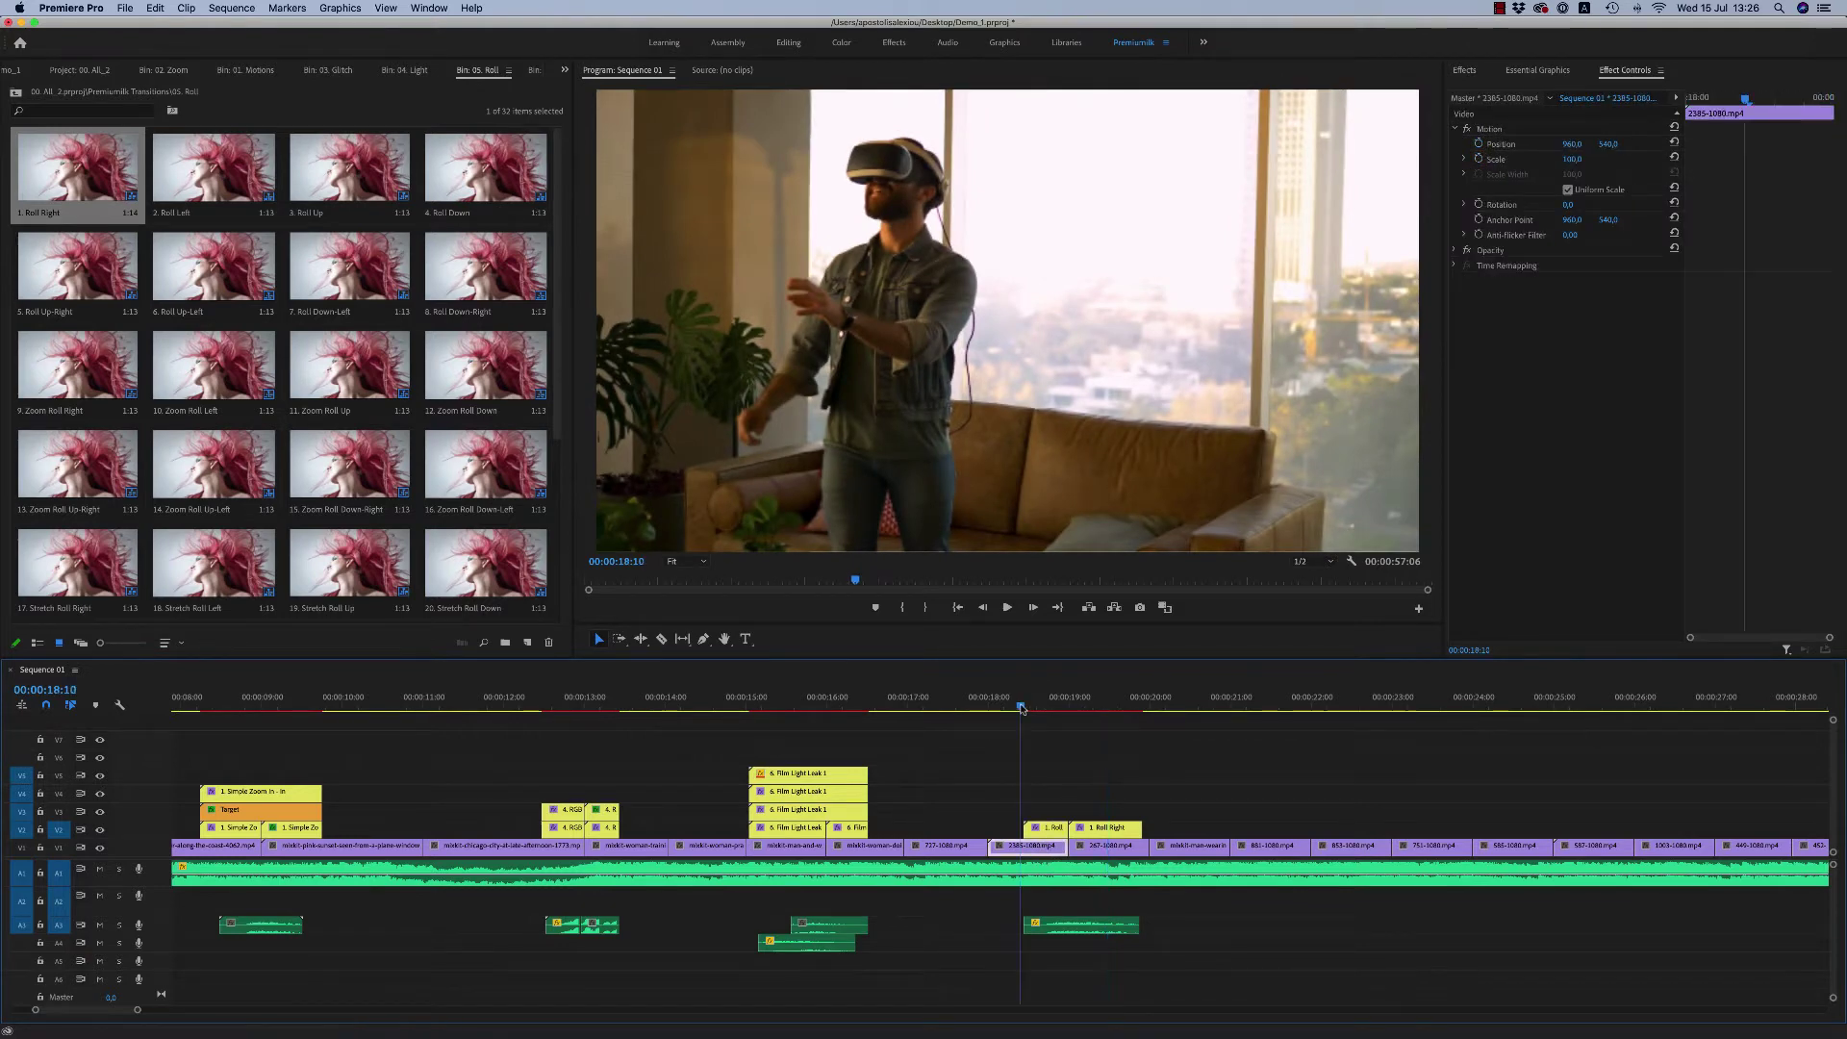
key(=)
key(=)
click(1020, 709)
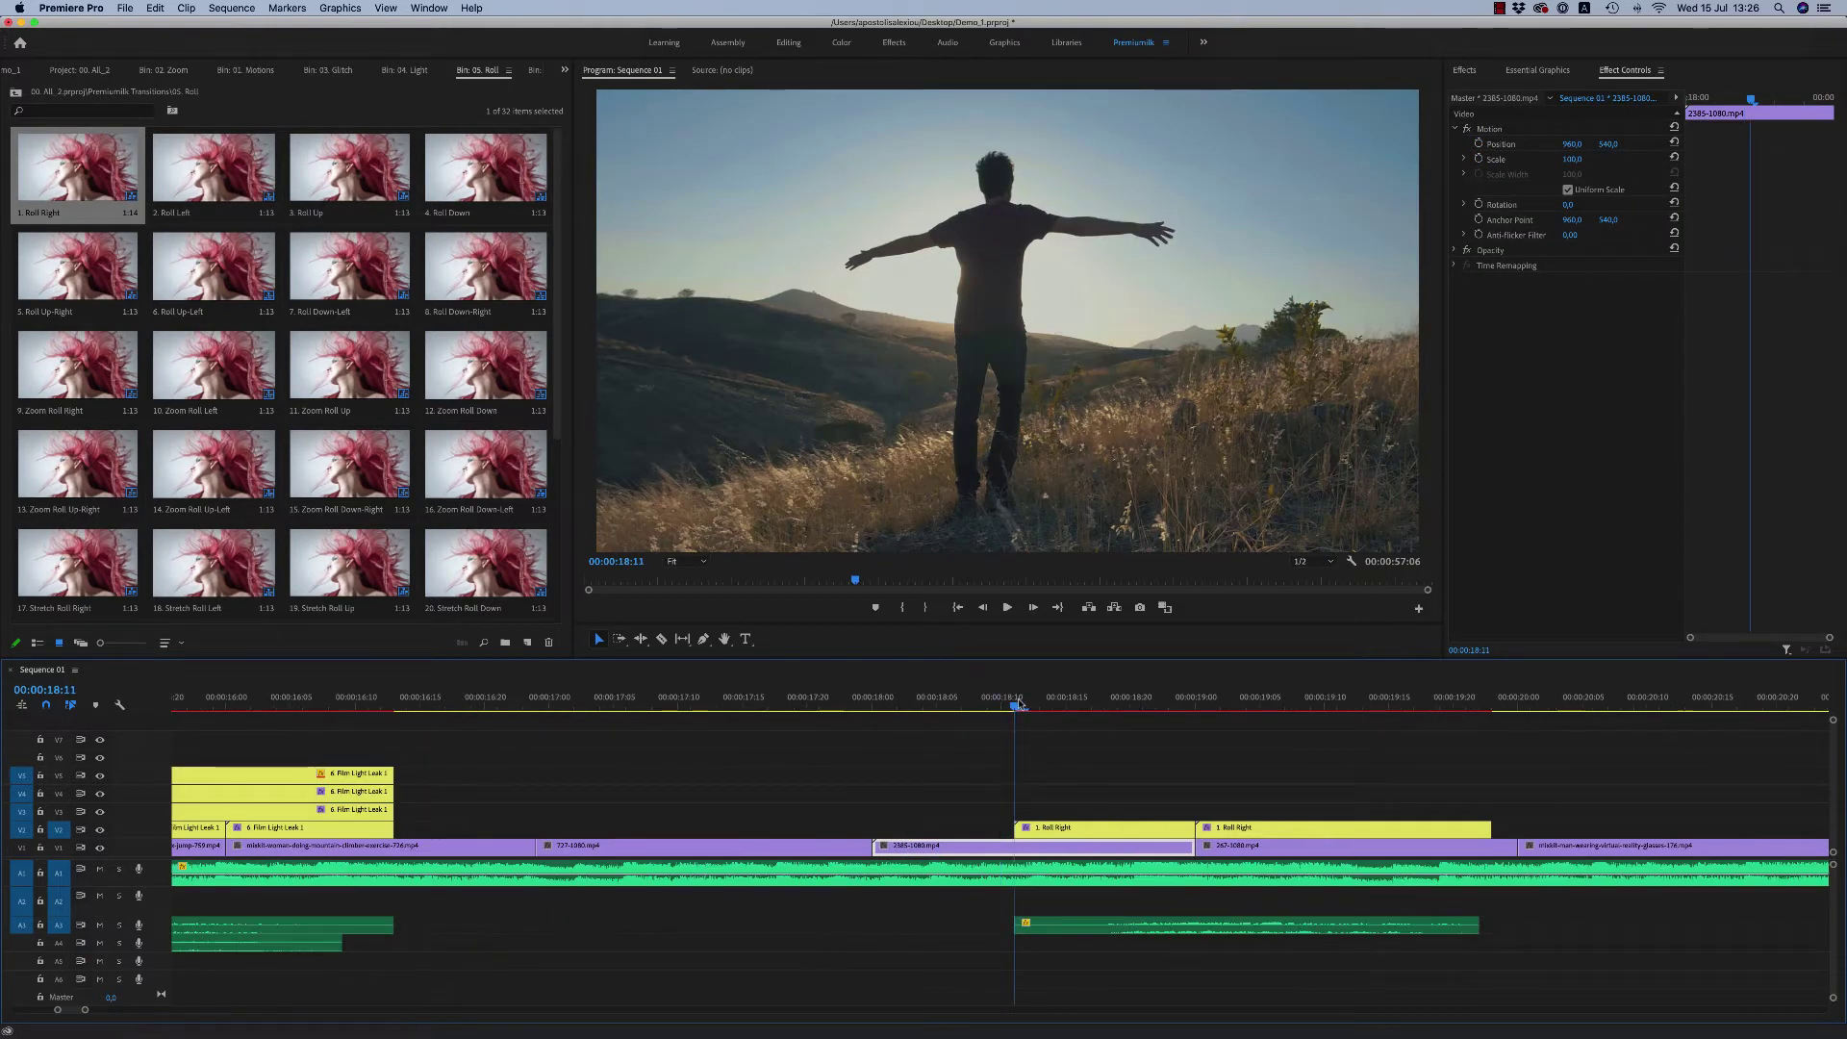
key(c)
click(1023, 848)
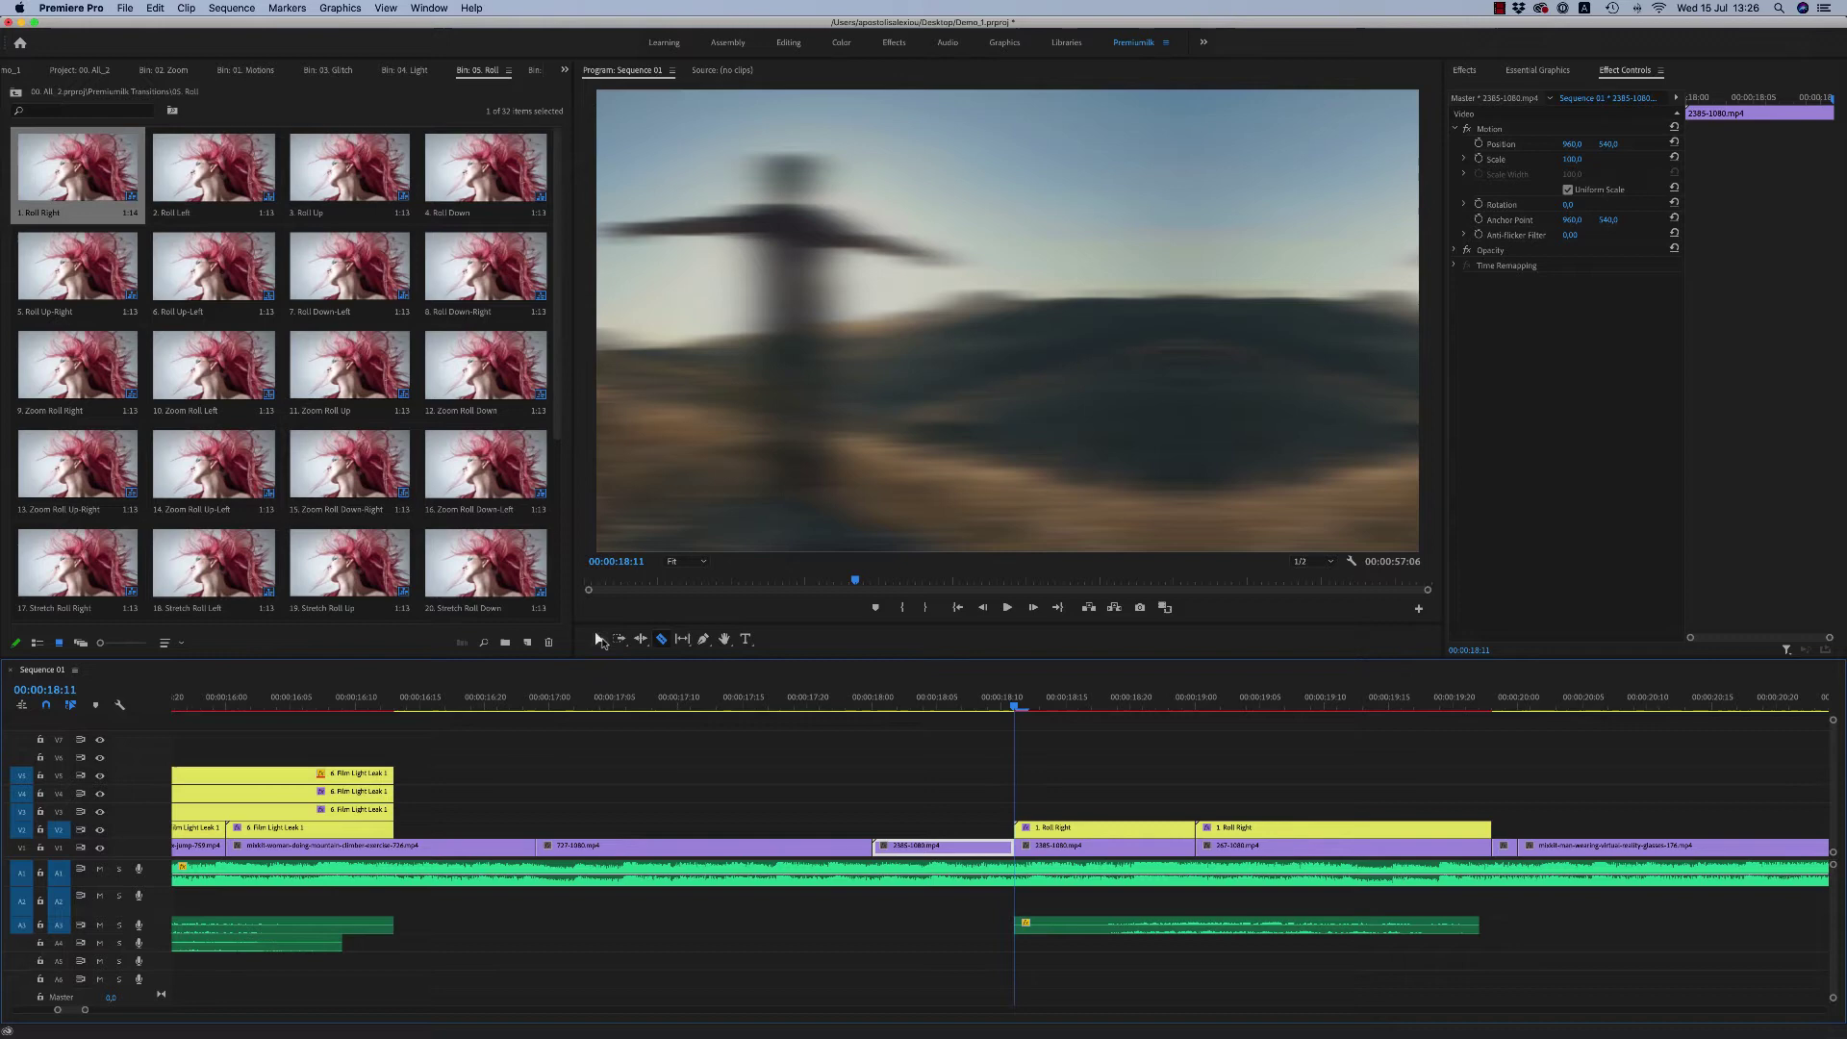
Step: Nest each of the two V1 clip pieces beneath Roll Right into its own nested sequence, keeping the default names
click(599, 639)
right_click(1119, 848)
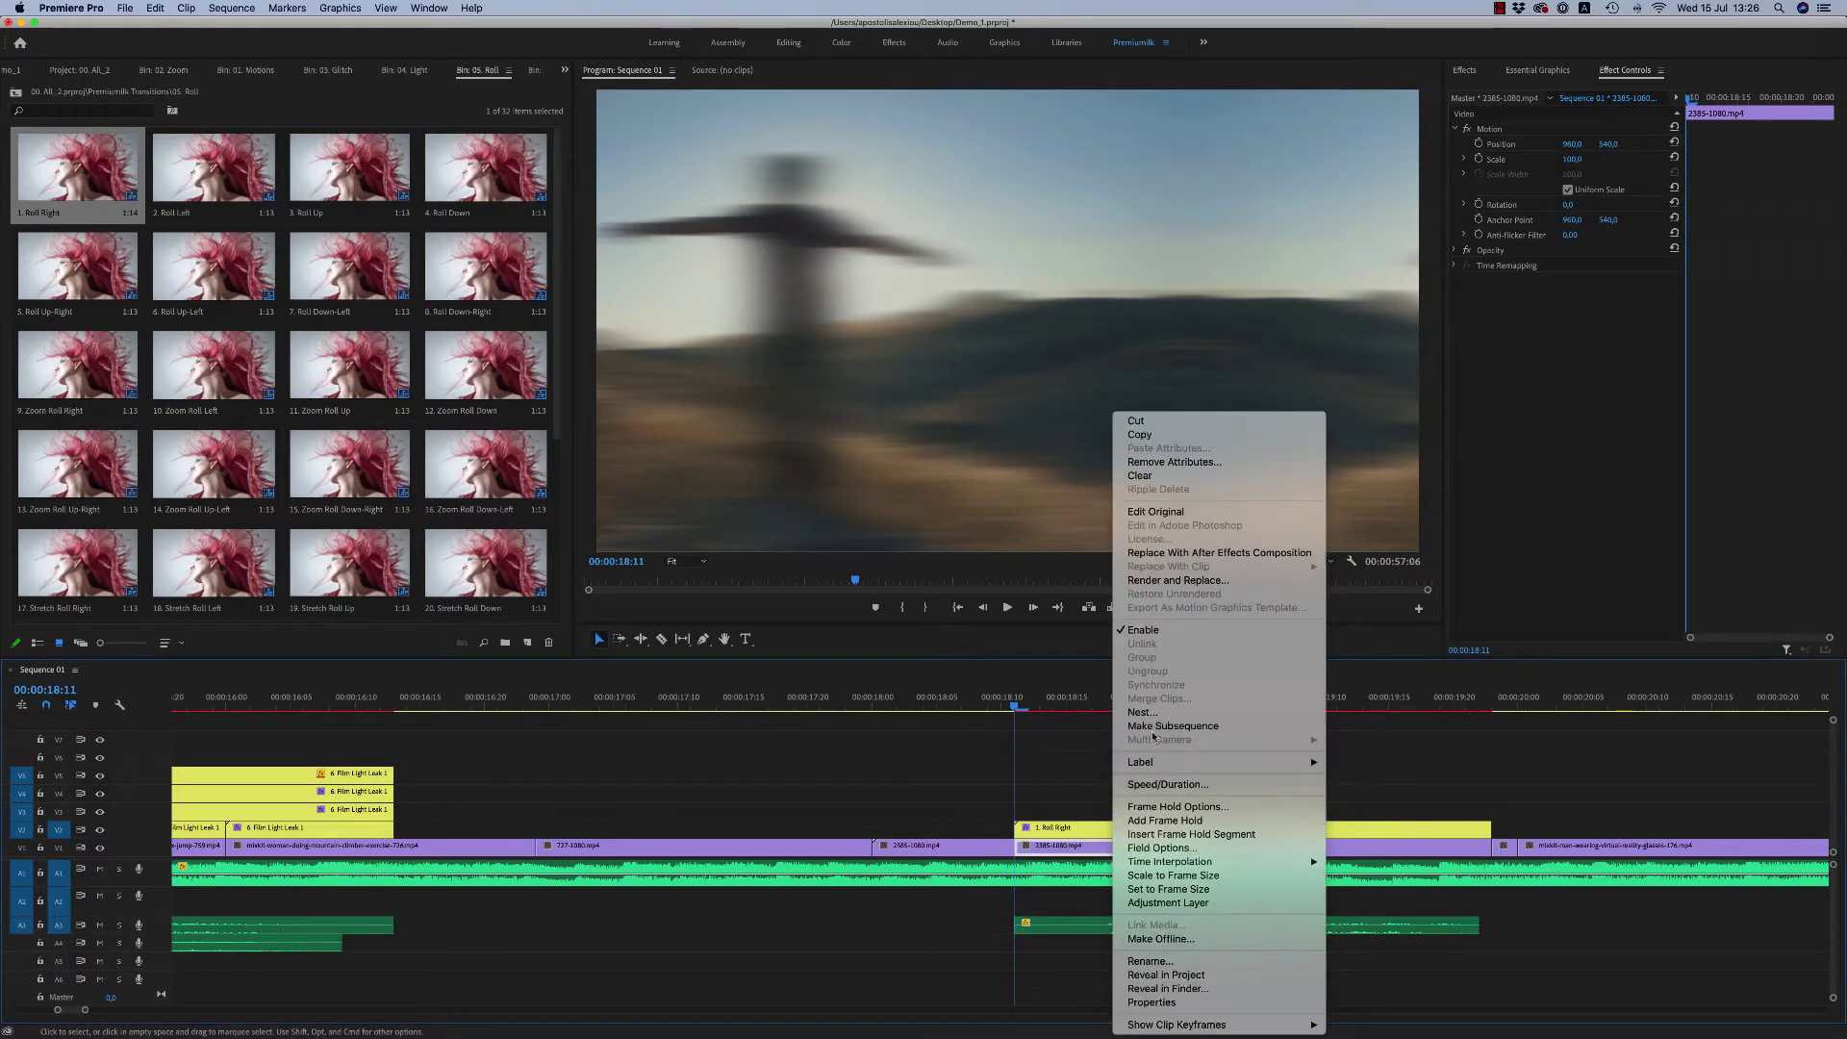
click(1143, 712)
click(968, 552)
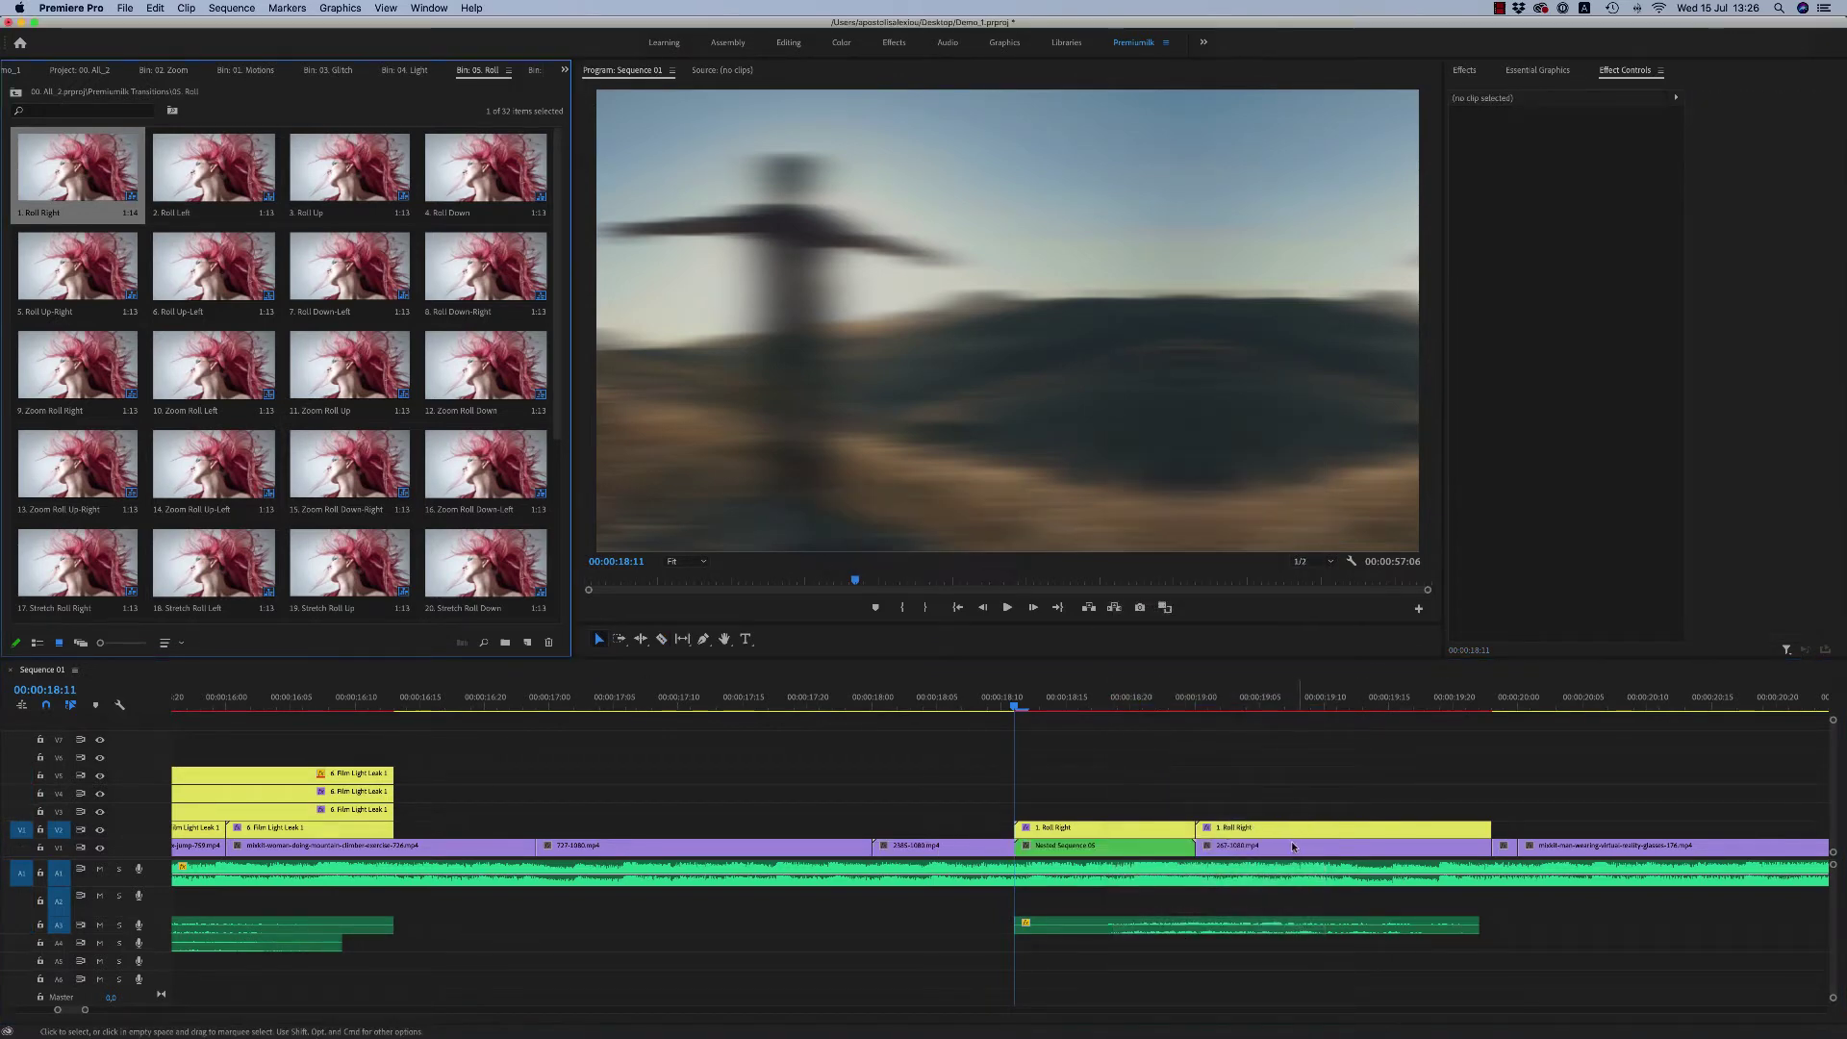
right_click(1263, 846)
click(1303, 713)
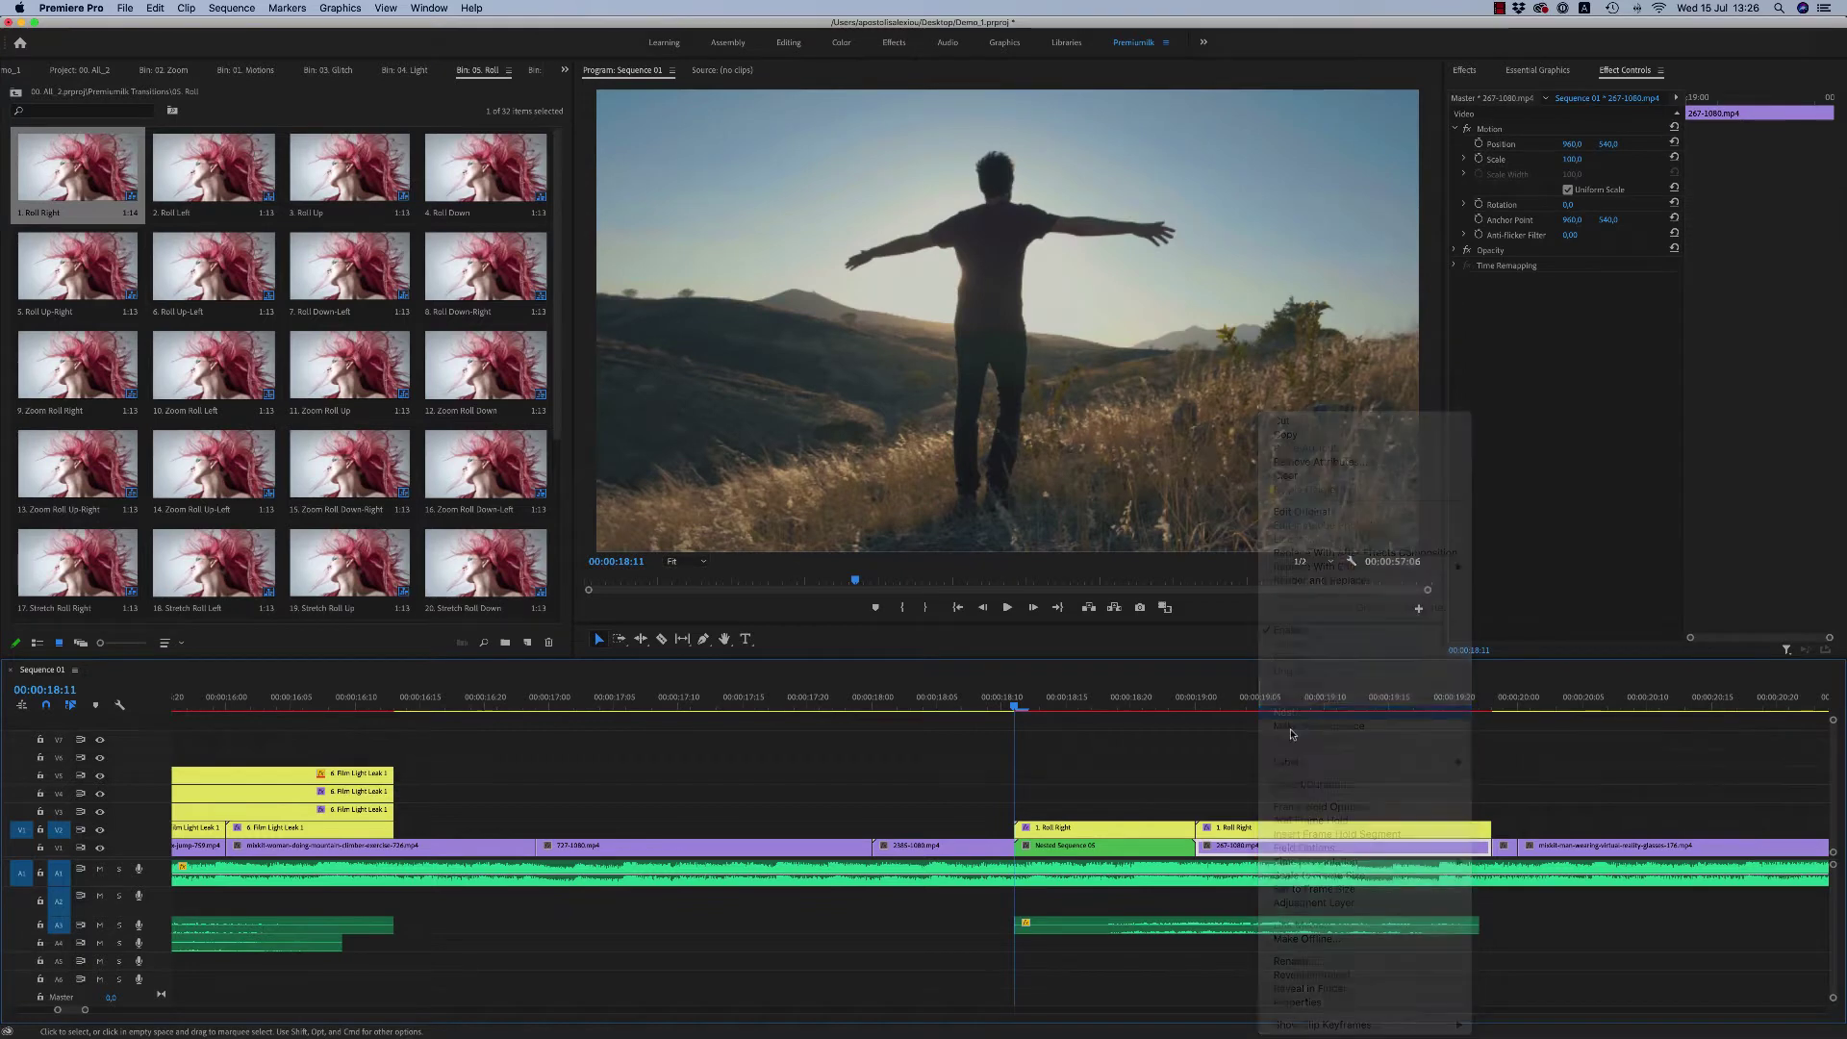
click(968, 552)
Step: Play Sequence 01 from just before the Roll Right transition across the two nested clips
click(987, 695)
key(space)
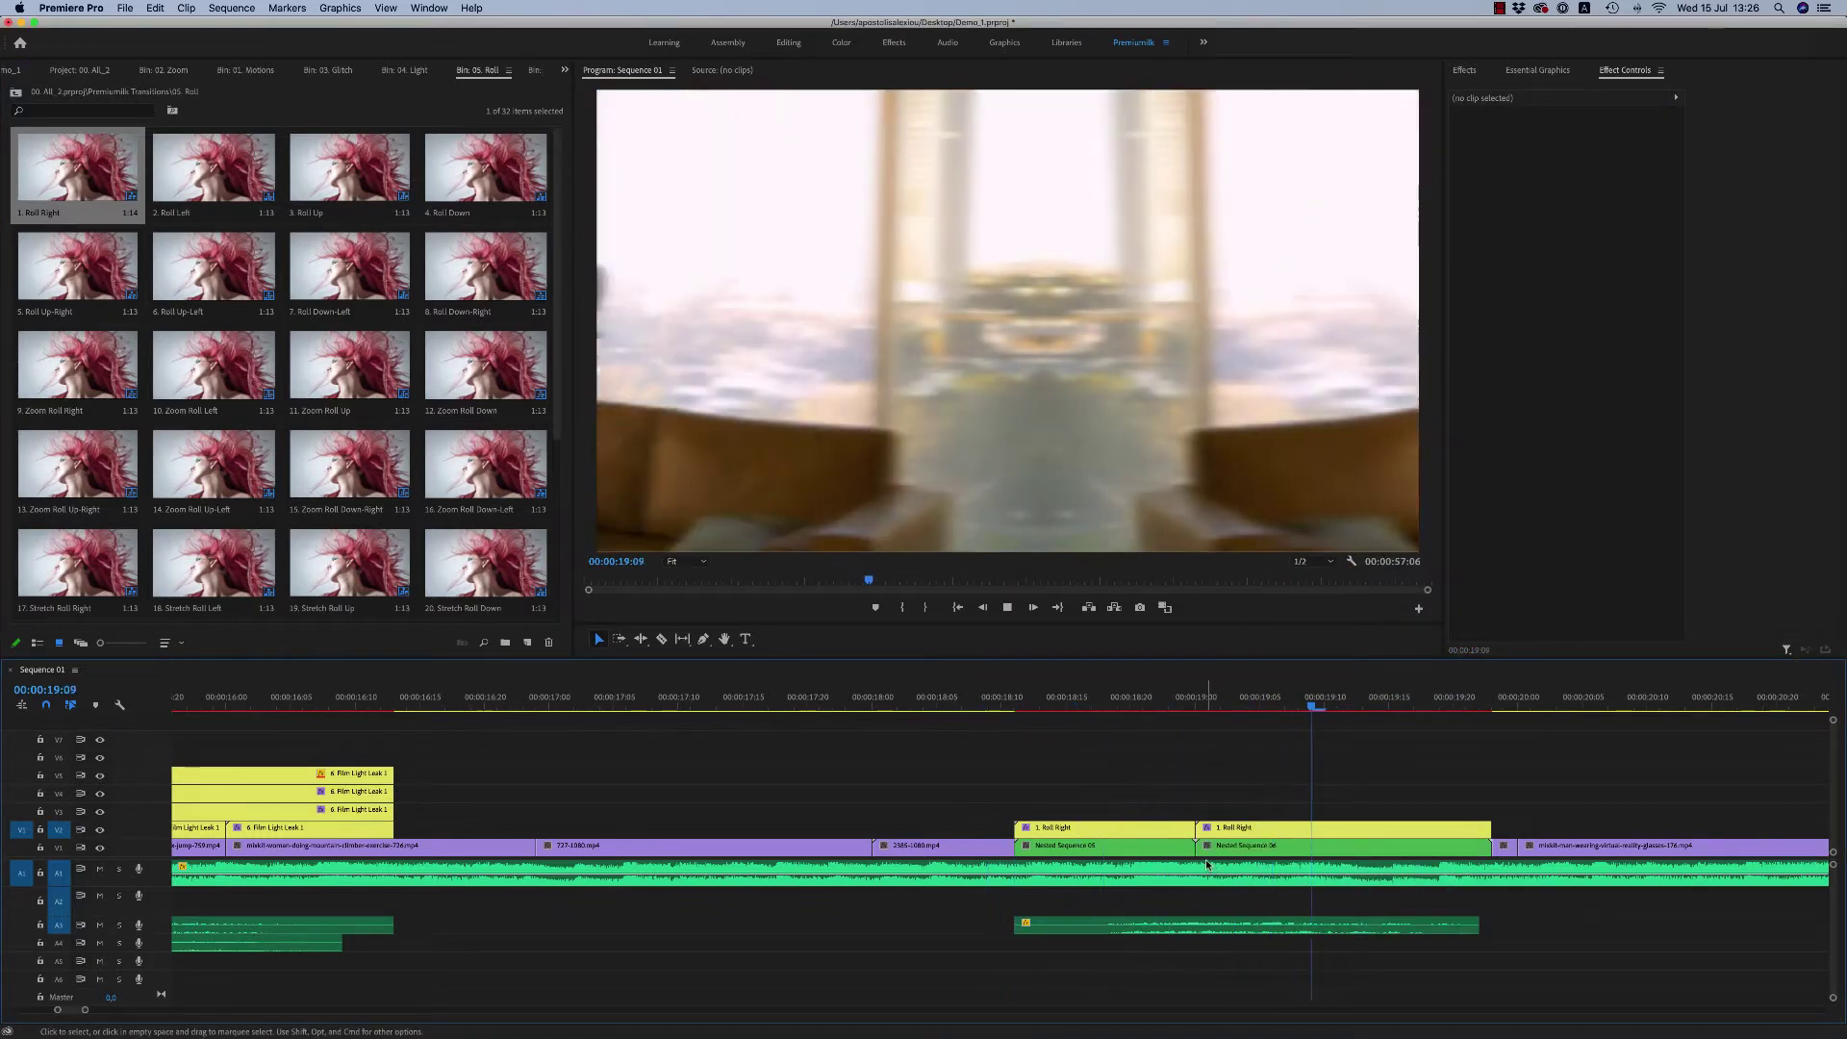
key(space)
key(minus)
key(minus)
key(minus)
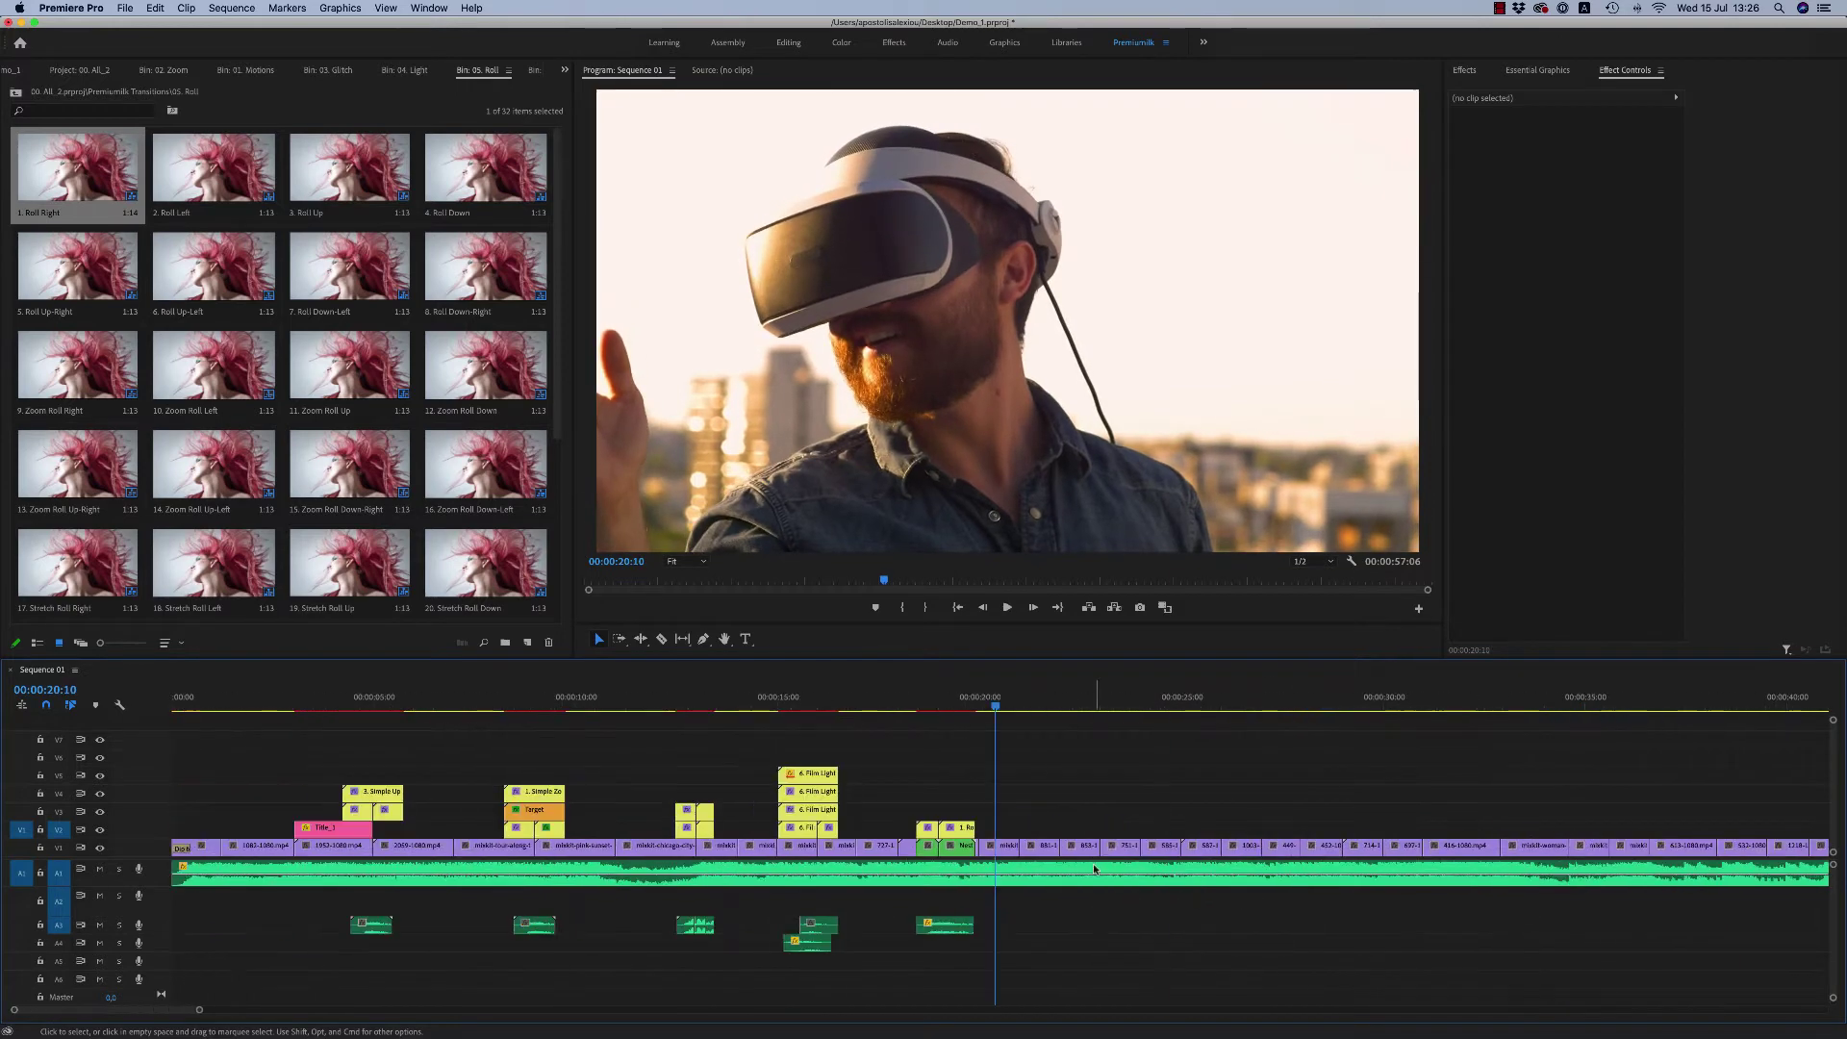
Step: Extend the leftover piece after the second nested sequence a few frames into the VR-headset close-up, and replay from 00:00:18:05
key(equal)
key(equal)
click(957, 848)
drag(939, 846, 1035, 845)
click(645, 705)
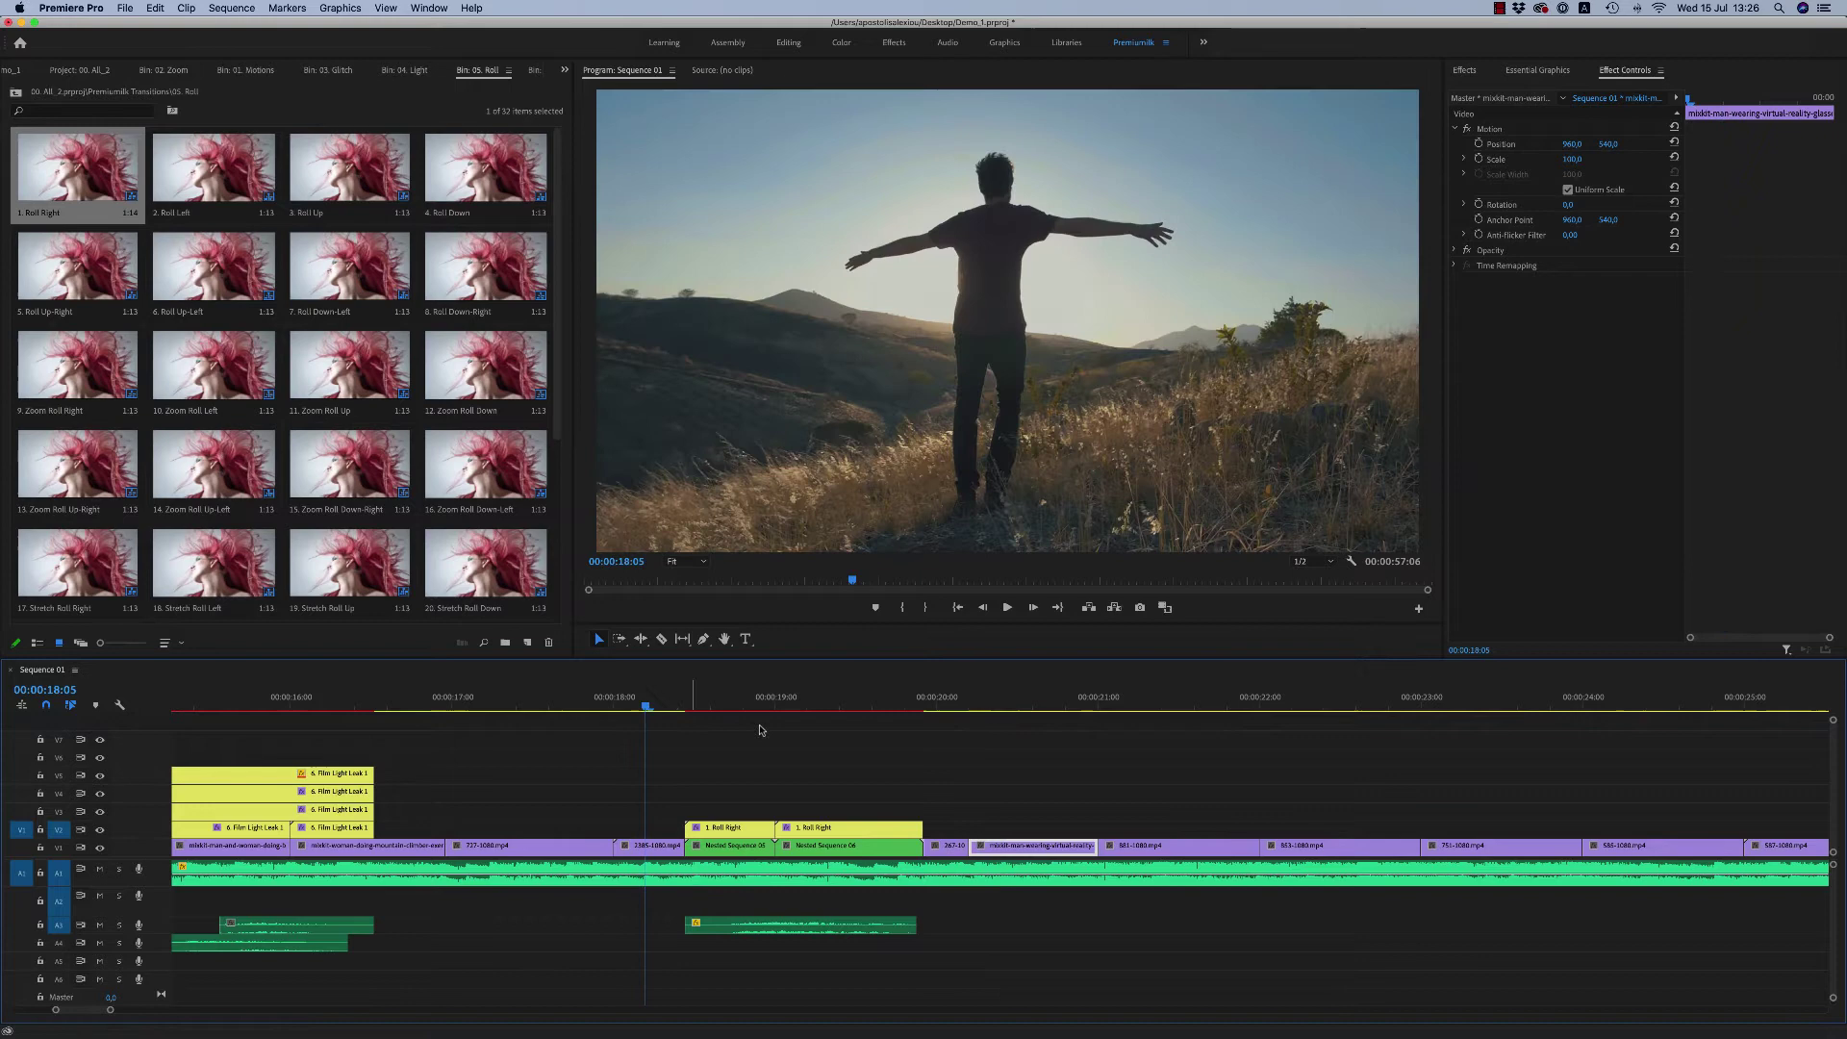
key(space)
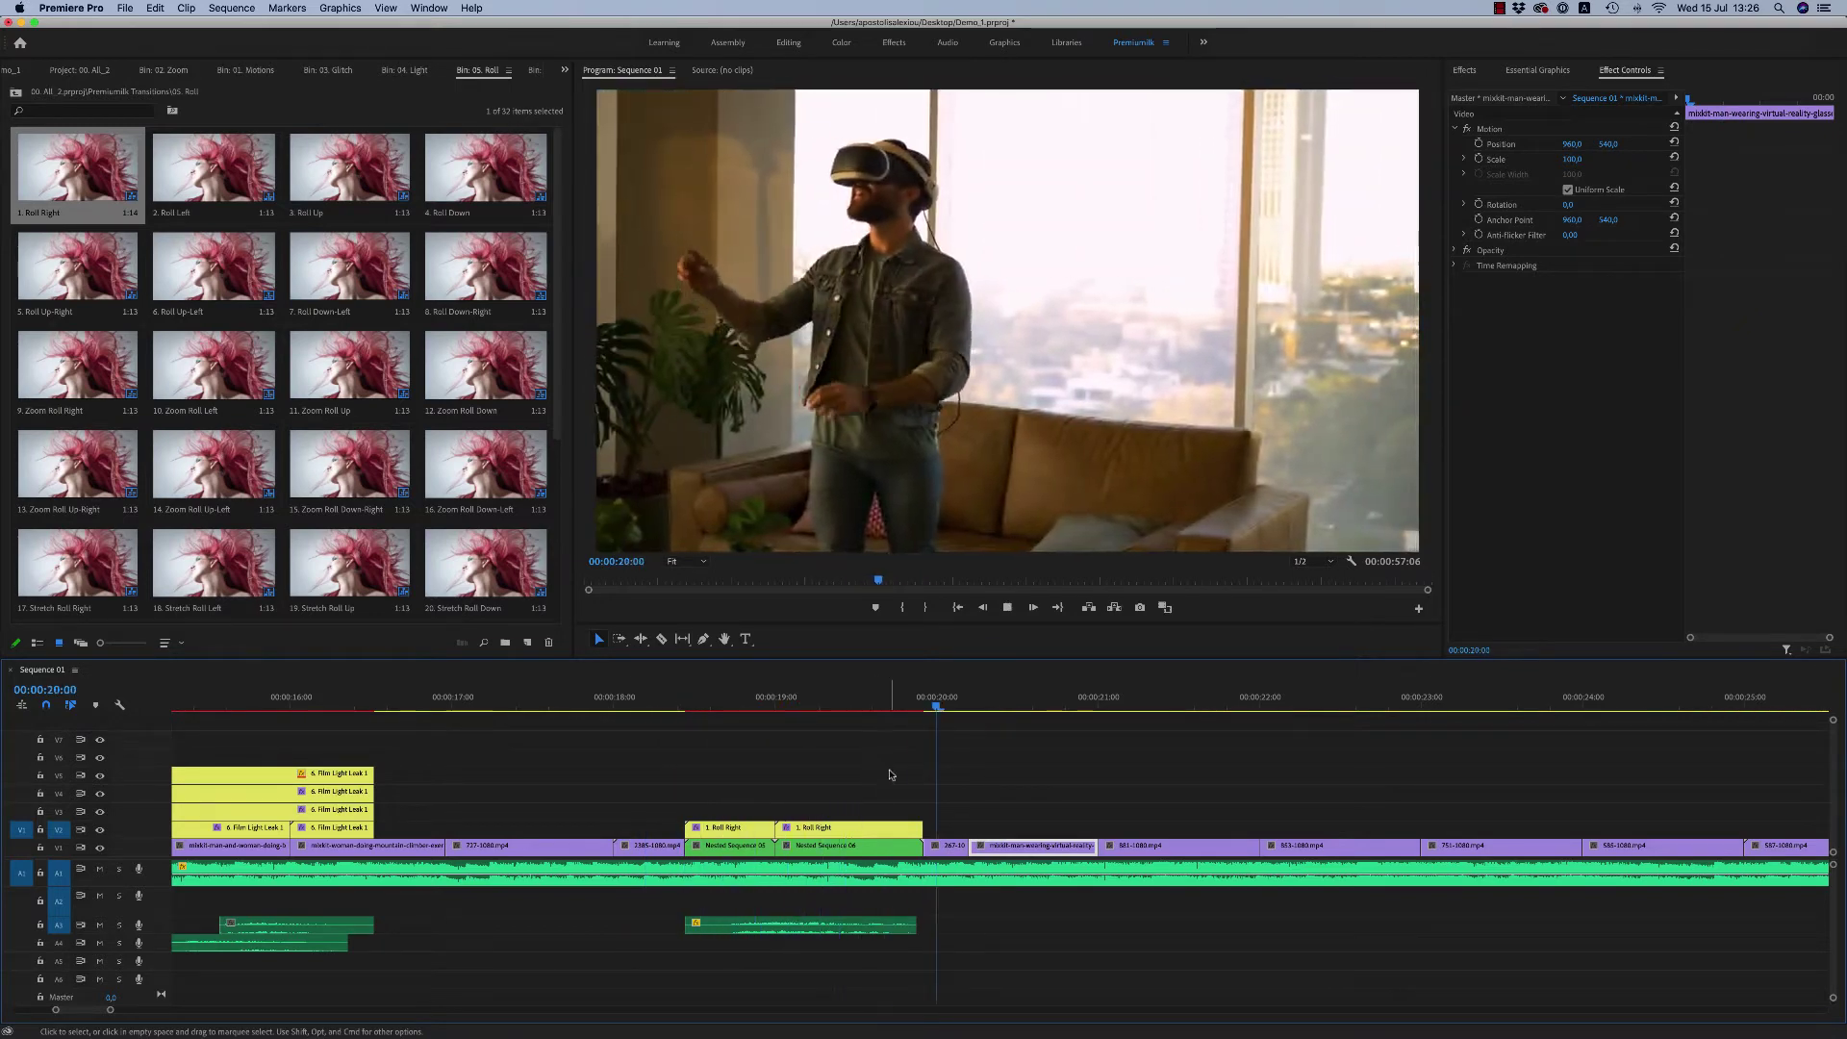
key(space)
Step: Return to the 00. All_2 project and open its 06. Spin bin
click(559, 250)
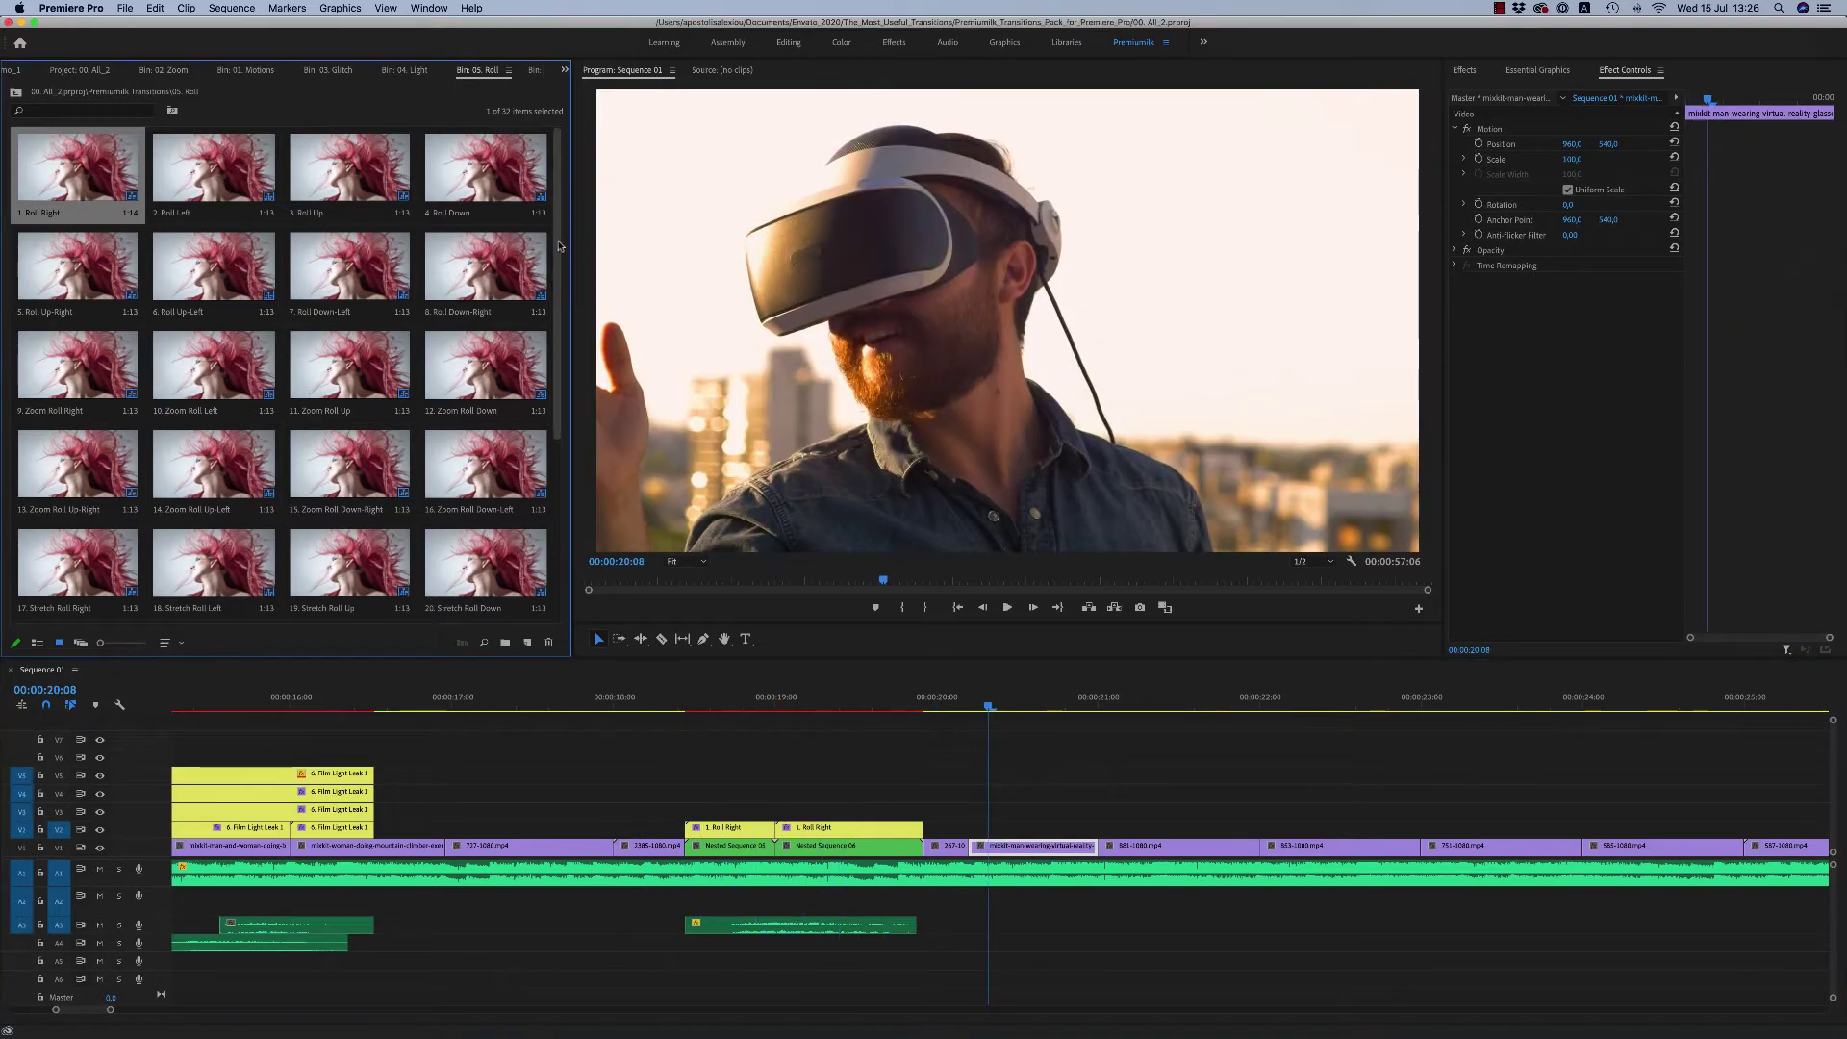
click(565, 71)
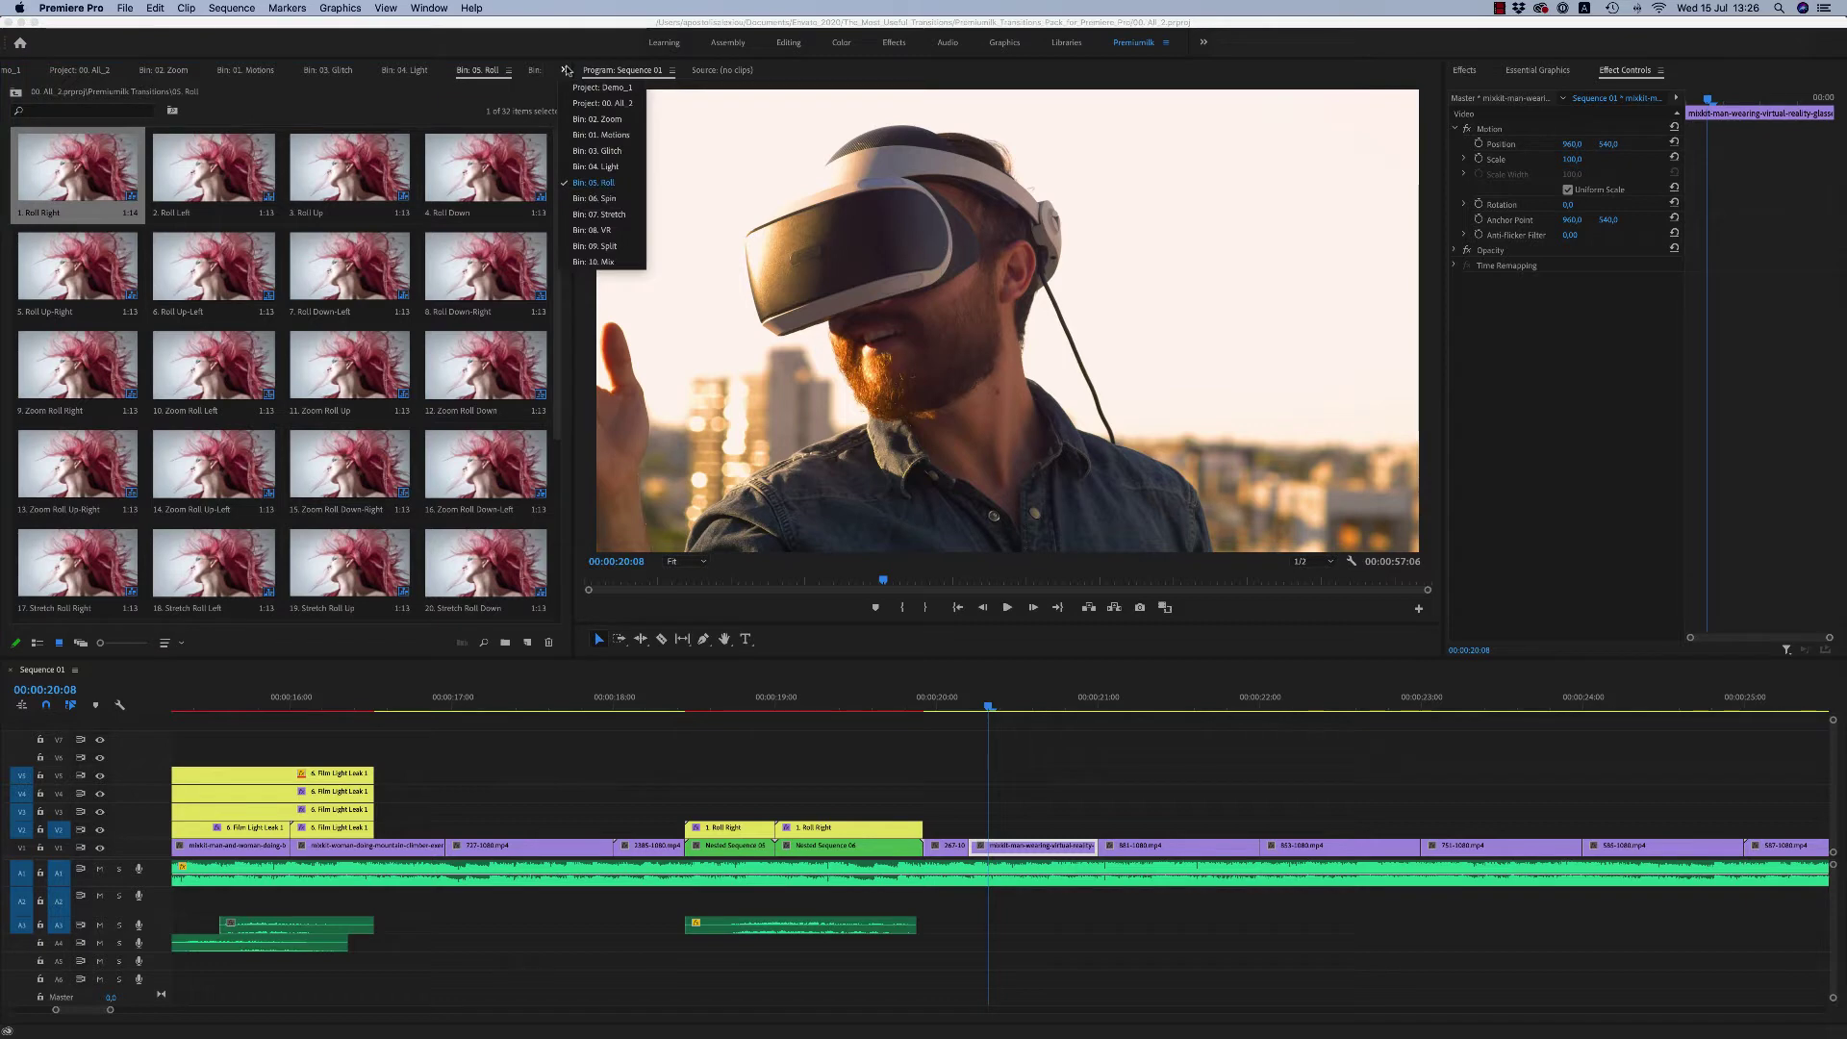
click(564, 72)
click(565, 71)
click(599, 103)
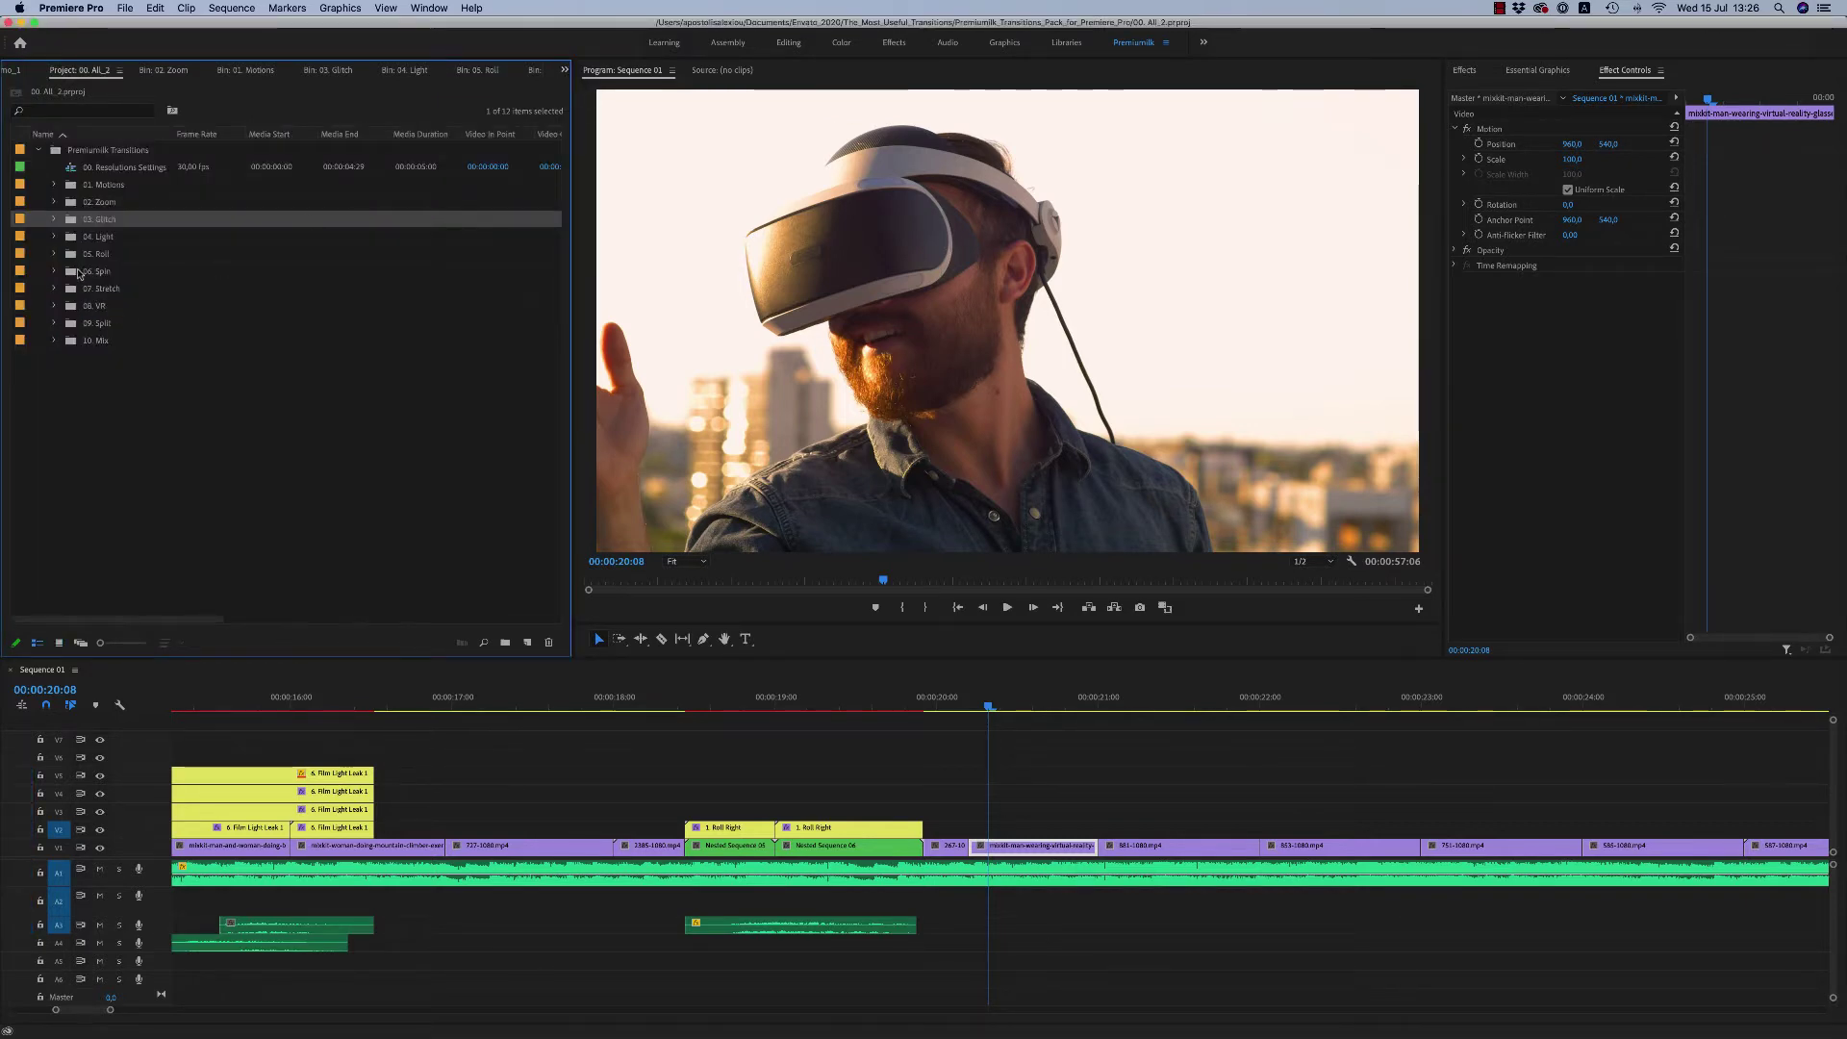
double_click(79, 273)
Step: Place 11. Up-Left Corner Spin Right over the cut between the baseball clips at about 22 seconds and preview it
drag(1164, 709, 1295, 712)
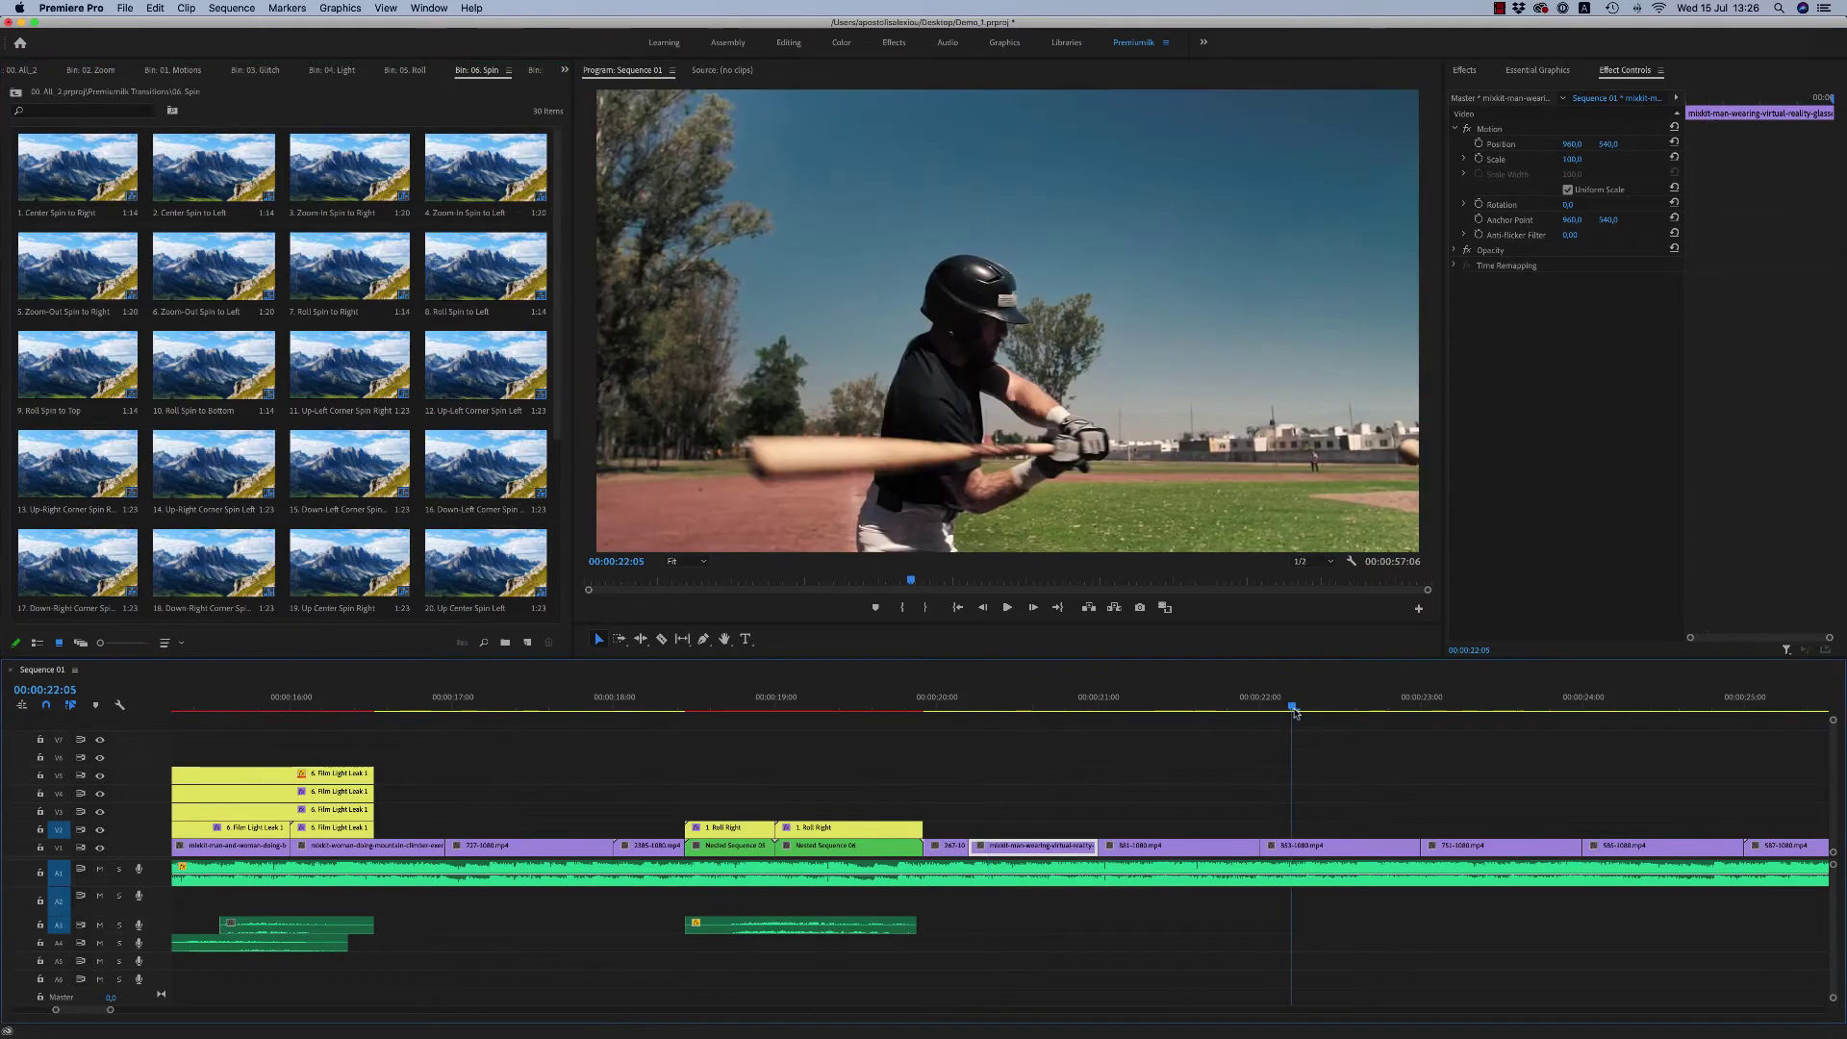
key(minus)
click(306, 400)
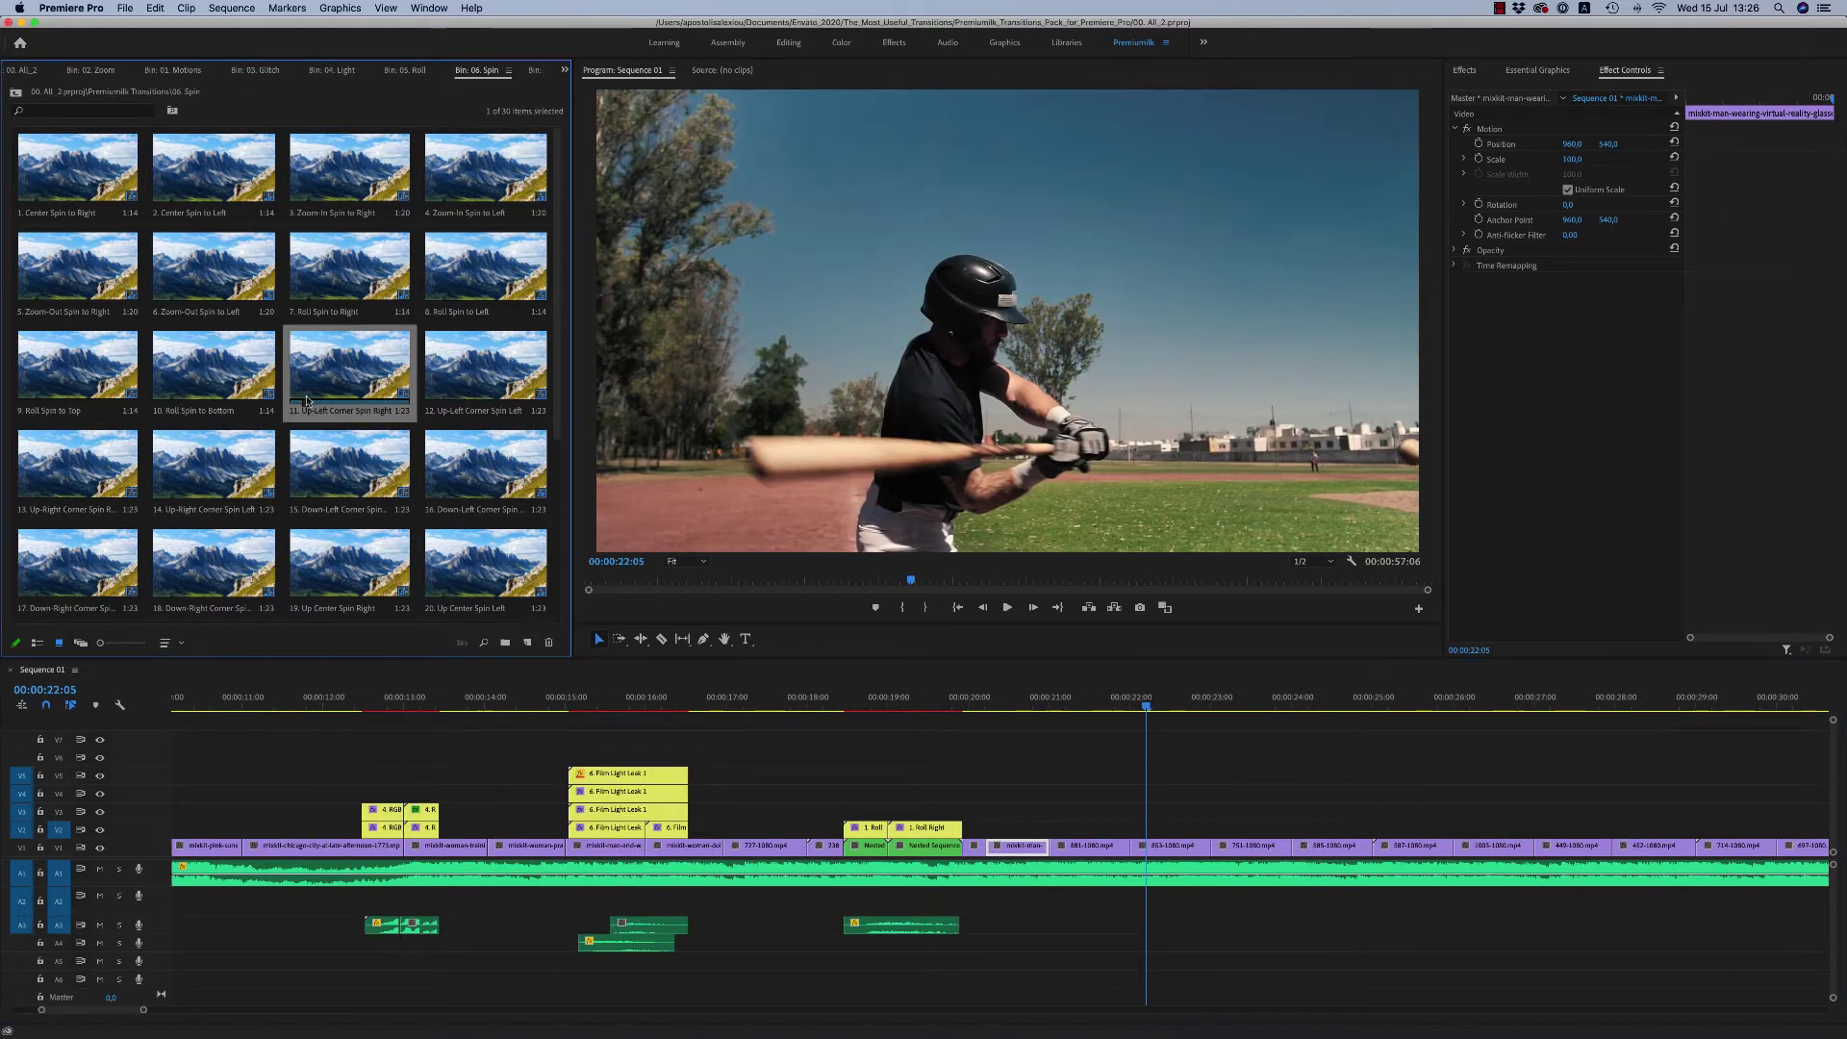
drag(306, 400, 1145, 830)
key(Up)
key(space)
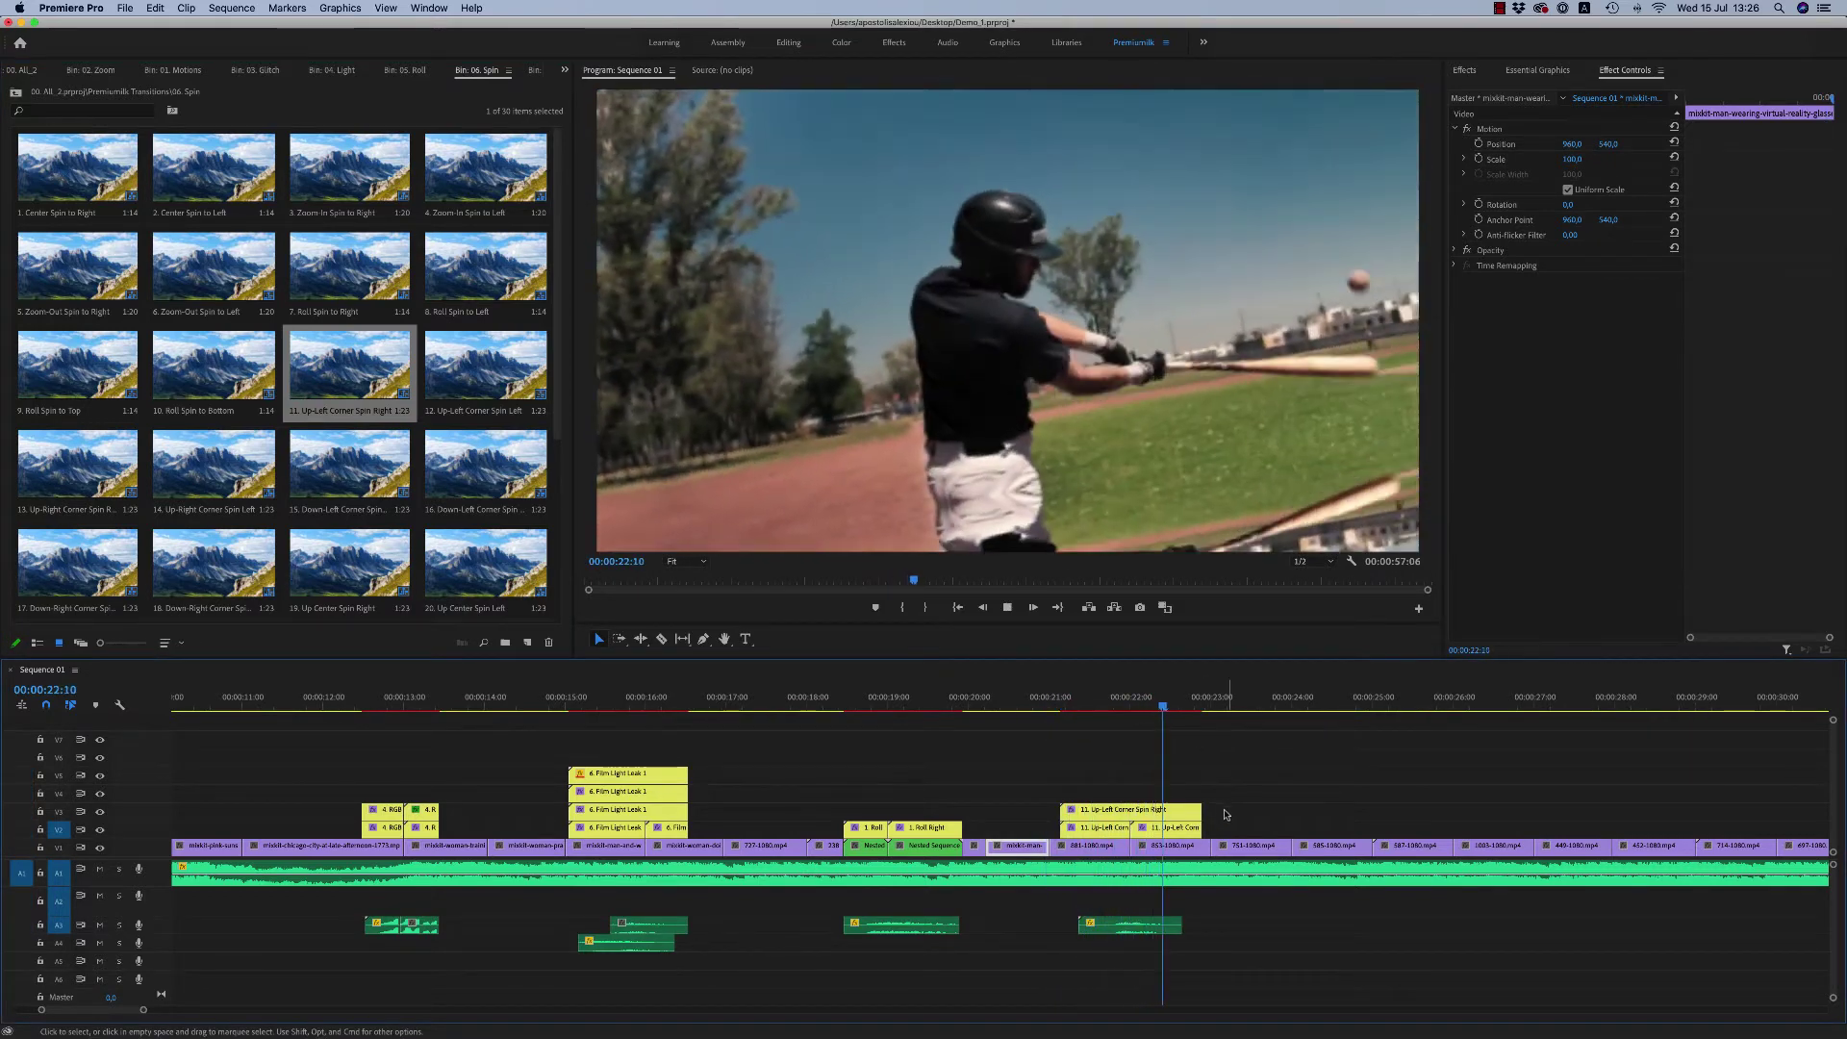
key(space)
Step: Select the music clip on A1 and replay Sequence 01 from about 21 seconds across the Up-Left Corner Spin Right transition
click(502, 878)
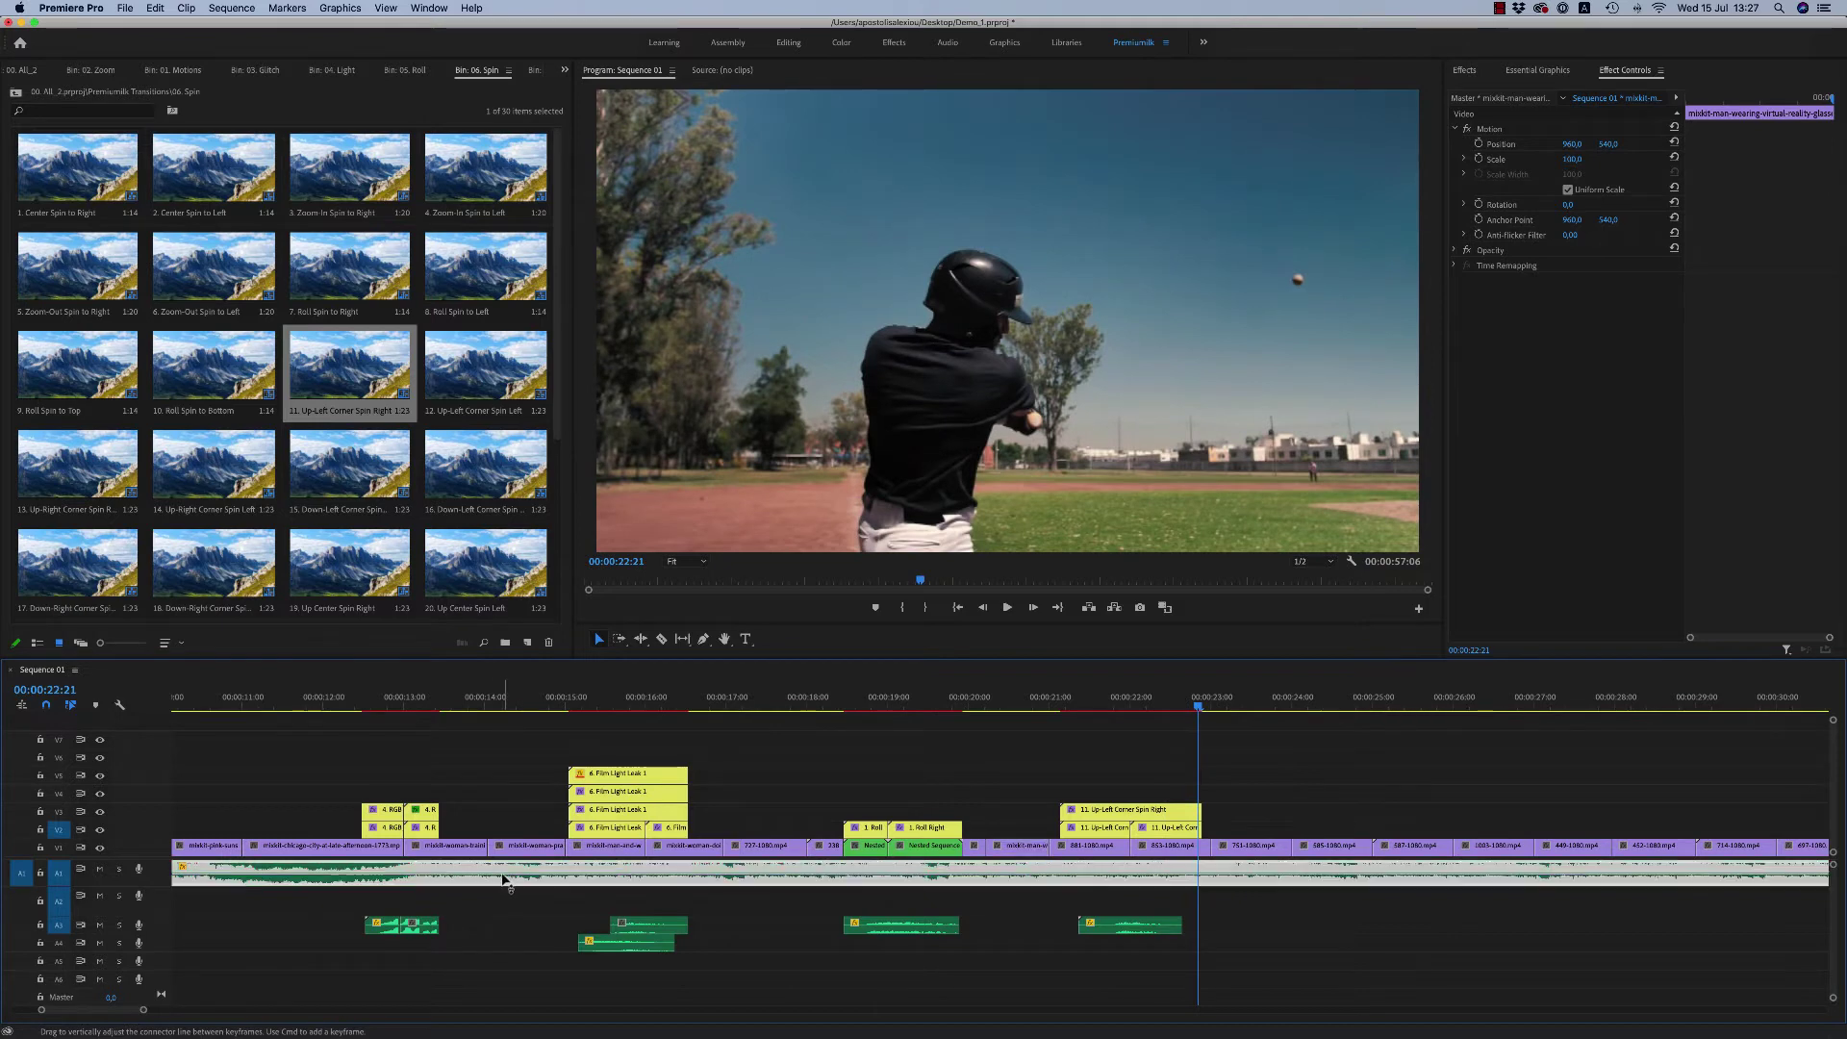
key(space)
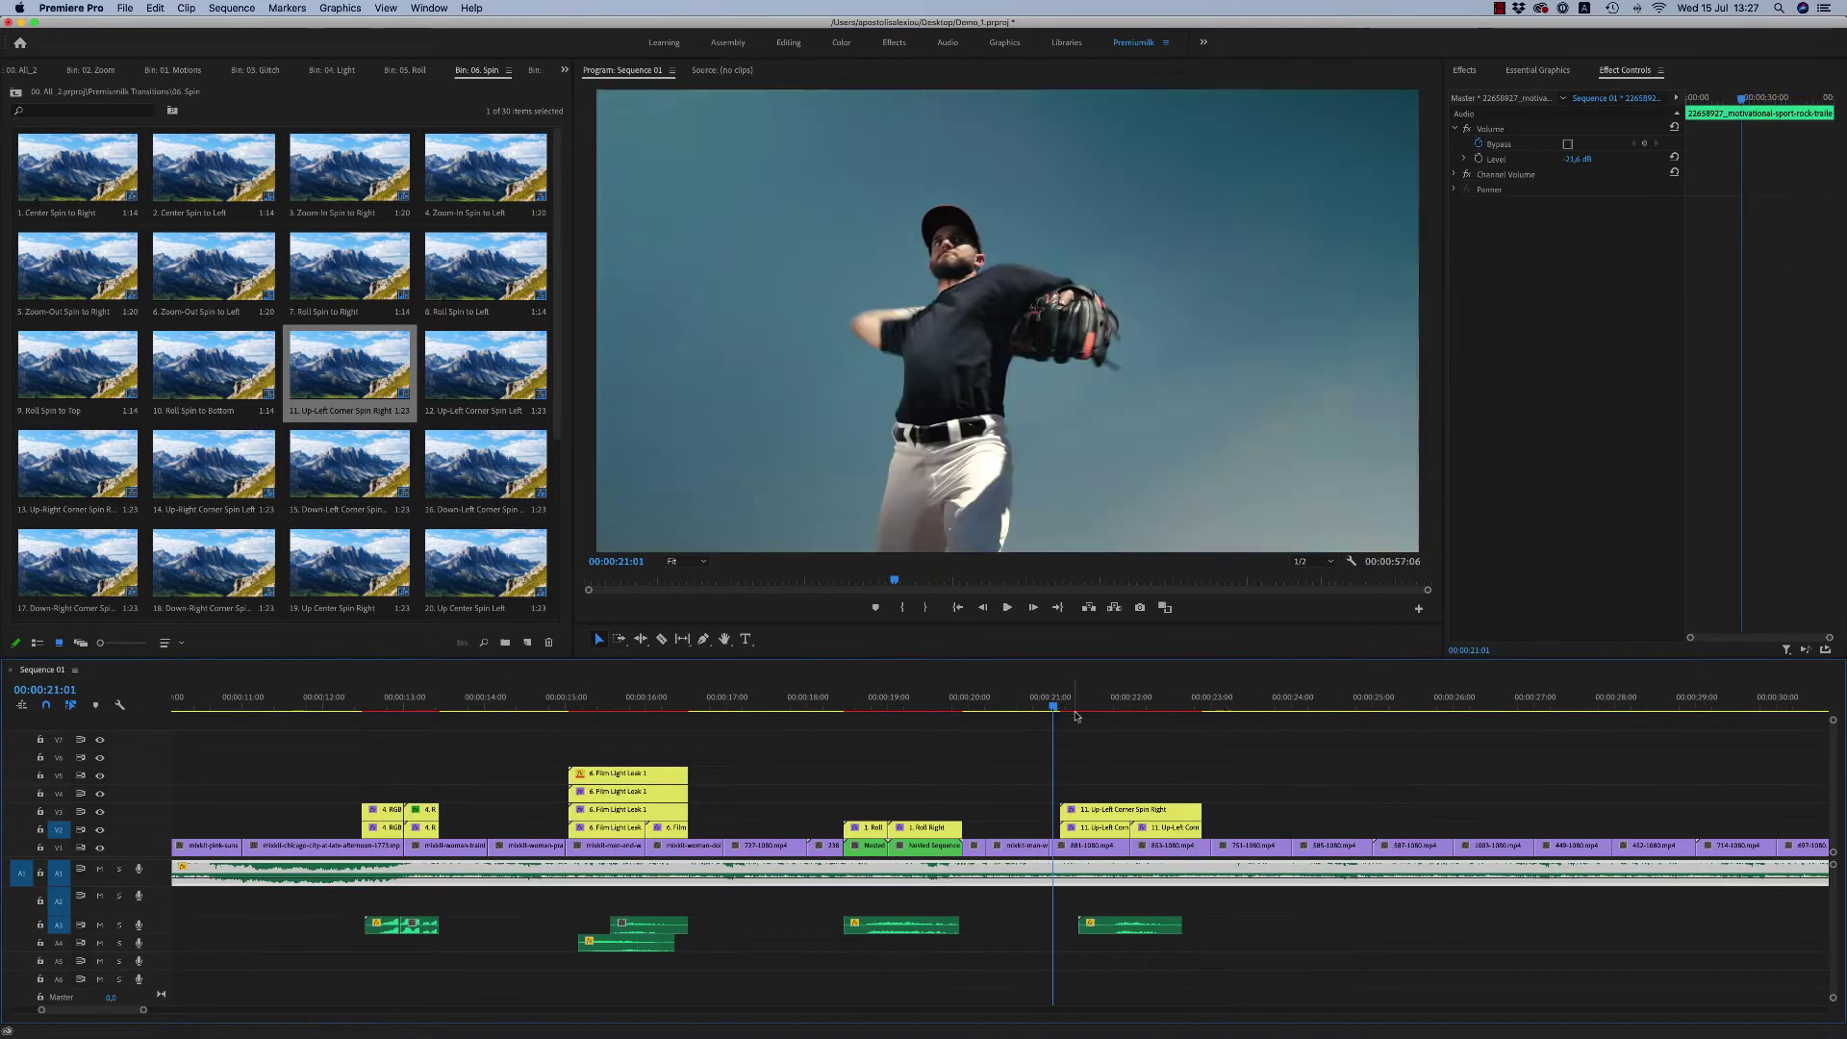
key(space)
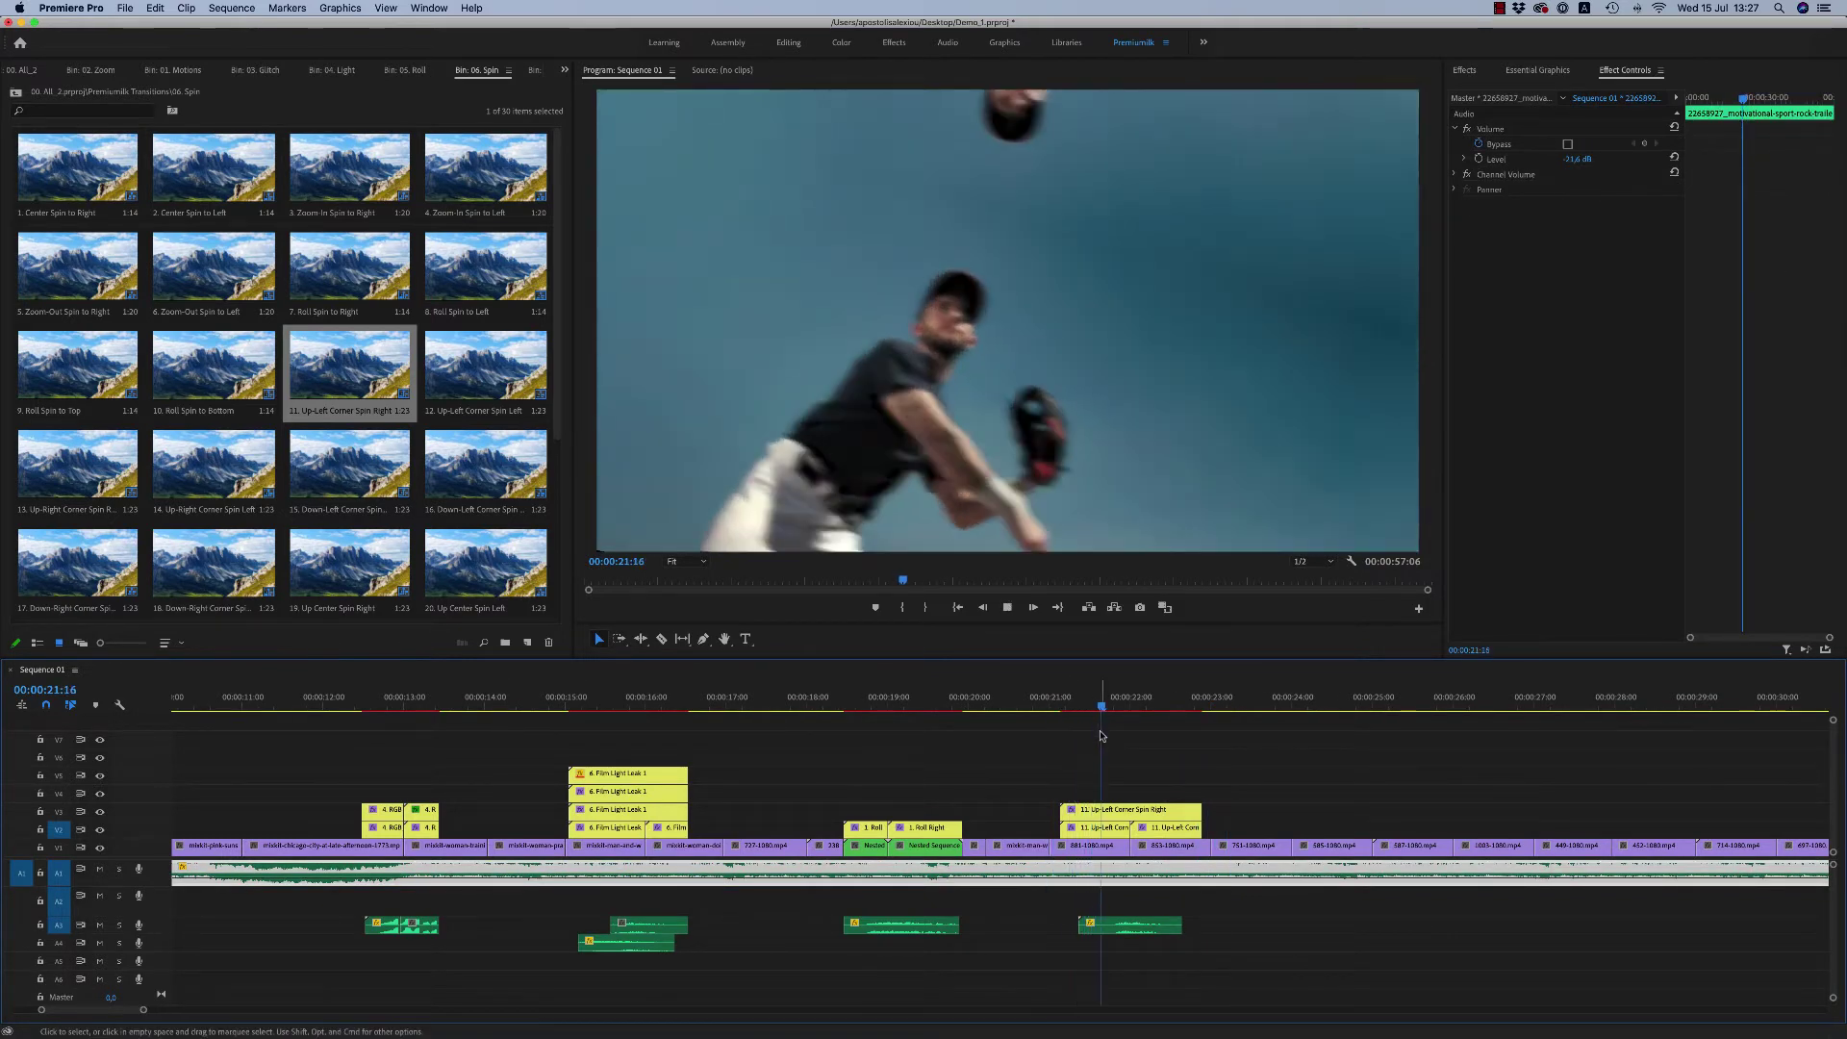
key(space)
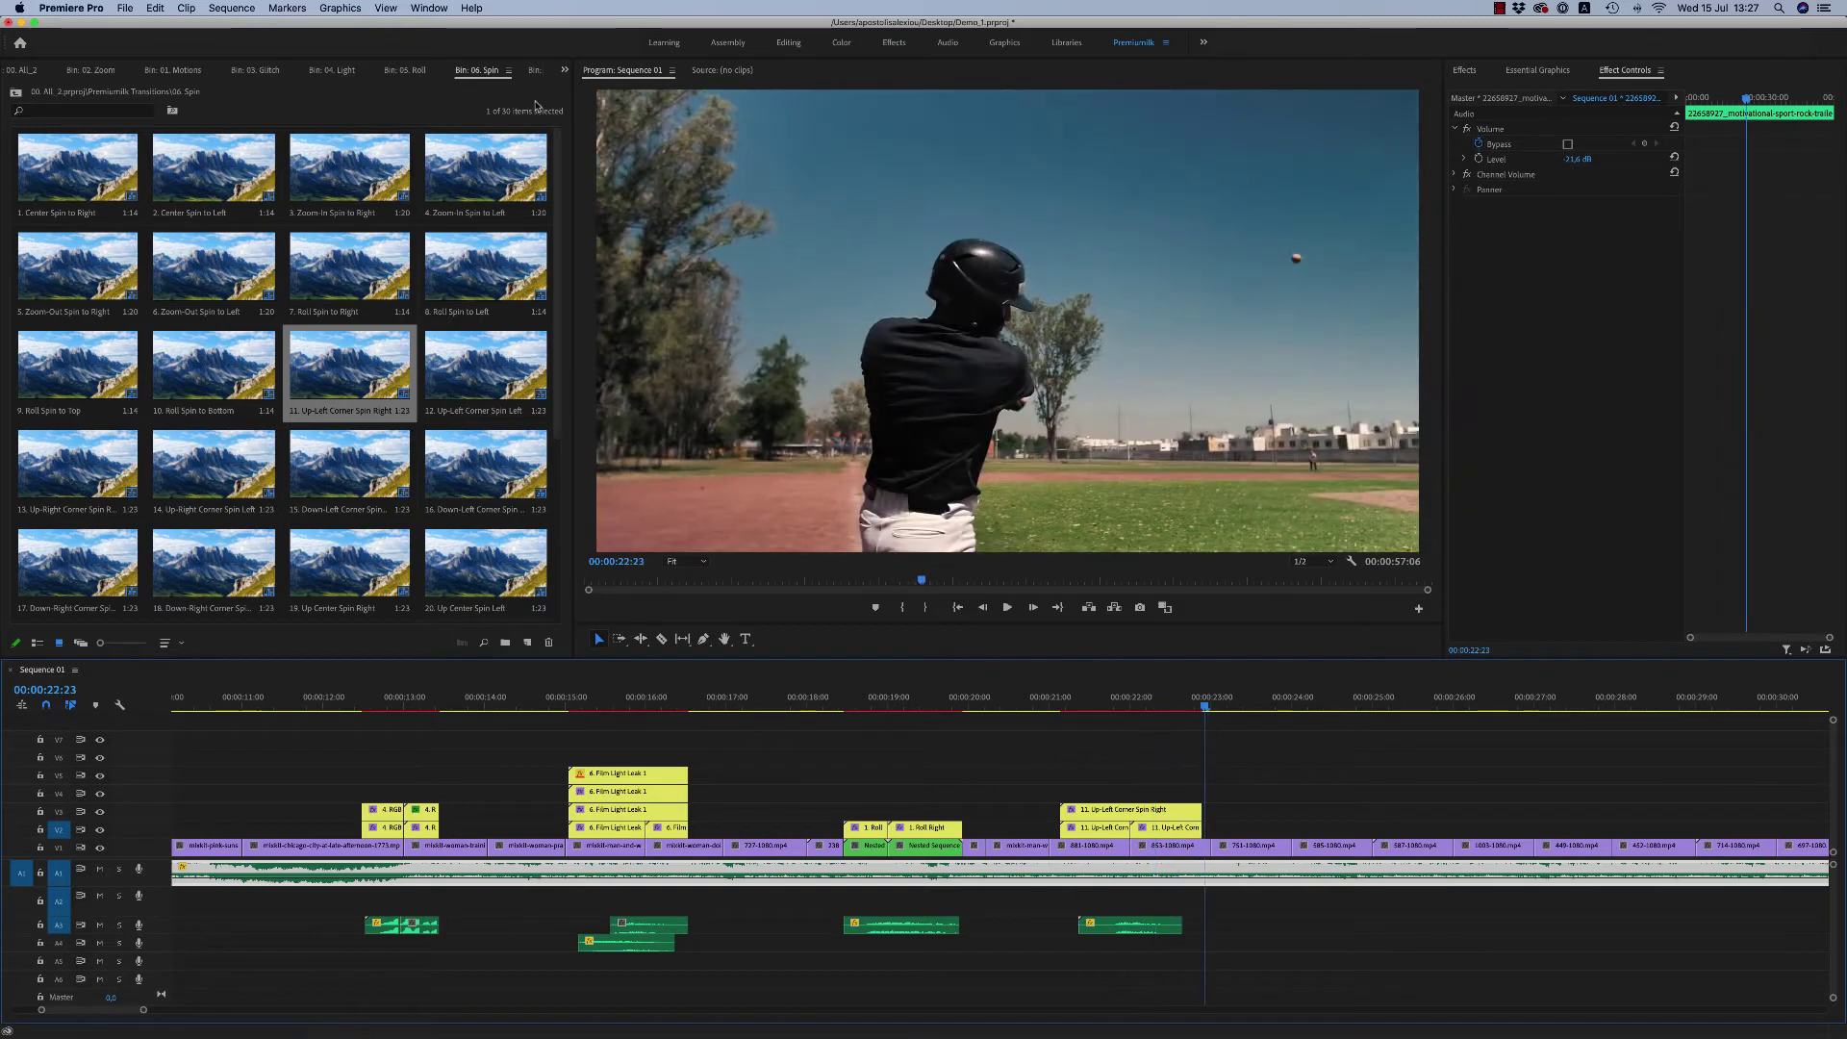
Step: Open the 07. Stretch bin, place 5. Stretch to Right-Top over the cut at about 29 seconds and preview it
click(564, 70)
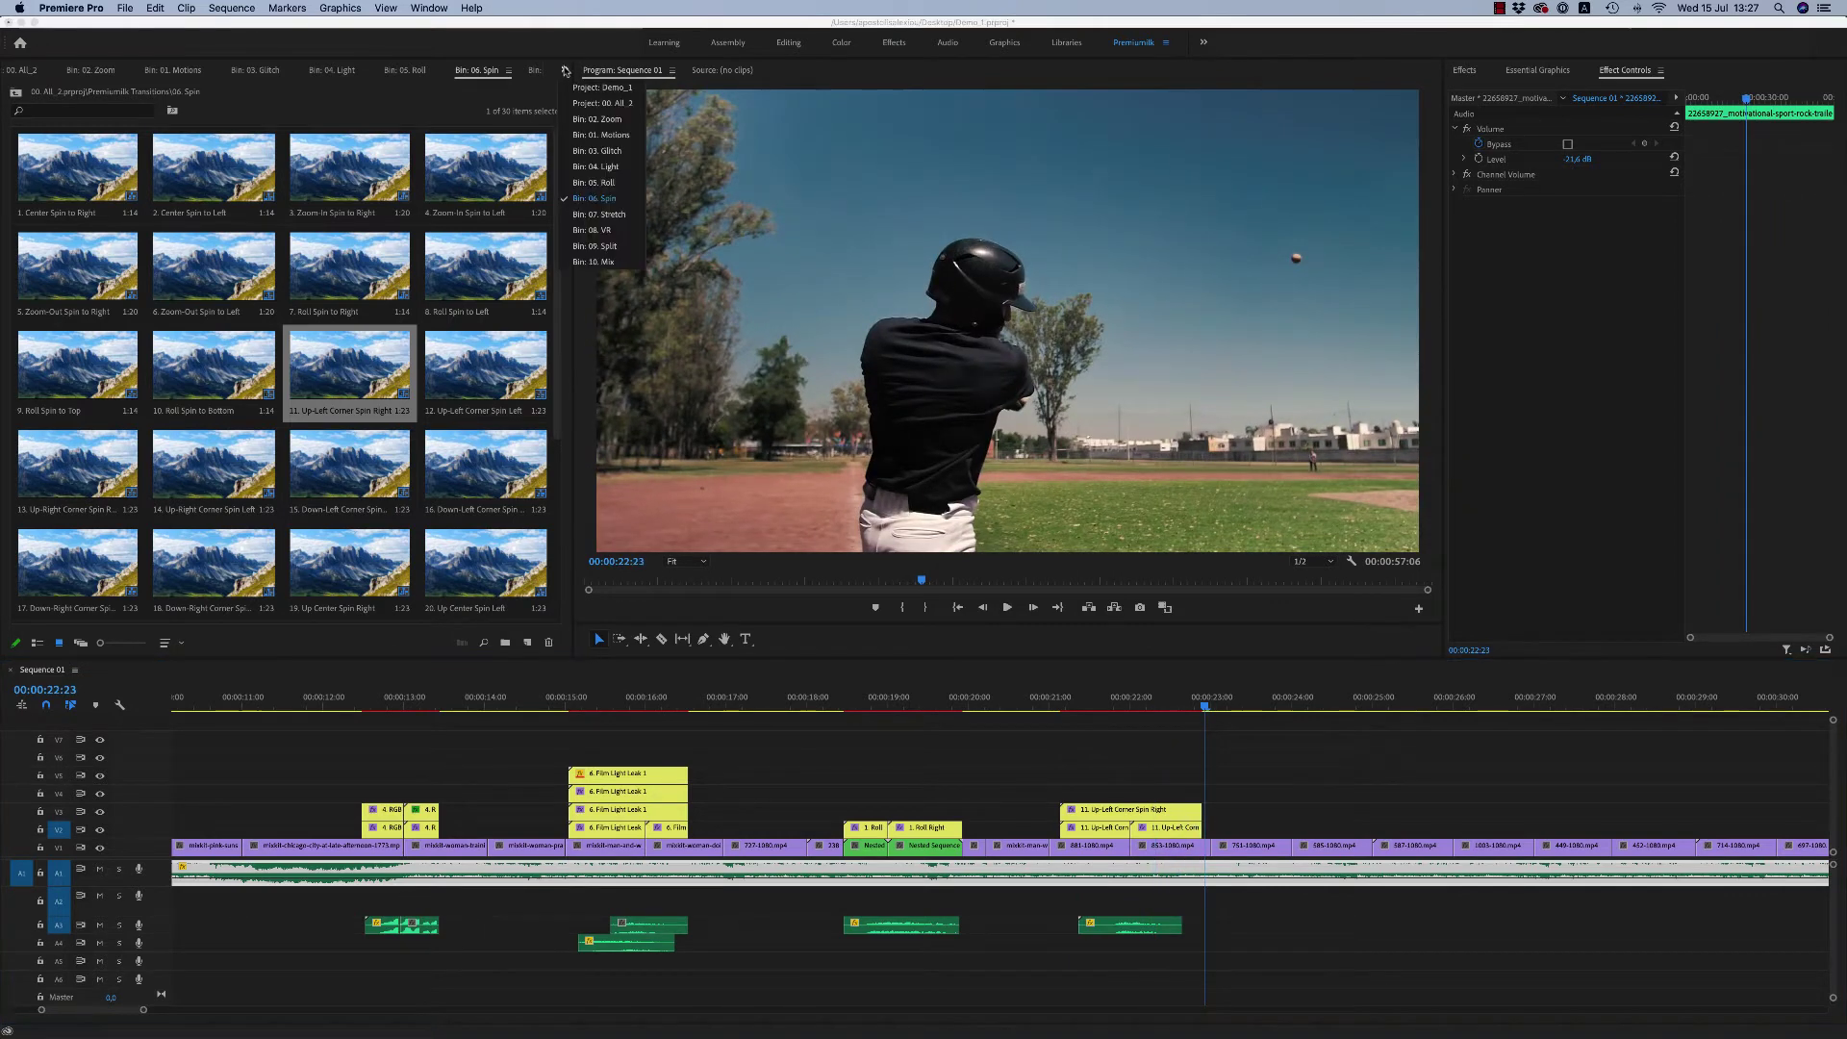
click(603, 214)
drag(1279, 704, 1638, 712)
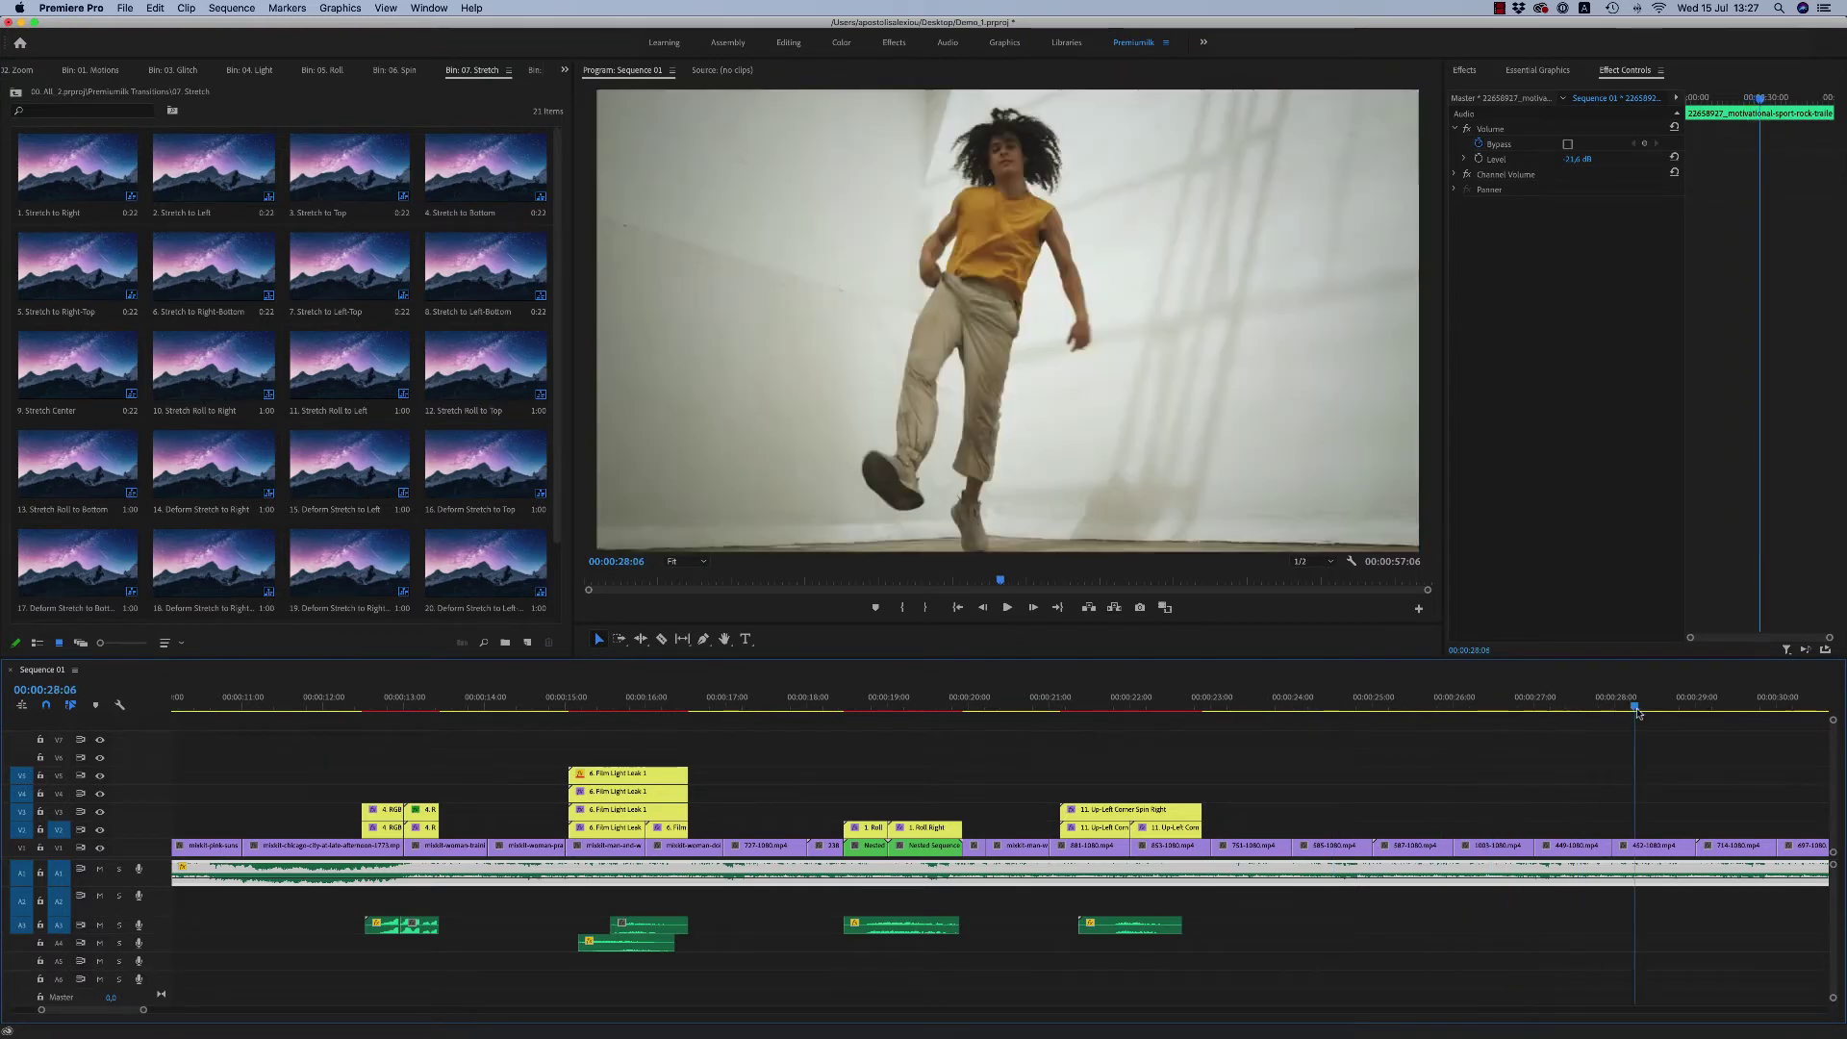
key(minus)
key(minus)
key(equal)
key(equal)
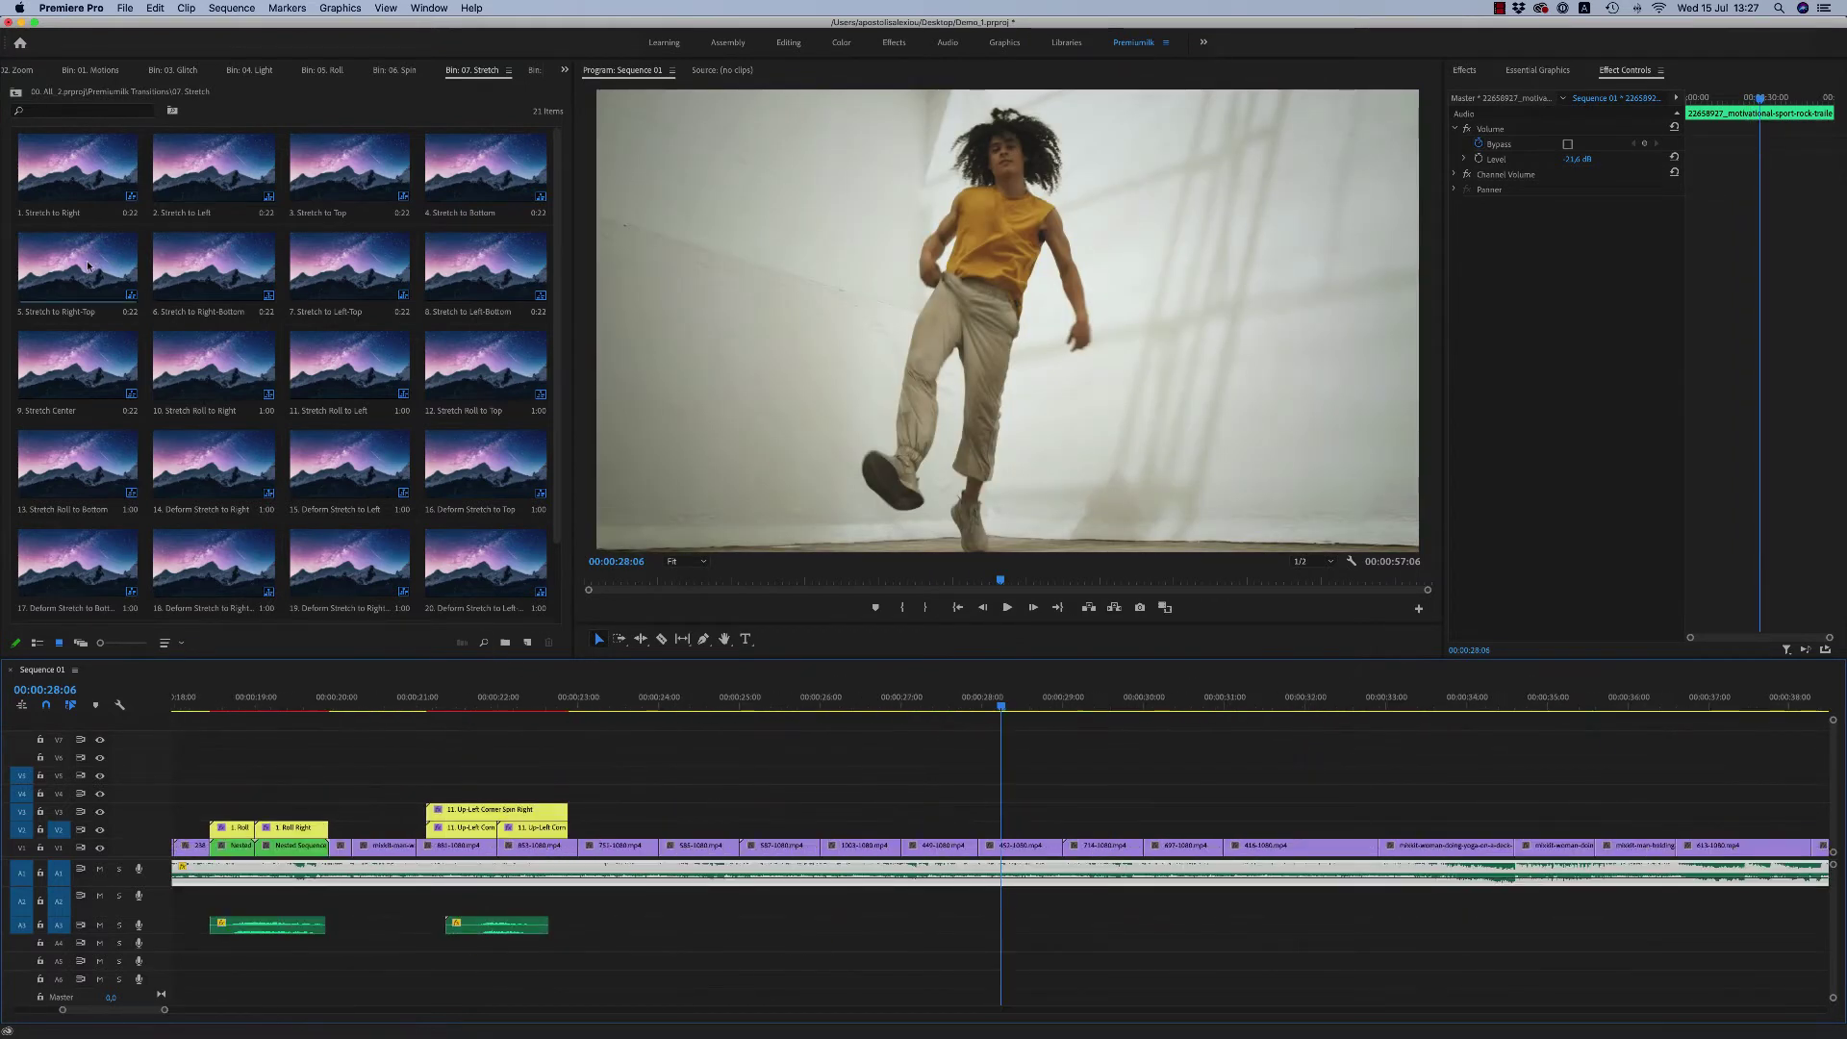
drag(115, 288, 1061, 811)
key(space)
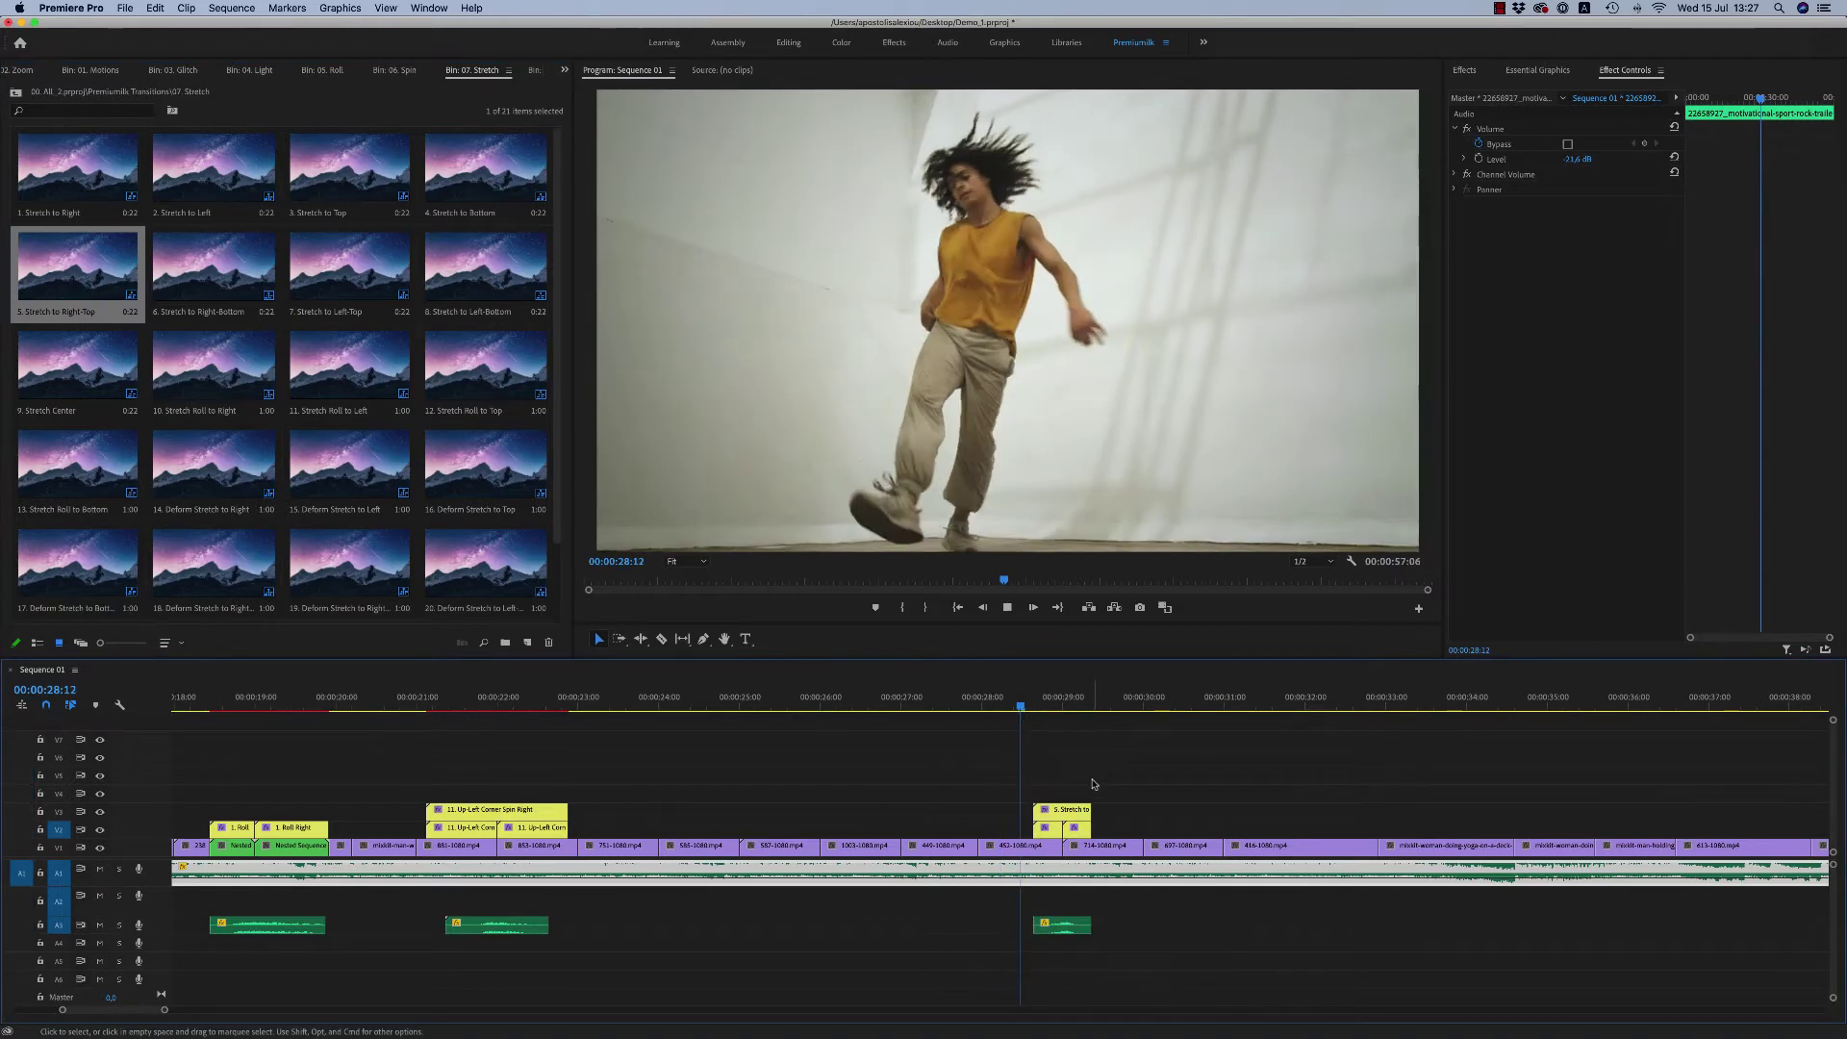
Step: Place 15. Deform Stretch to Left over the cut at about 31 seconds and preview it
key(space)
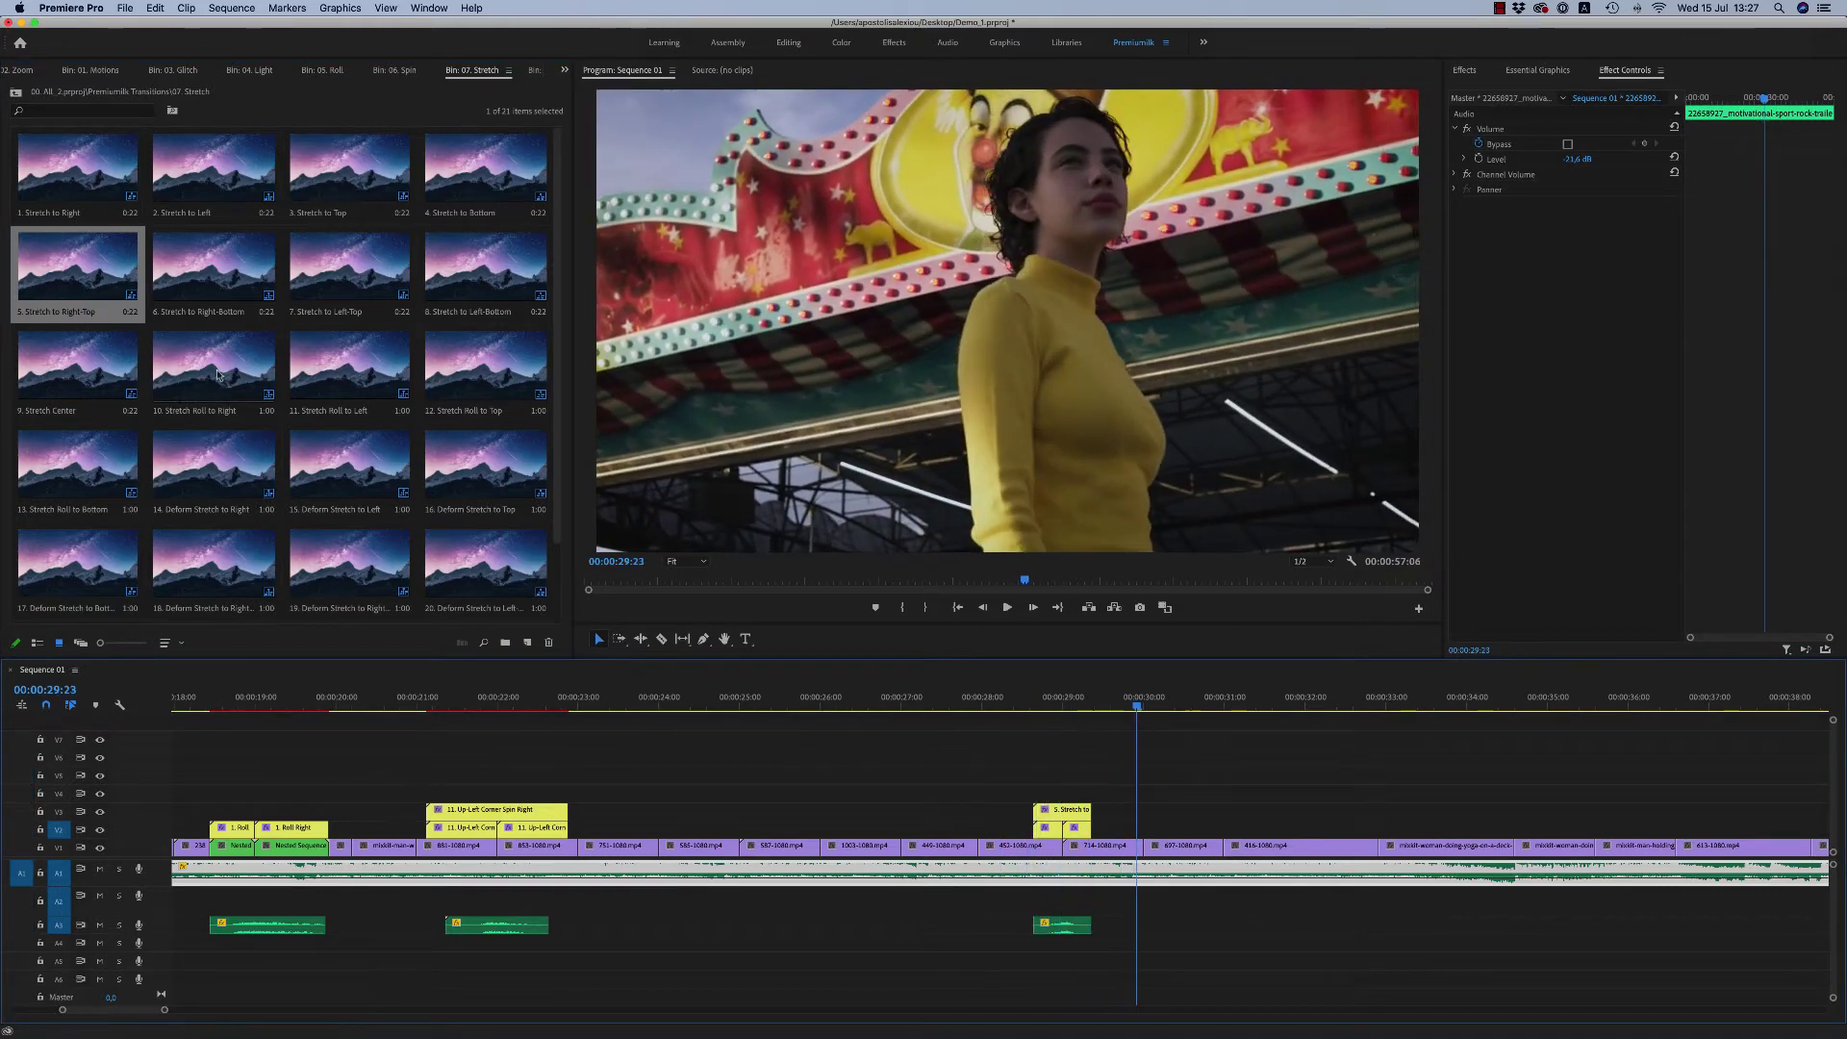
drag(347, 473, 1193, 814)
key(space)
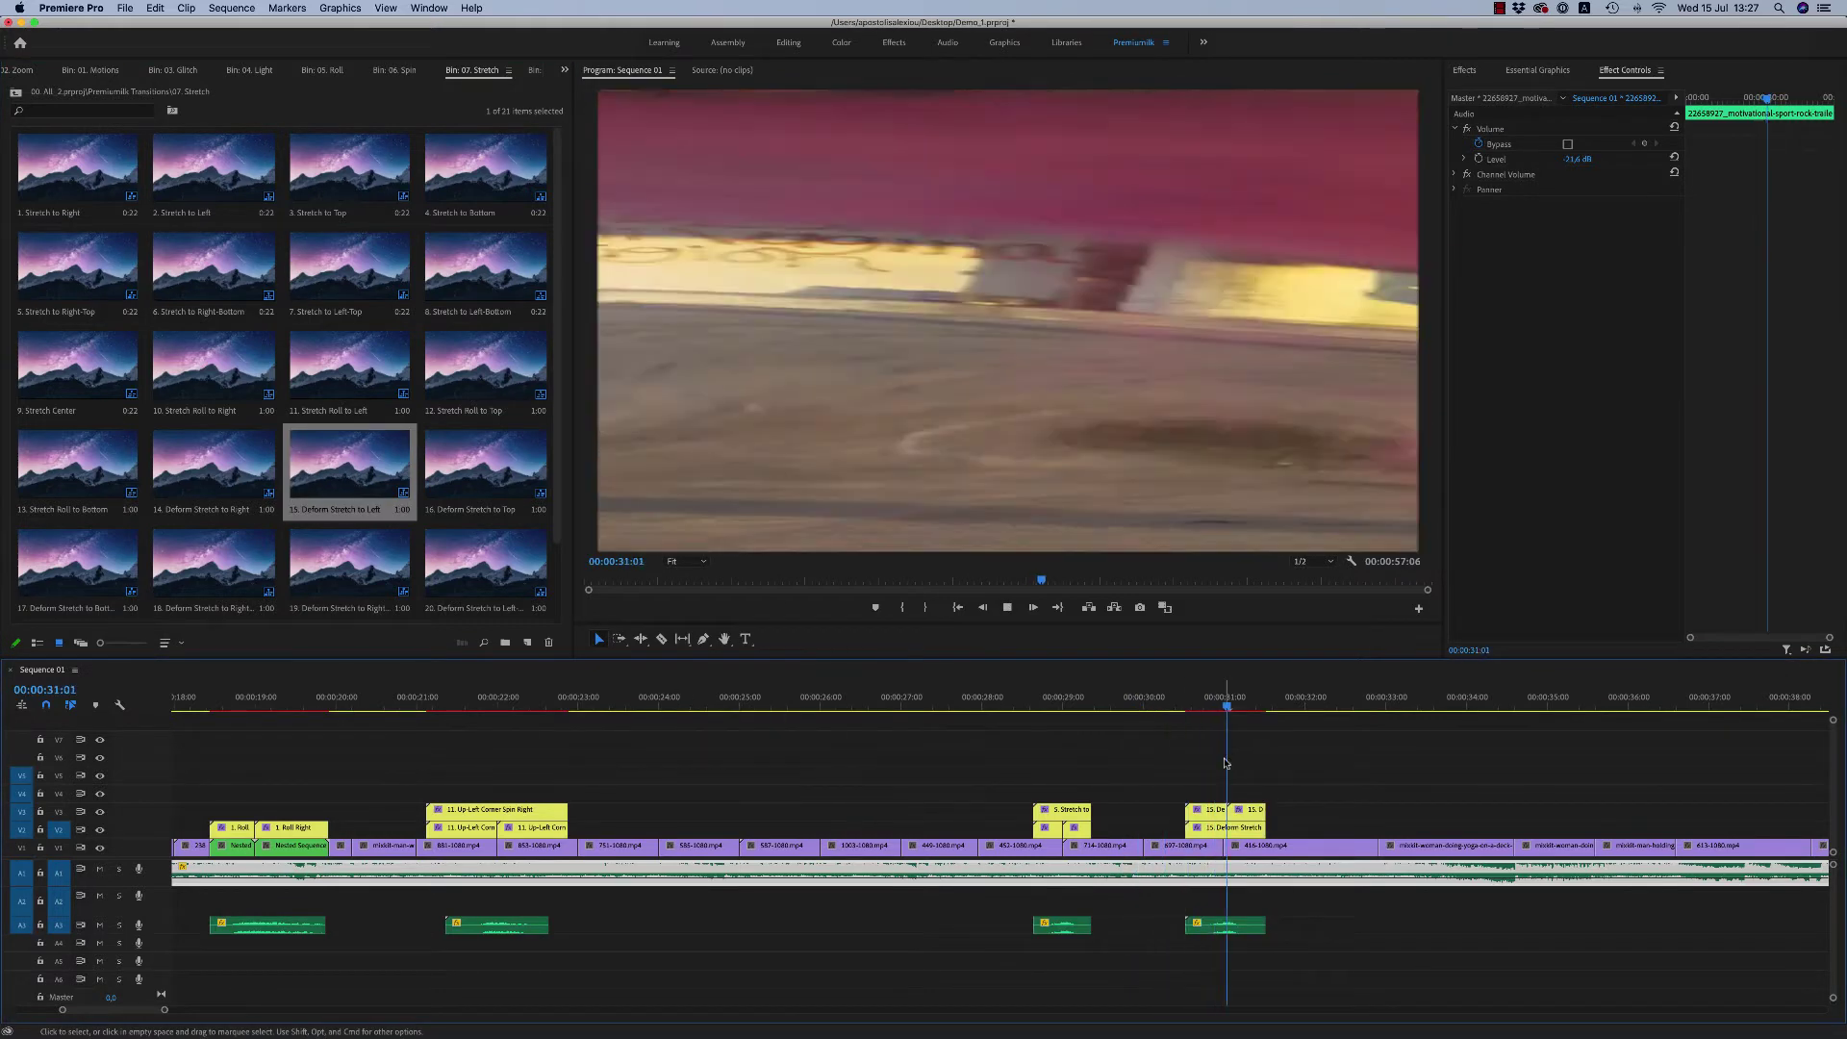
key(space)
Step: Delete both Stretch transitions at about 29 and 31 seconds along with their sound effects
drag(1285, 805, 981, 834)
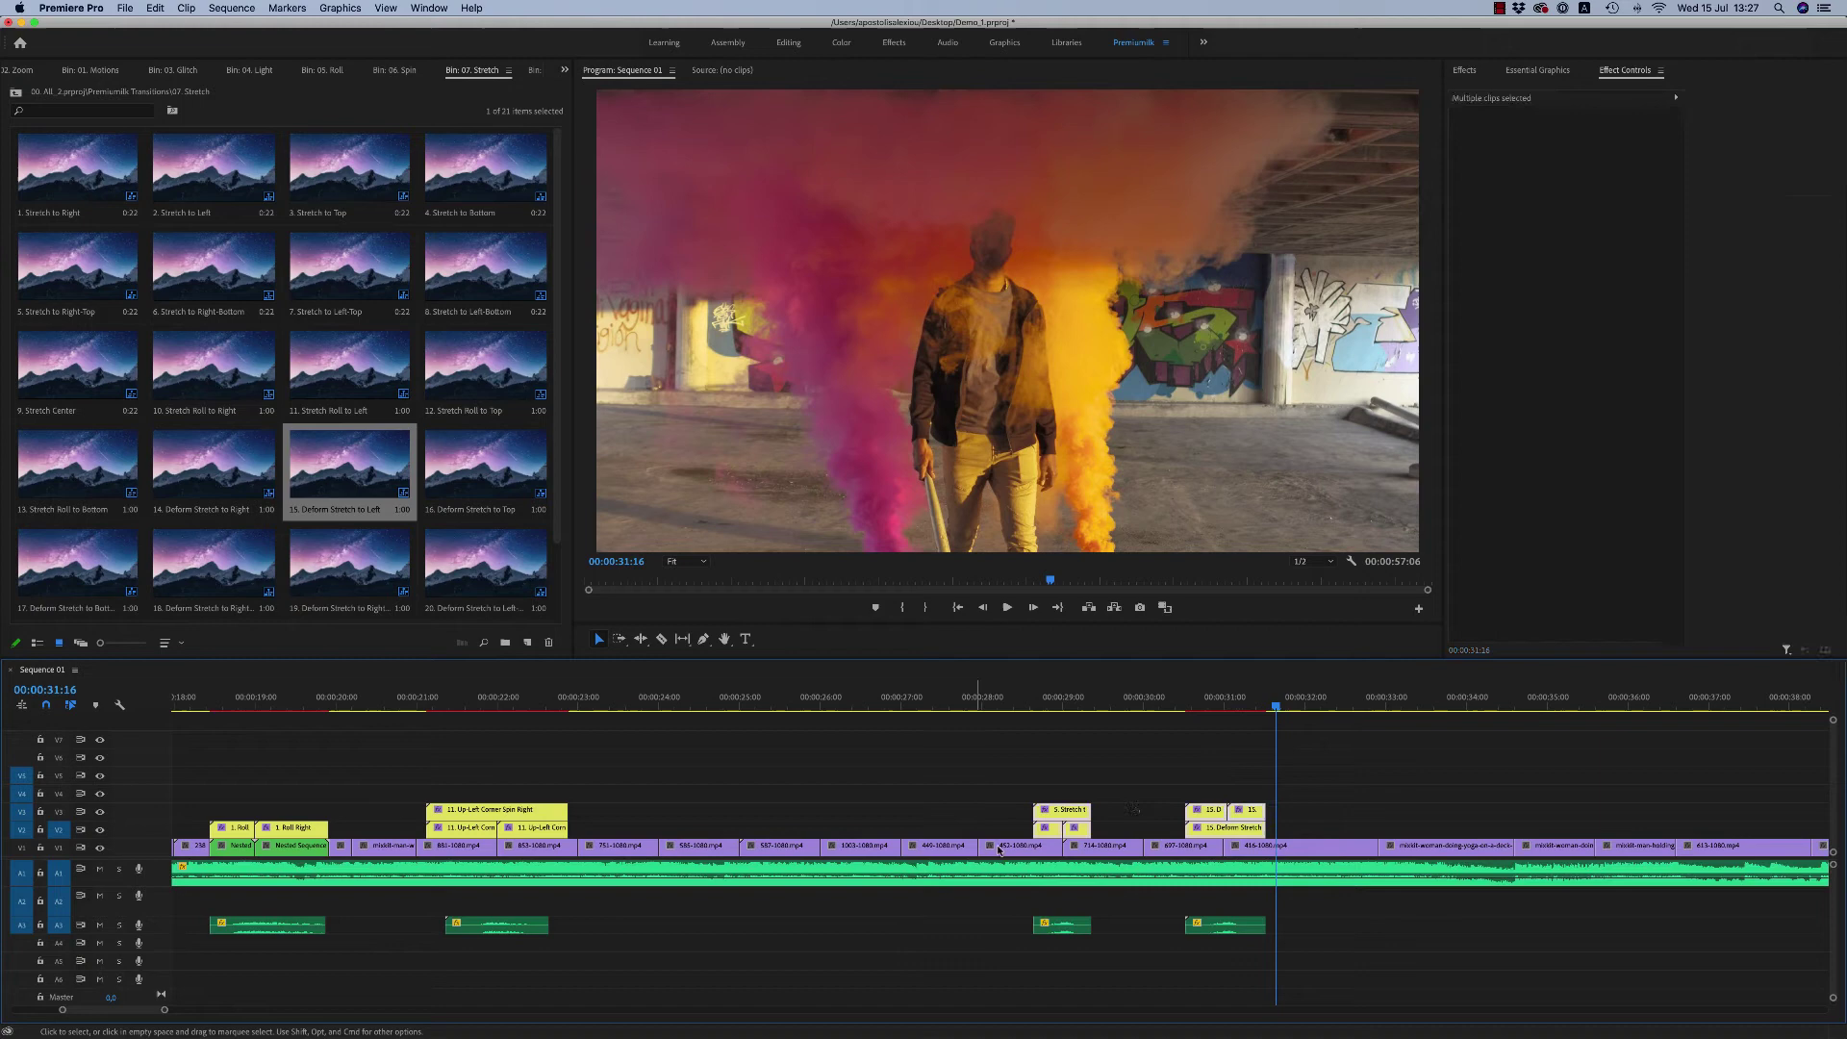
key(Delete)
drag(1288, 911, 1024, 935)
key(Delete)
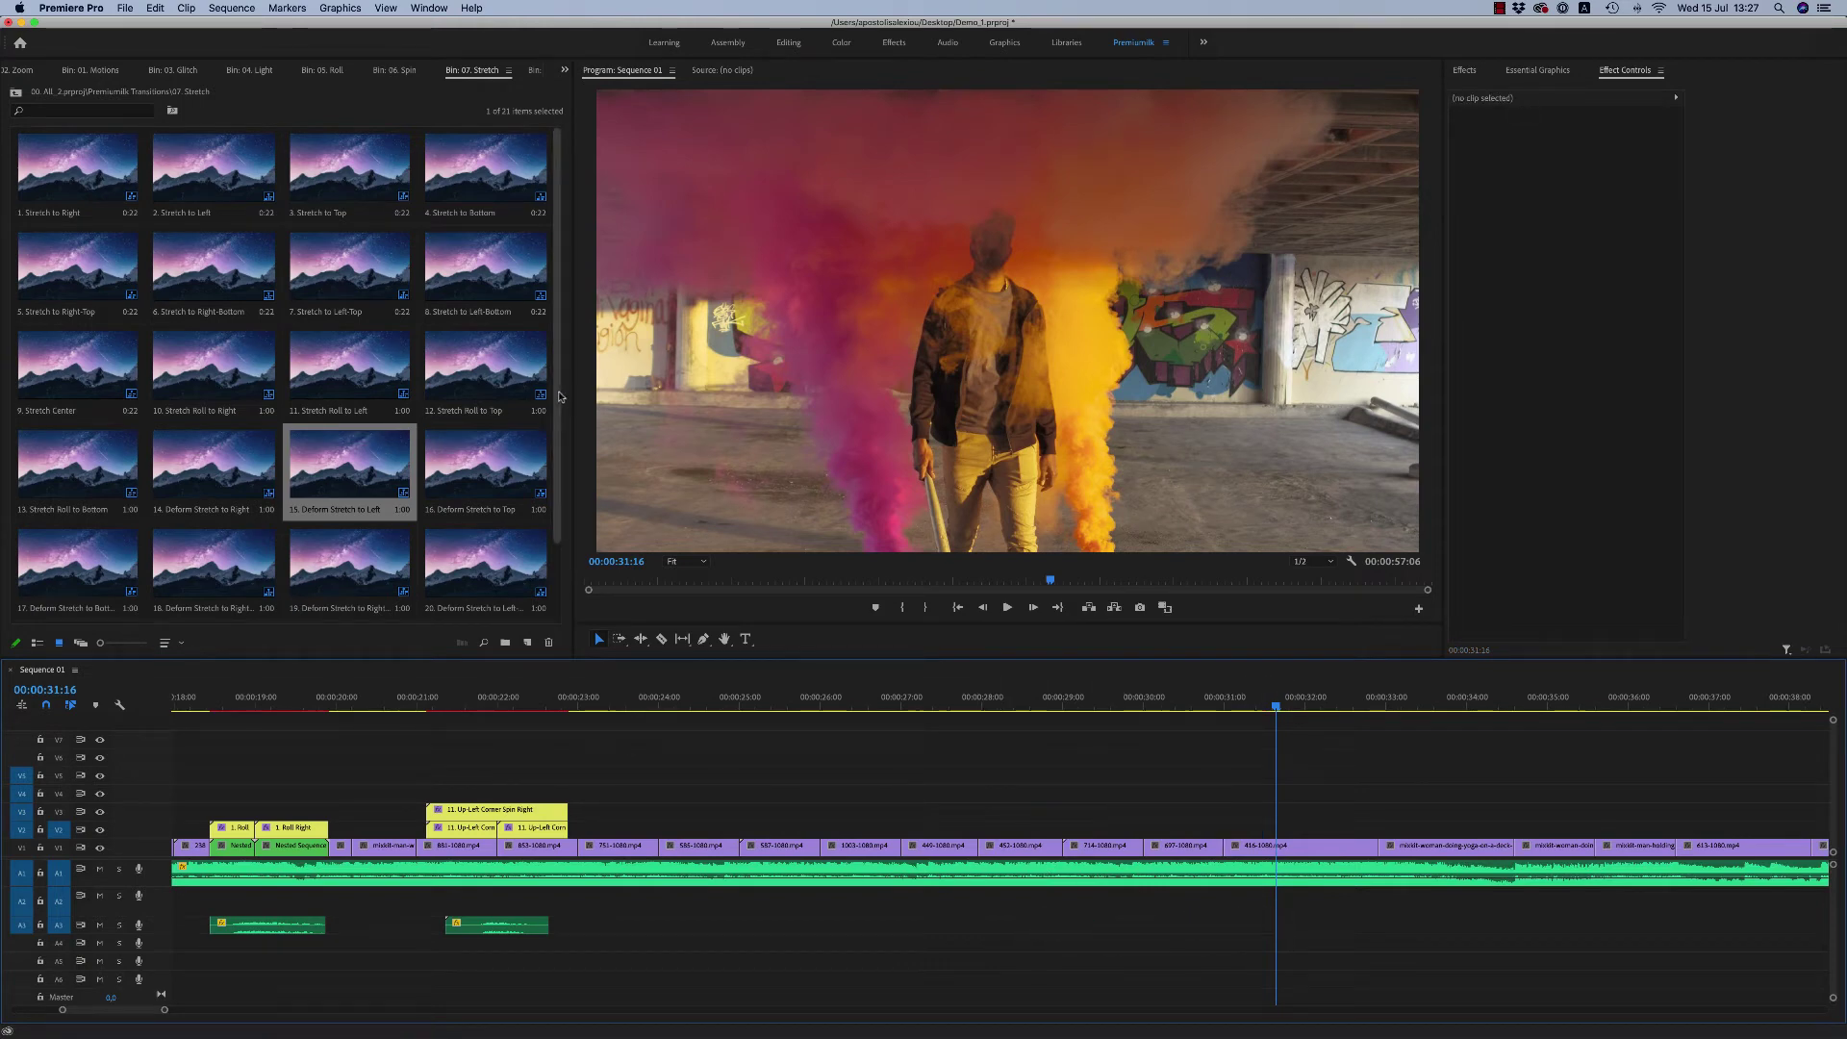
Step: Look through the rest of the 07. Stretch bin and open the 08. VR bin
scroll(267, 373, down, 2)
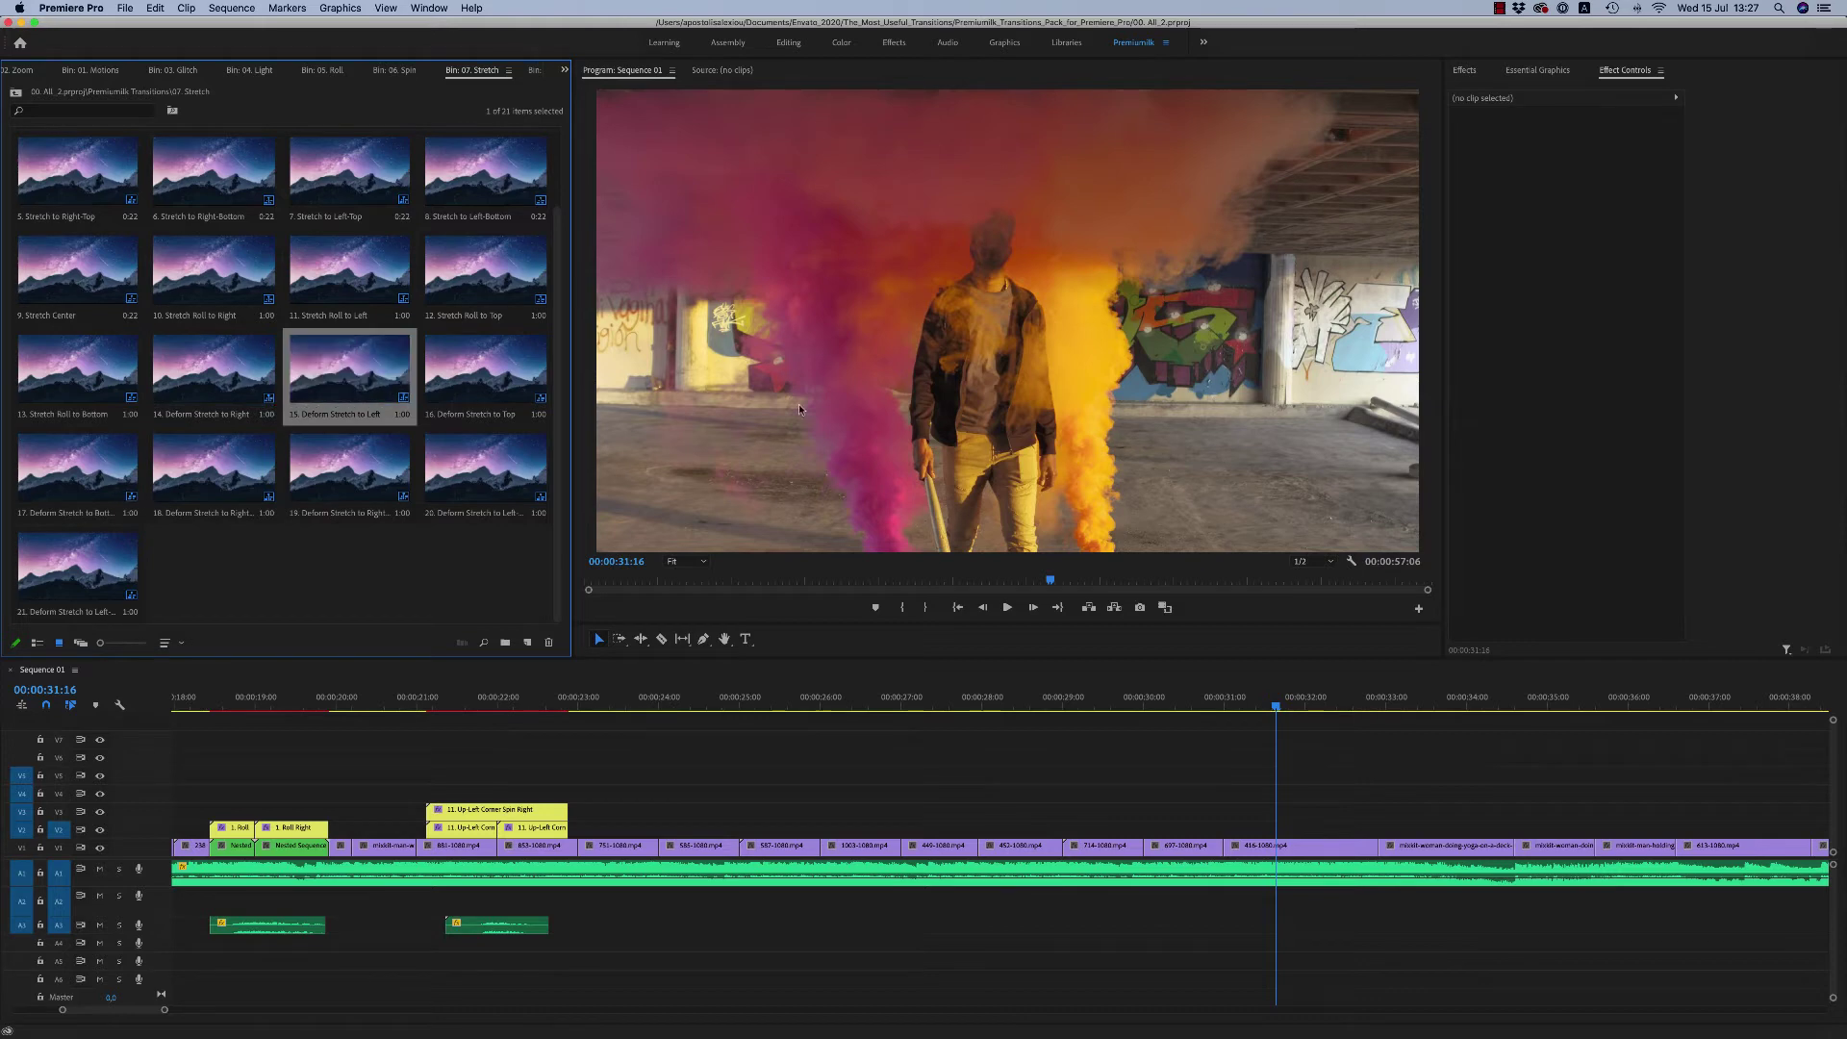
click(1524, 102)
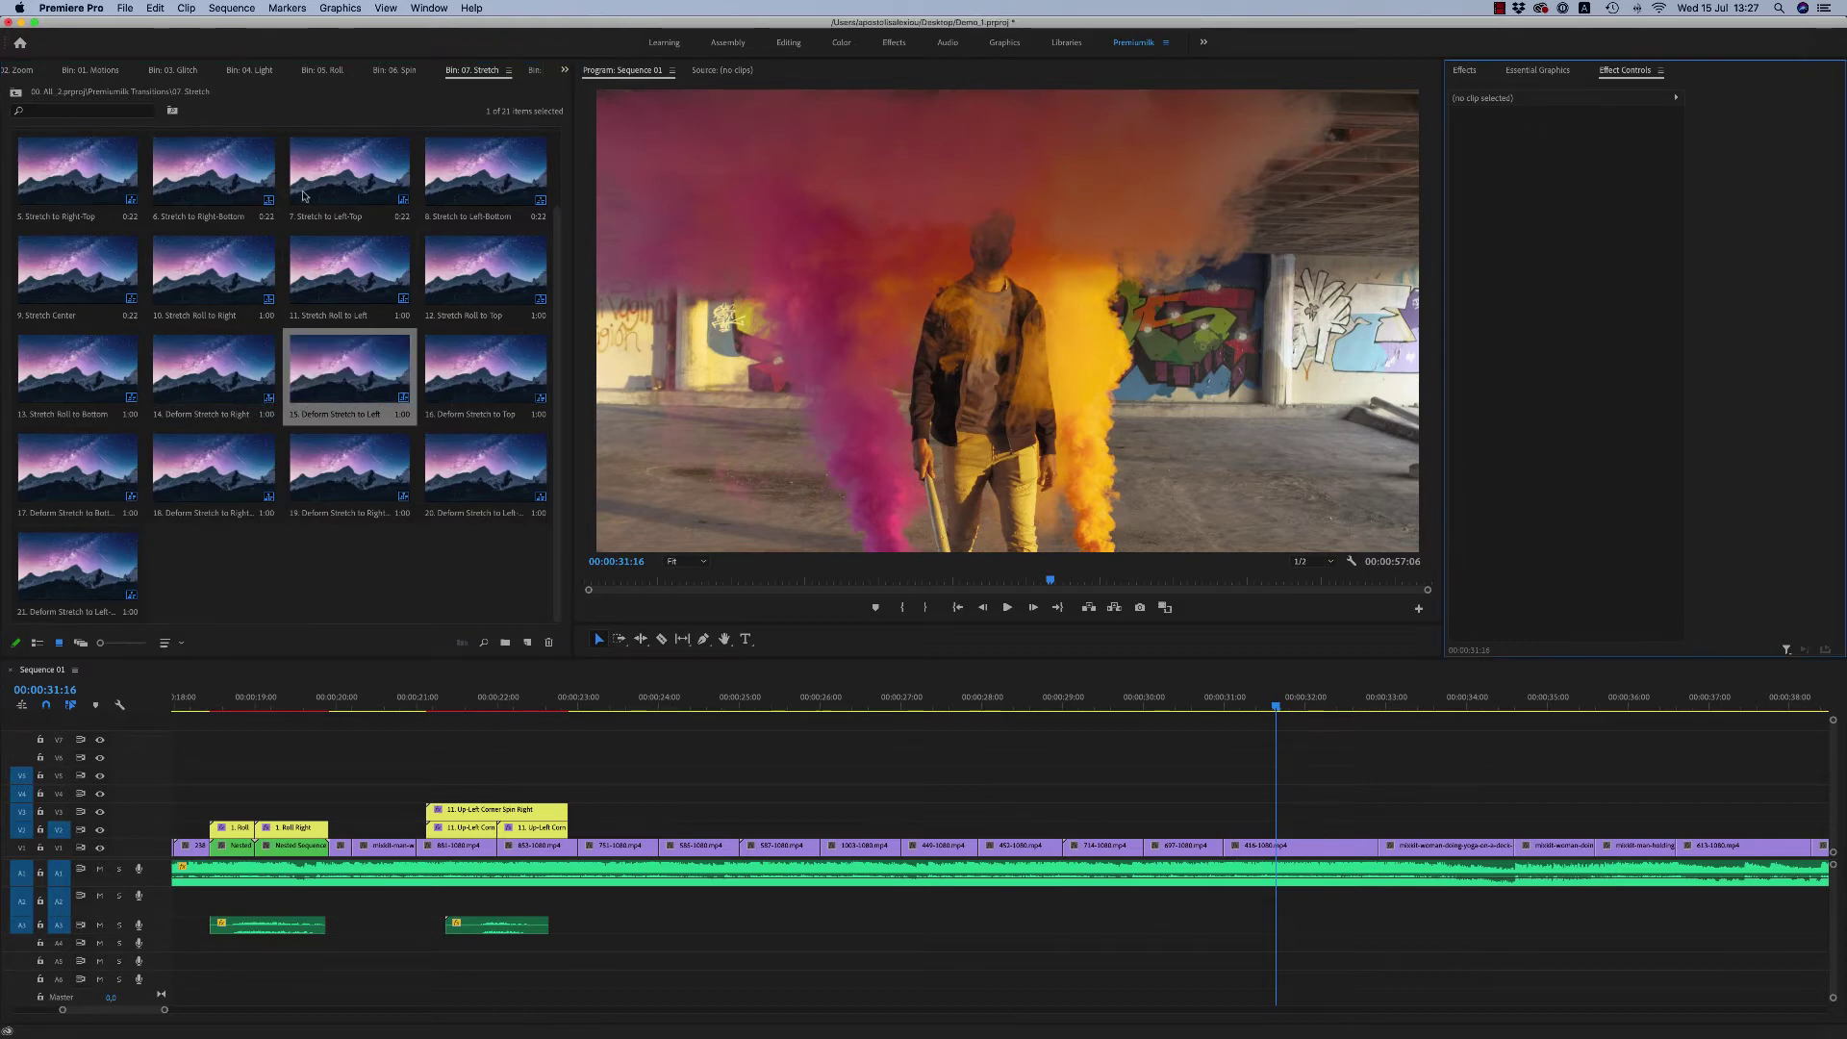
scroll(553, 365, up, 2)
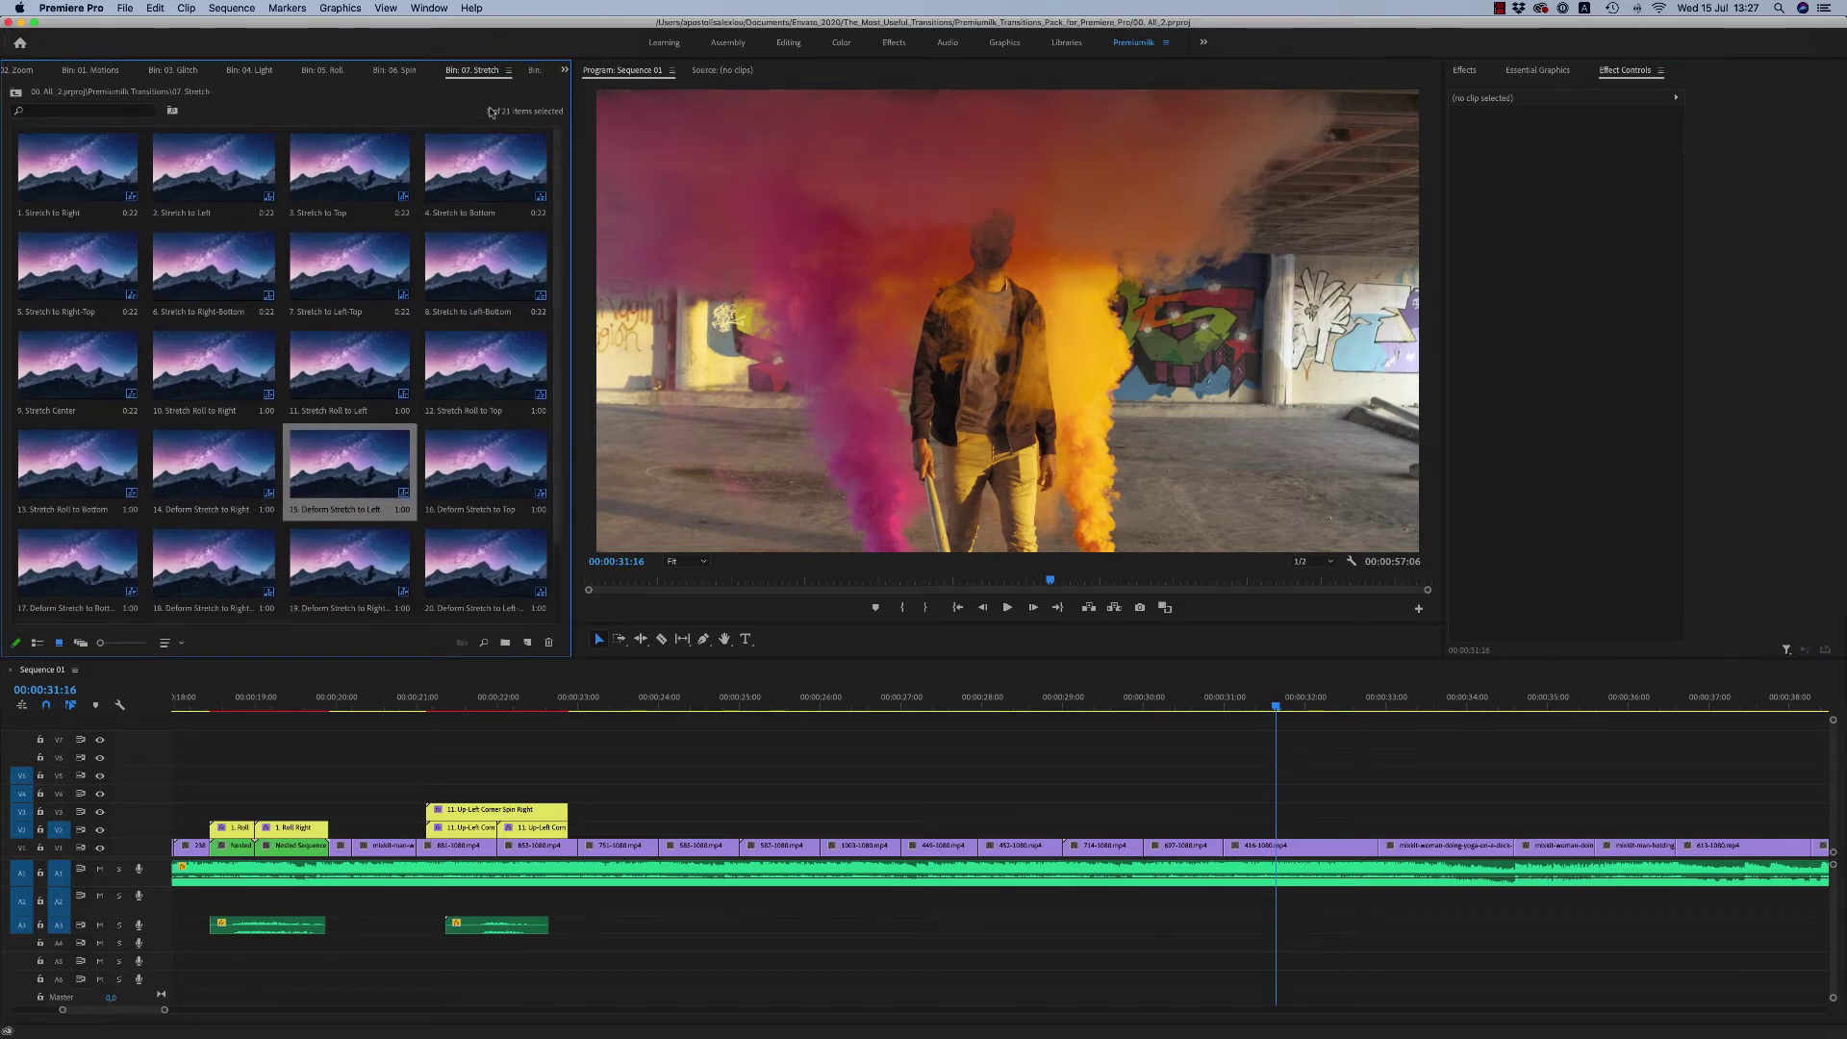
click(565, 69)
click(592, 230)
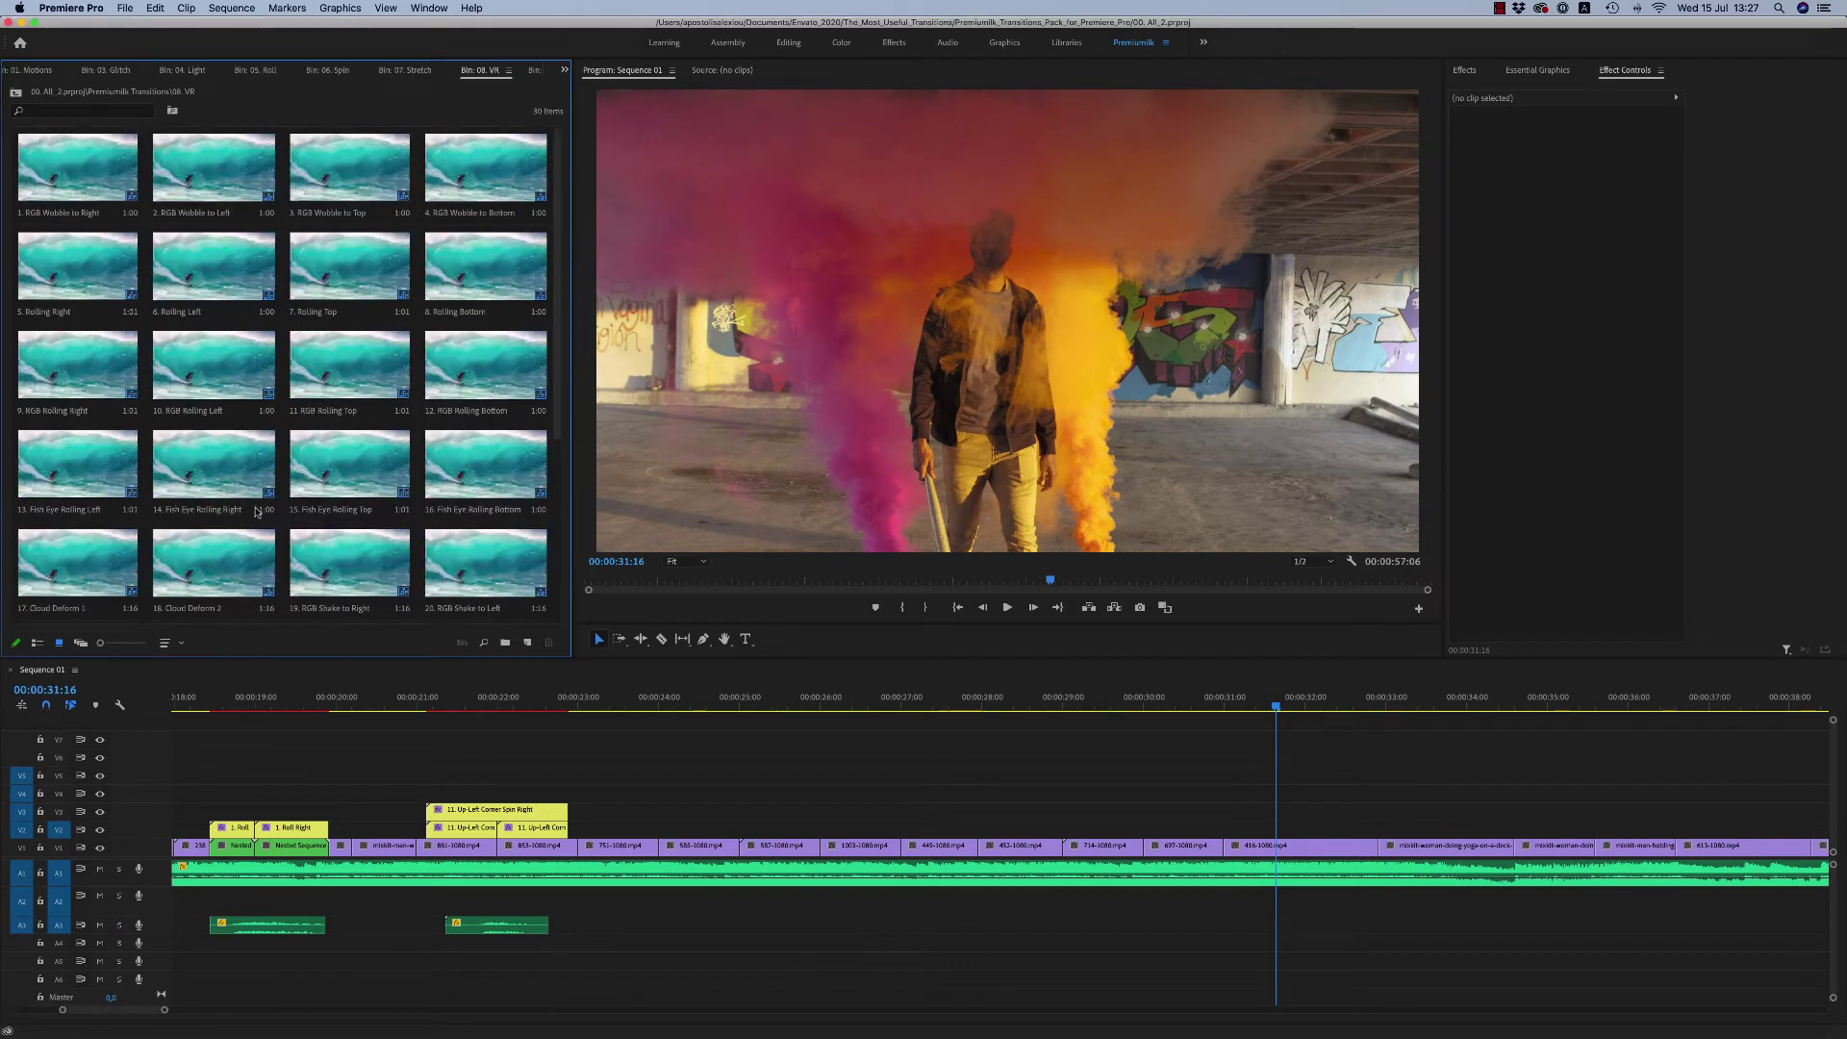
Step: Try 14. Fish Eye Rolling Right from the VR bin over the cut at about 33 seconds and preview it
click(184, 475)
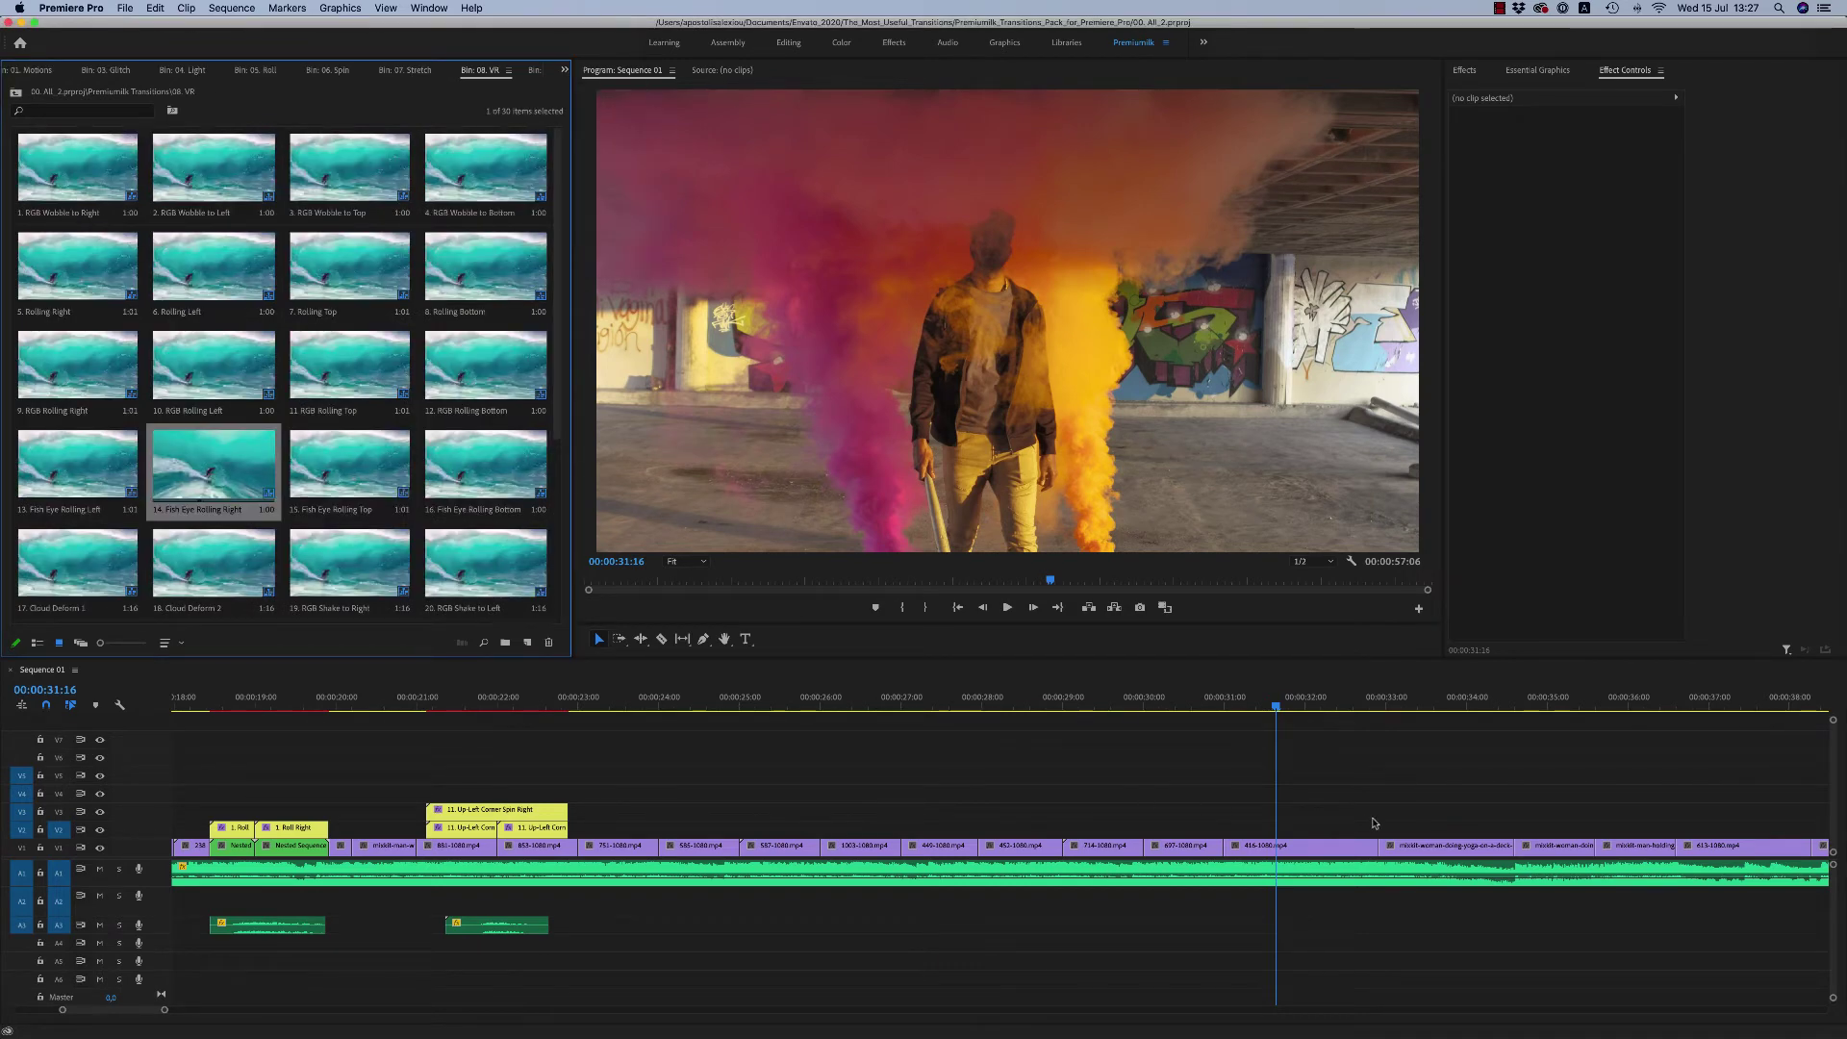
drag(212, 466, 1382, 830)
key(space)
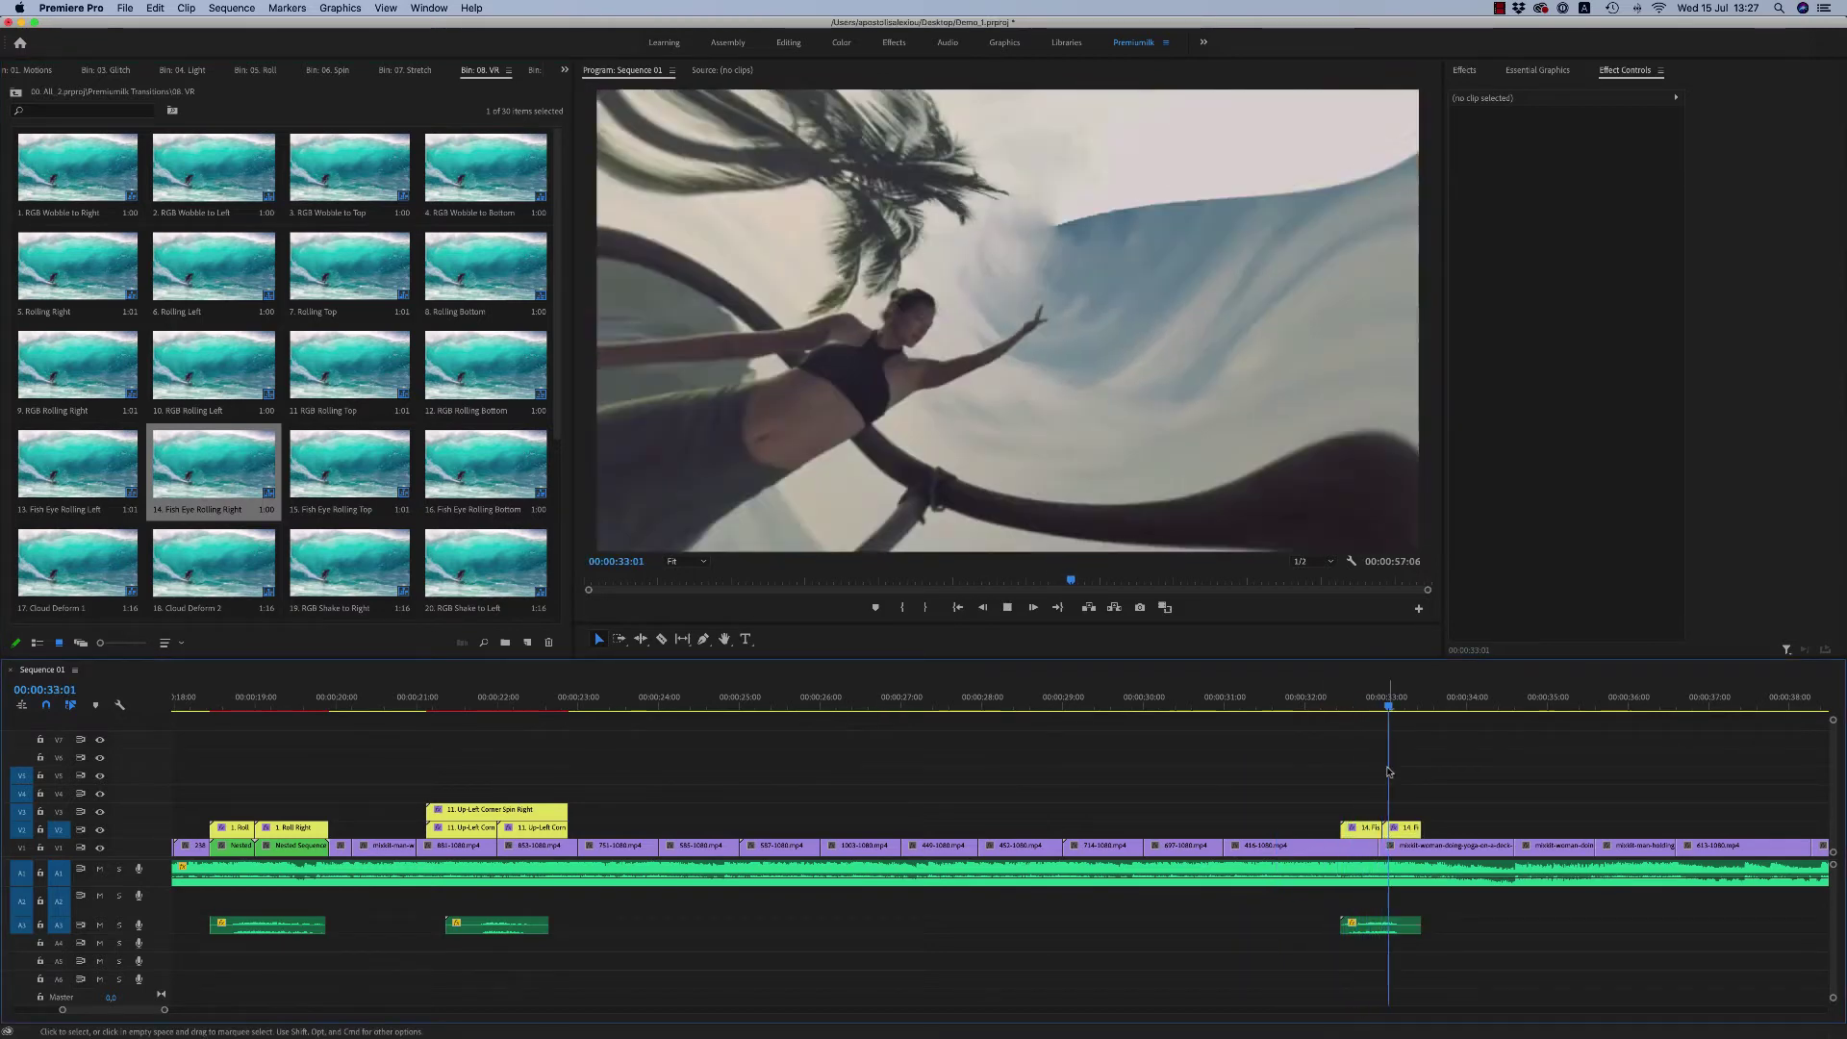
key(super+z)
Step: Place 4. RGB Wobble to Bottom over the cut at about 33 seconds and preview it
drag(499, 166, 1377, 830)
click(1340, 708)
key(space)
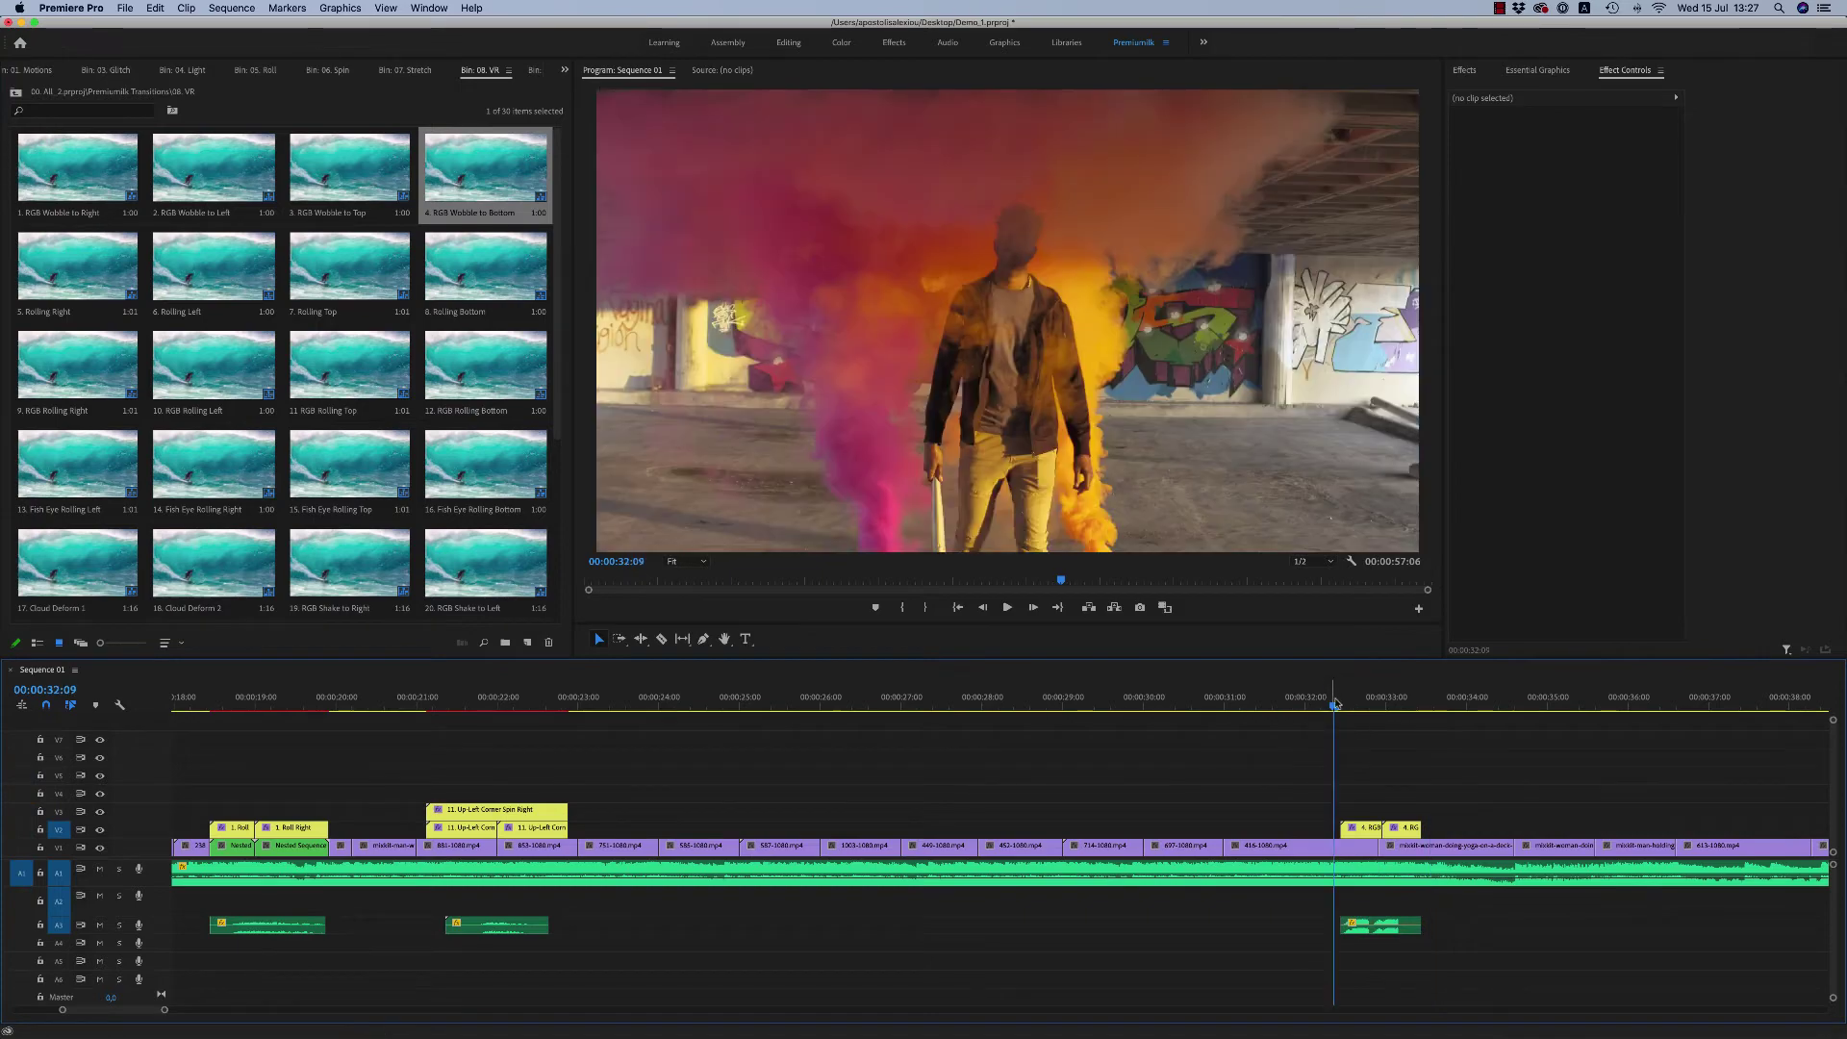
key(space)
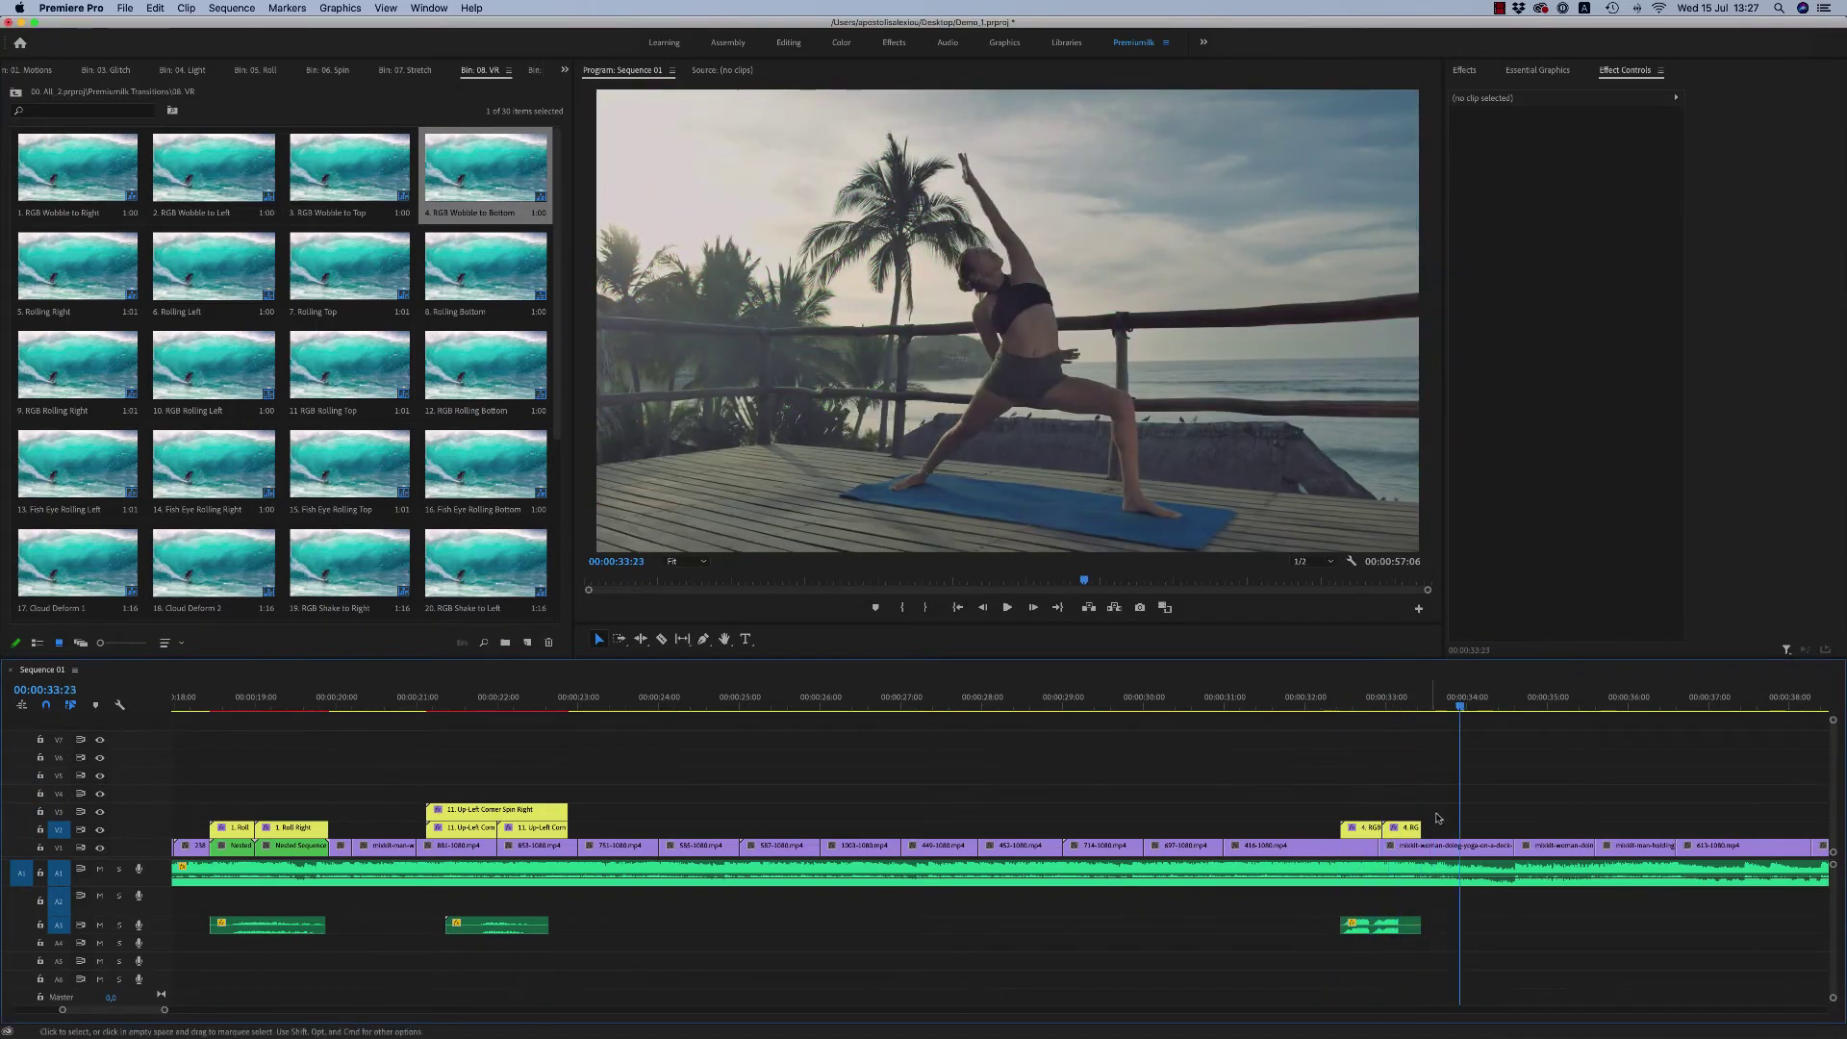
Step: Delete the RGB Wobble to Bottom transition with its sound effect and open the 09. Split bin
click(1380, 929)
key(Delete)
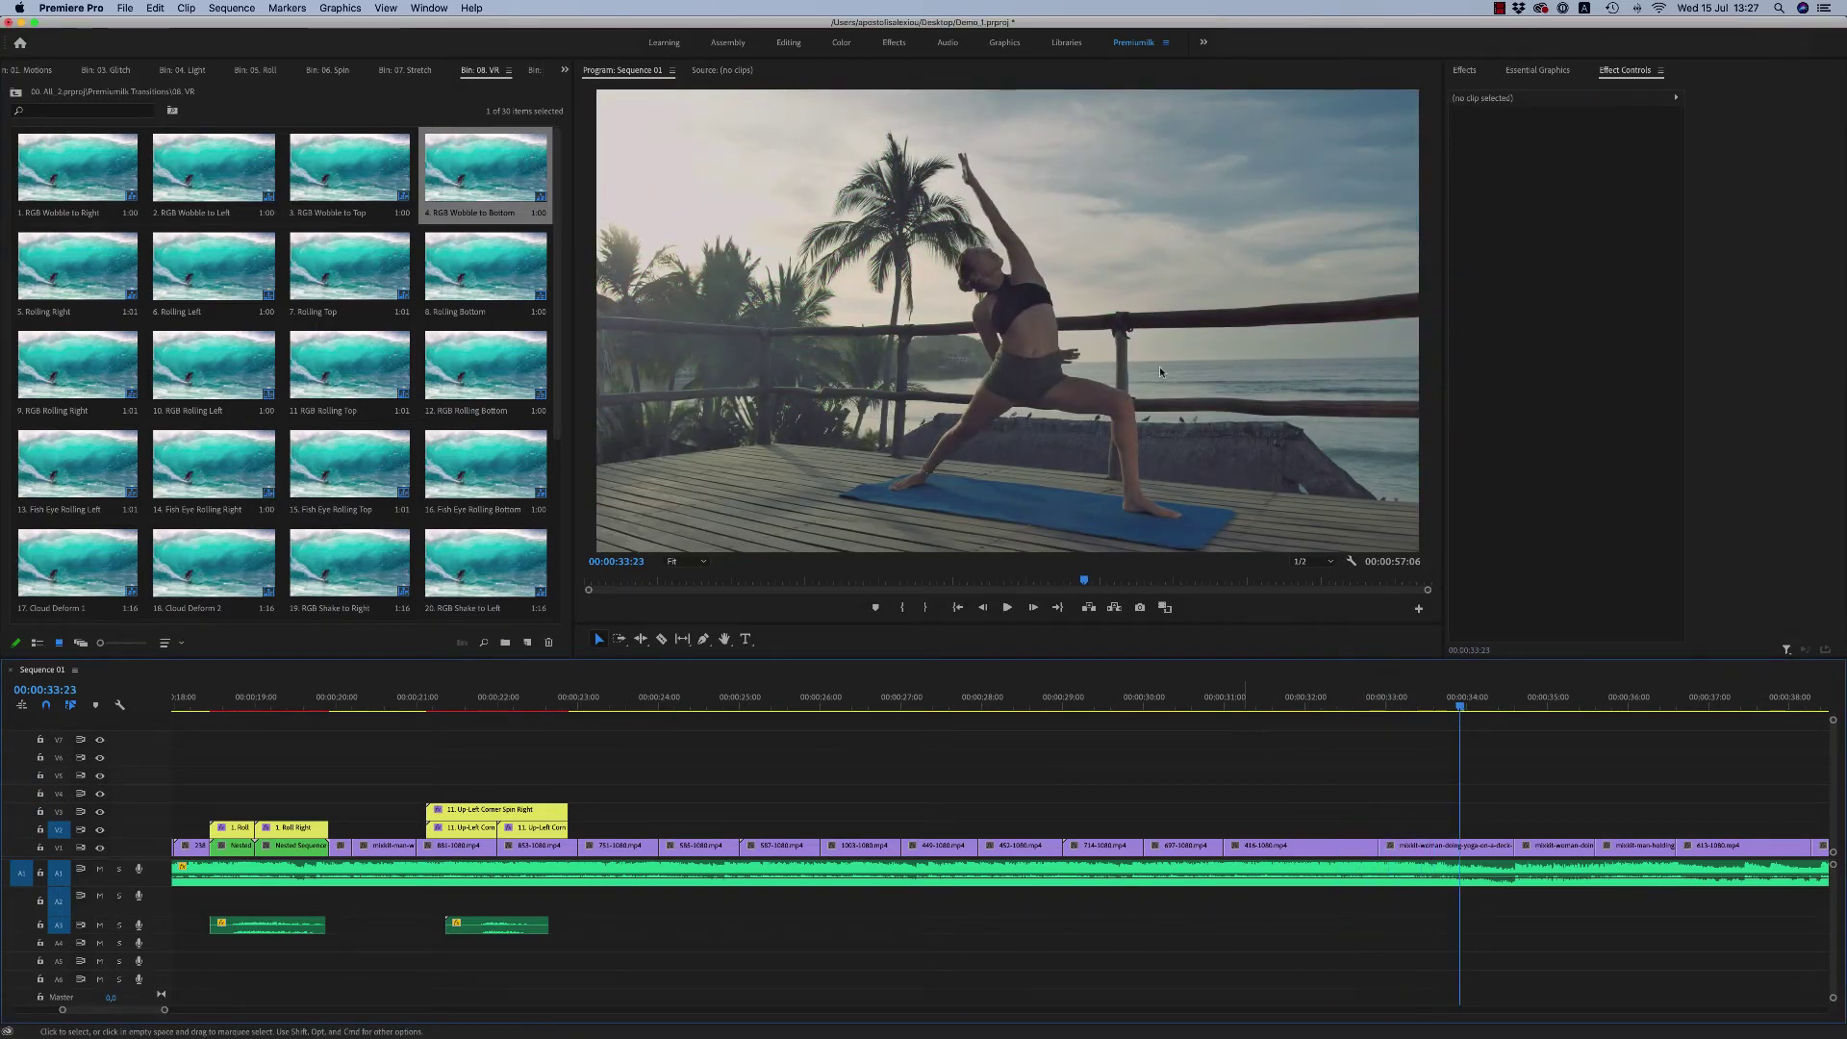
click(565, 71)
click(616, 252)
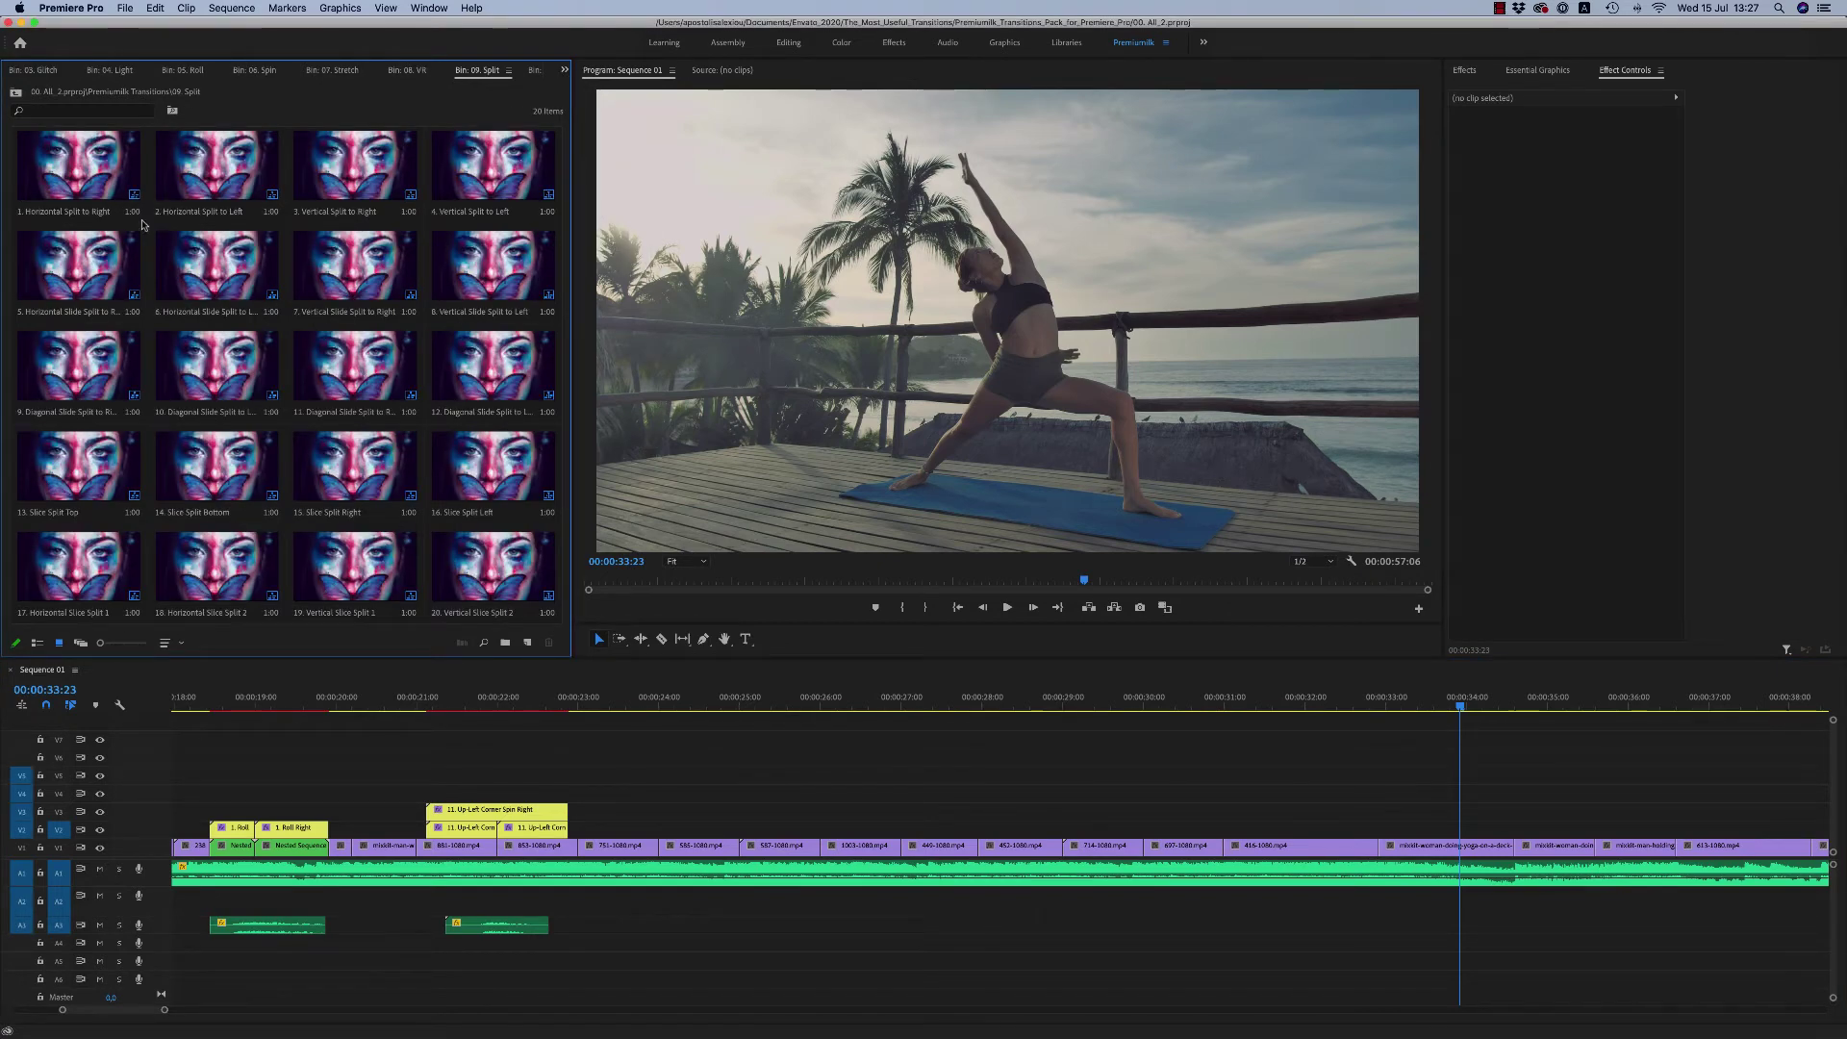
Step: Place 5. Horizontal Slide Split to Right over the cut between the yoga clips at about 34 seconds and preview it
click(67, 289)
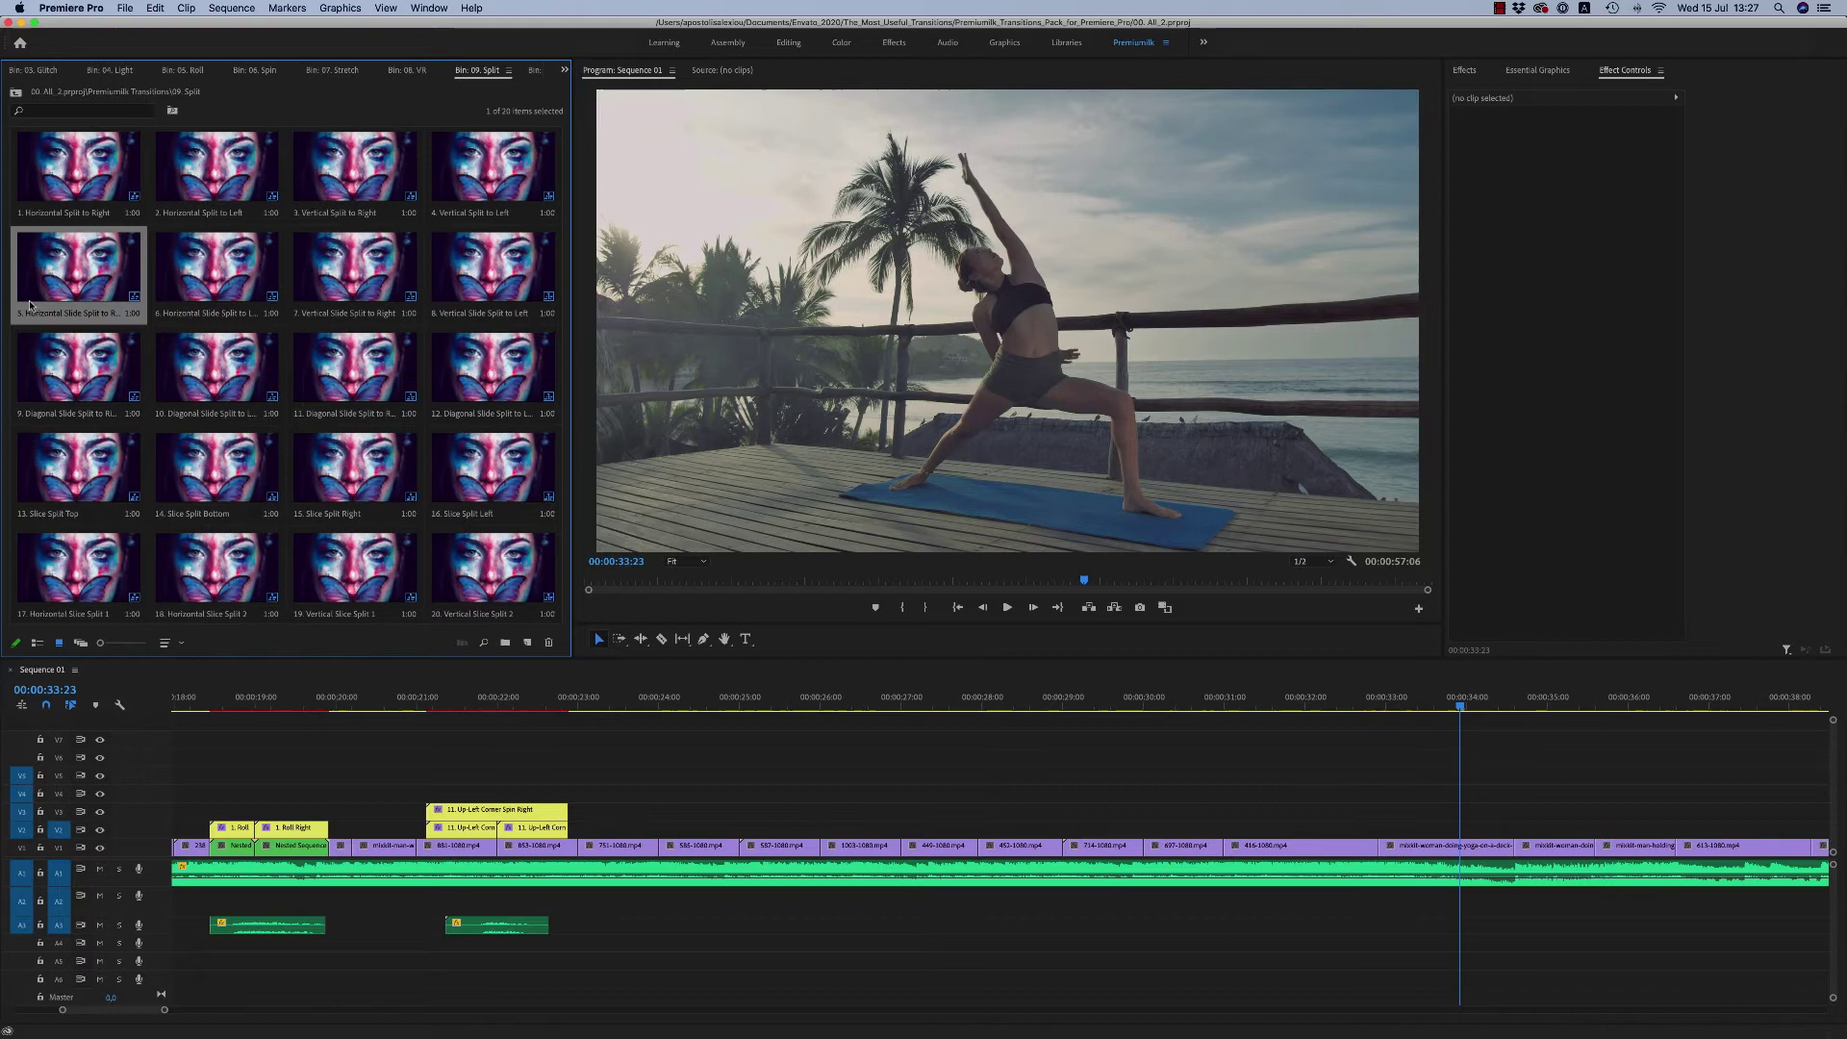
drag(47, 282, 1518, 834)
click(1474, 709)
key(space)
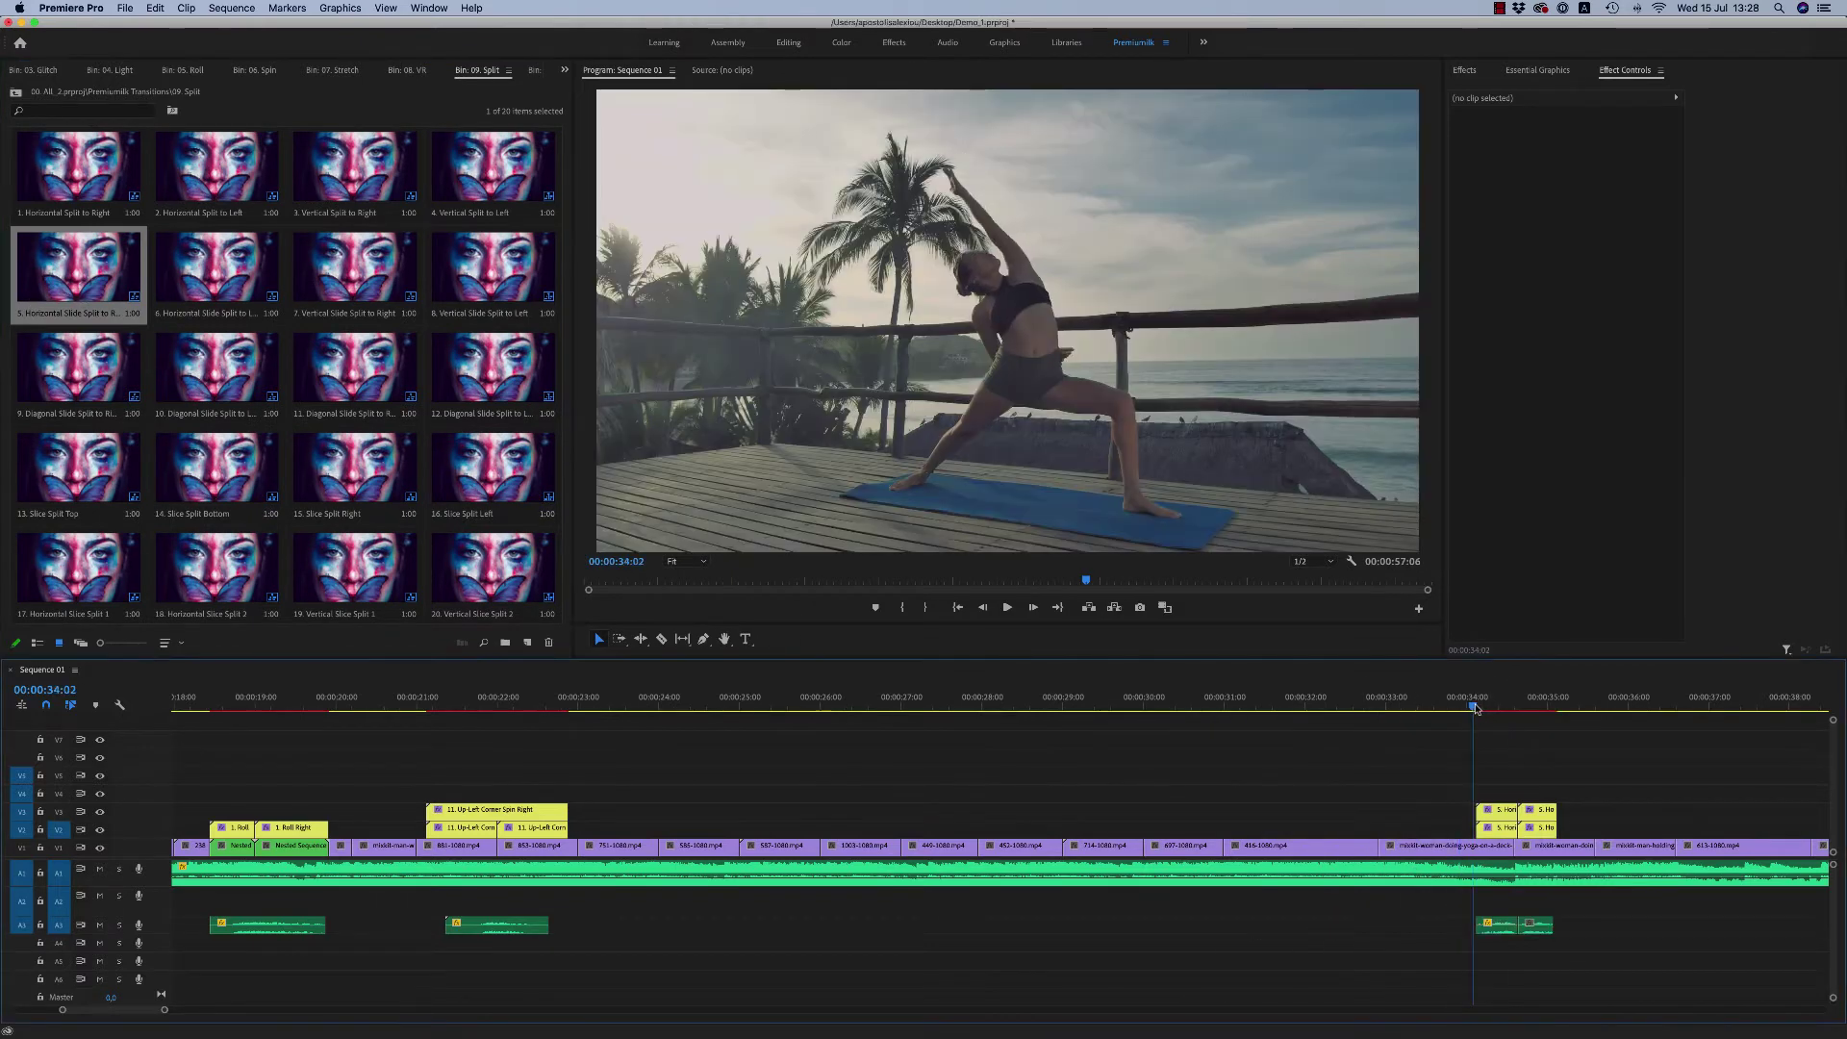
key(space)
Step: Delete the Horizontal Slide Split transition between the yoga clips along with its sound effects
key(minus)
key(minus)
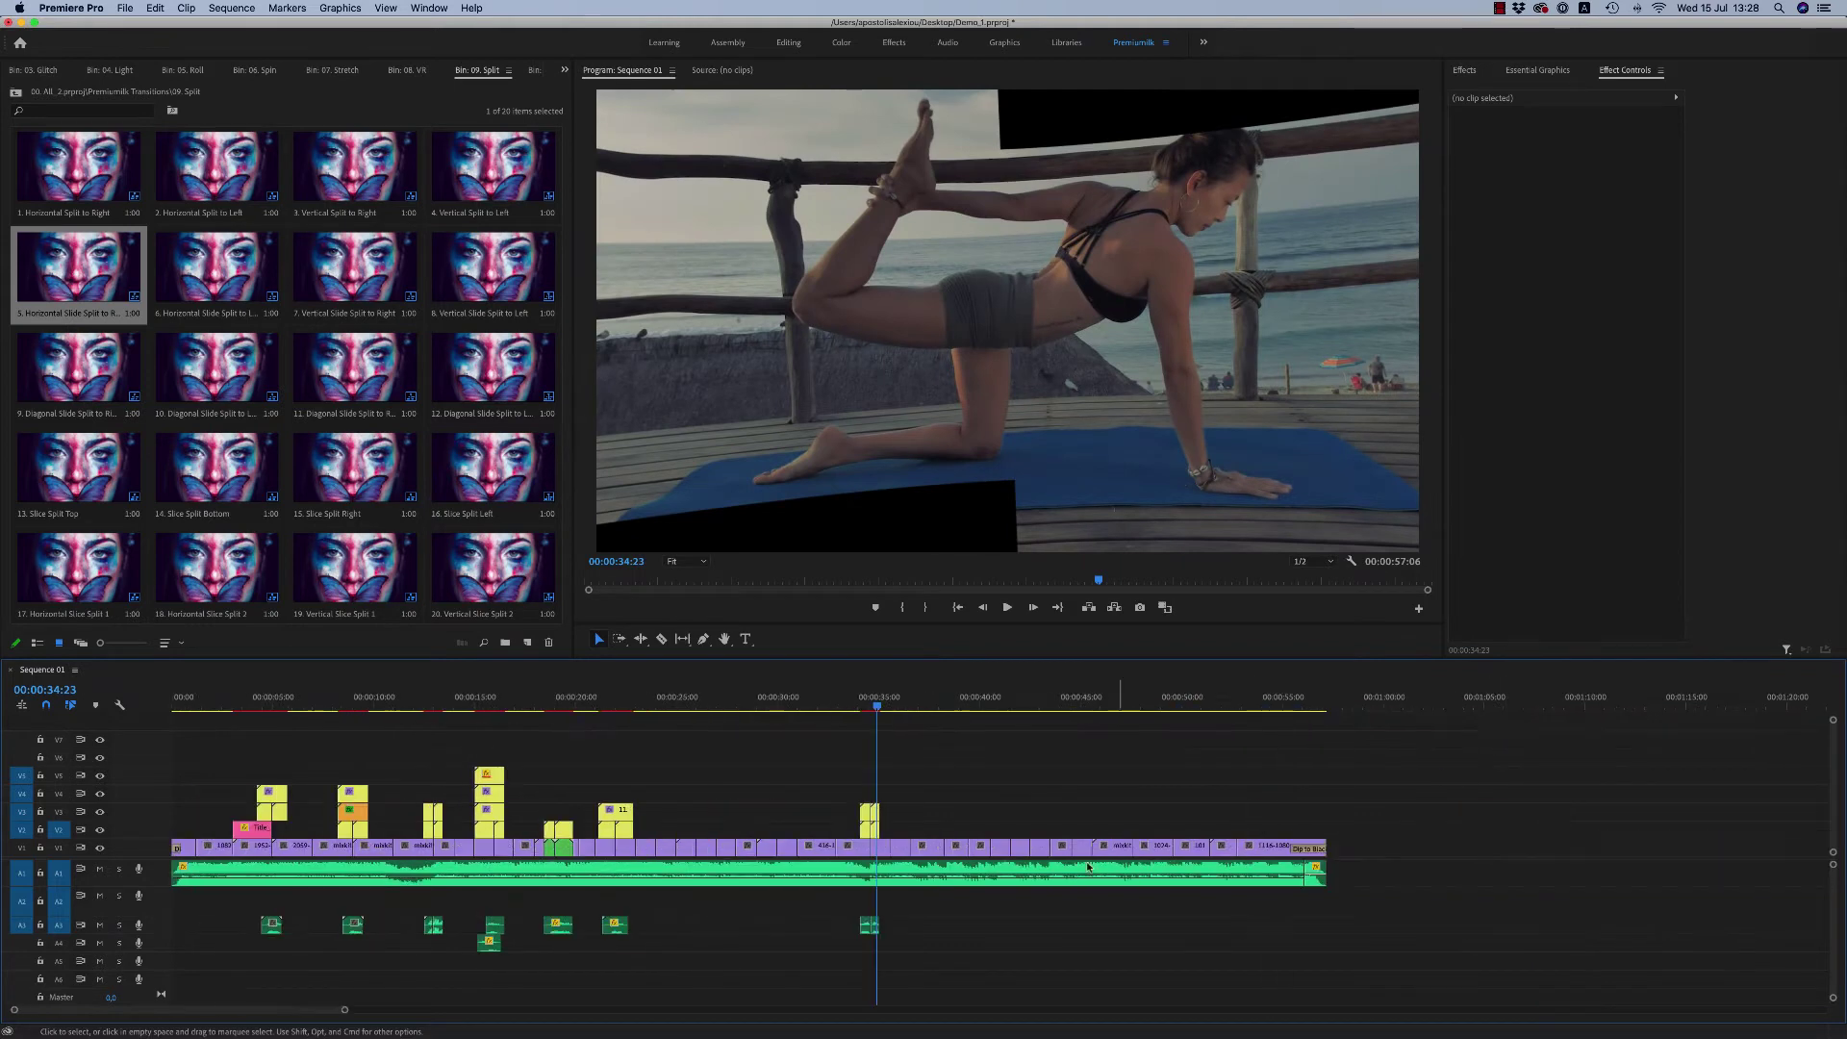
key(equal)
key(equal)
drag(1101, 797, 925, 825)
key(Delete)
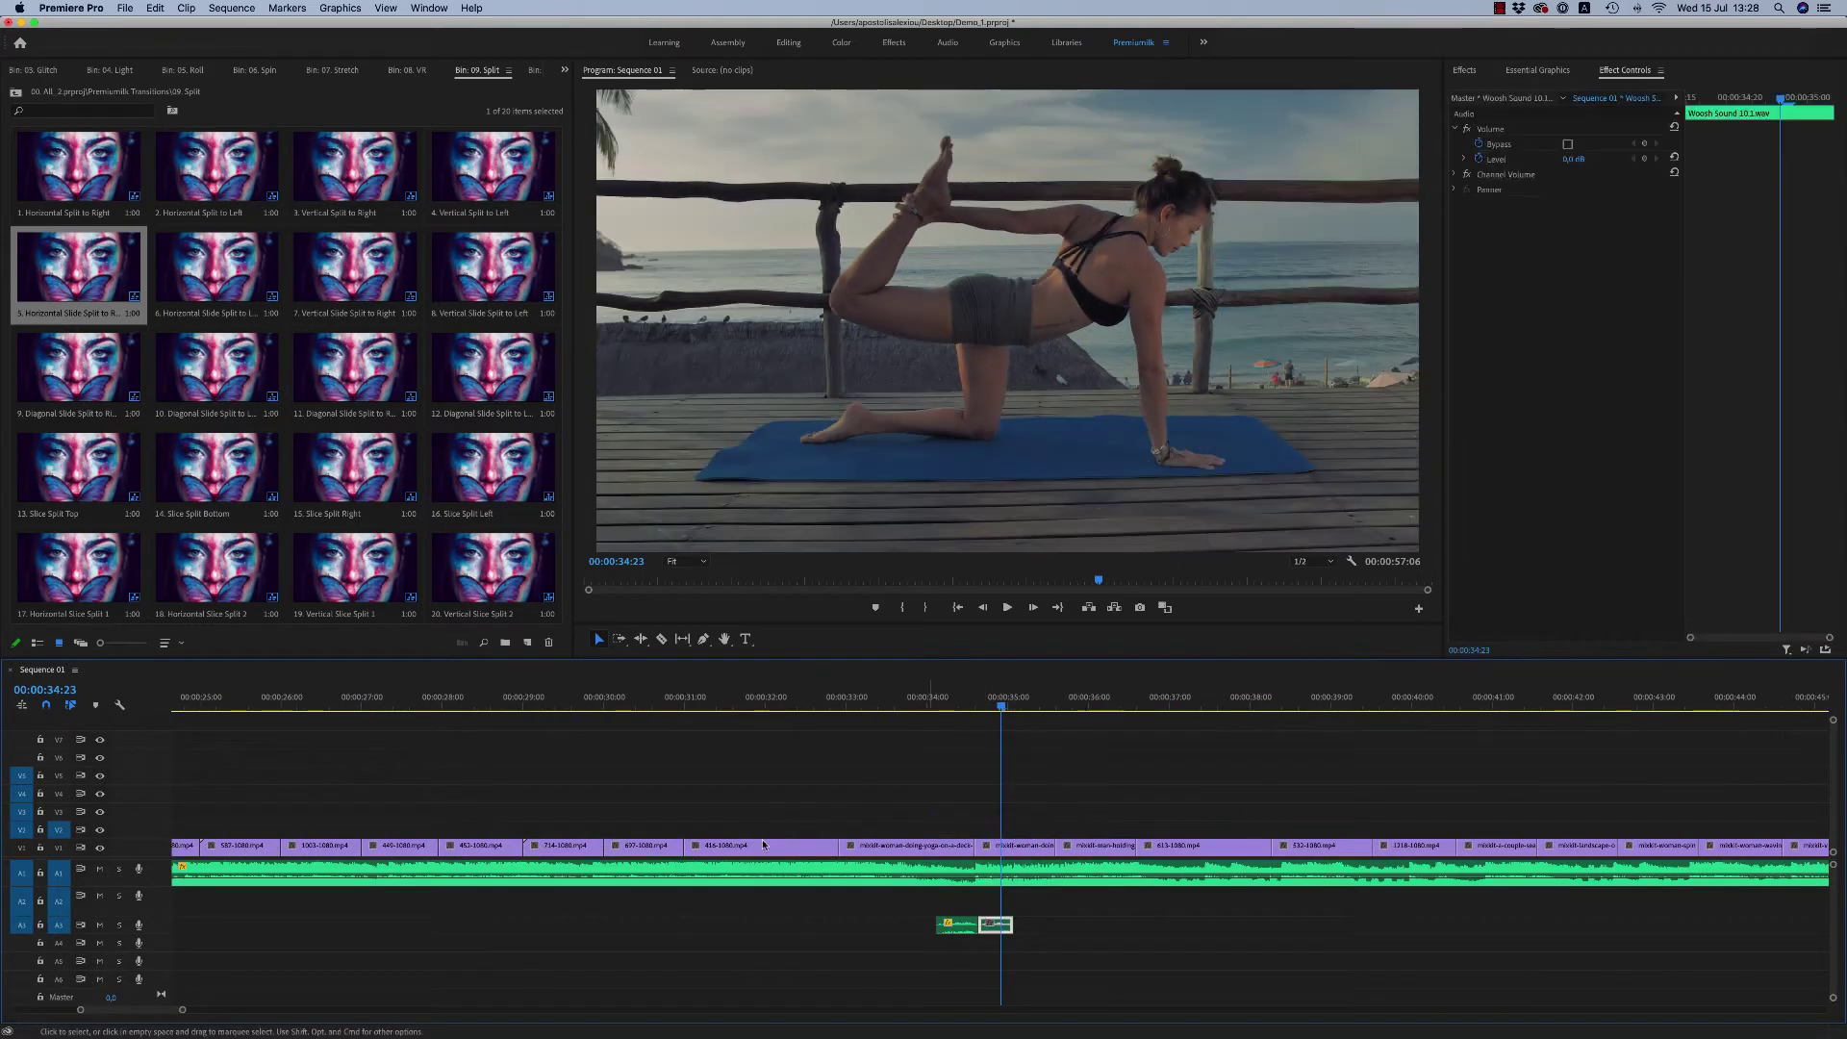
key(Delete)
Step: Place 13. Slice Split Top over the cut into the drone clip at about 36 seconds and preview it
click(70, 383)
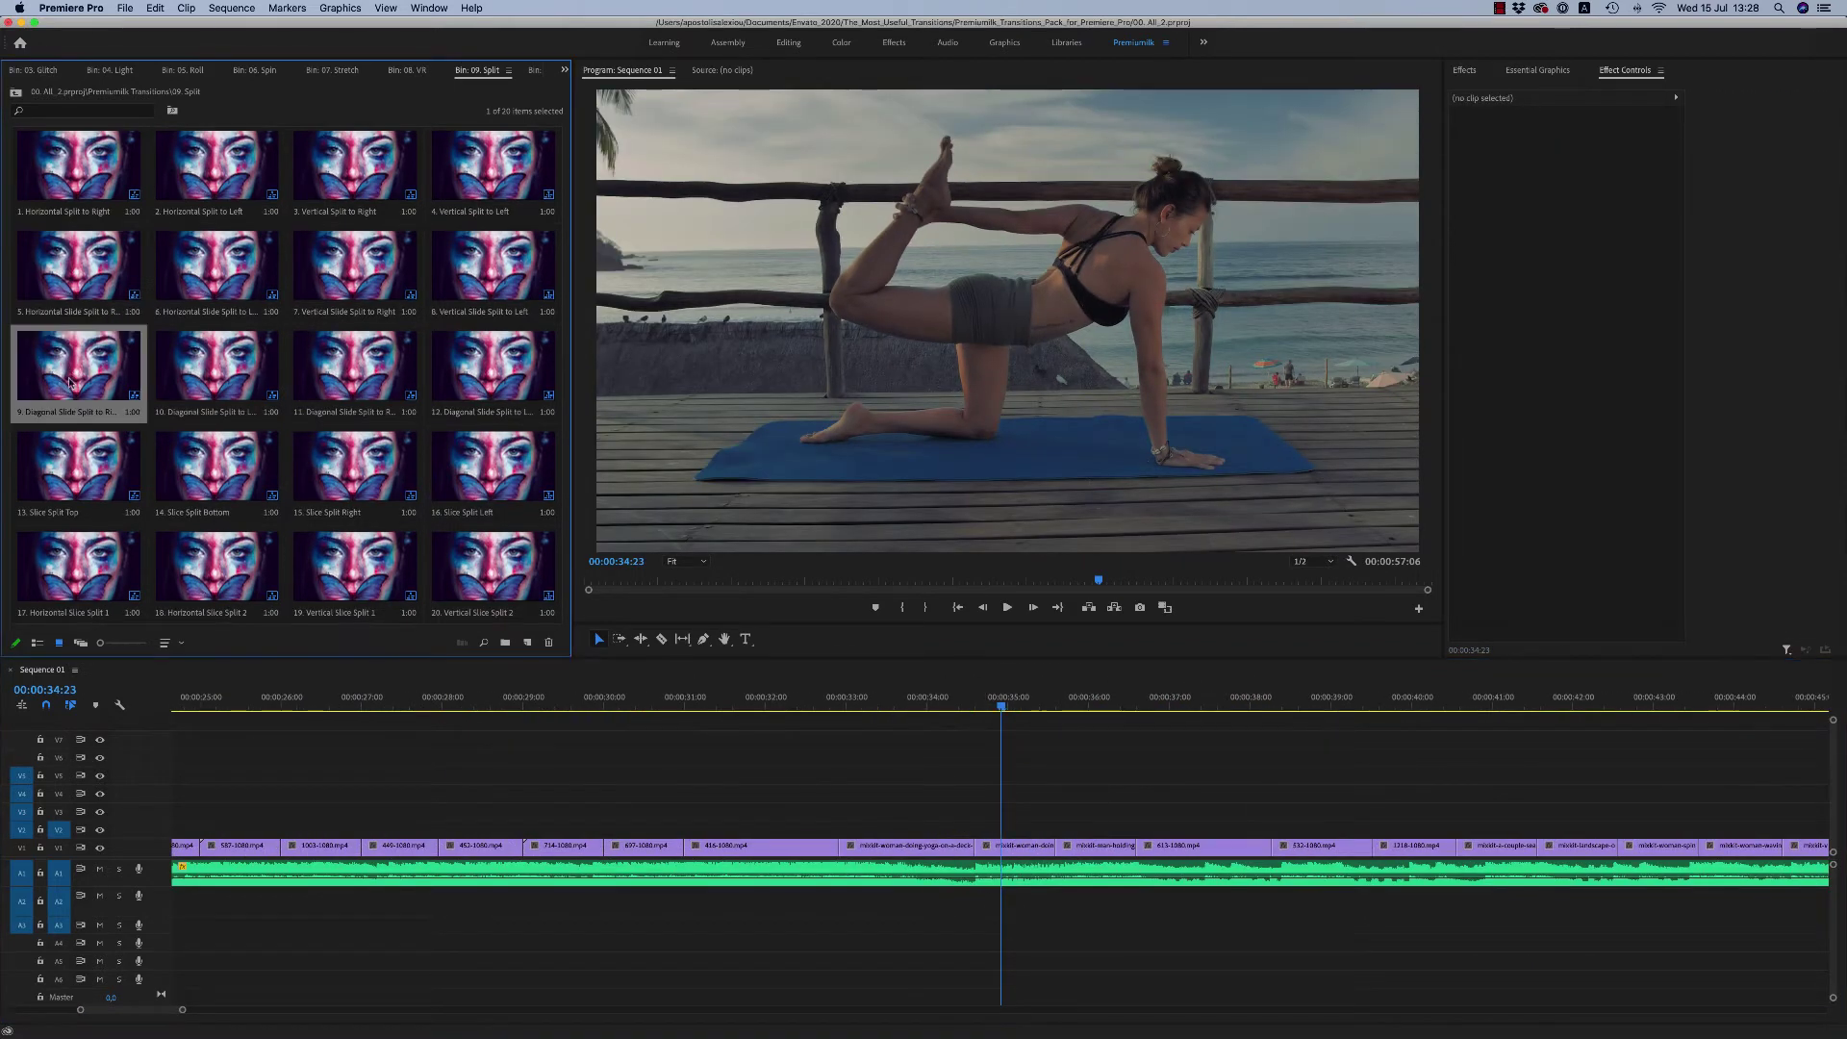
click(88, 489)
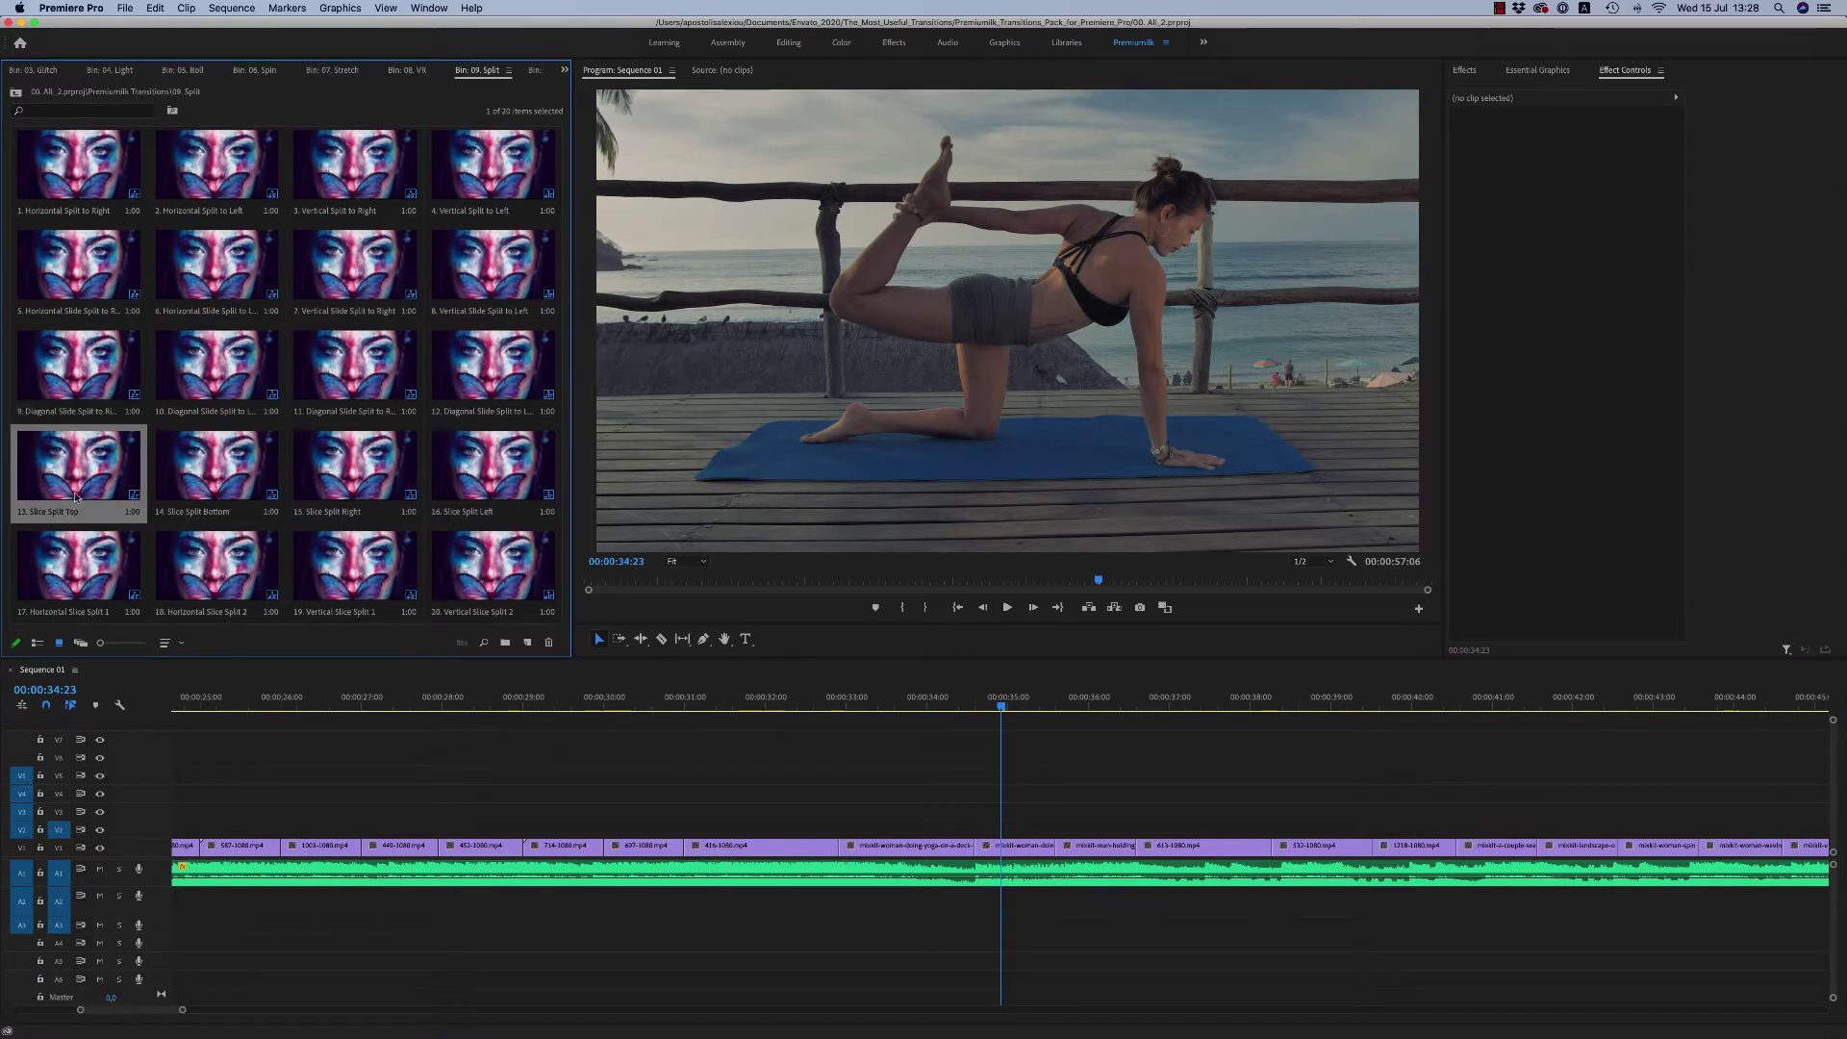
drag(662, 667, 1104, 828)
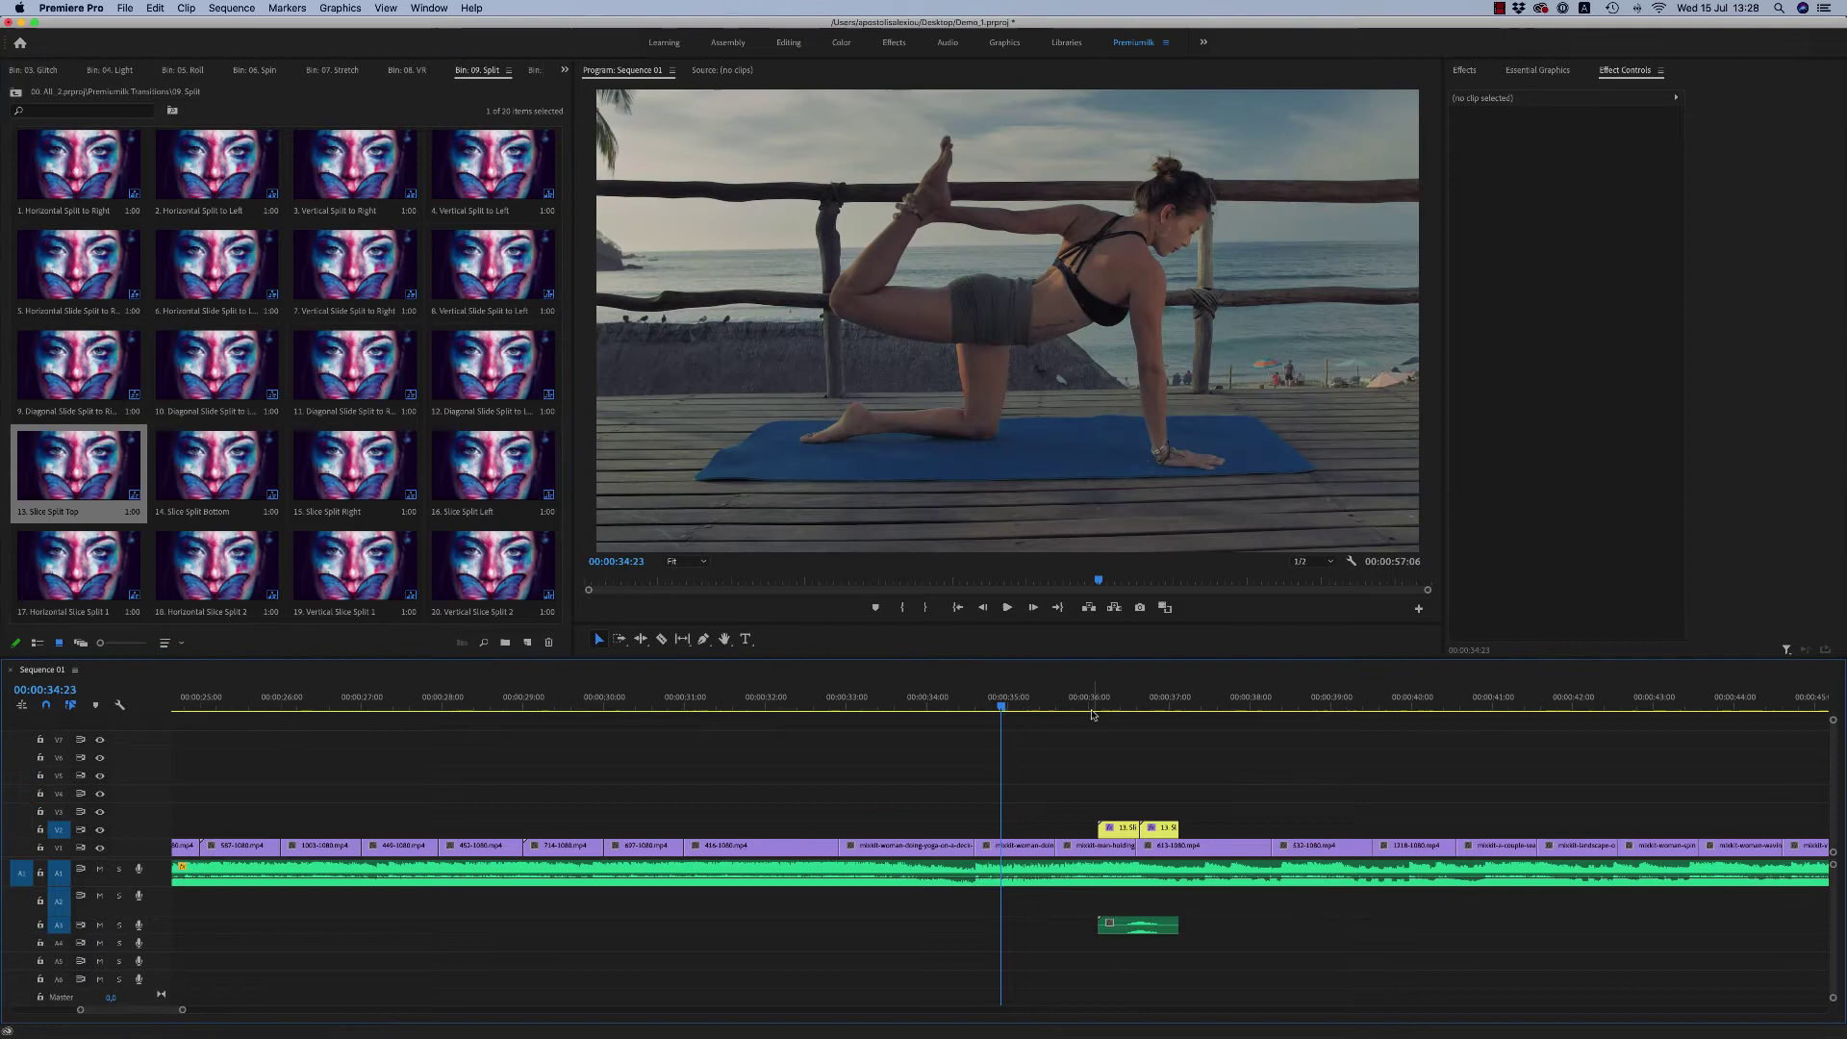
key(space)
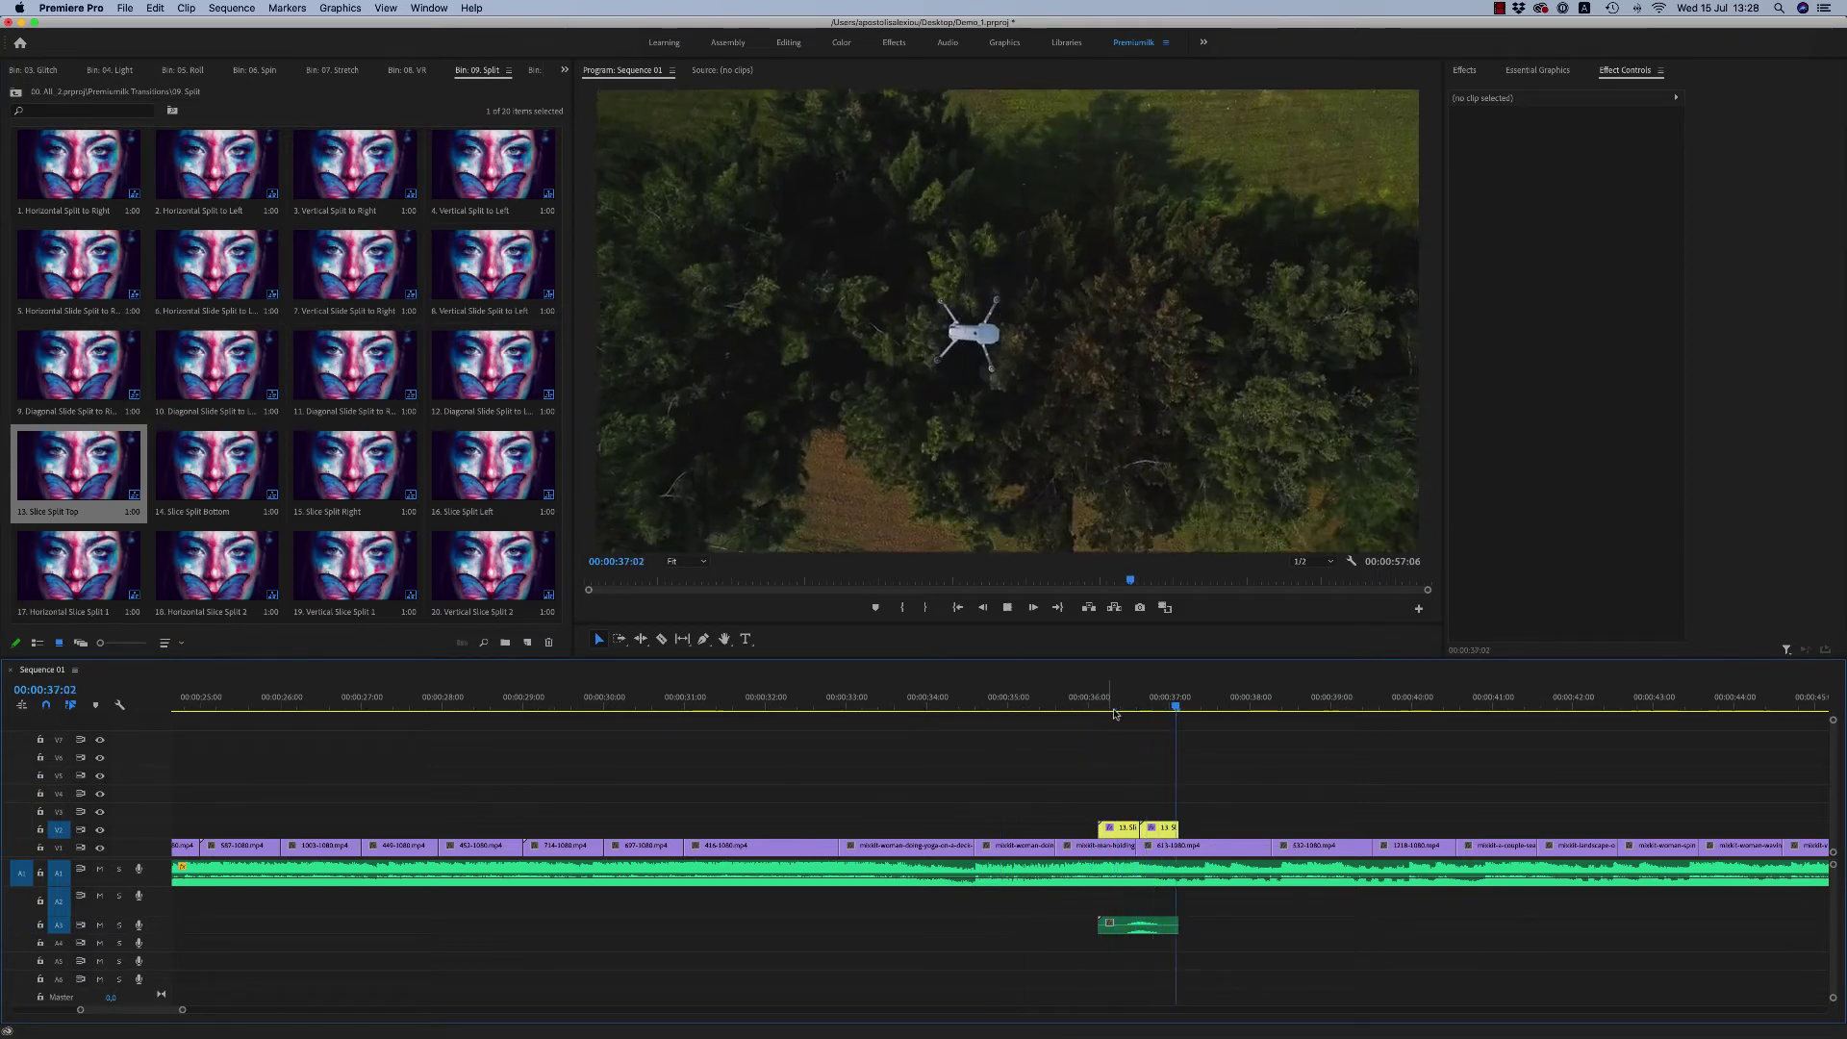
key(space)
Step: Delete the Slice Split Top transition with its sound effect and open the 10. Mix bin
key(Delete)
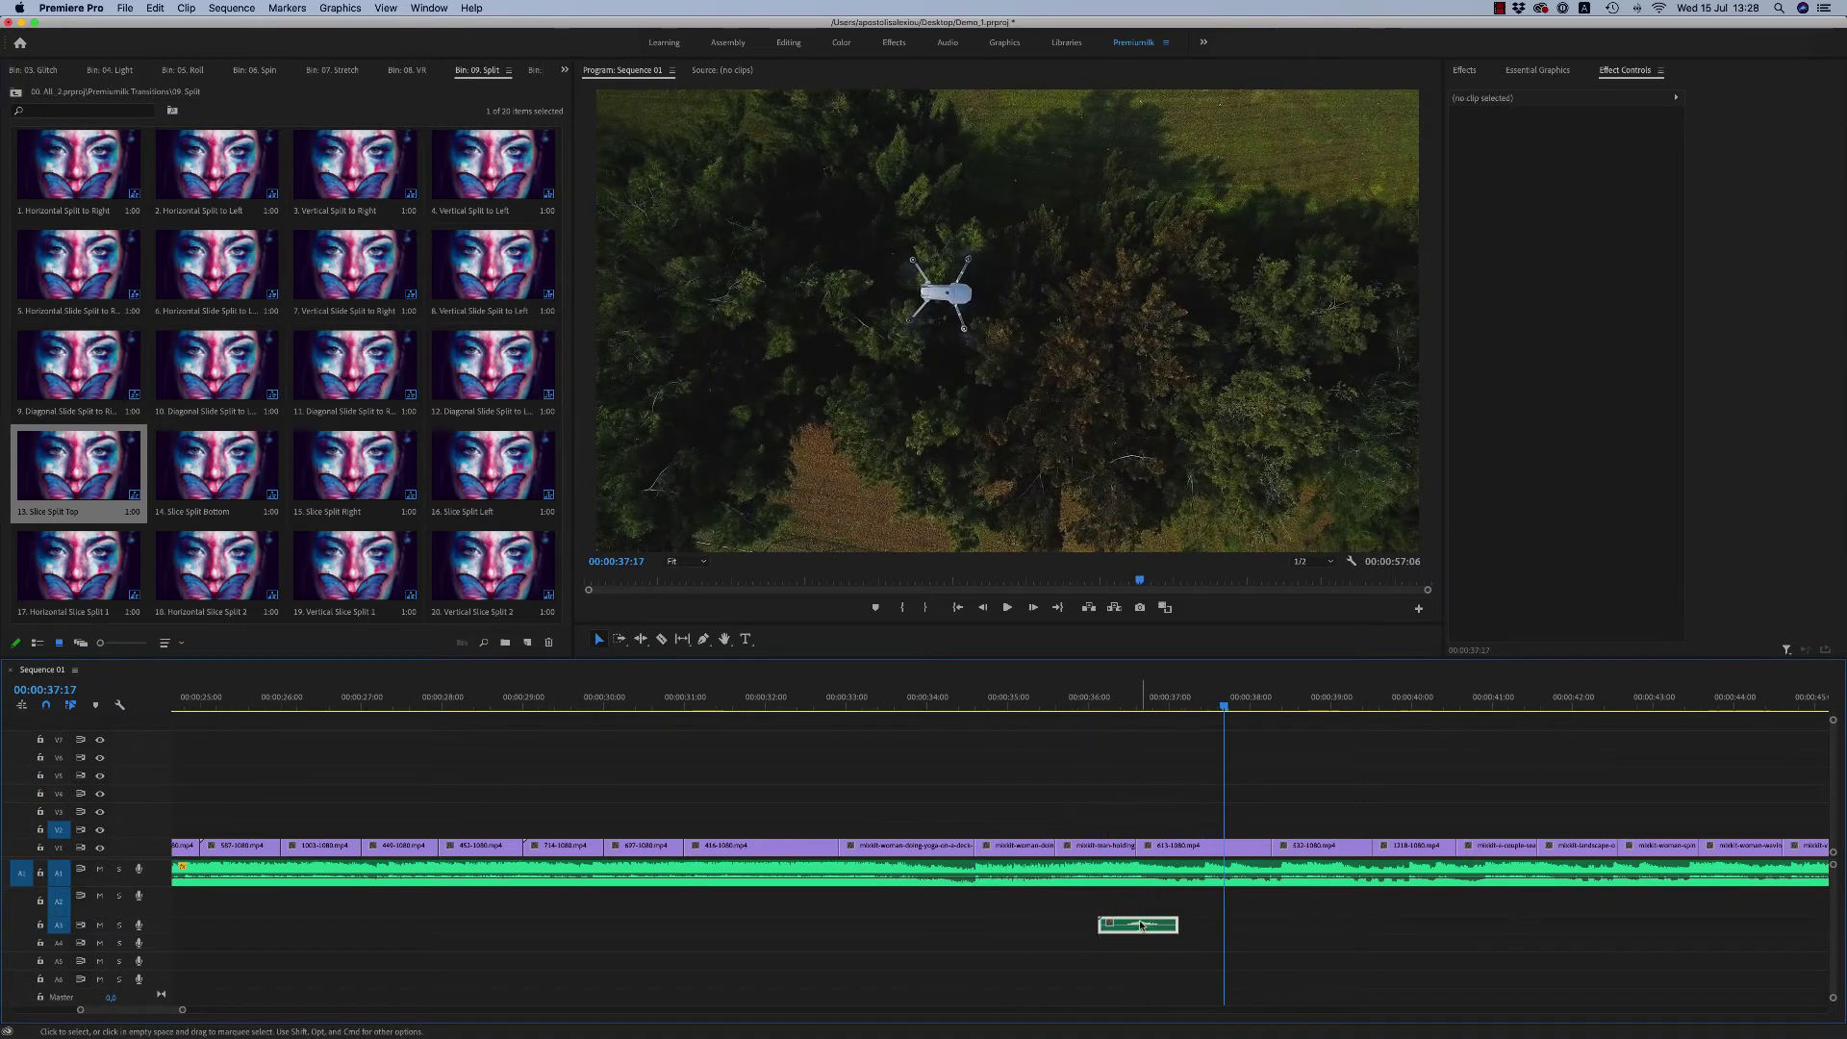
click(565, 69)
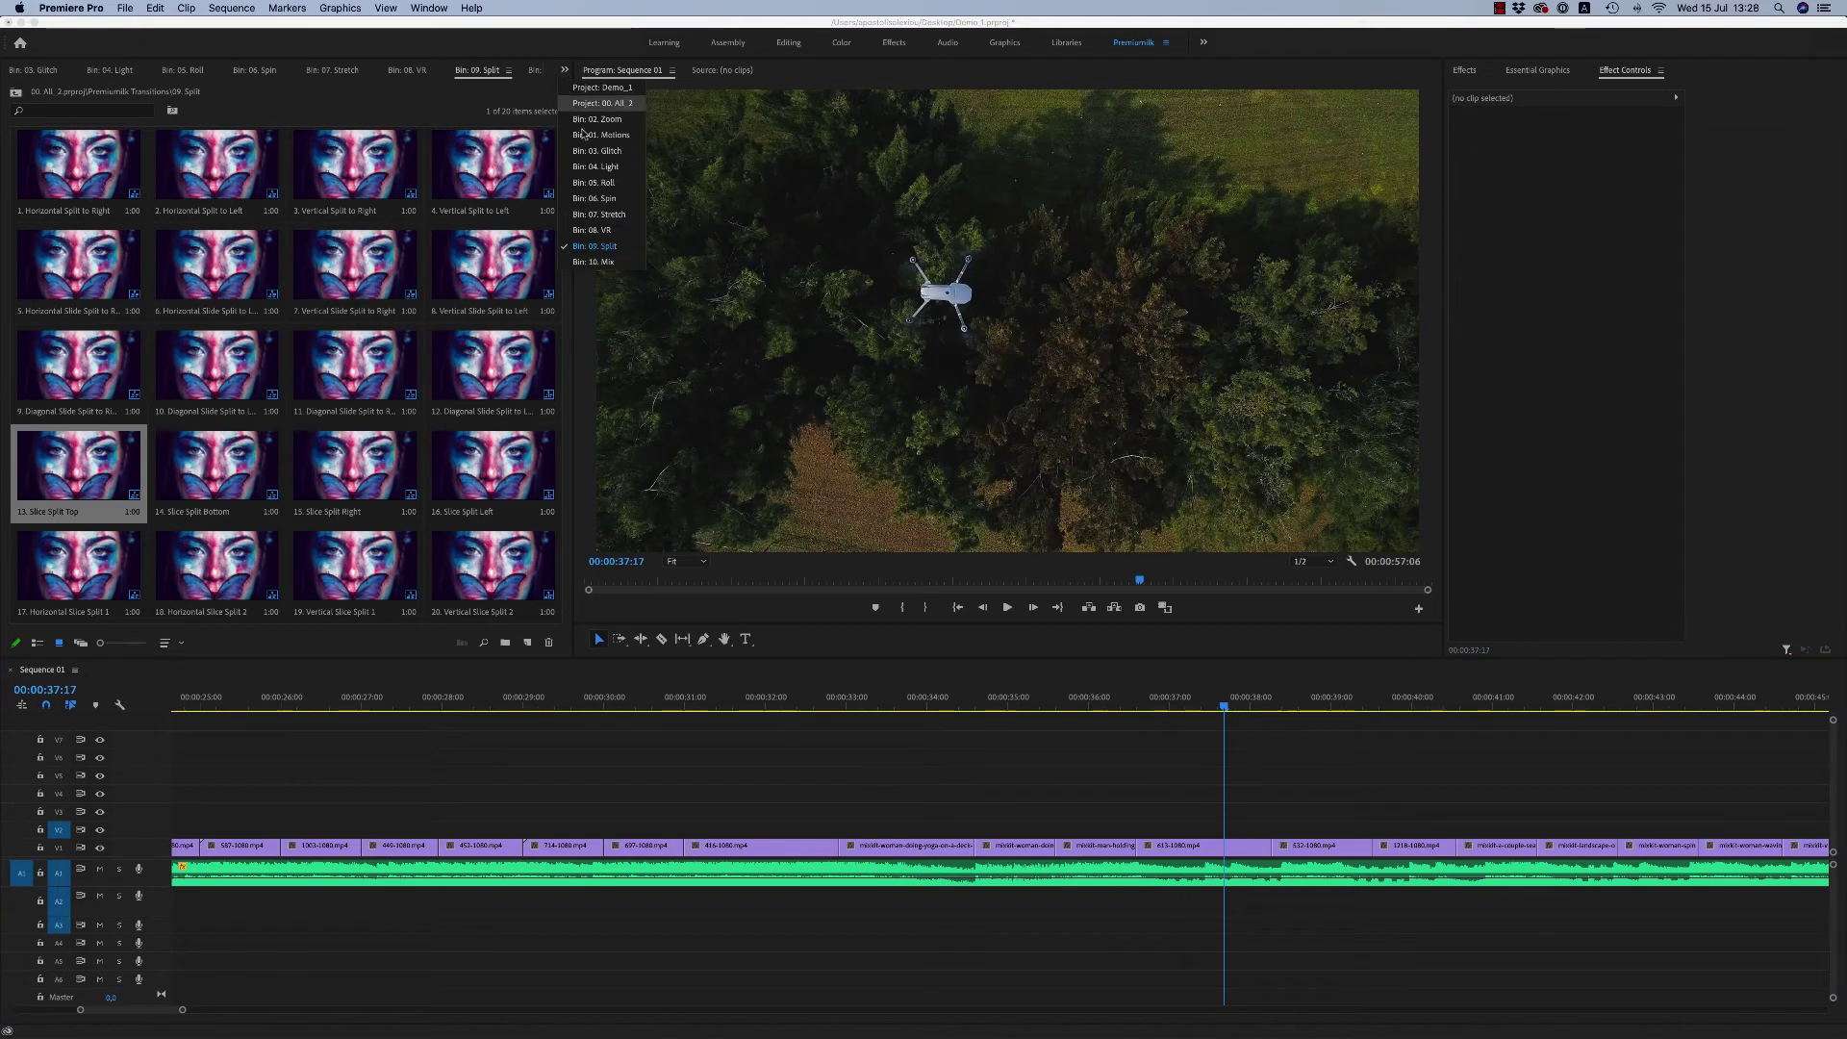
click(595, 261)
mouse_move(555, 178)
mouse_down()
mouse_move(556, 609)
mouse_move(568, 202)
mouse_up()
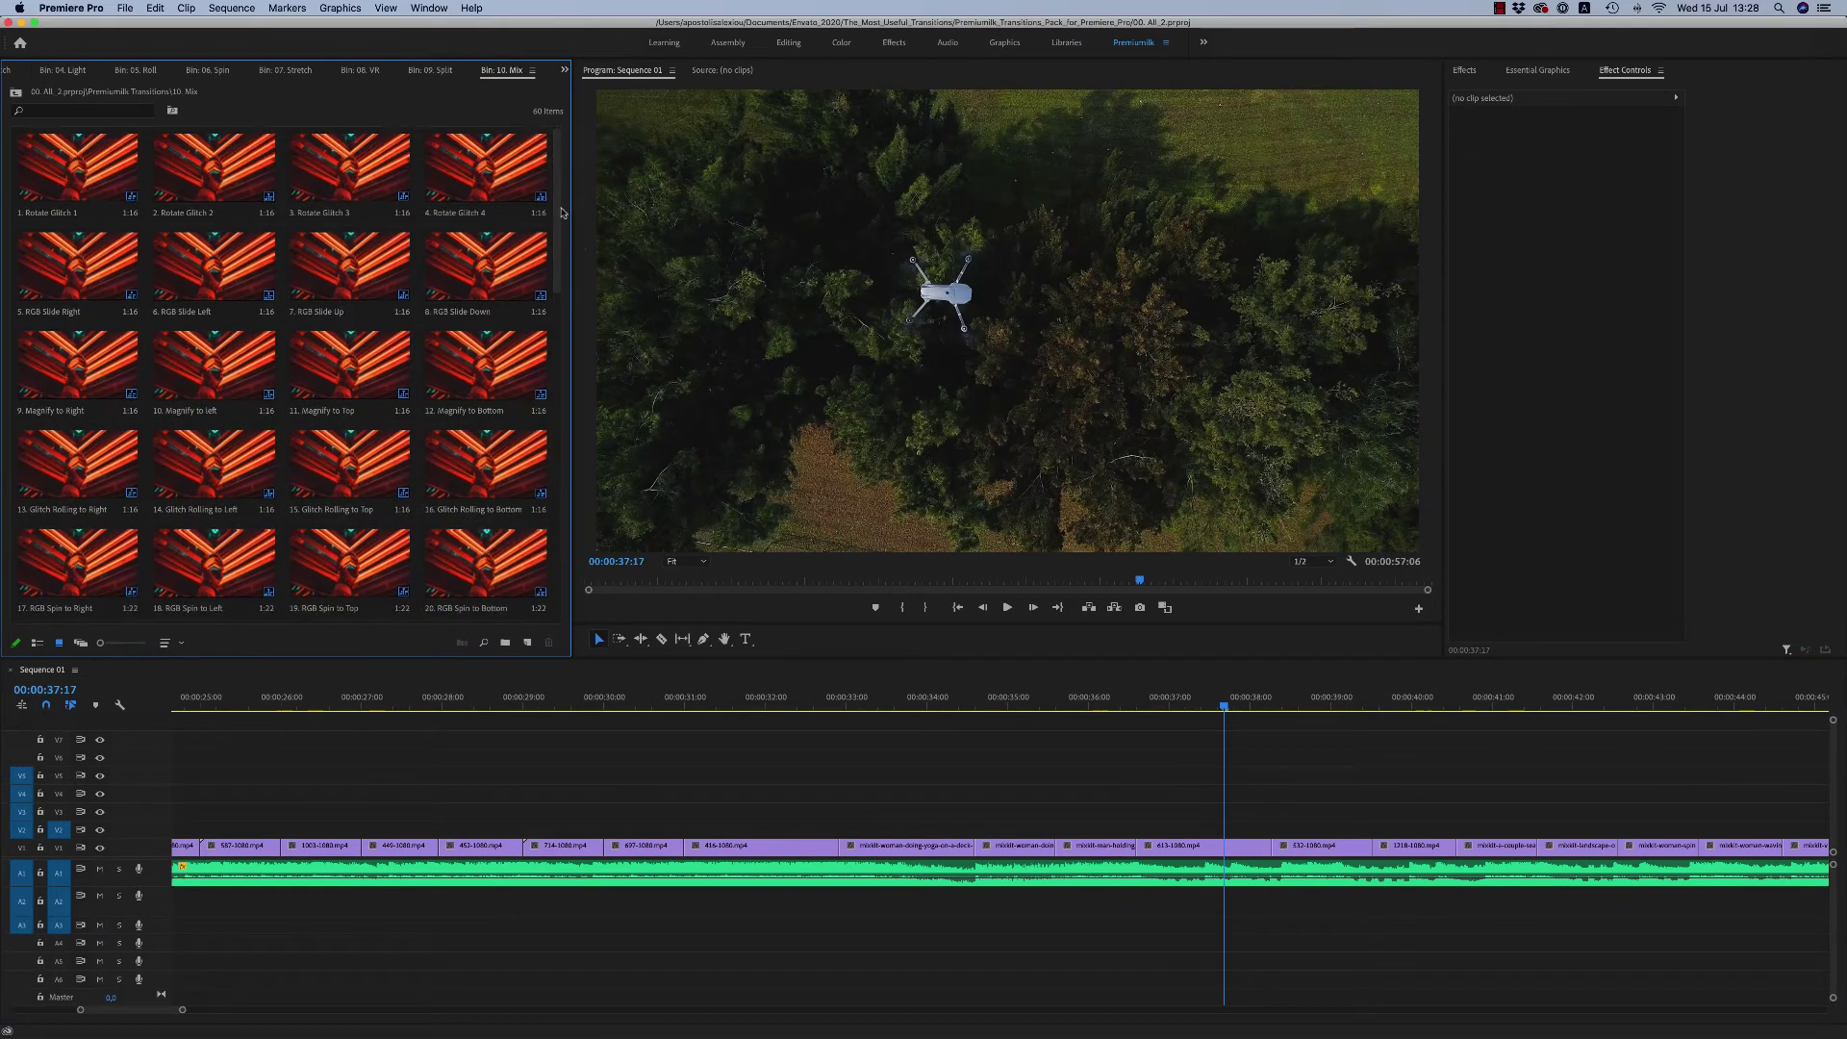
Step: Place 1. Rotate Glitch 1 over the cut after the drone clip at about 38 seconds and preview it
click(69, 171)
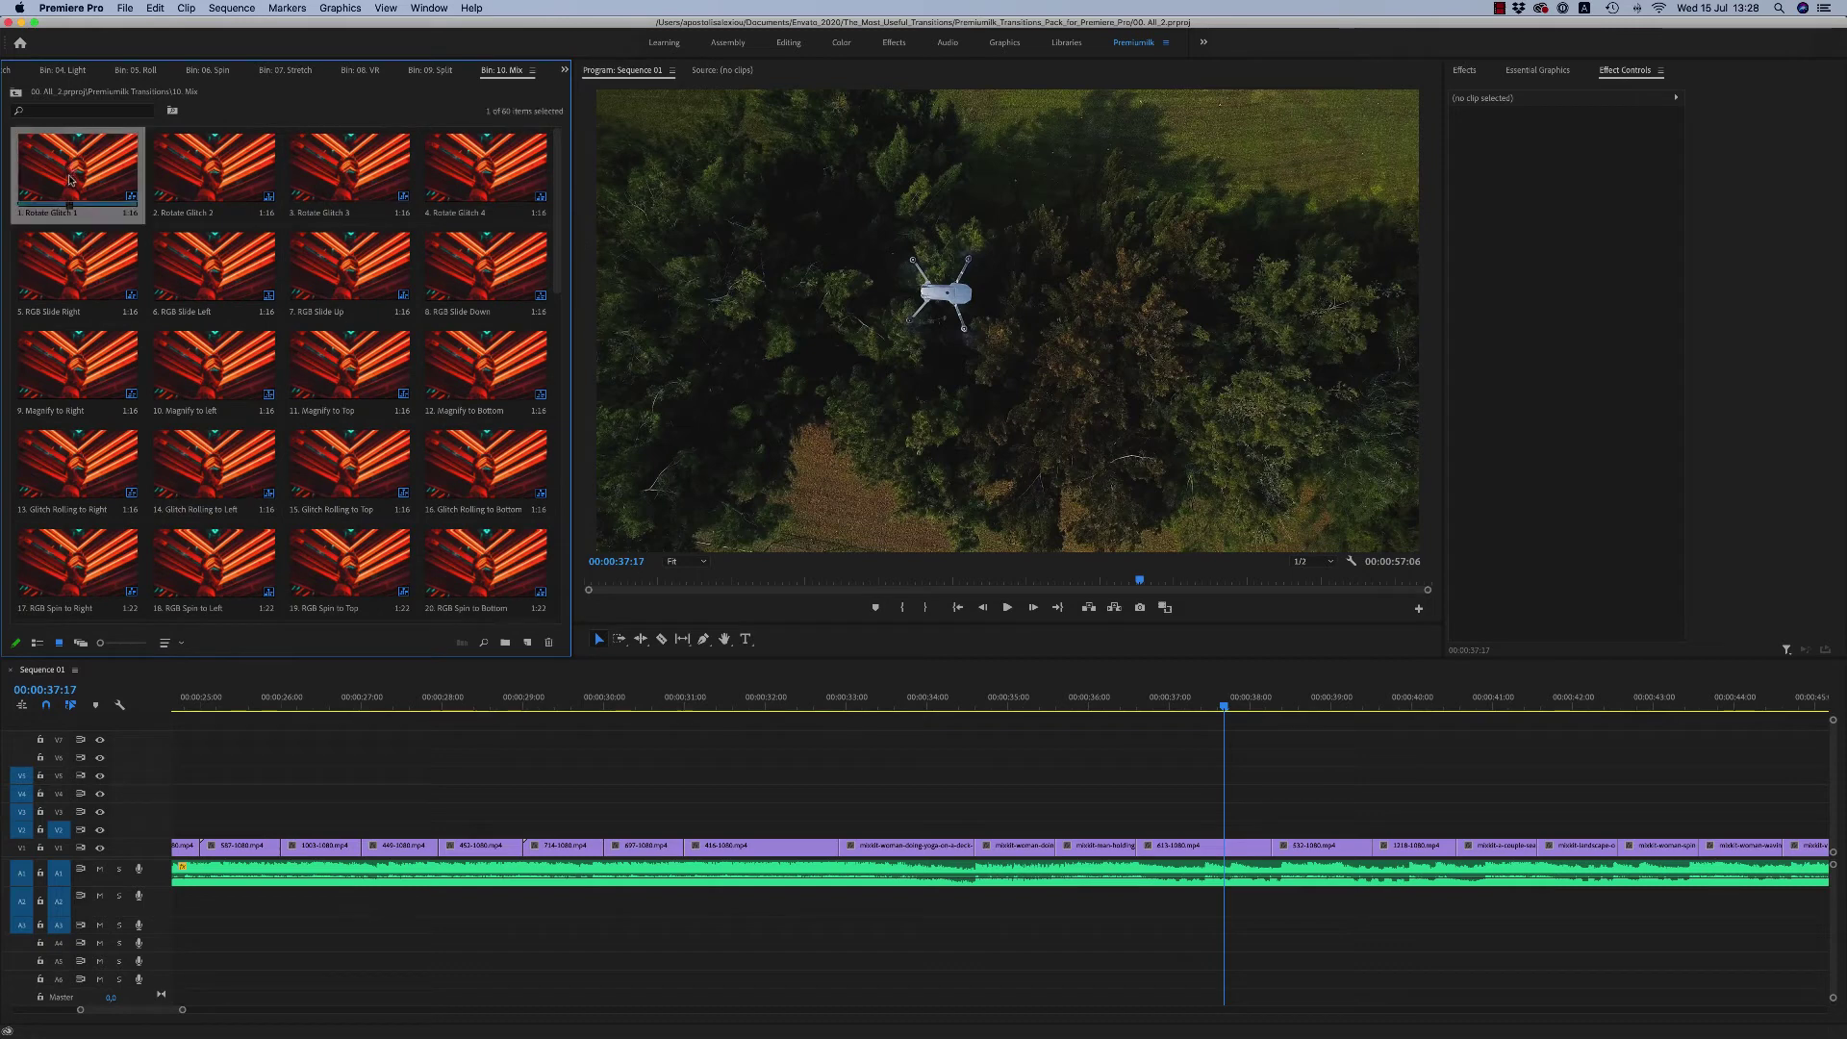
drag(69, 179, 1280, 834)
click(1209, 703)
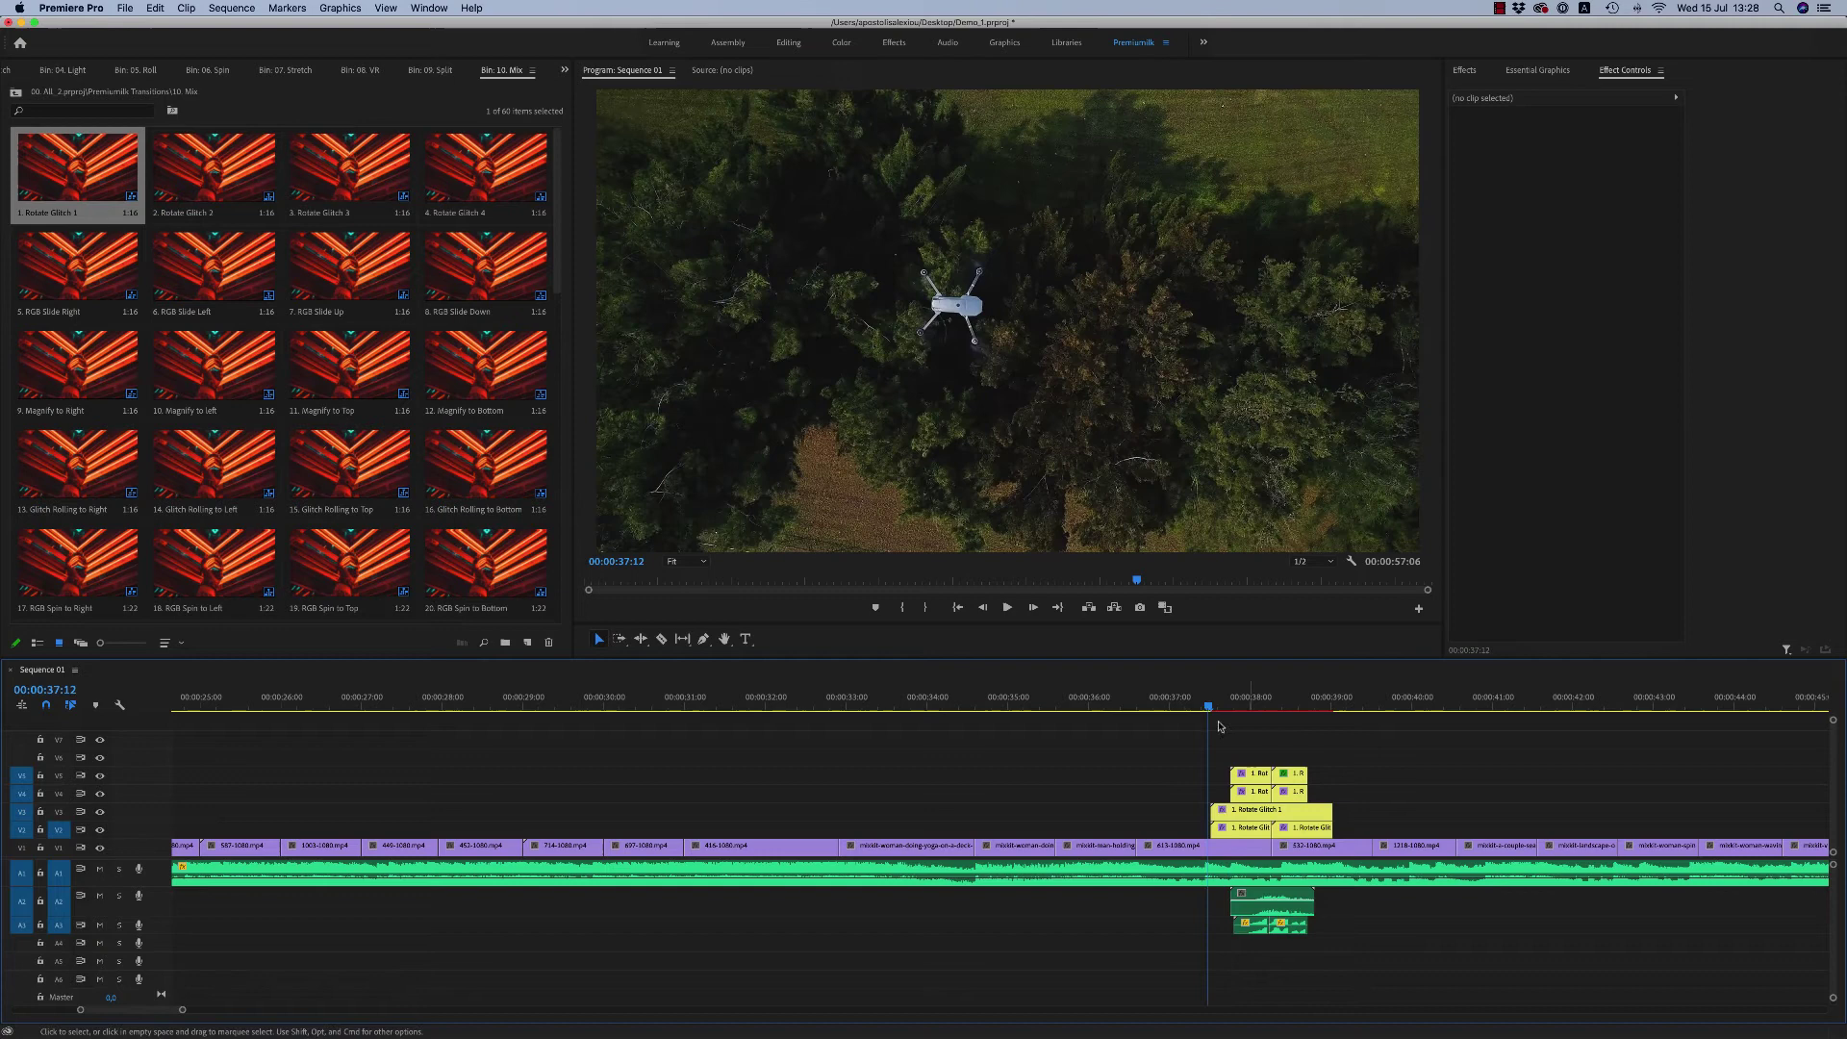
key(space)
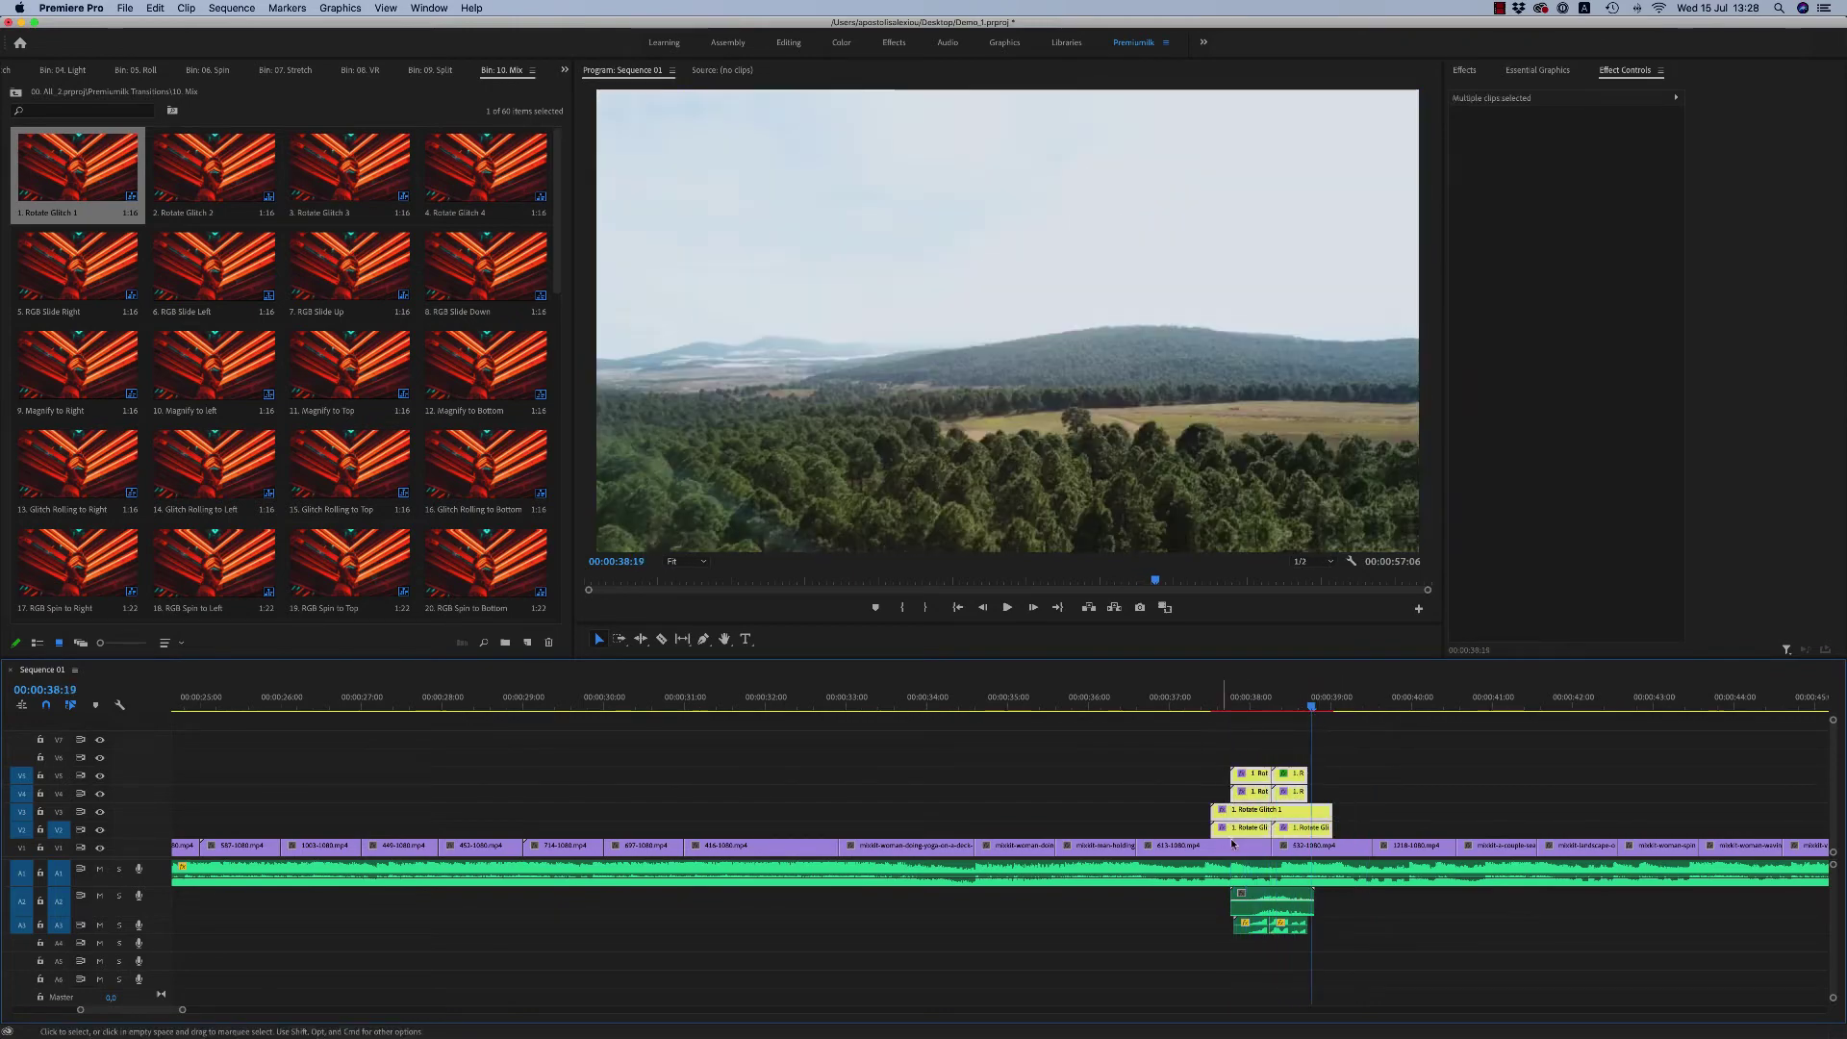
Step: Remove the Rotate Glitch 1 transition and its sound effects from Sequence 01
key(Delete)
key(super+z)
key(super+z)
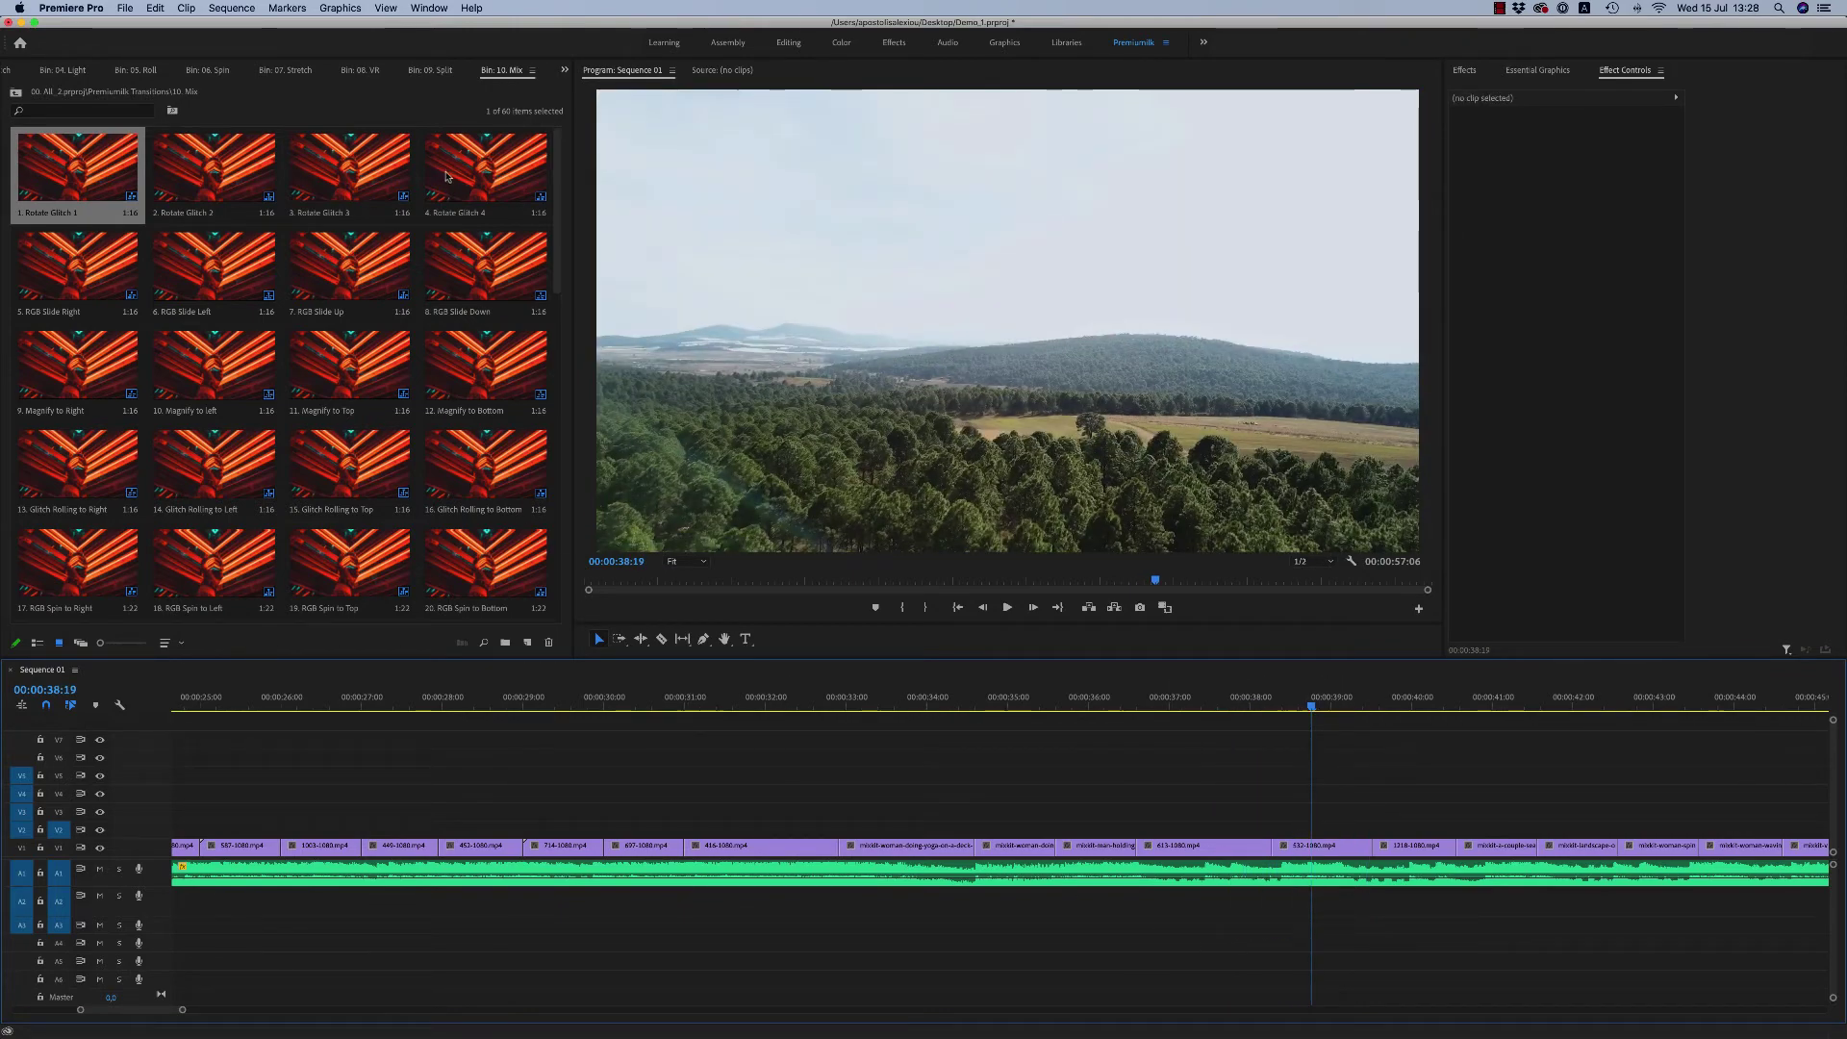
Step: Open 4. Rotate Glitch 4 as its own sequence, play it and close it again
double_click(445, 176)
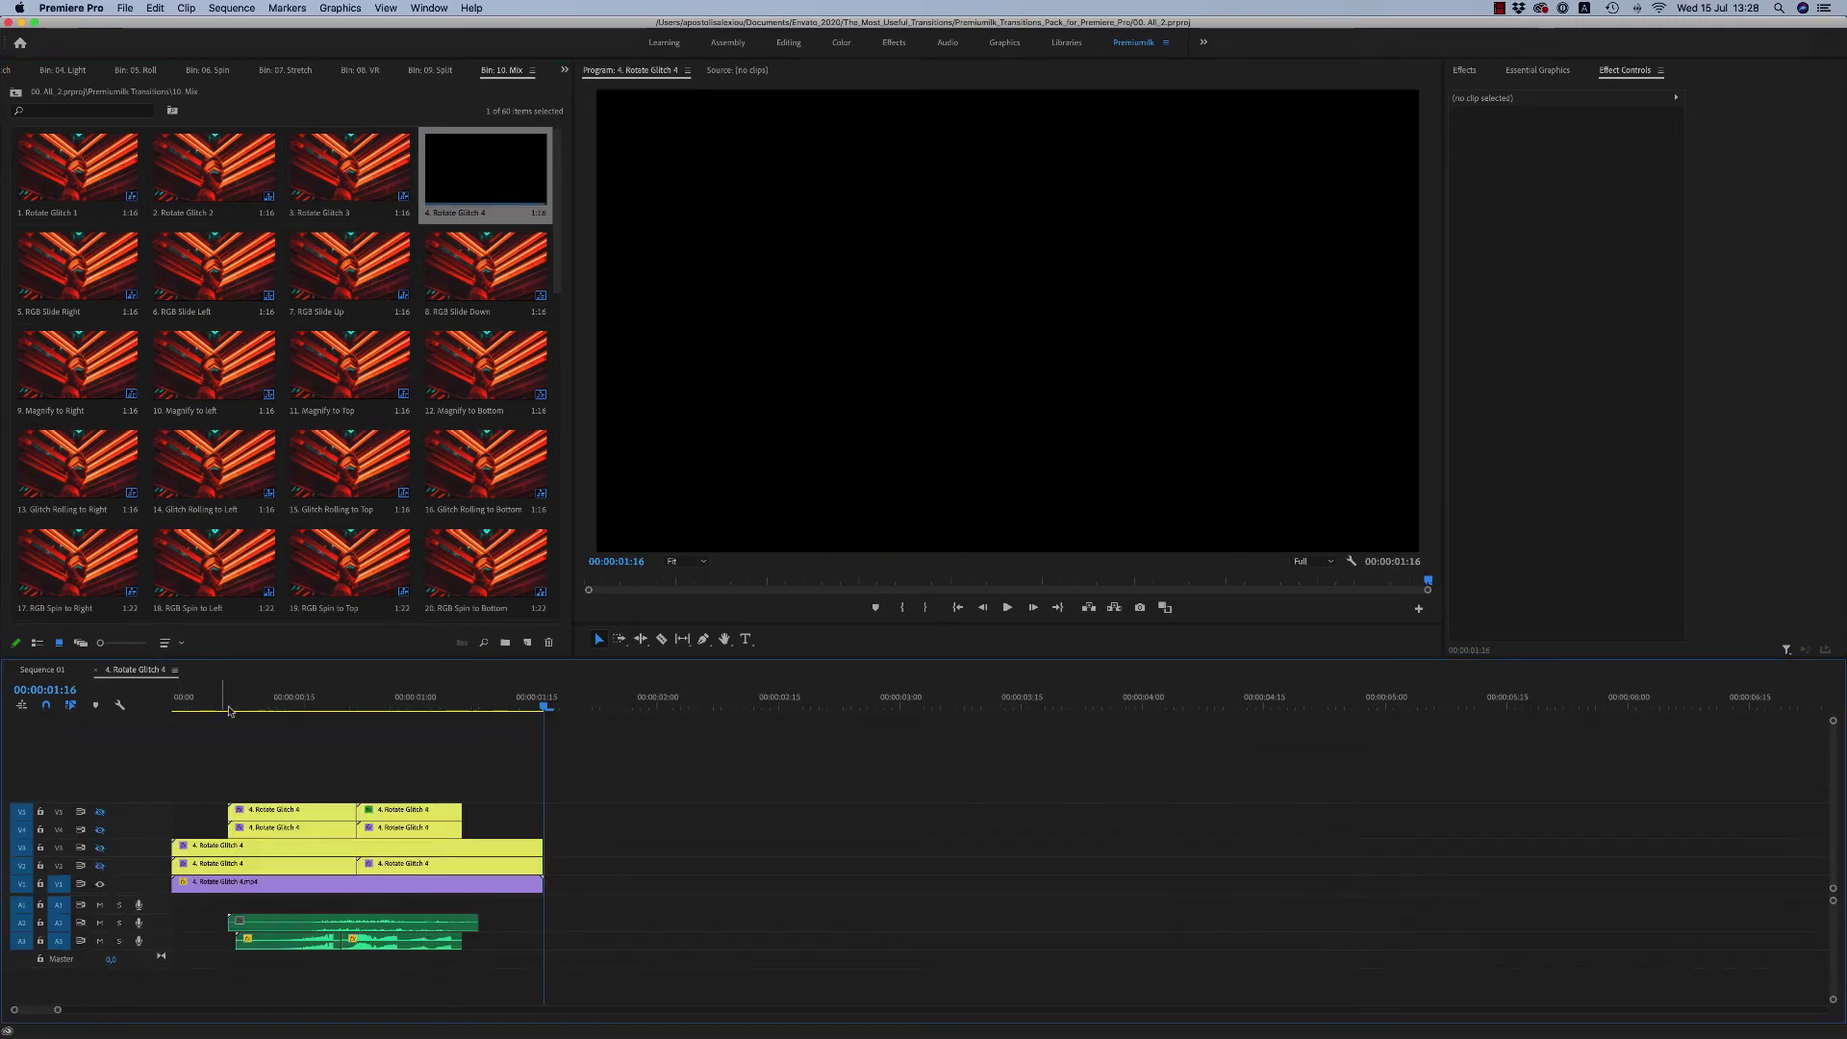
click(229, 712)
key(space)
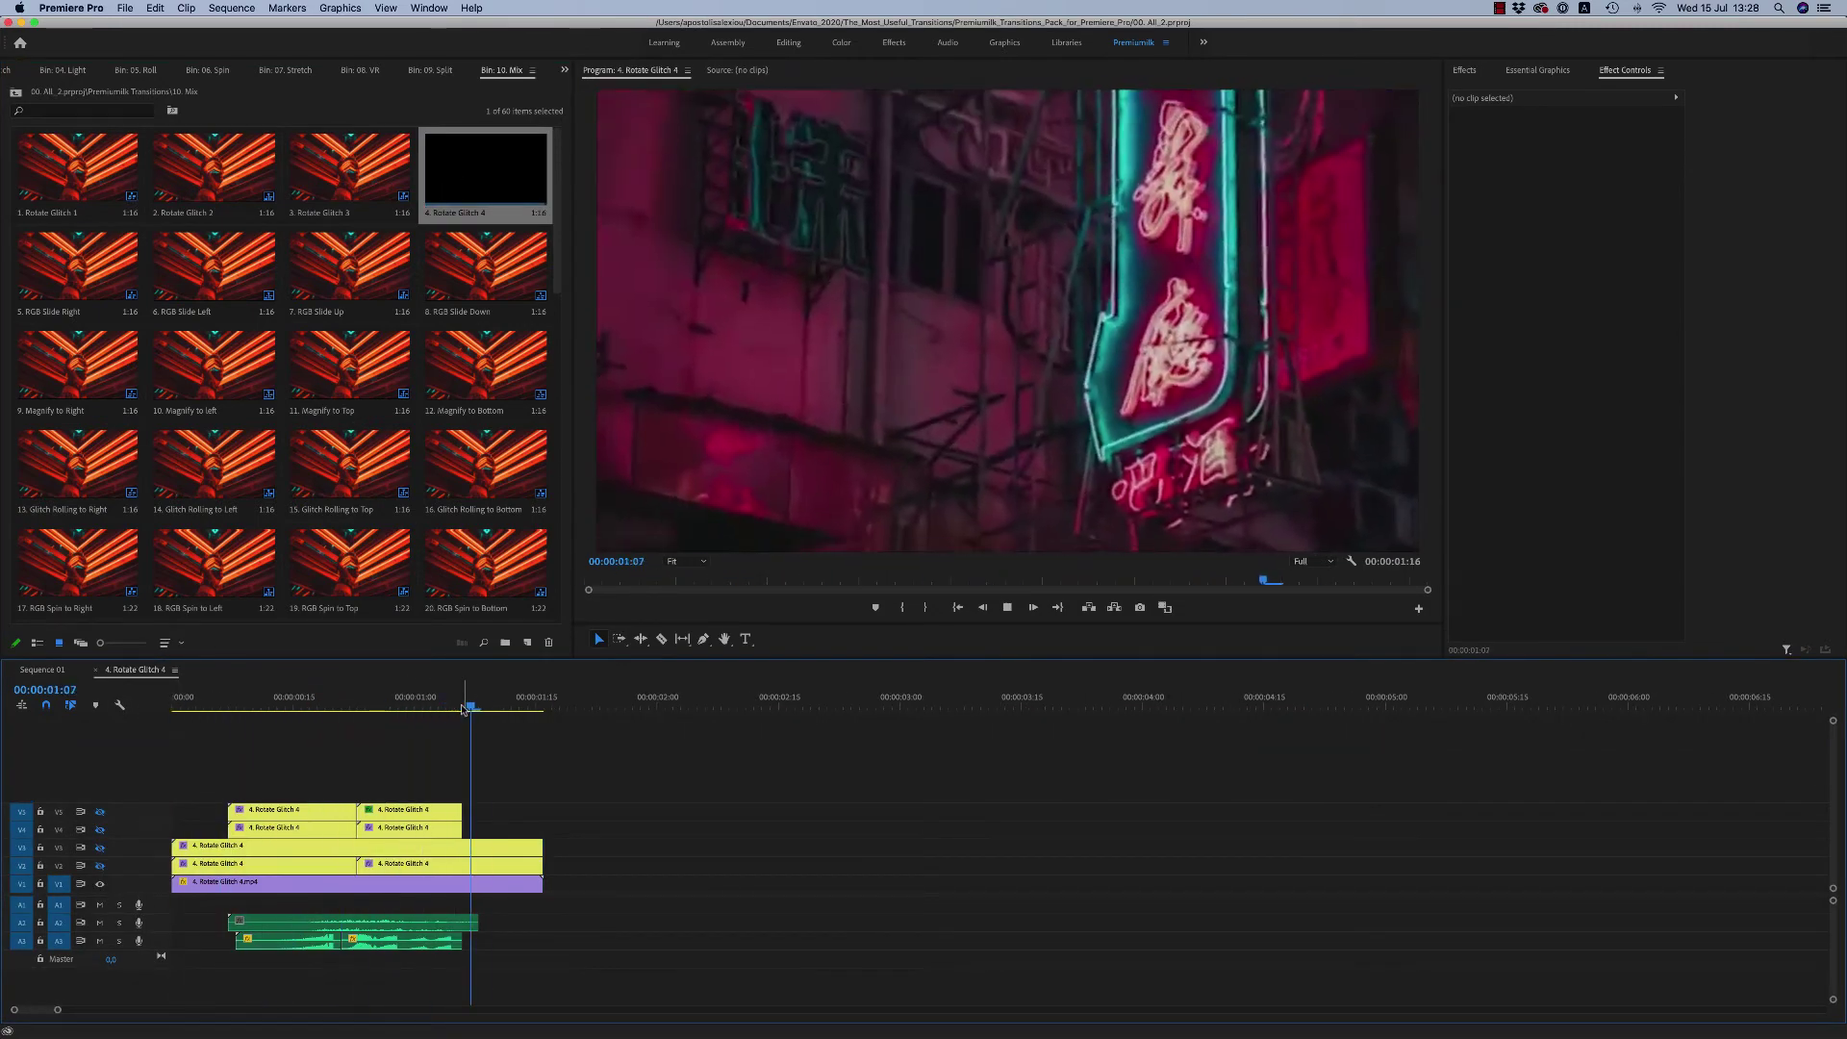
click(95, 669)
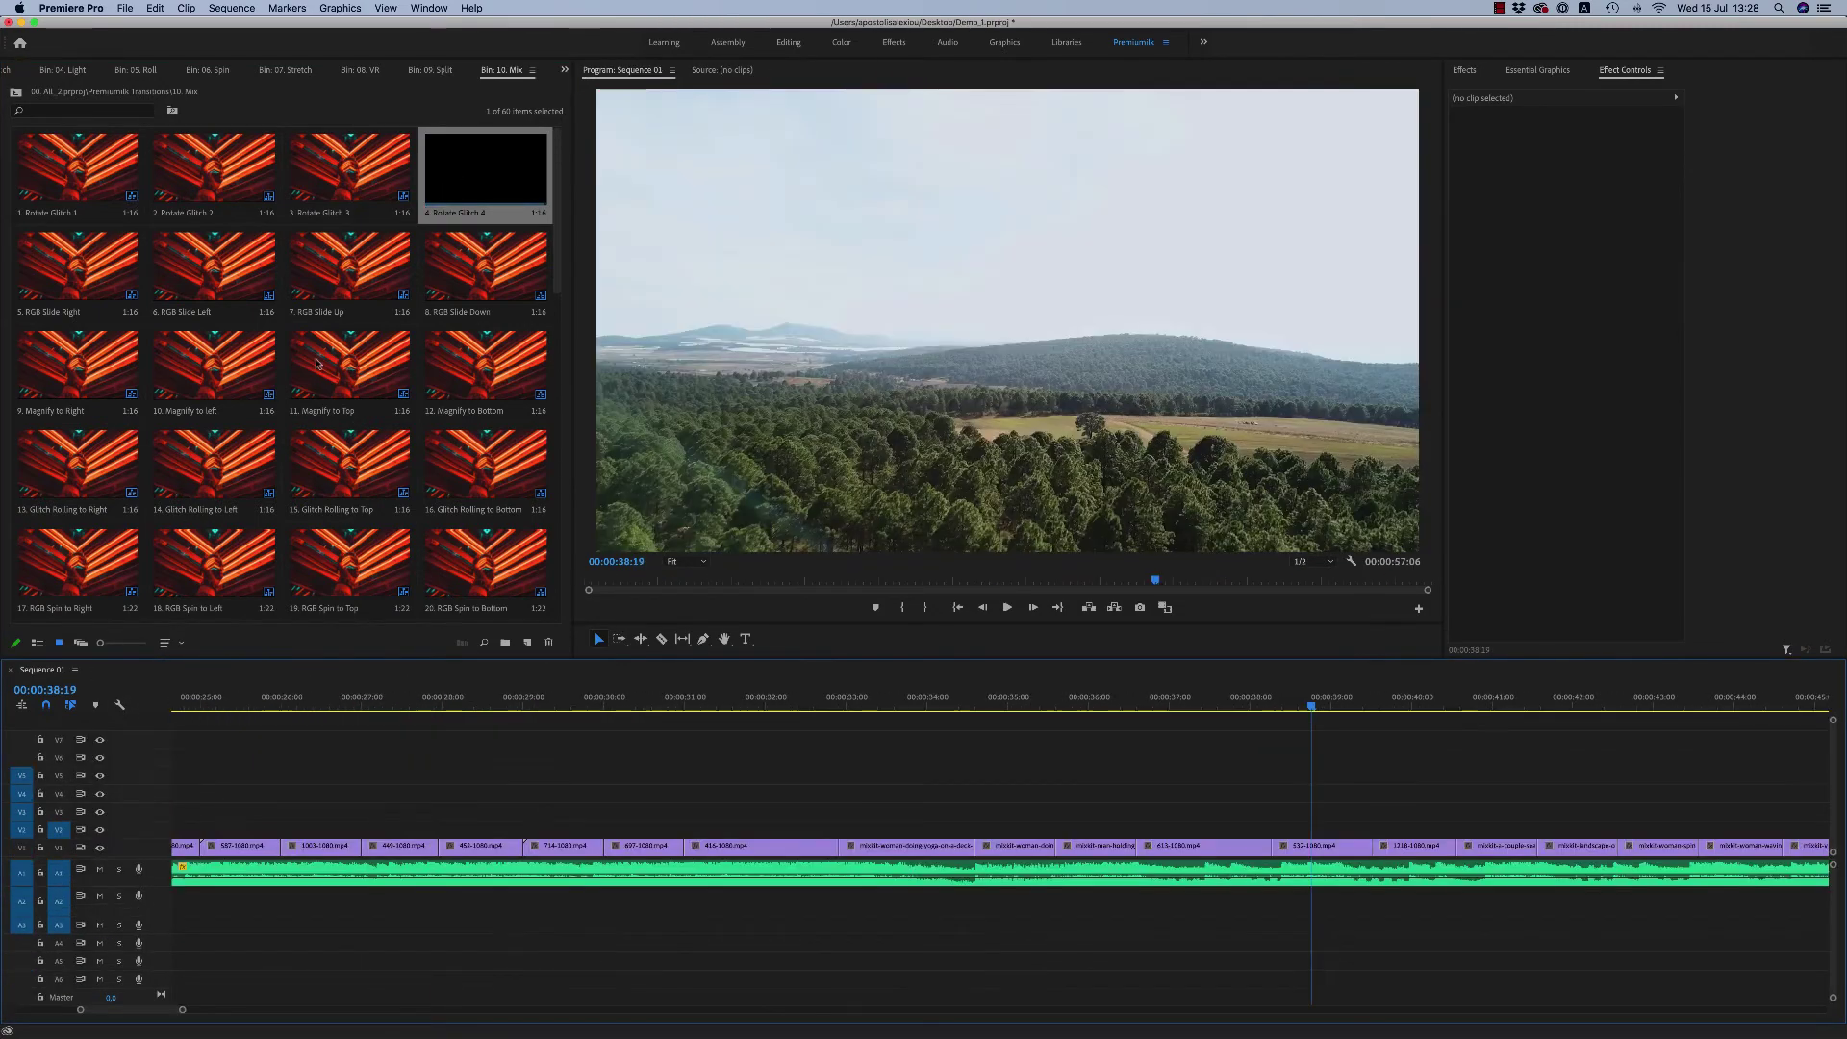
Step: Open 7. RGB Slide Up as its own sequence, play it through and return to Sequence 01
double_click(348, 285)
key(space)
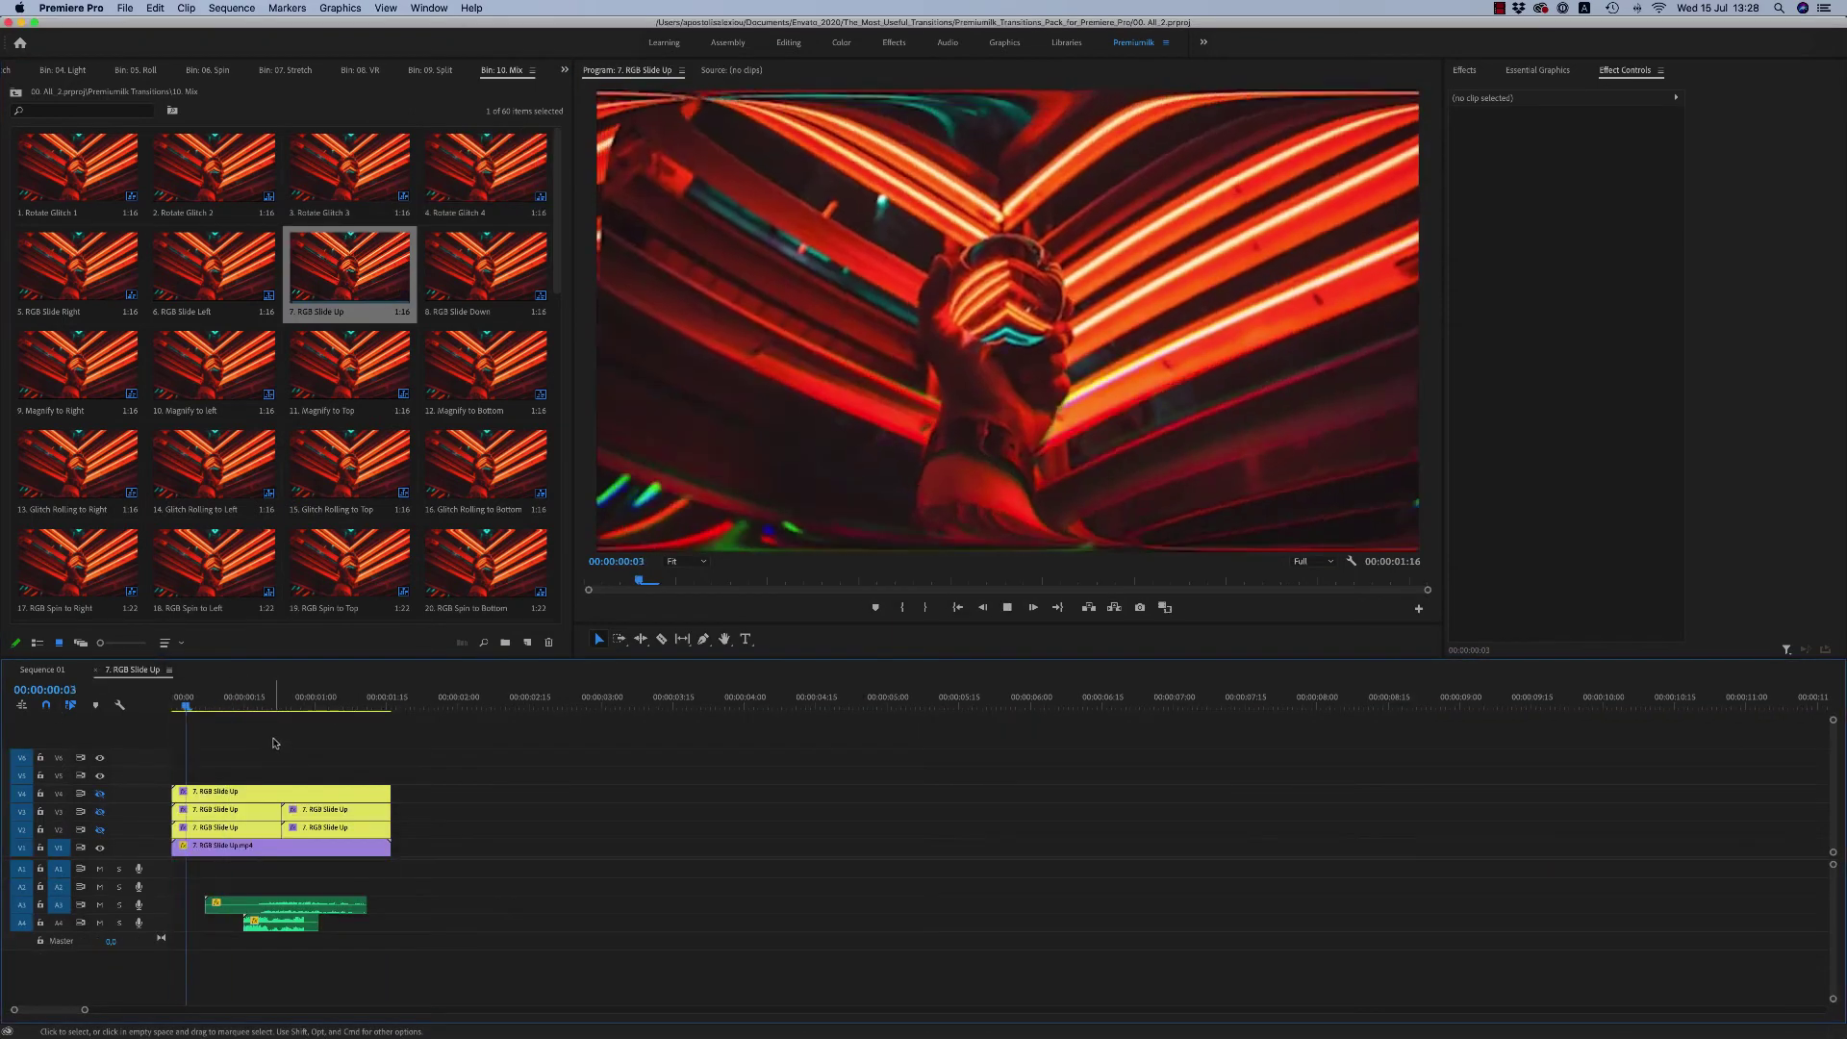
key(space)
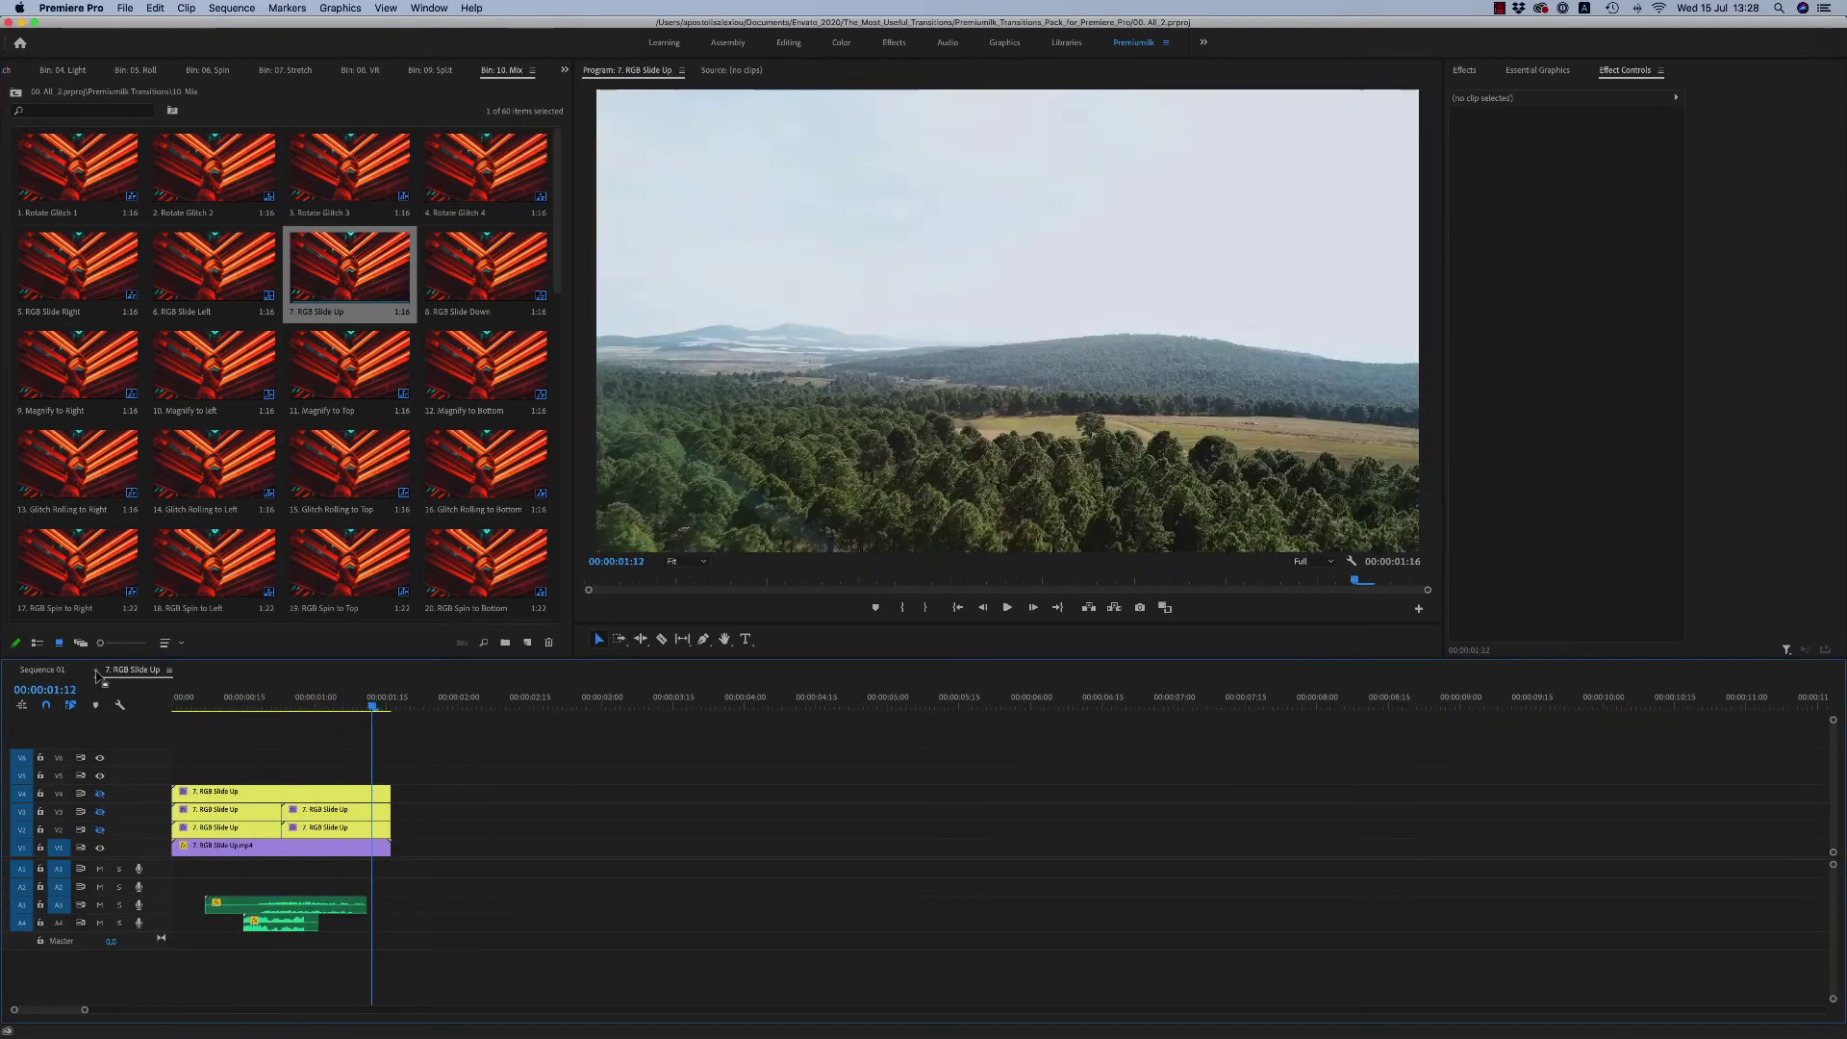
click(95, 670)
Step: Place 7. RGB Slide Up over the cut after the drone clip at about 38 seconds and preview it
drag(342, 276, 1262, 791)
click(1202, 702)
key(space)
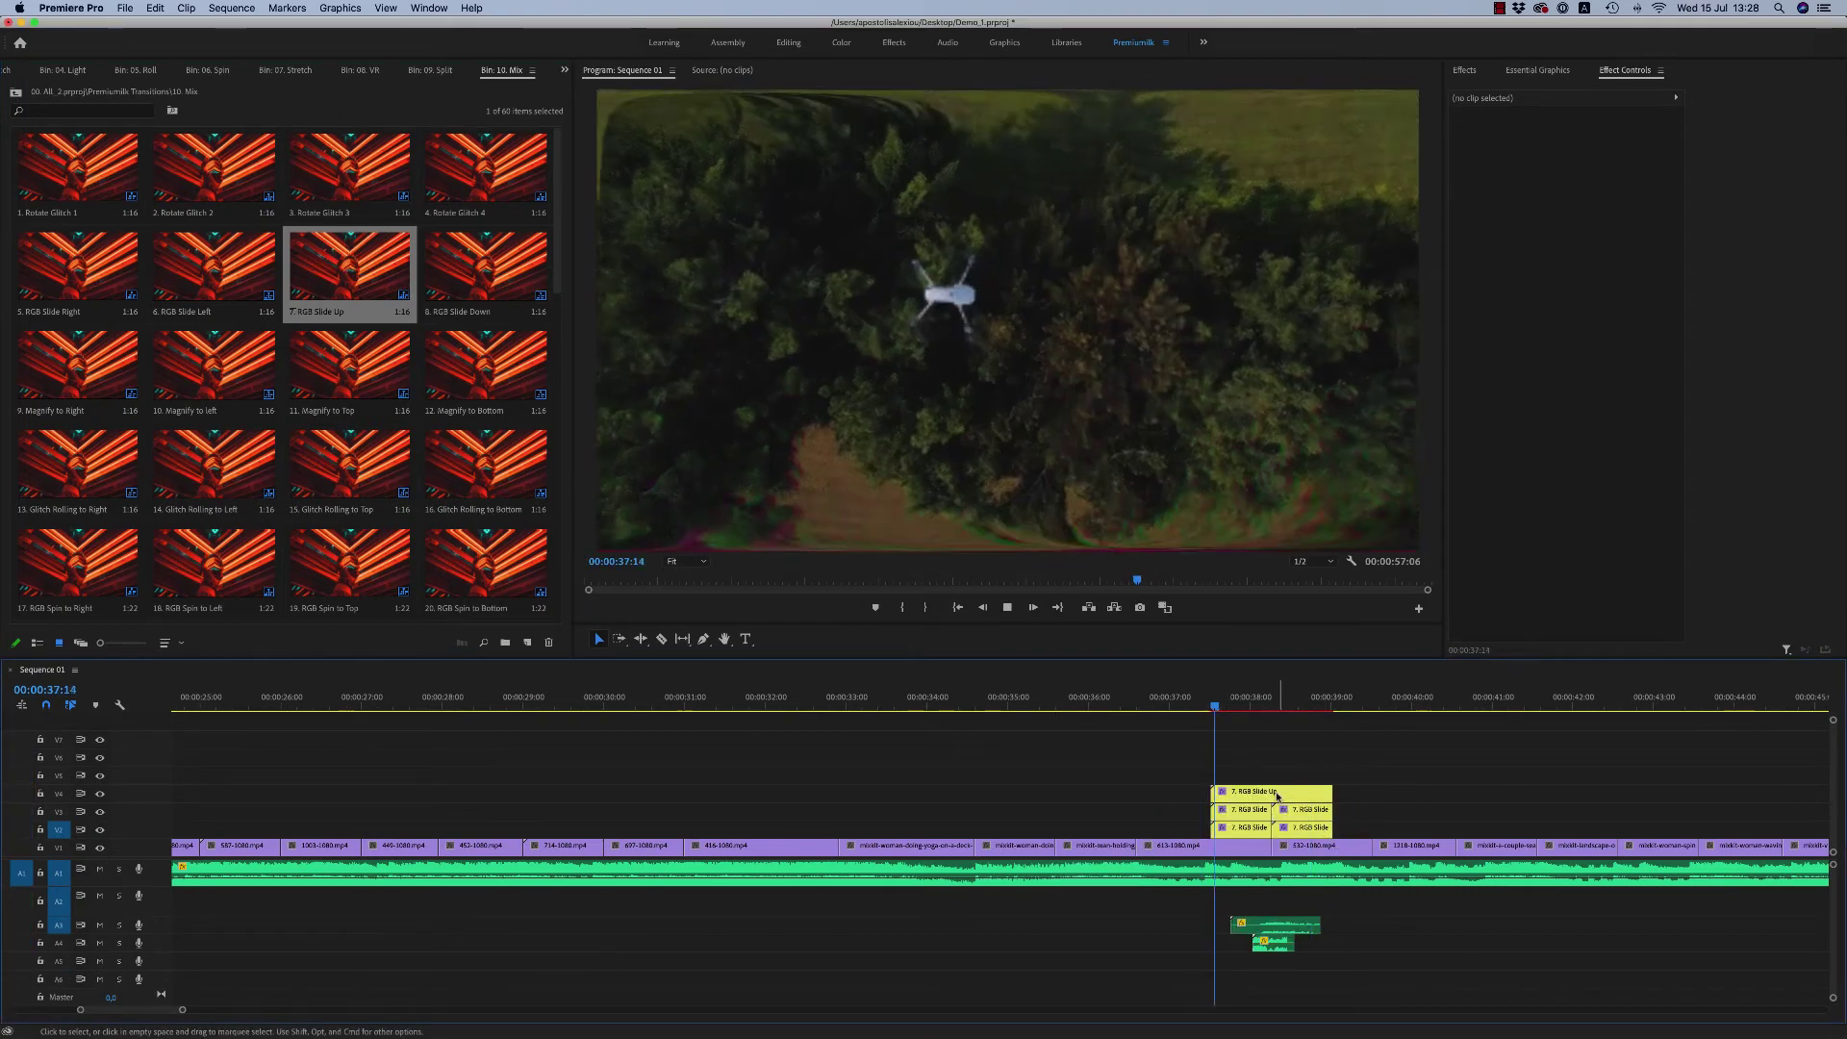
Step: Stop the preview and remove the 7. RGB Slide Up transition and its sound effects from Sequence 01
key(space)
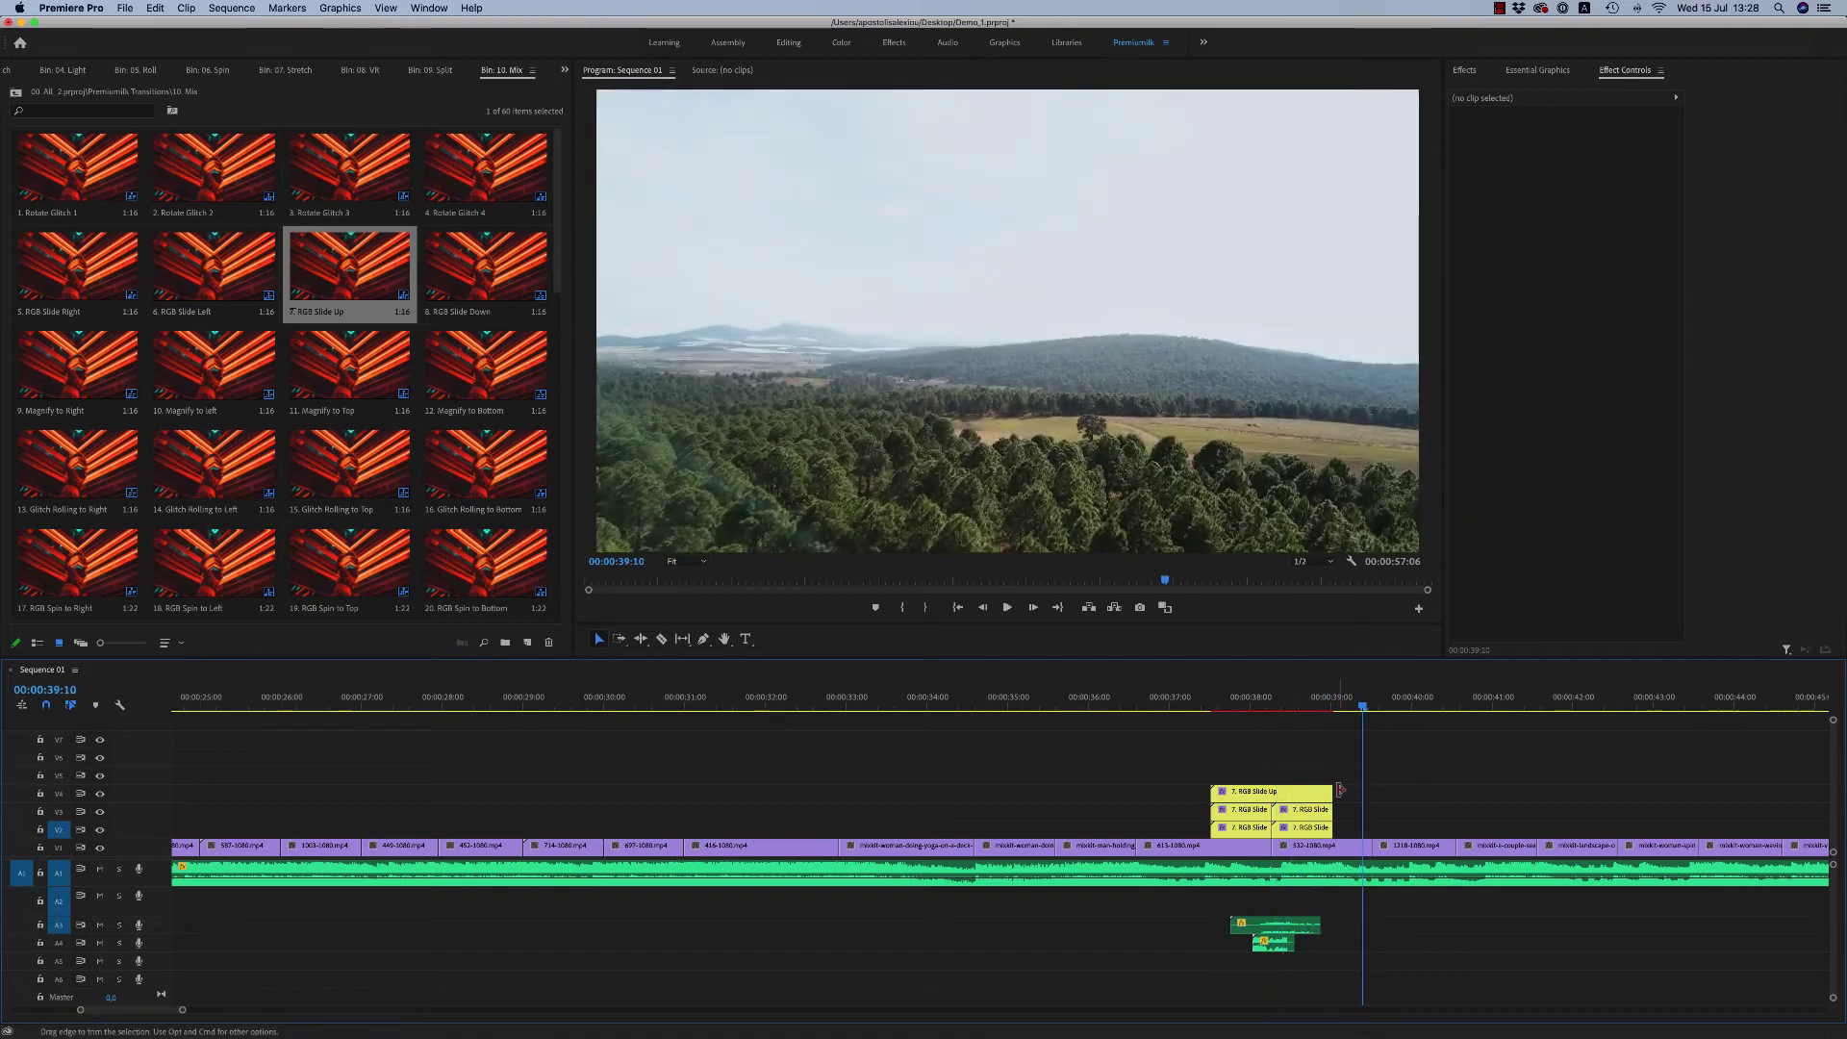
drag(1355, 785, 1232, 829)
key(Delete)
click(1280, 929)
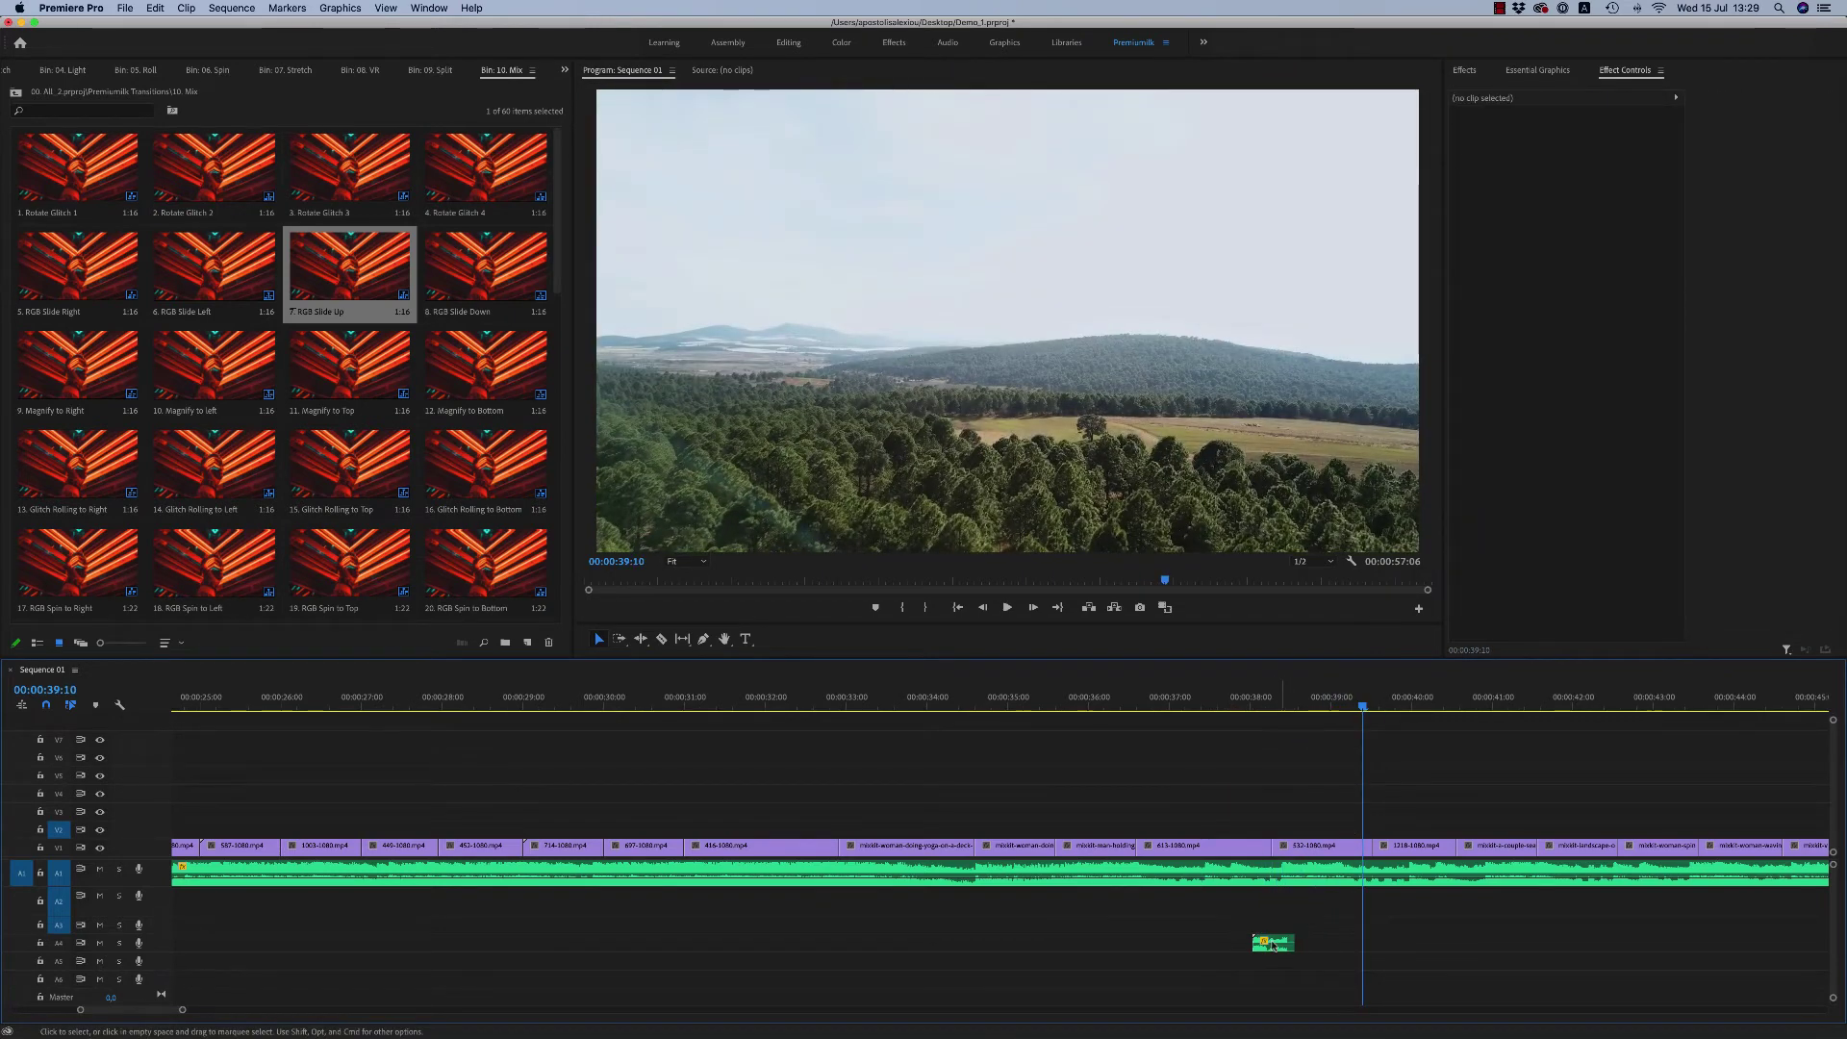
key(Delete)
Step: Return near the start of Sequence 01 and show the bin list of the 00. All_2 project
click(1155, 708)
key(minus)
key(minus)
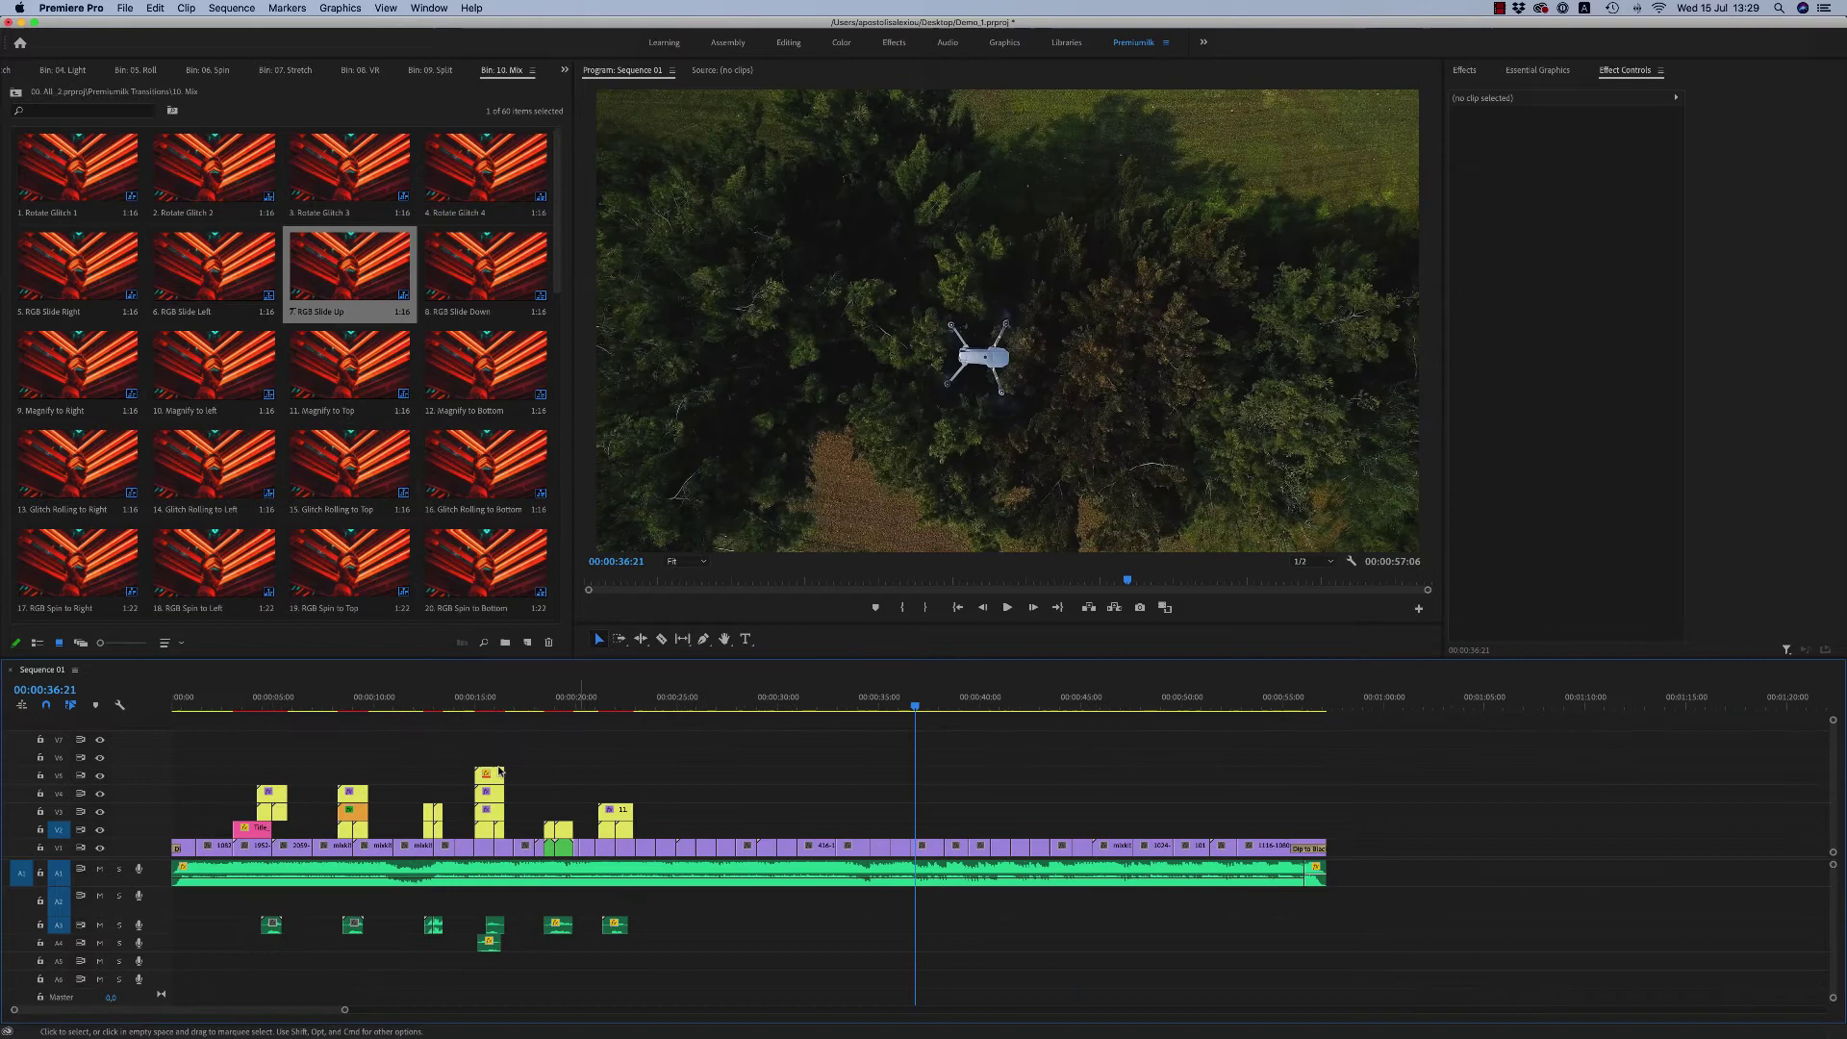
click(227, 703)
key(minus)
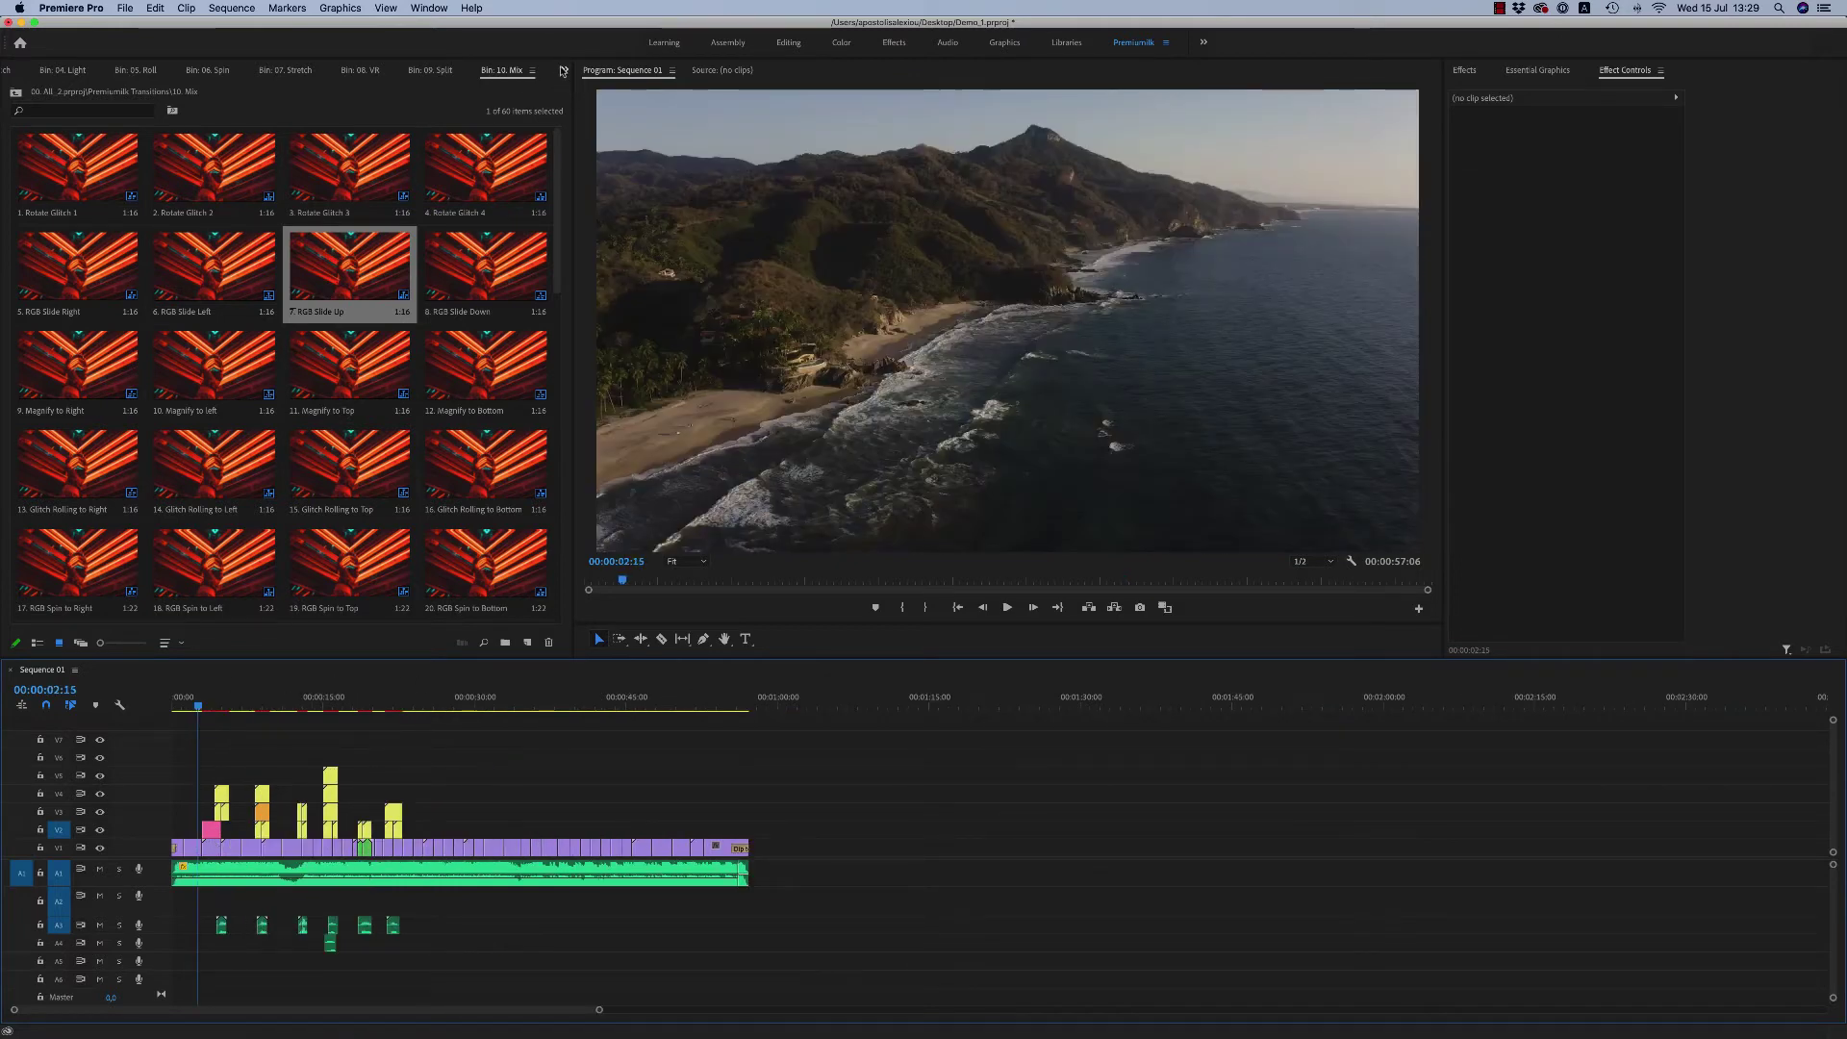
click(565, 70)
click(587, 103)
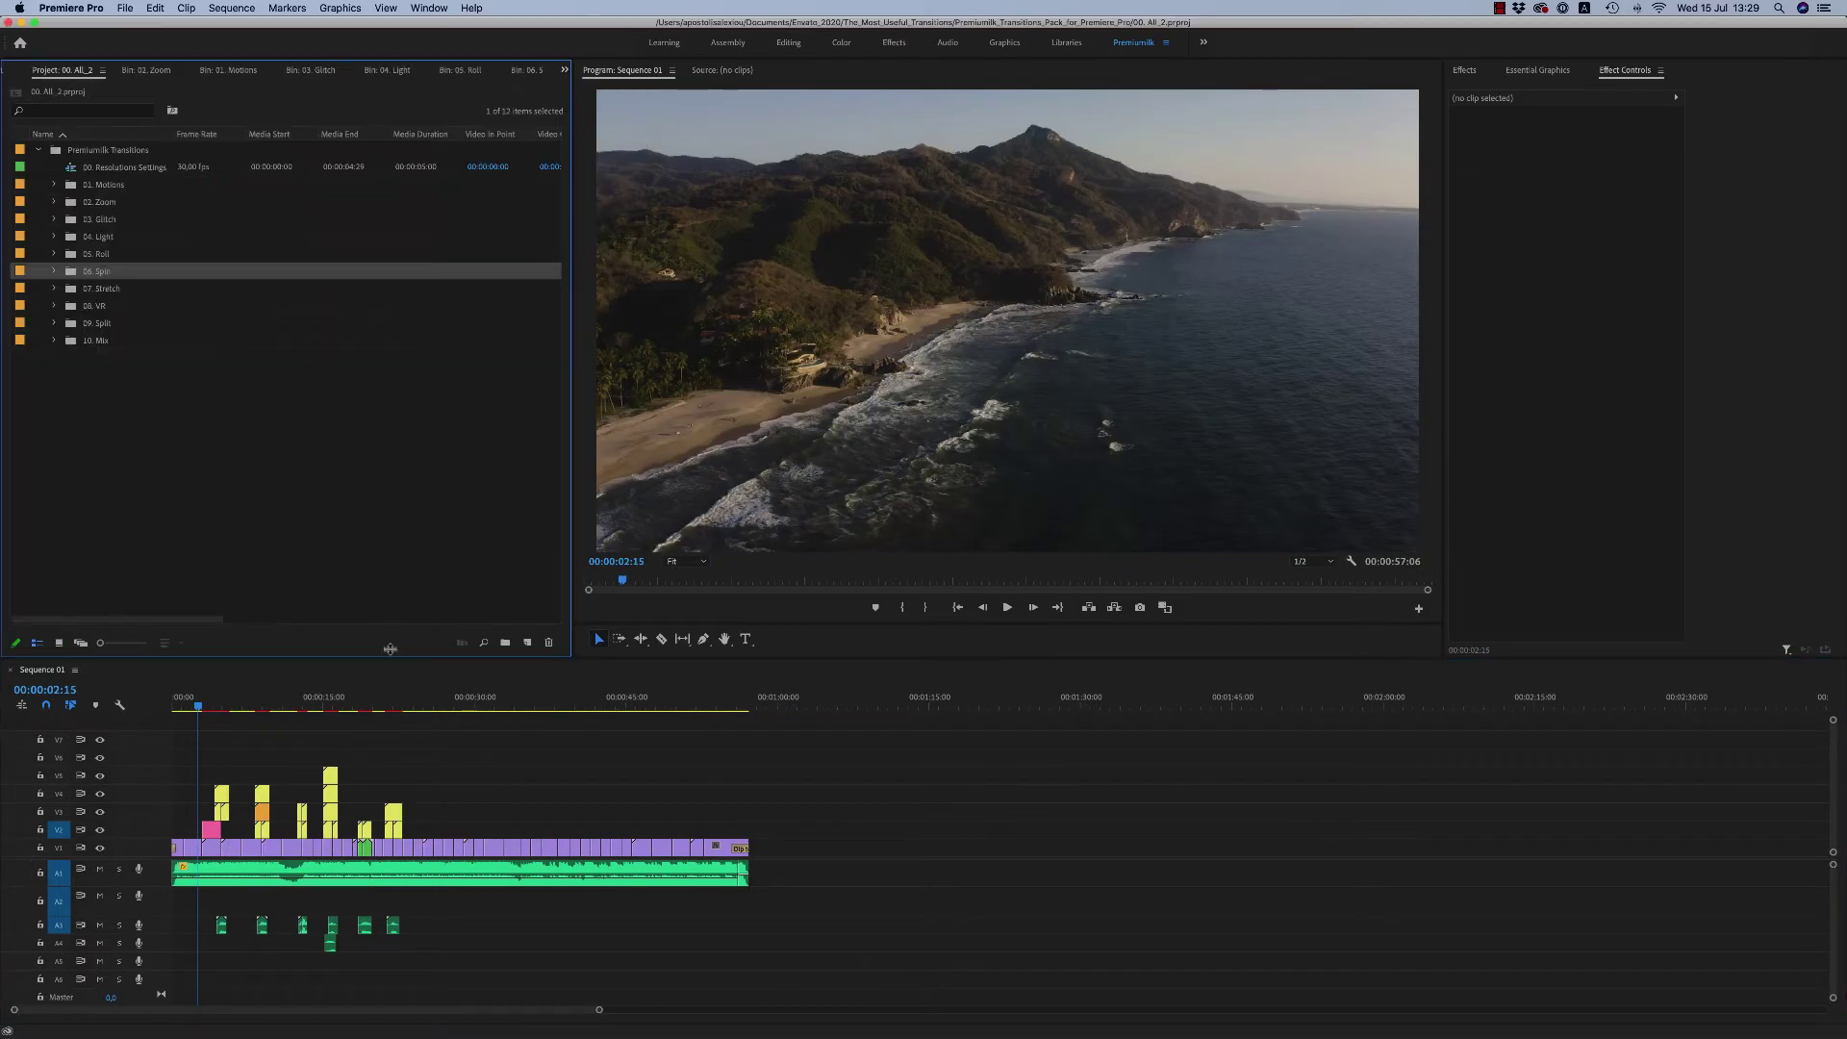
Step: Remove all remaining transitions above the video clips and their sound effects from Sequence 01, keeping Title_1
click(222, 703)
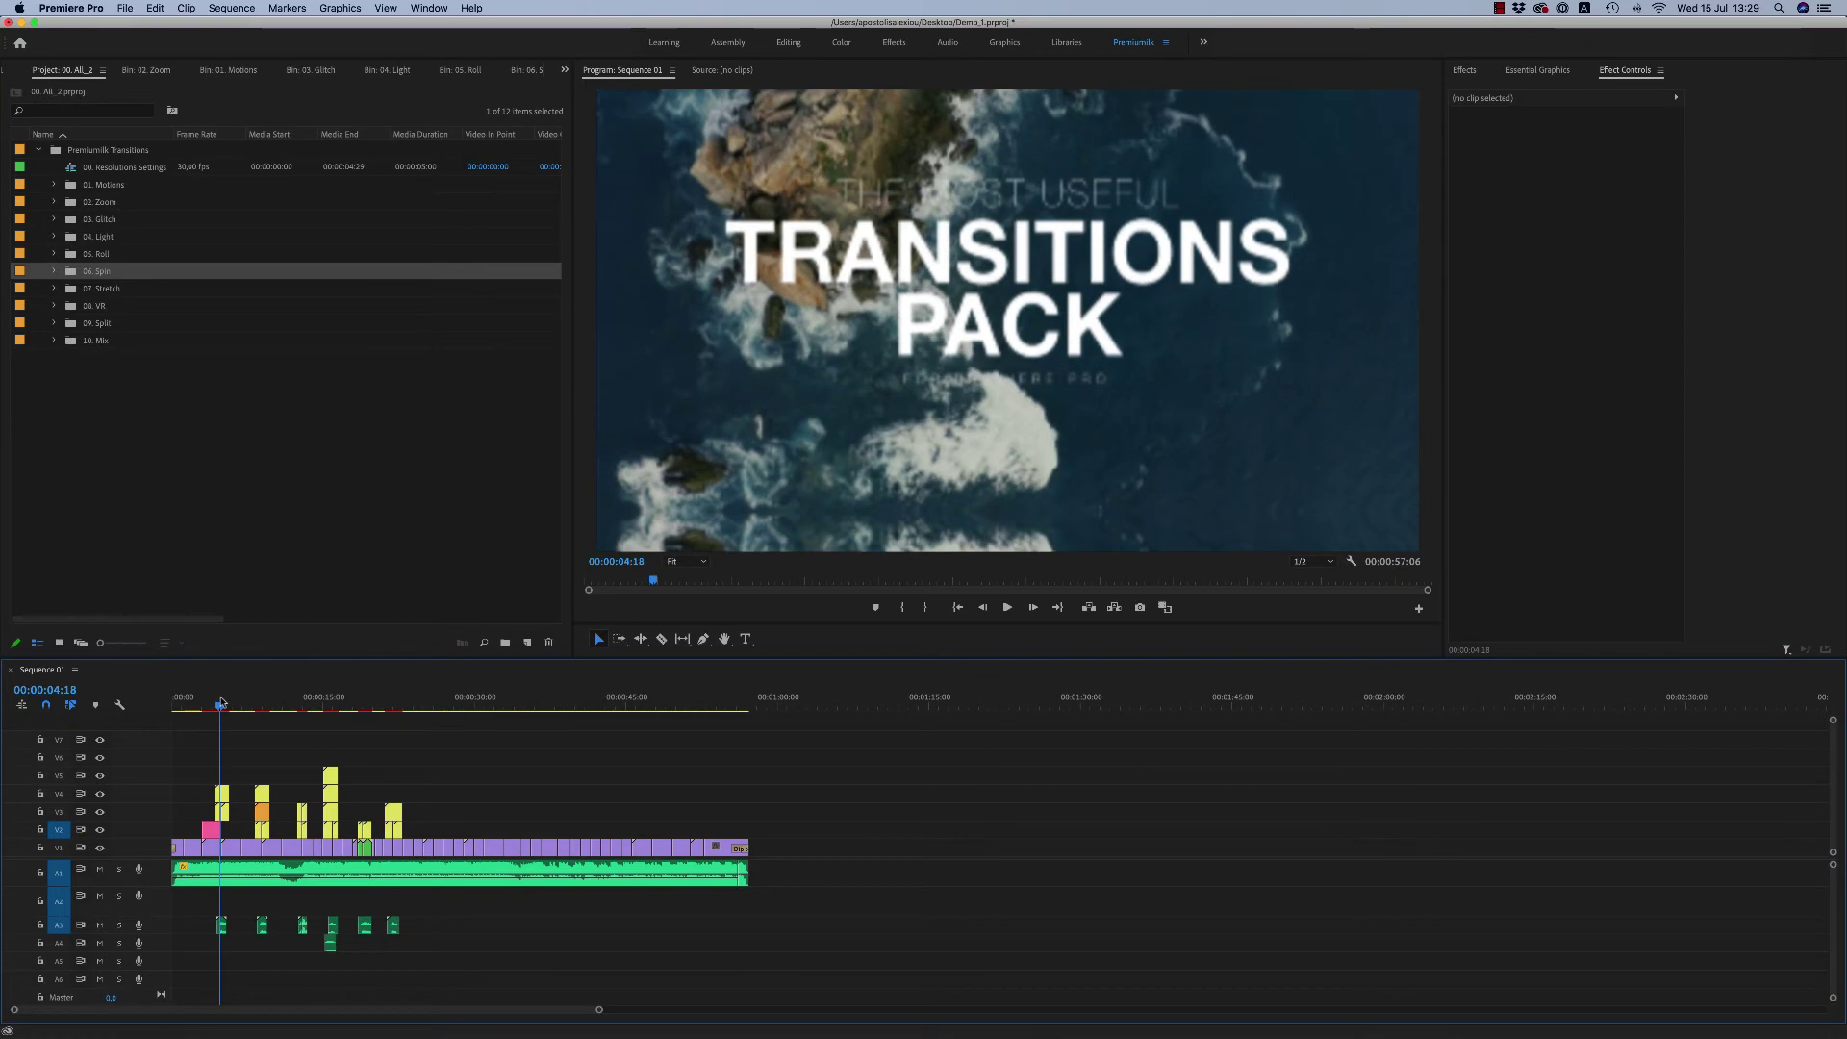
key(equal)
click(284, 703)
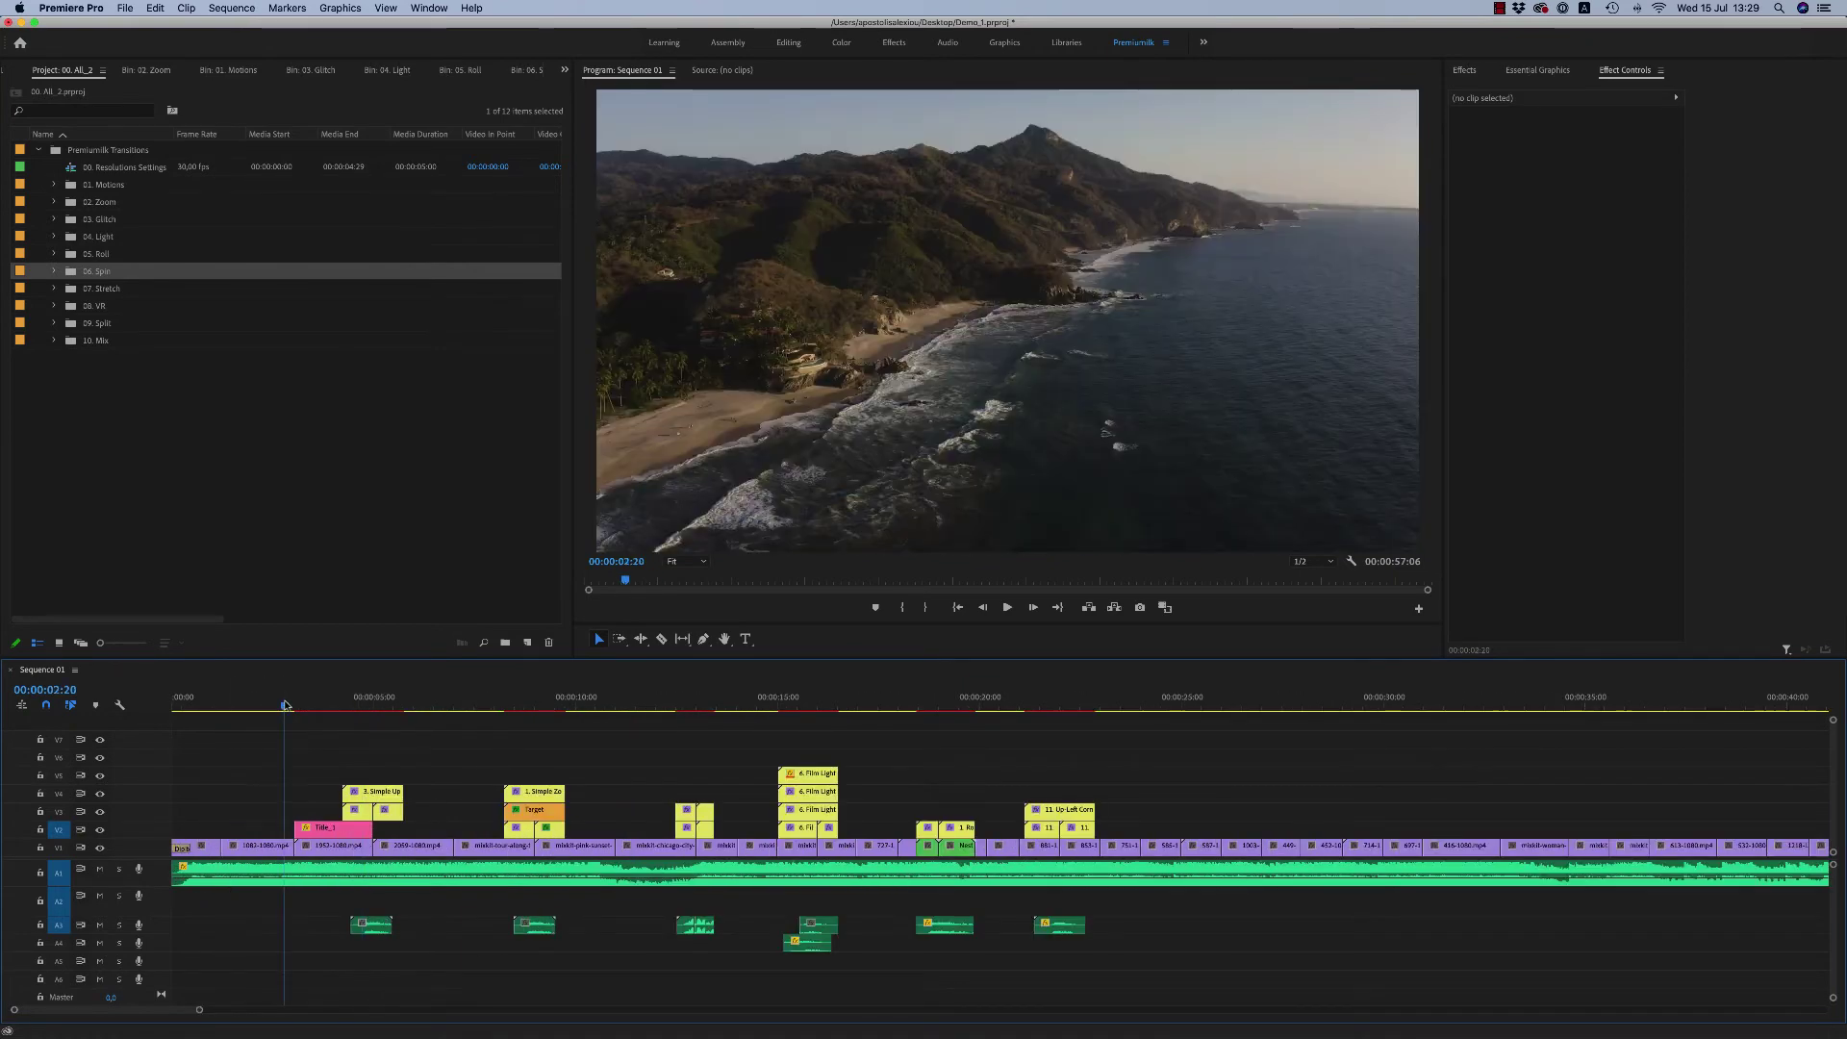
drag(285, 707, 326, 730)
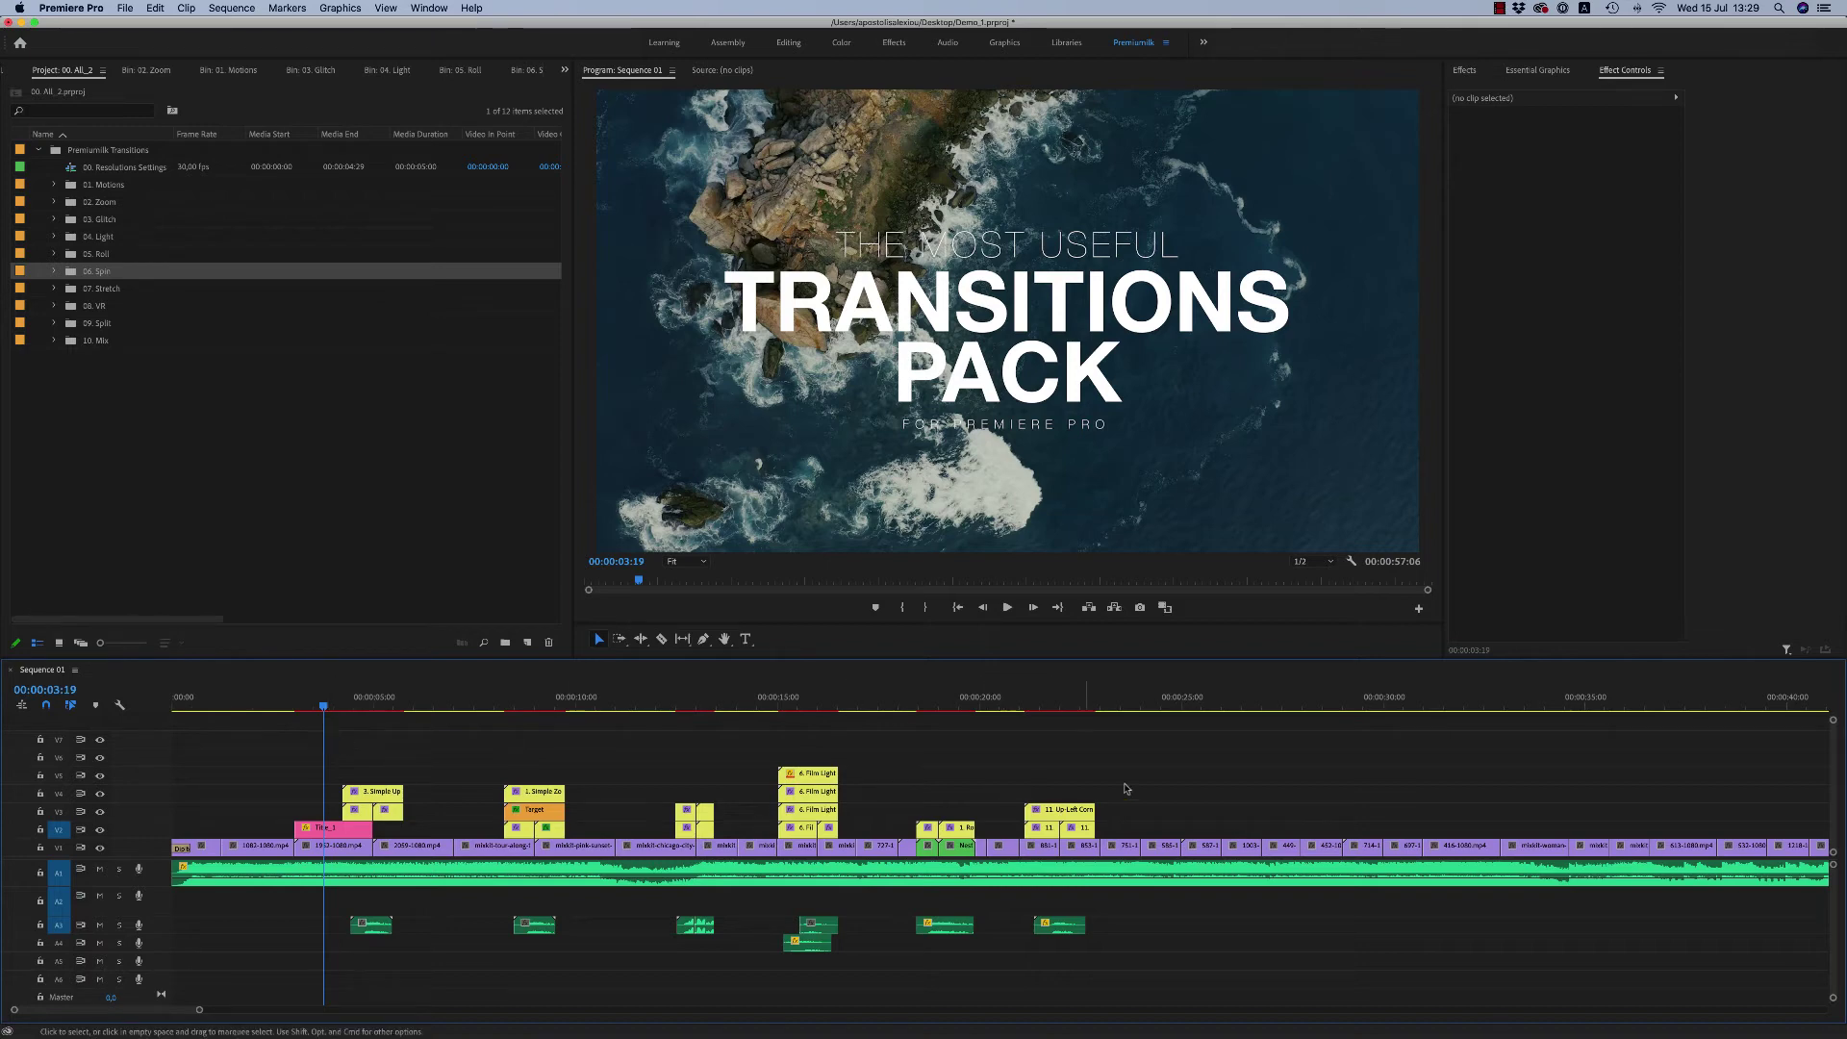
drag(635, 820, 375, 835)
key(Delete)
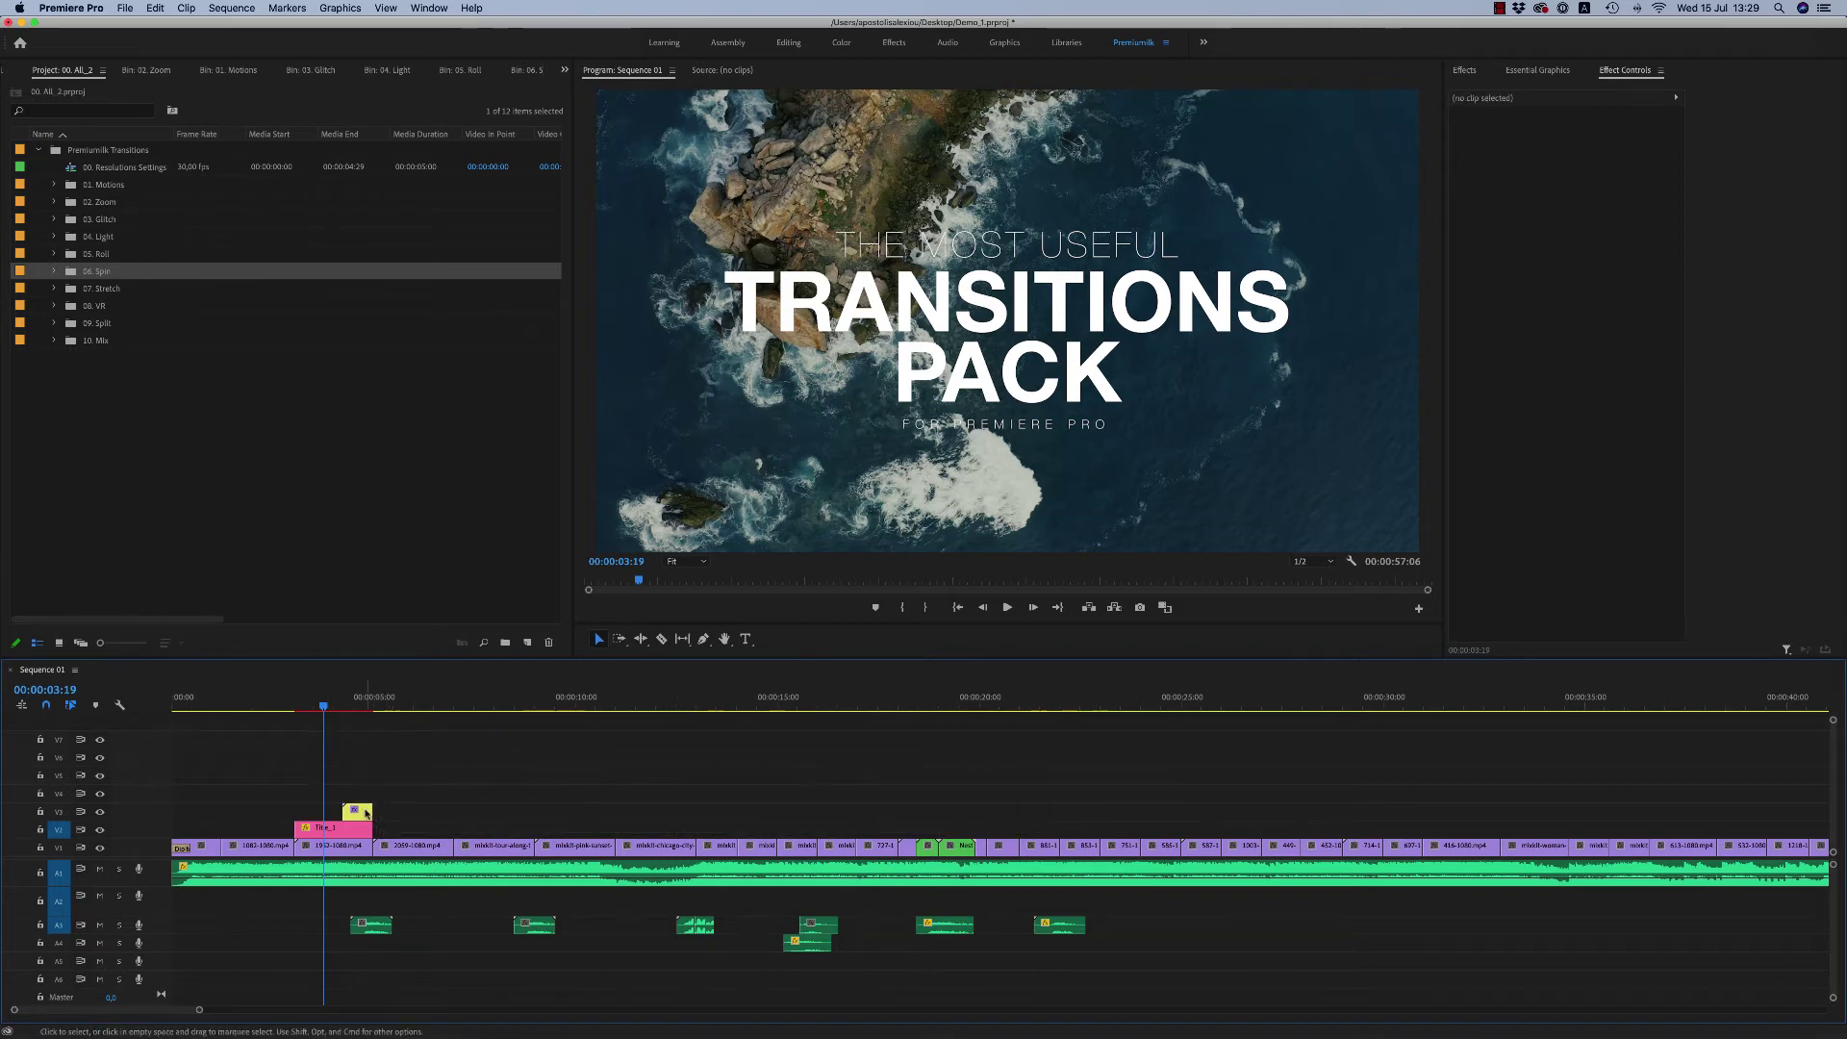
drag(1114, 906, 337, 977)
key(Delete)
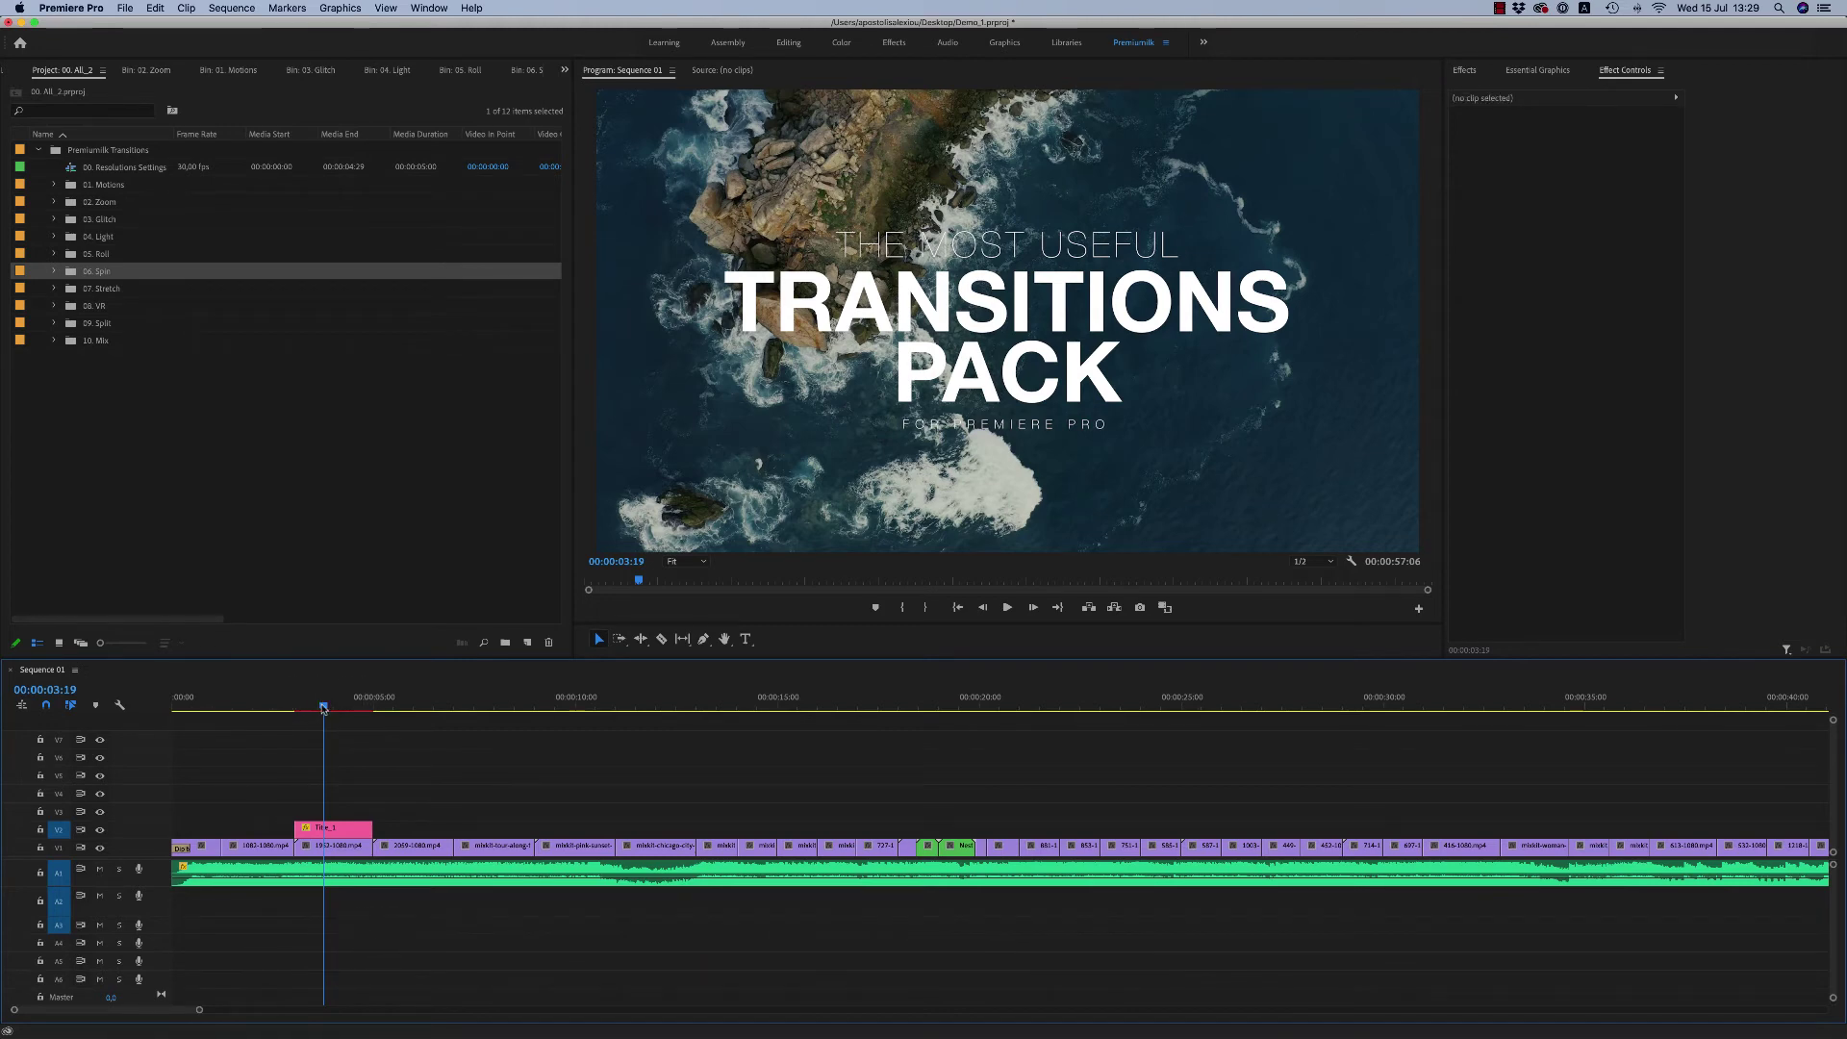
Step: Close the 00. All_2 project and show the first items of the Demo_1 project
click(565, 71)
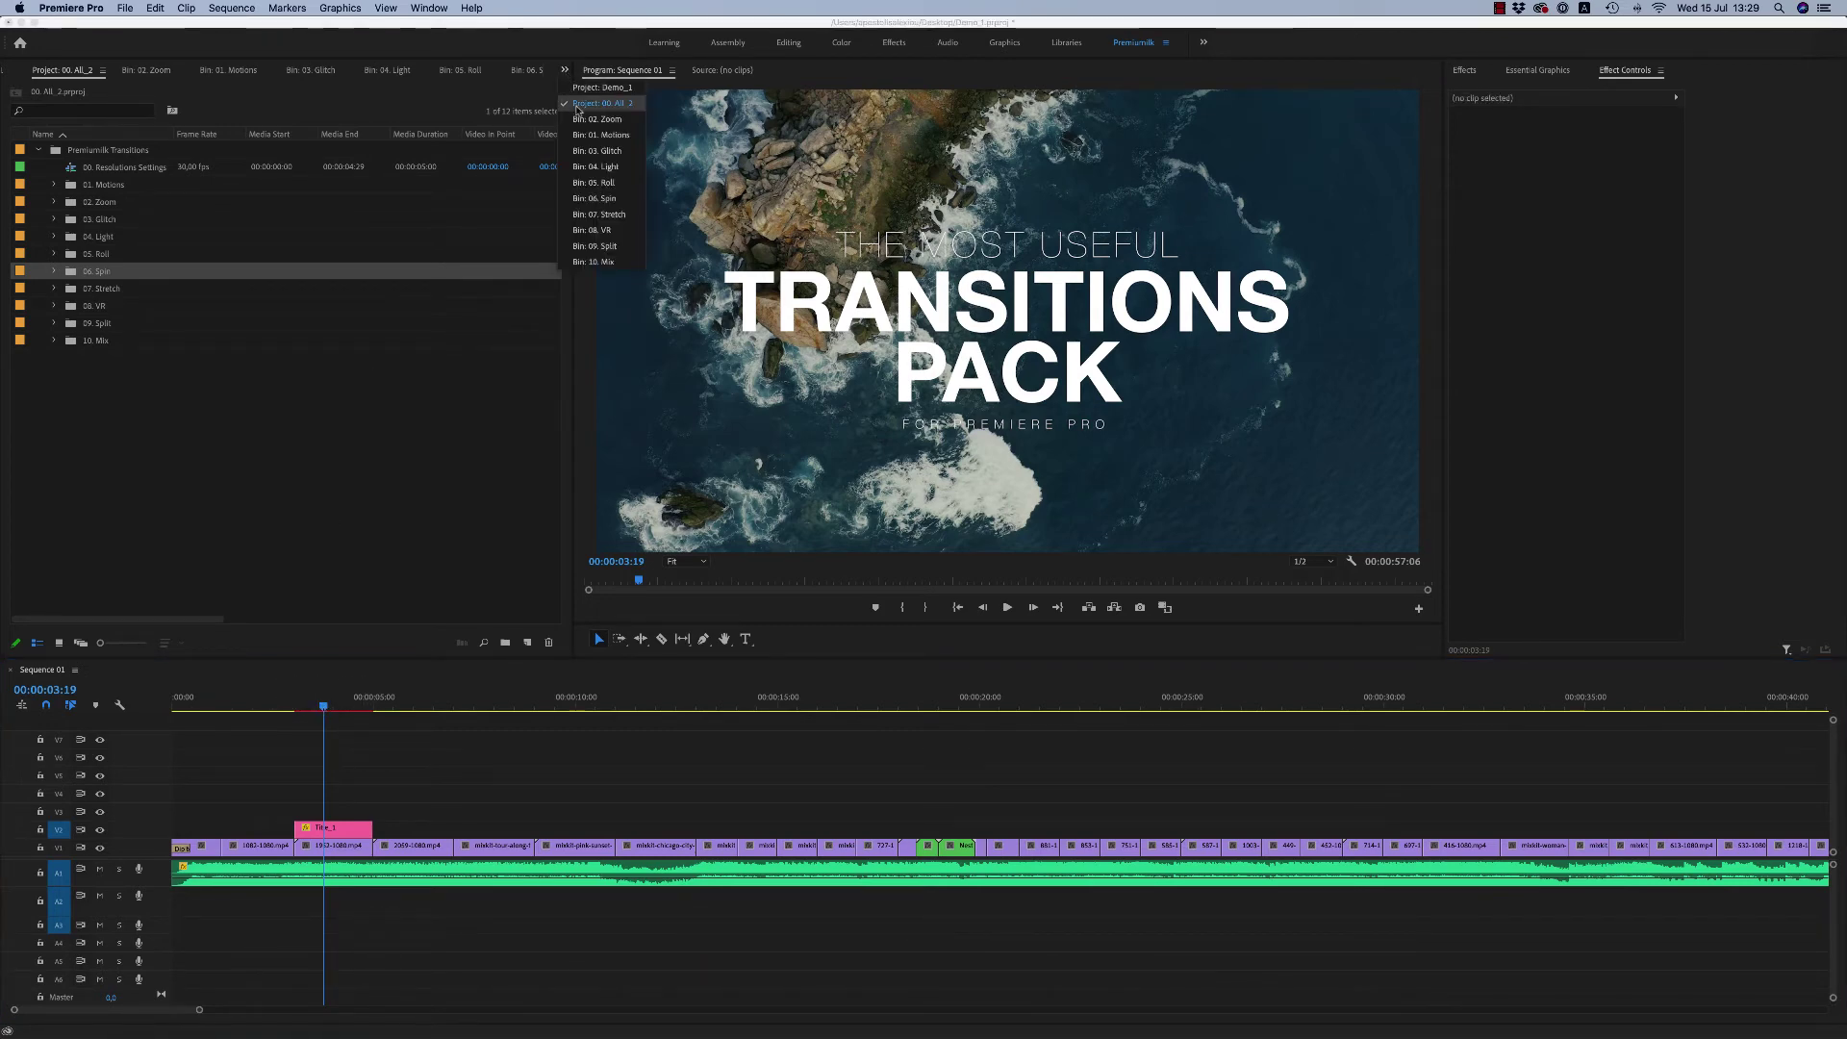
click(578, 106)
click(126, 8)
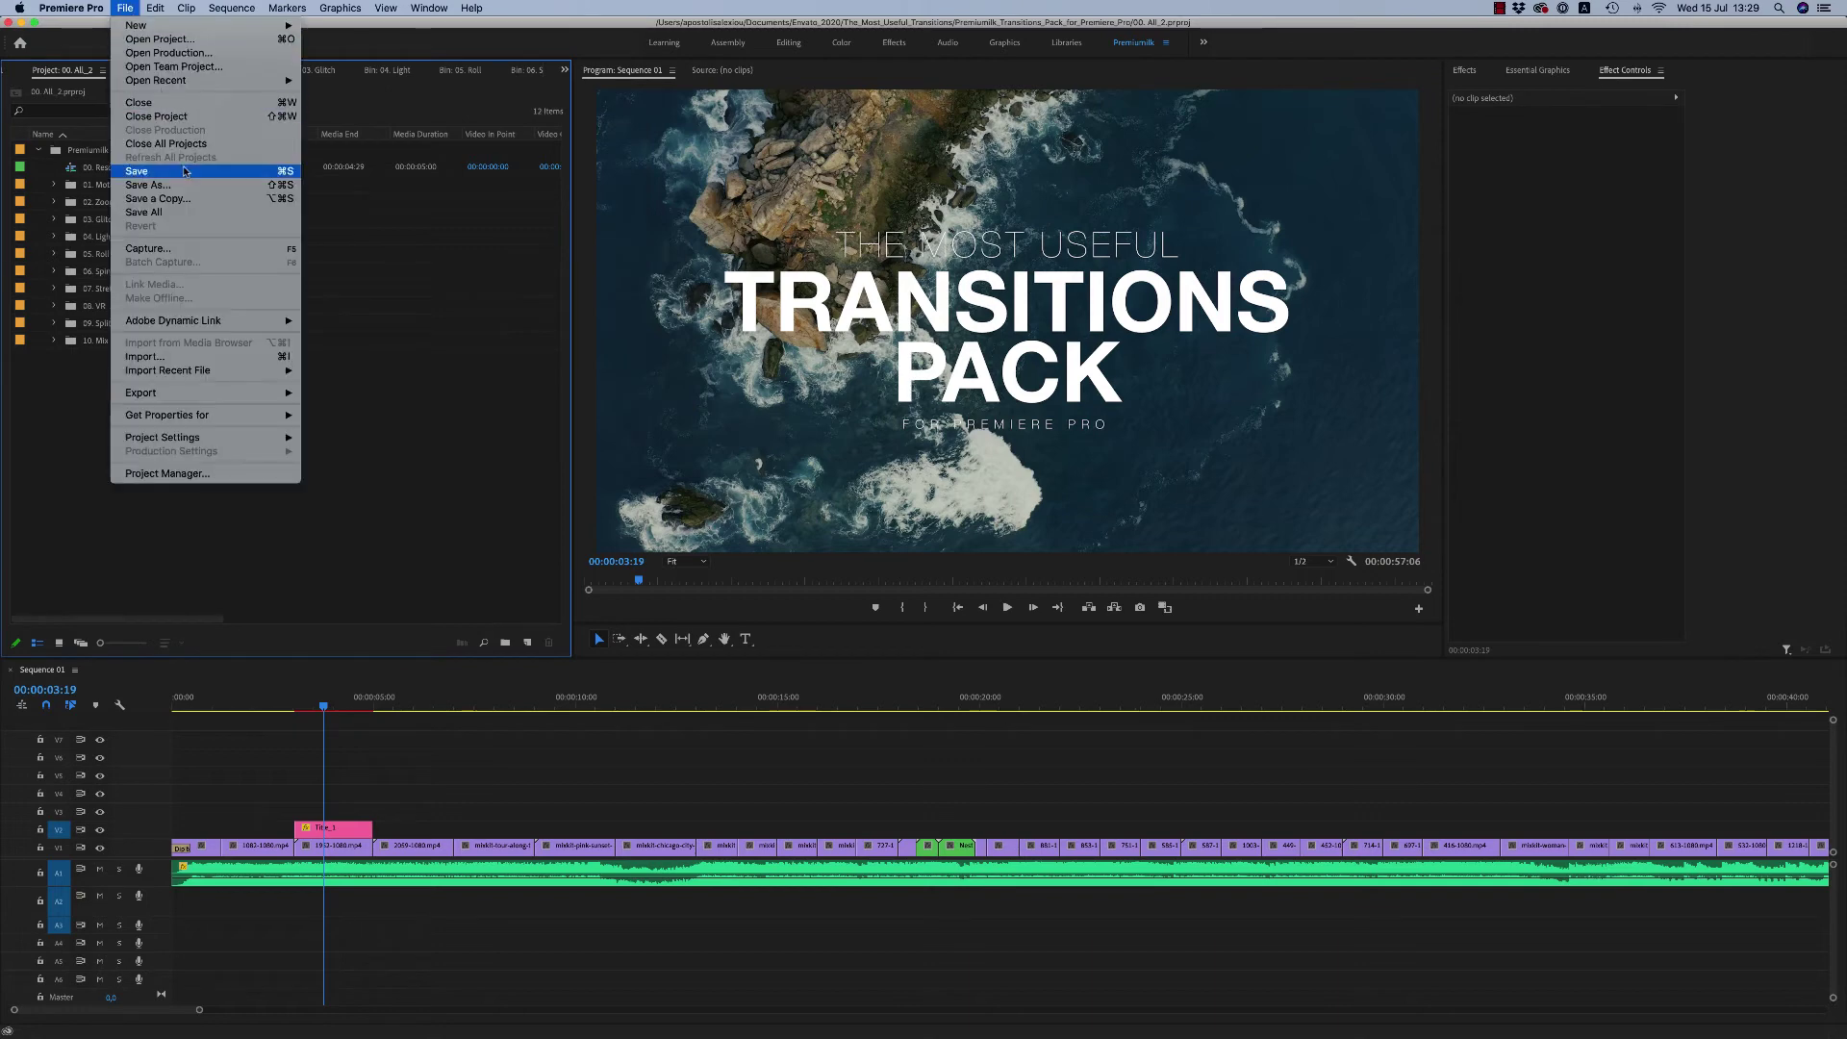
click(156, 116)
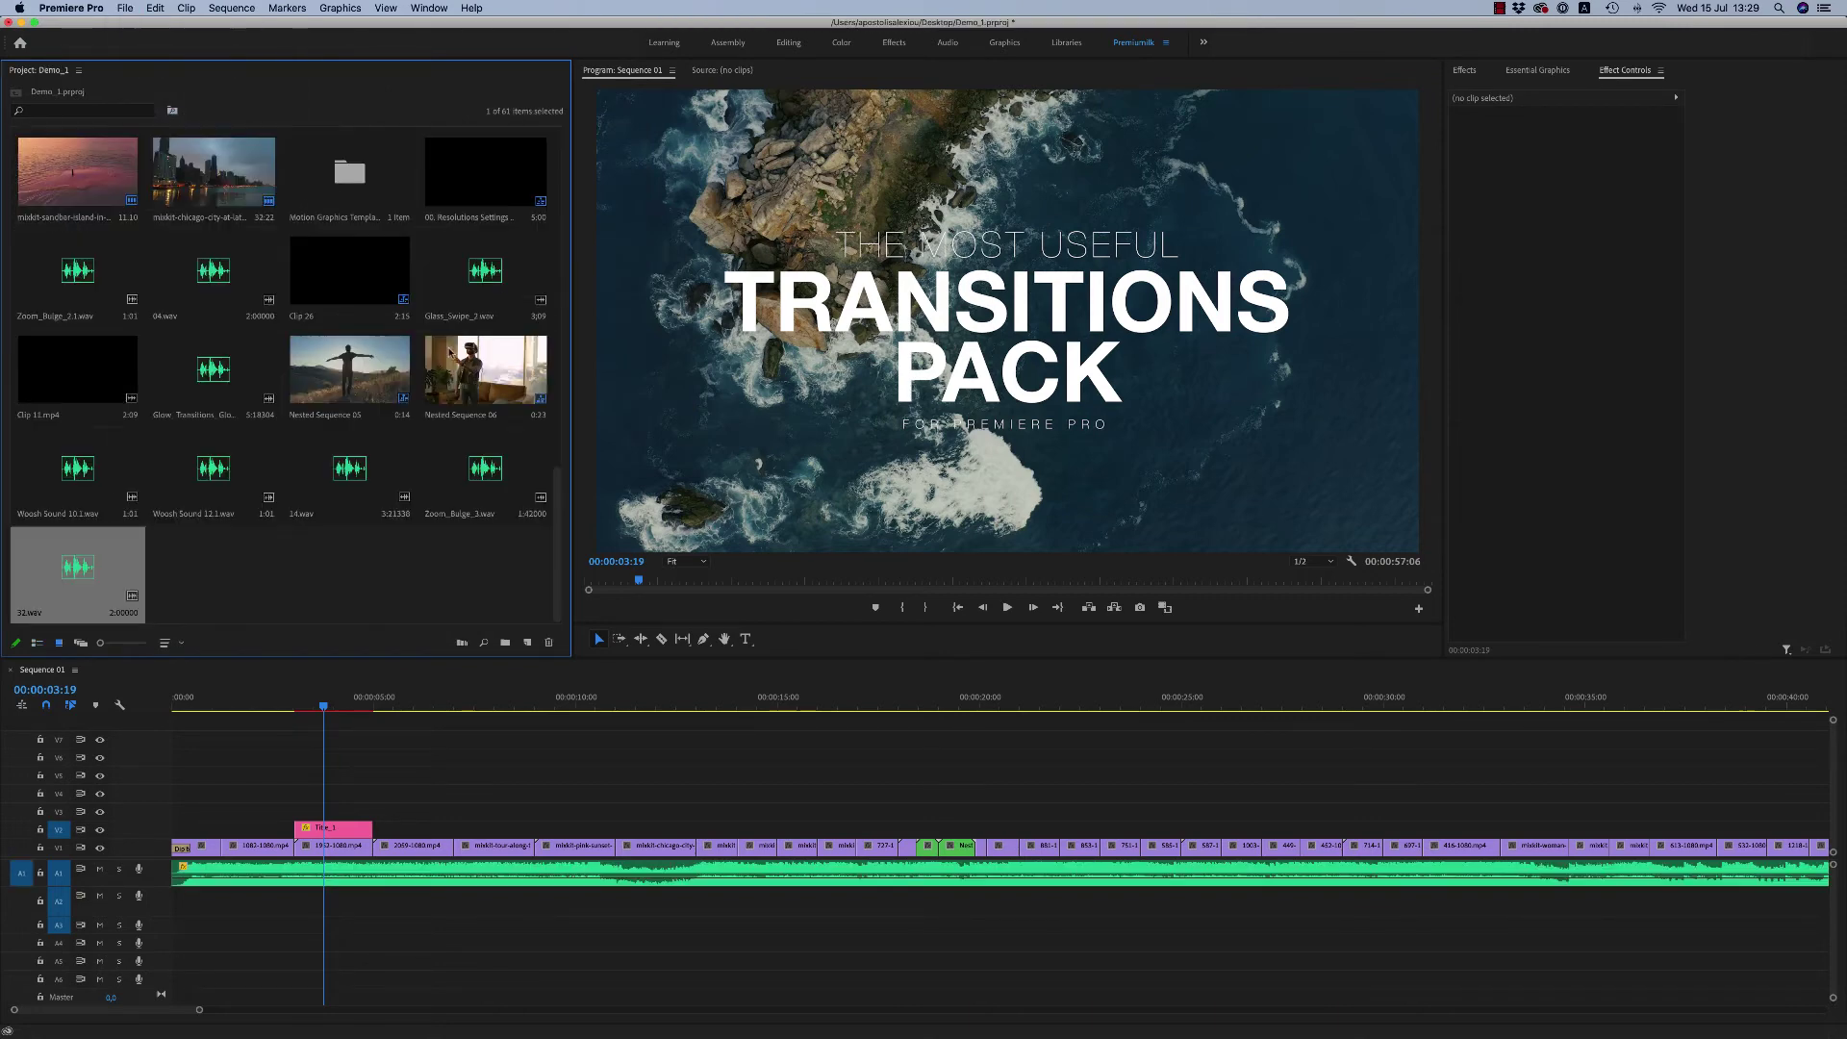
click(416, 787)
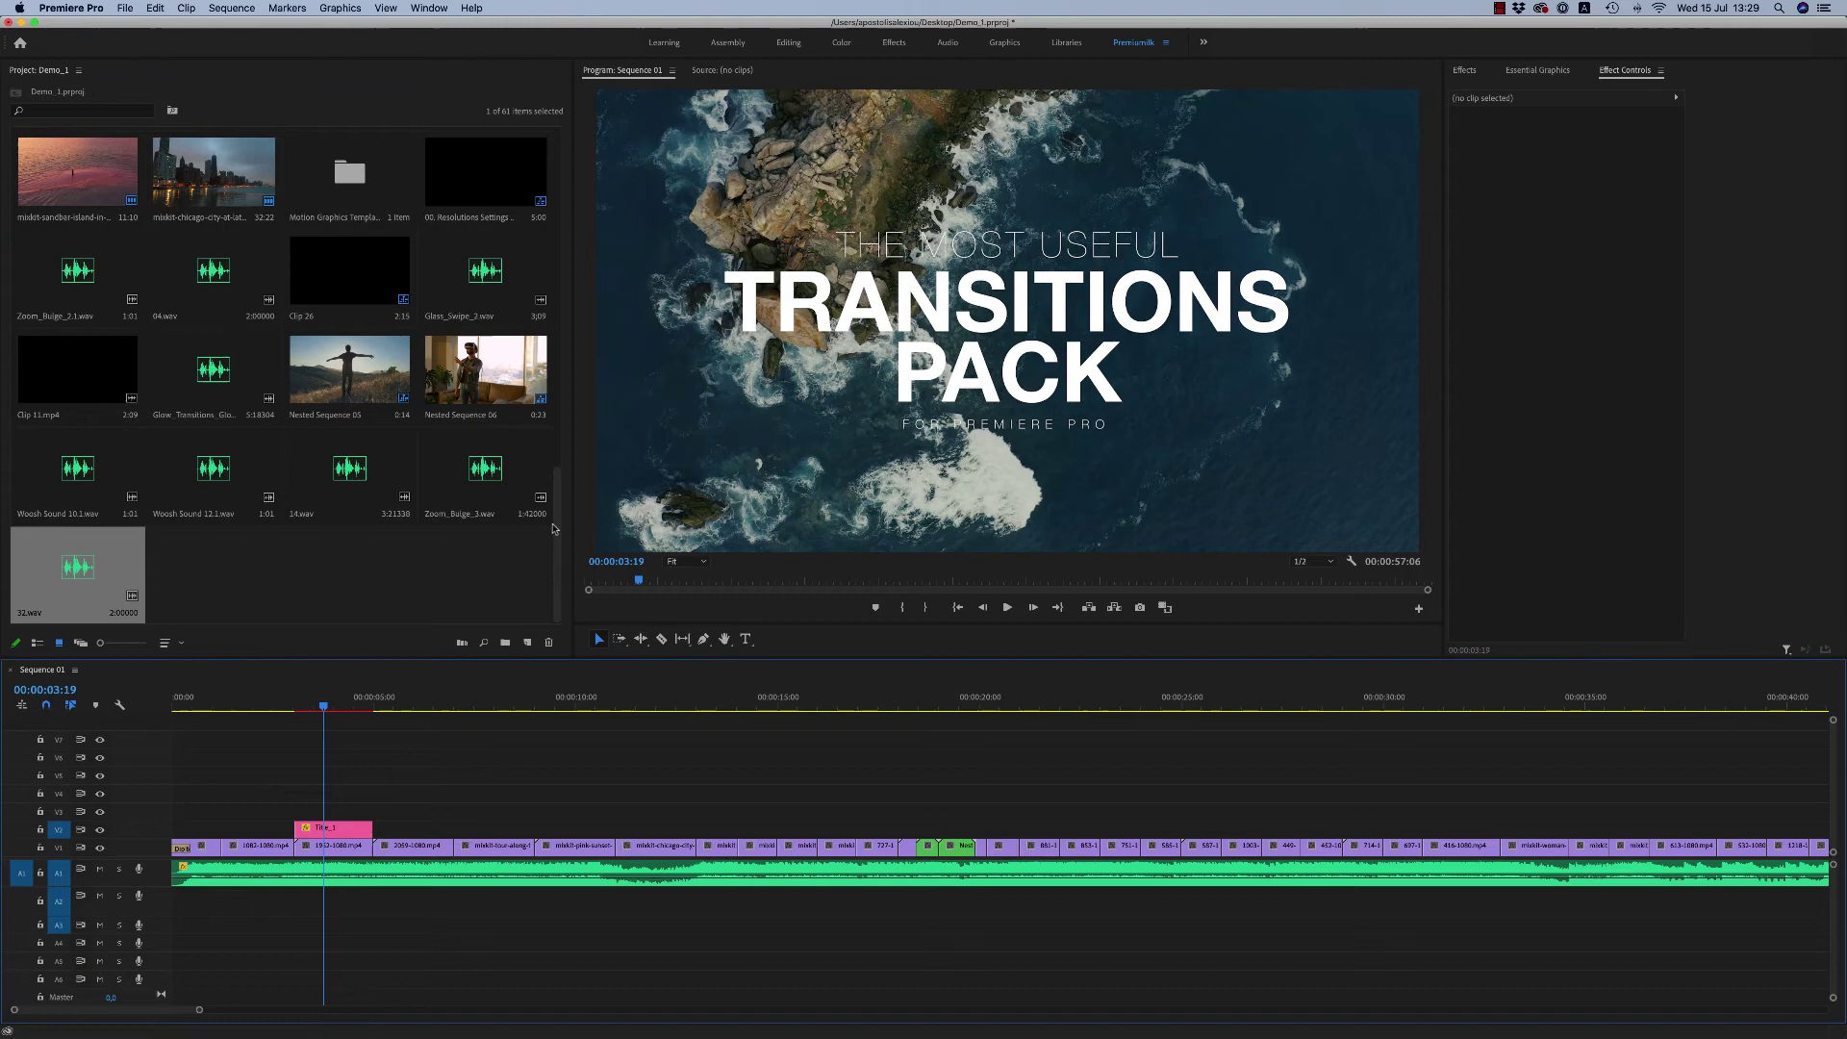
drag(555, 528, 555, 97)
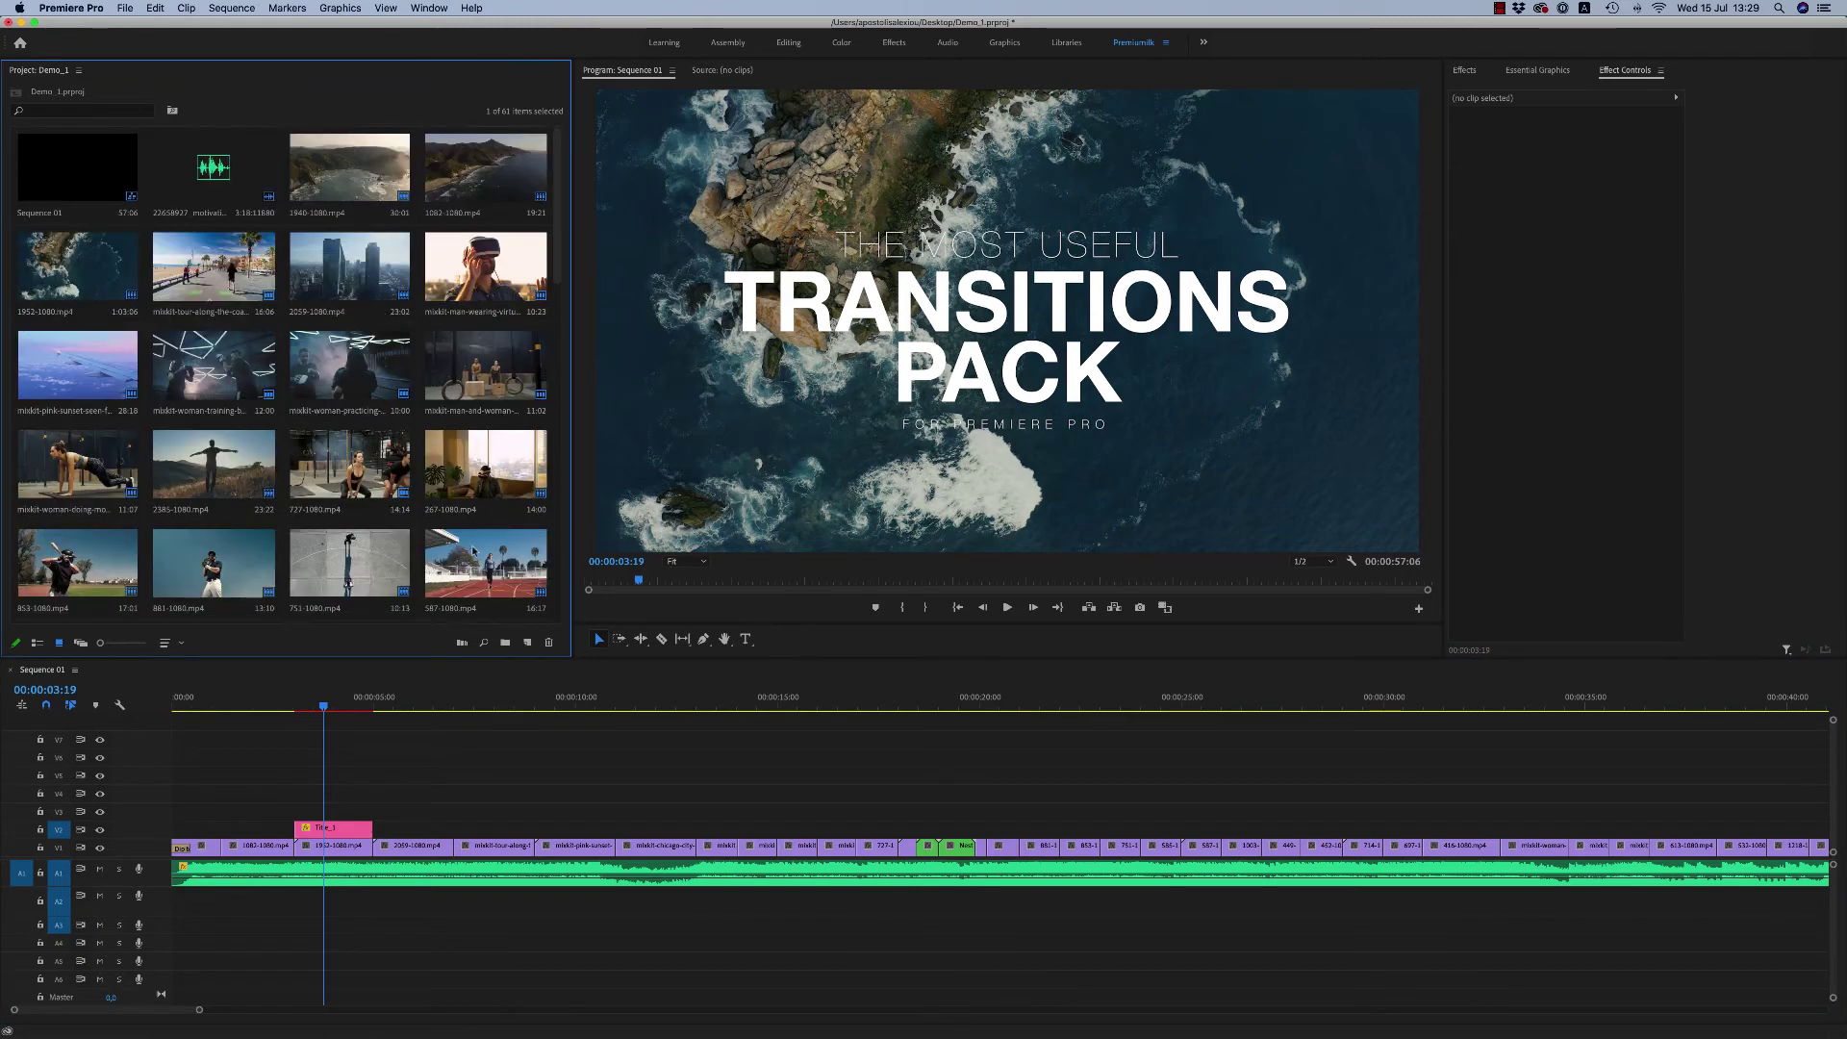
Step: Set Sequence 01's frame size to 1080 horizontal by 1920 vertical and accept the sequence settings
click(424, 784)
click(333, 827)
click(442, 779)
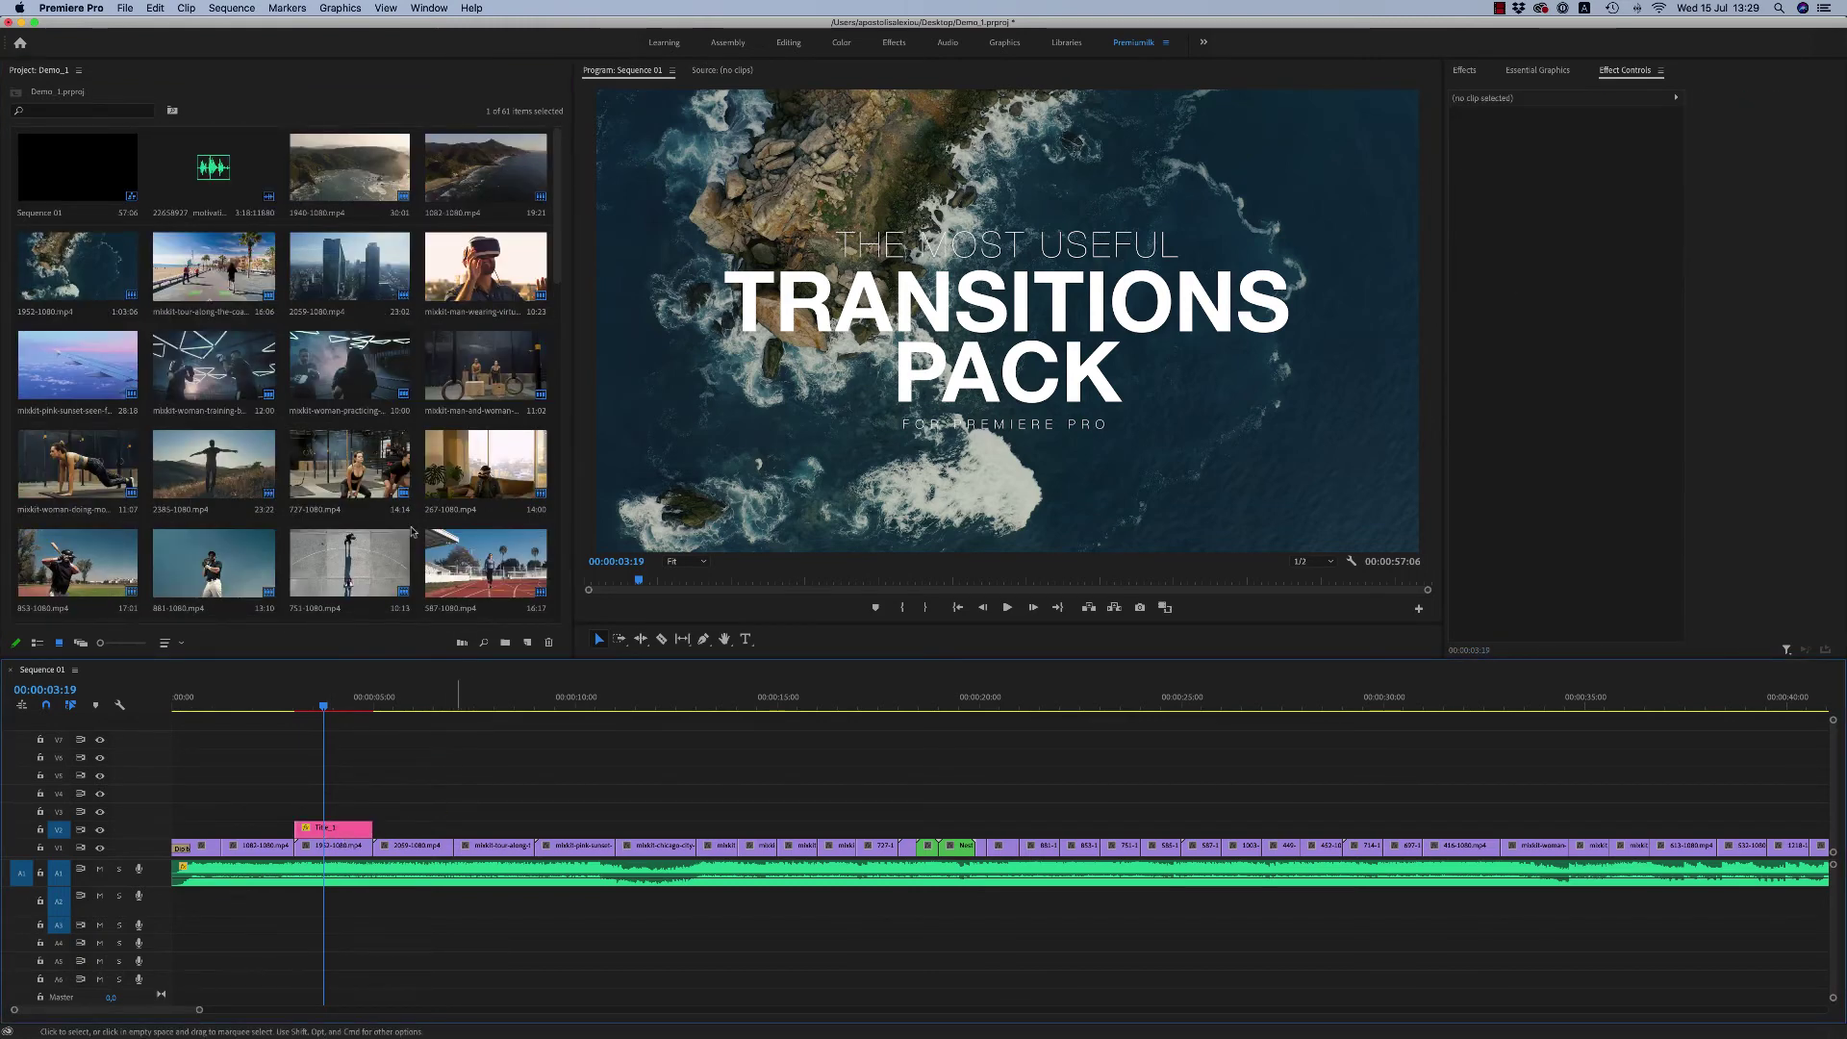
click(232, 8)
click(251, 26)
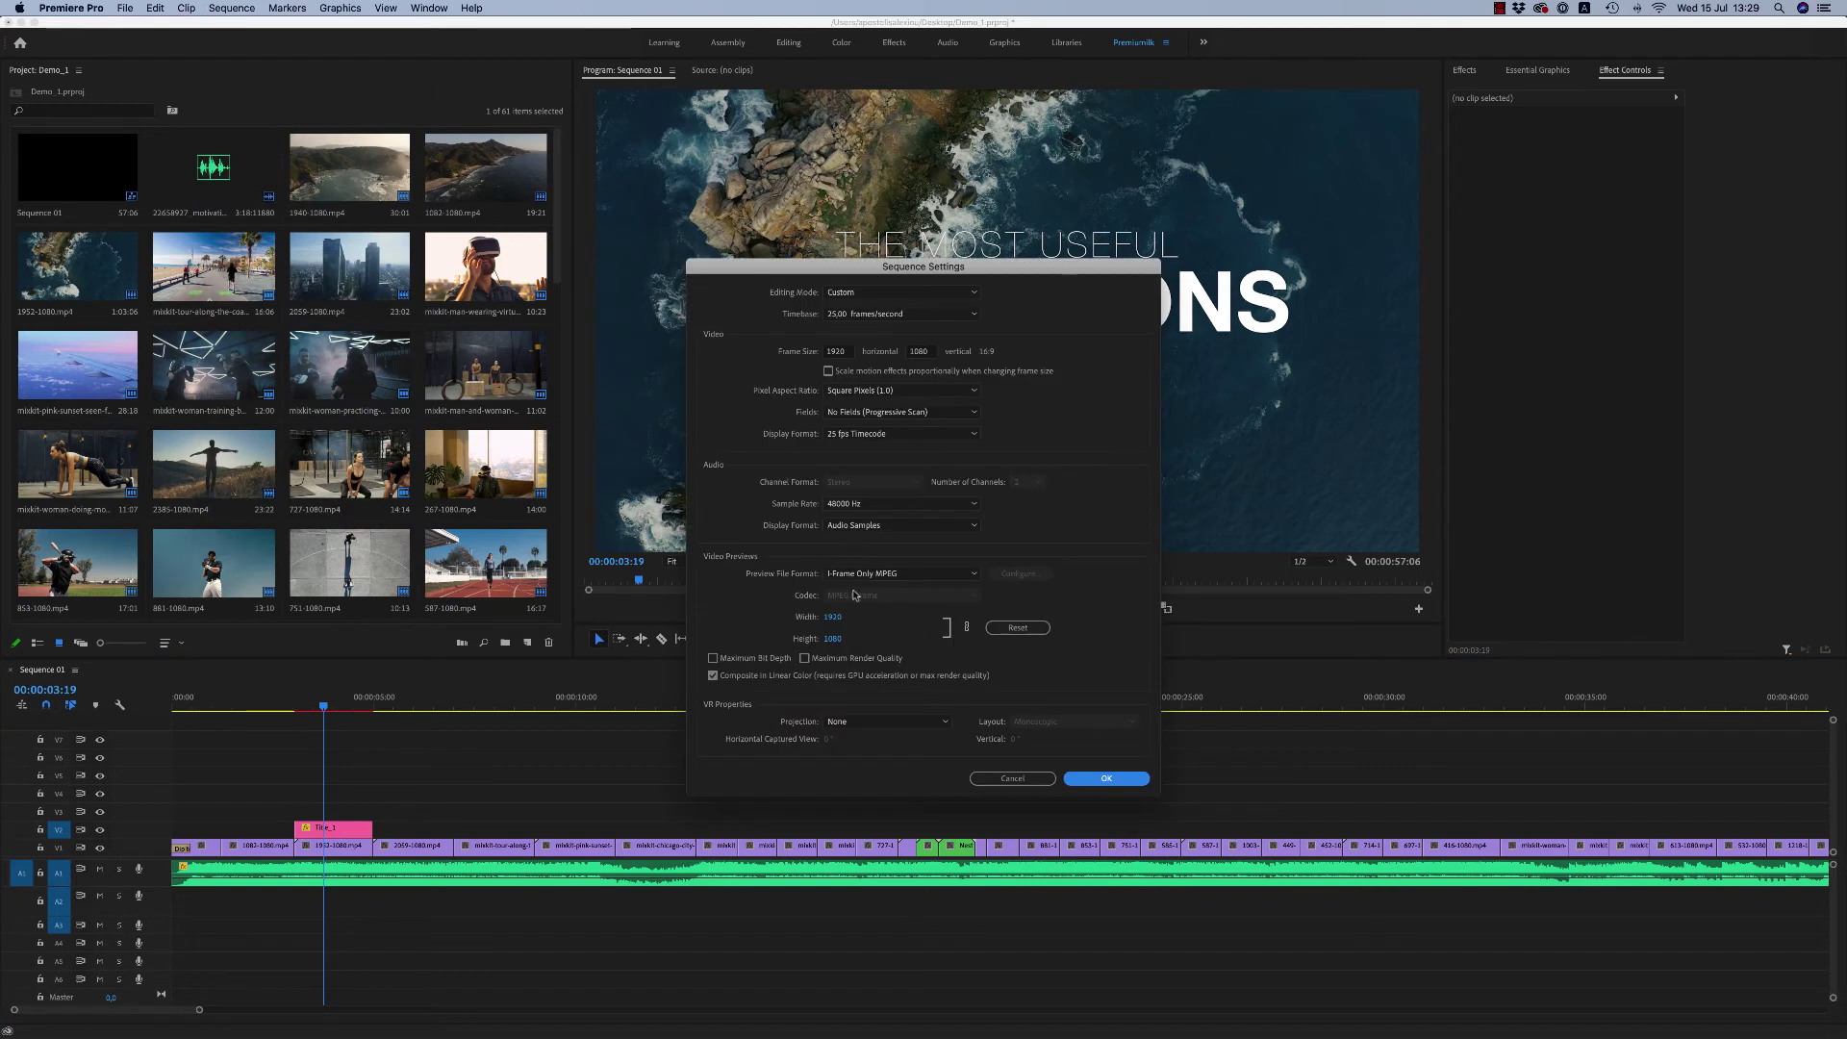
click(833, 618)
click(847, 352)
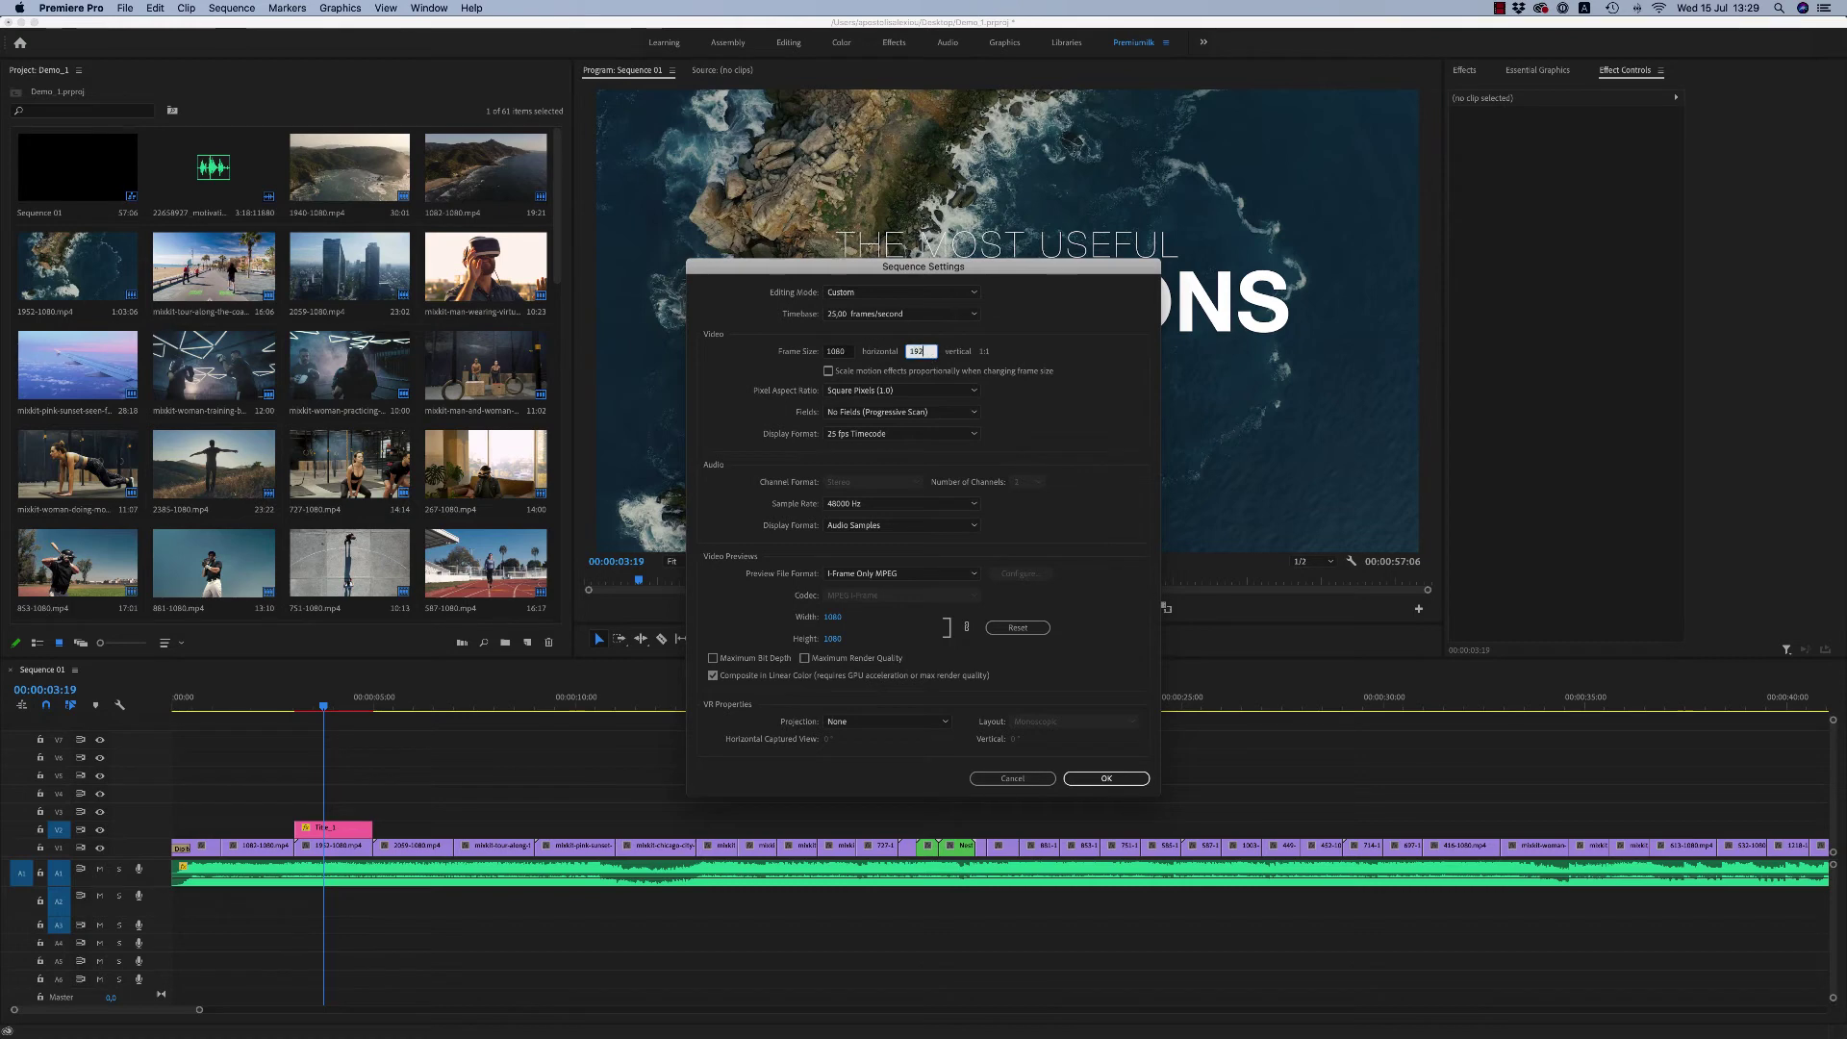
key(Return)
click(1066, 555)
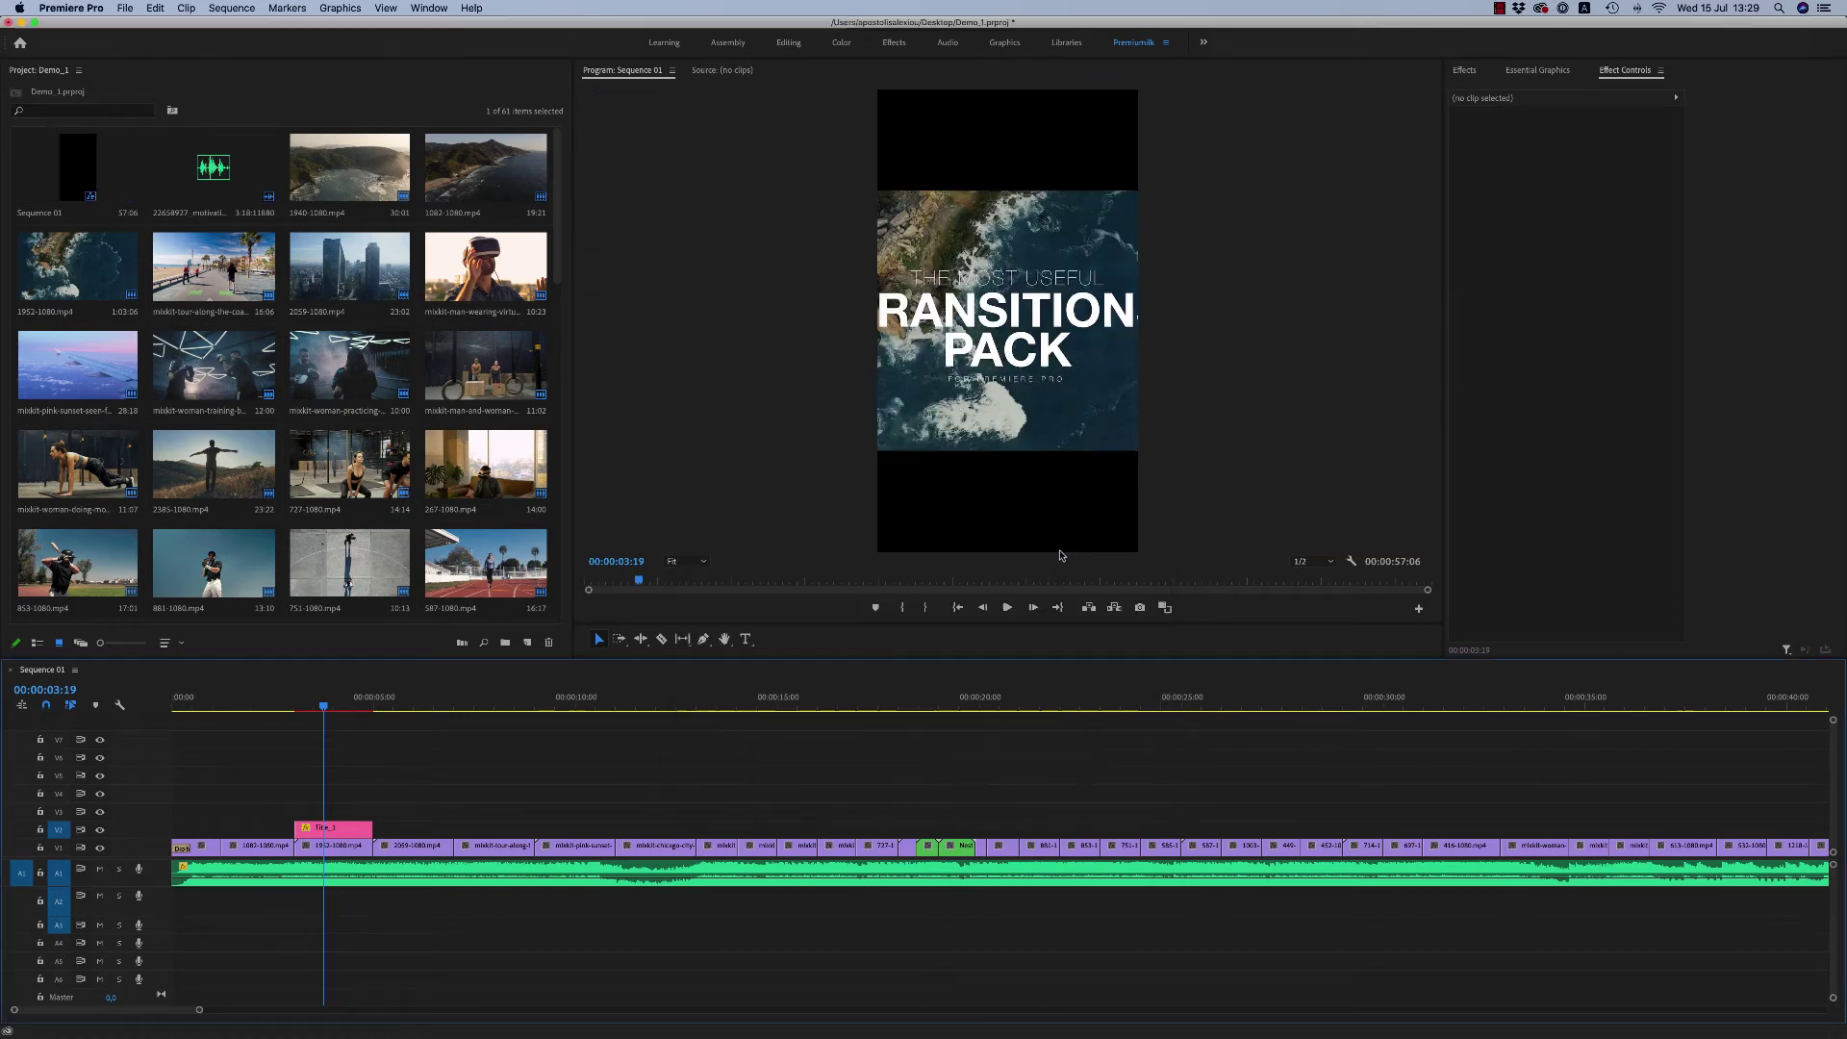
Step: Scale Title_1 down to fit the vertical frame and scale clip 1952-1080.mp4 up to fill it
click(337, 830)
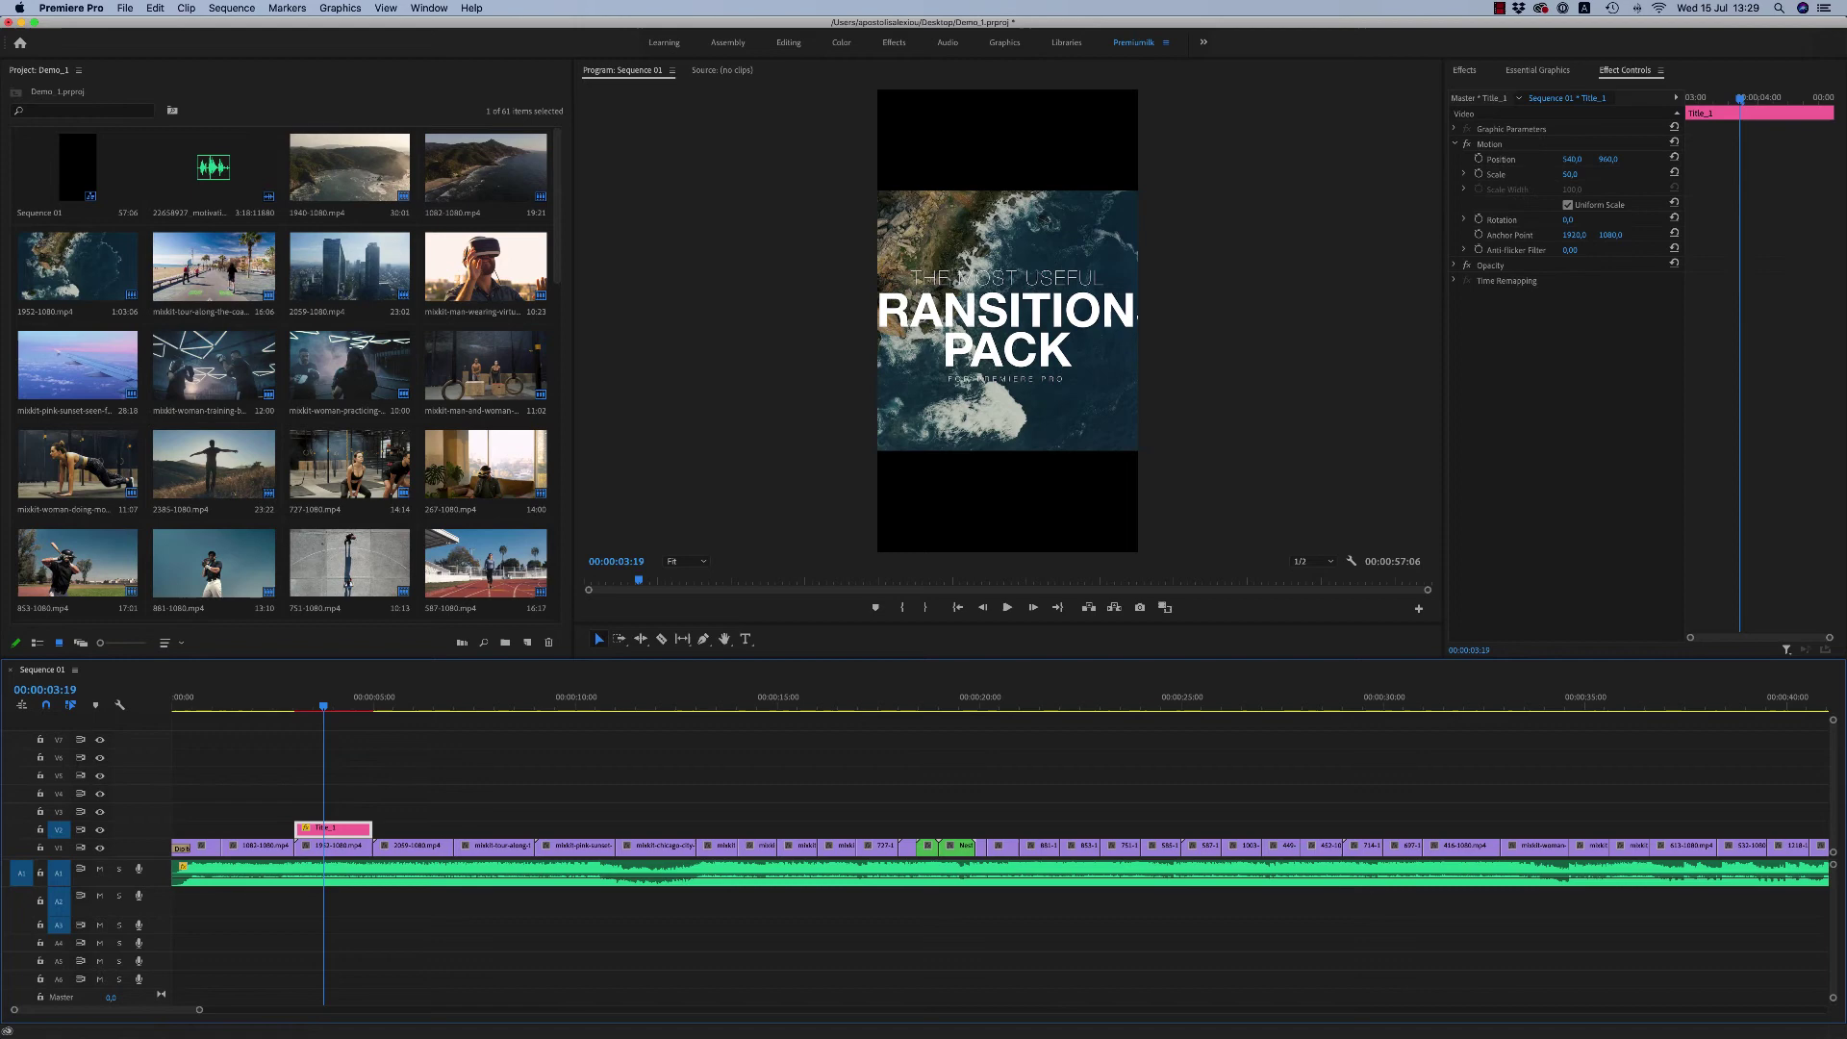
key(shift+5)
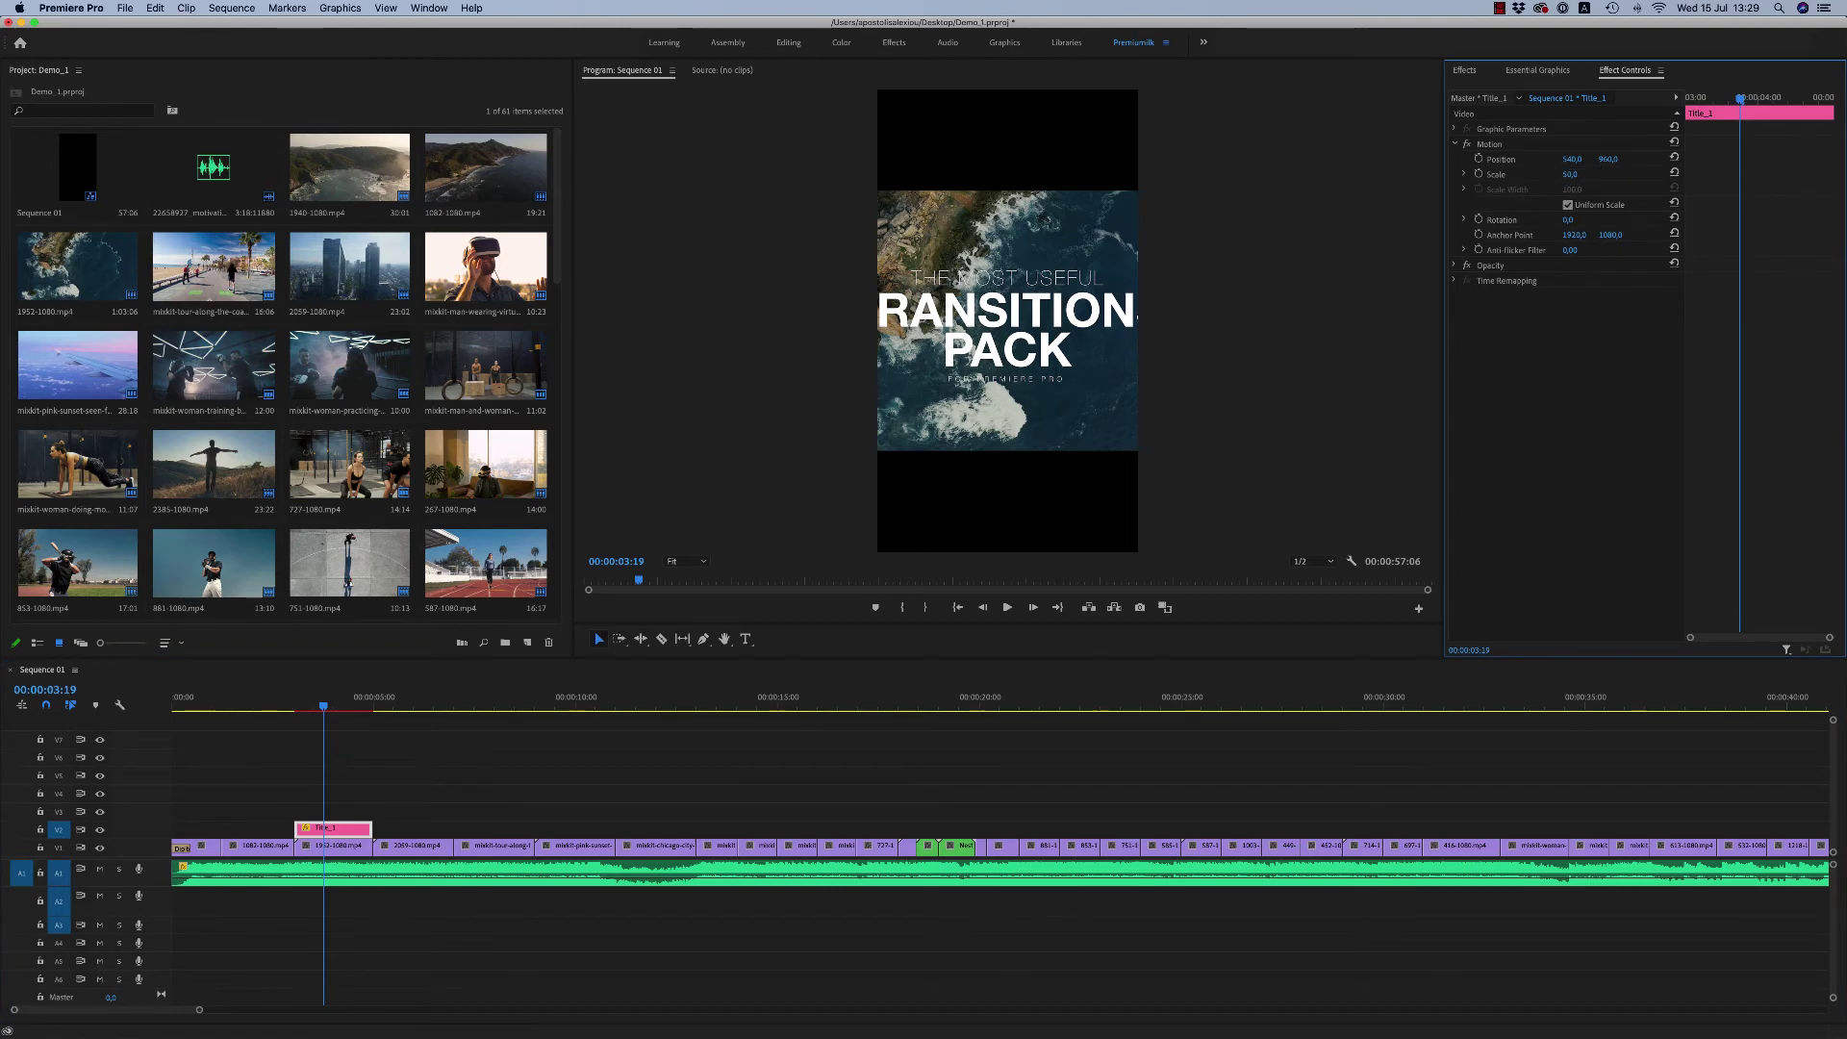
drag(1569, 174, 1648, 162)
click(337, 846)
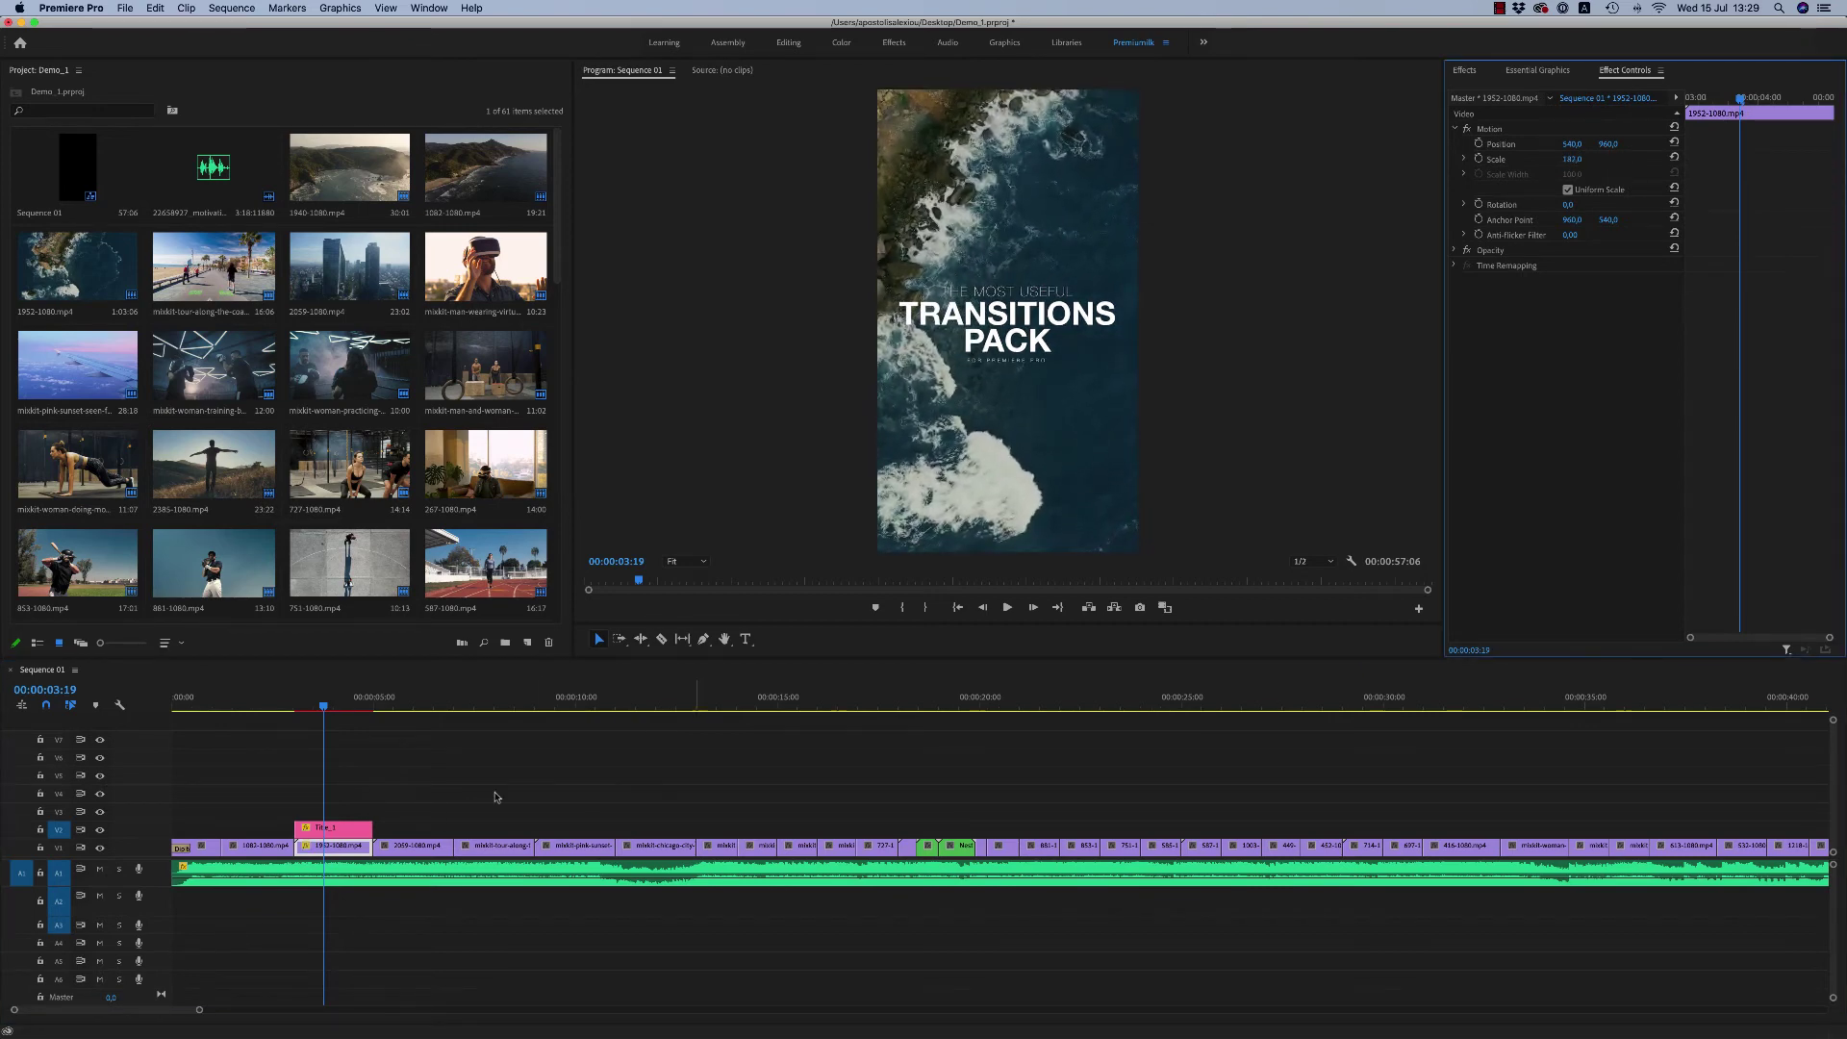
Step: Copy the Motion settings of 1952-1080.mp4 to all the other video clips in Sequence 01 and check the result
click(414, 846)
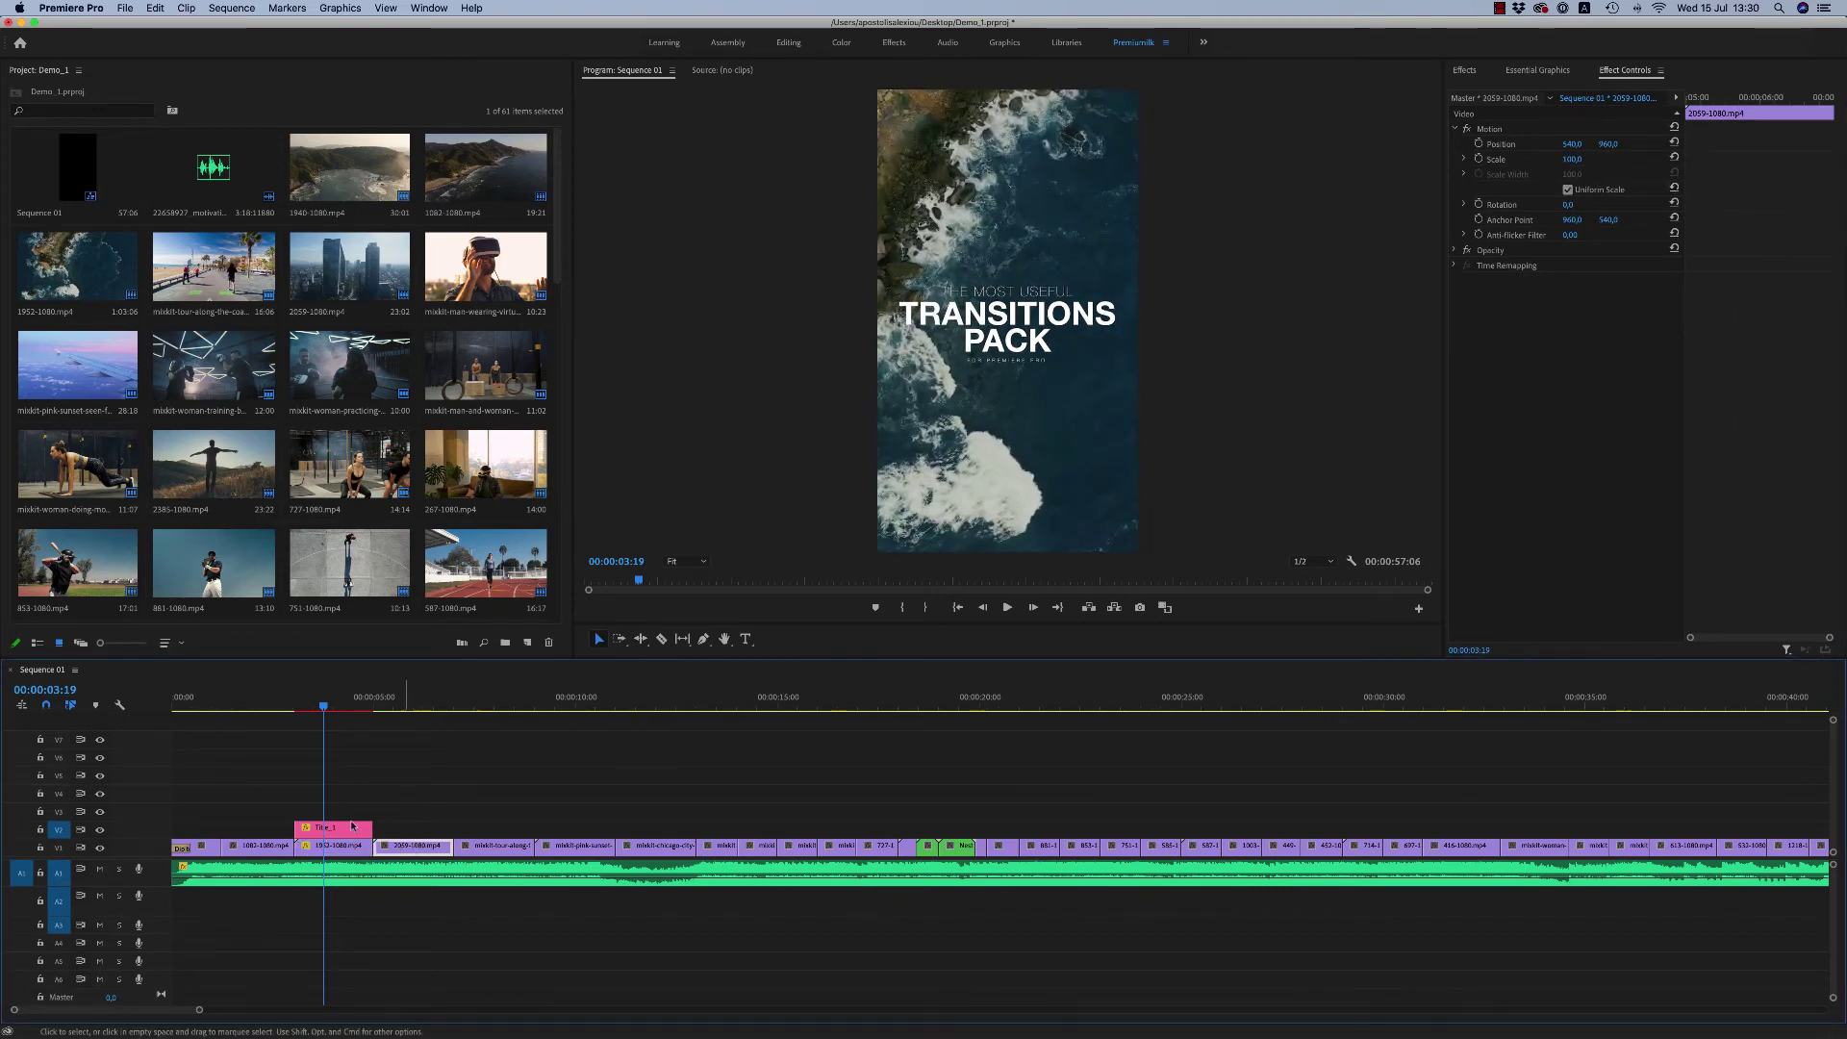
click(417, 697)
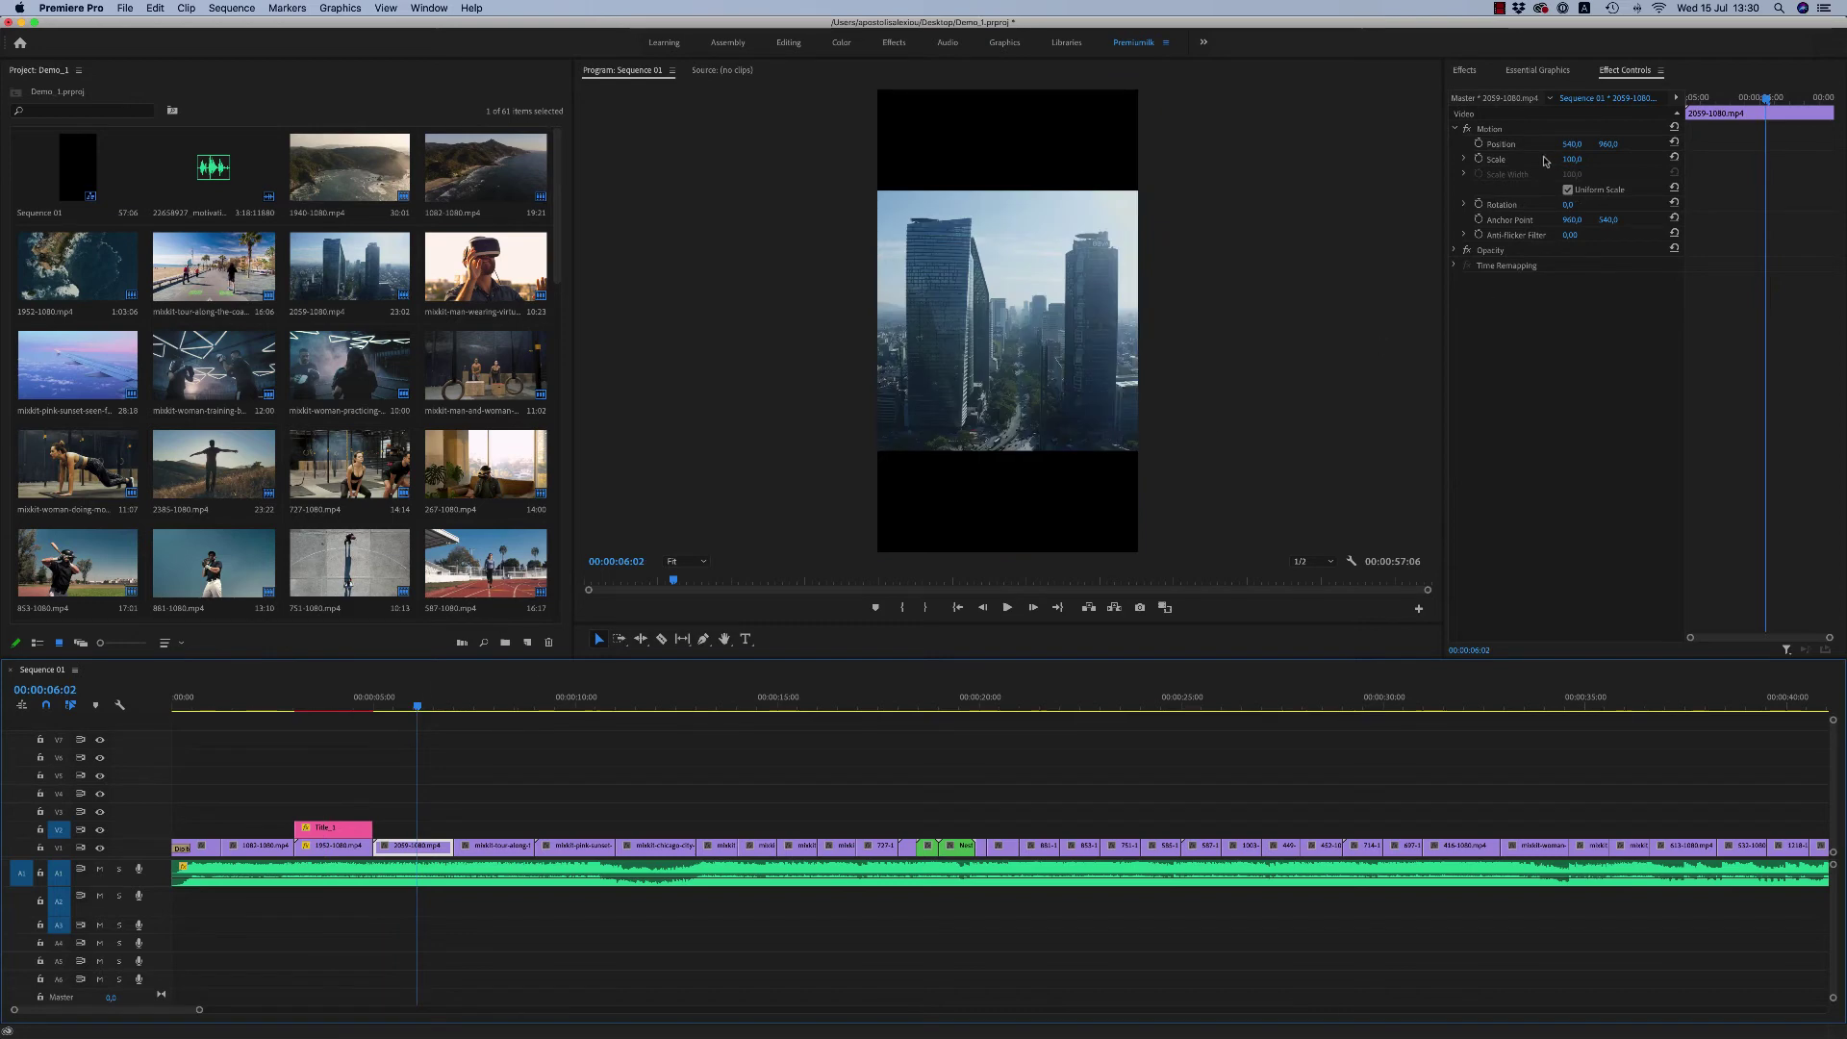
click(335, 697)
click(333, 846)
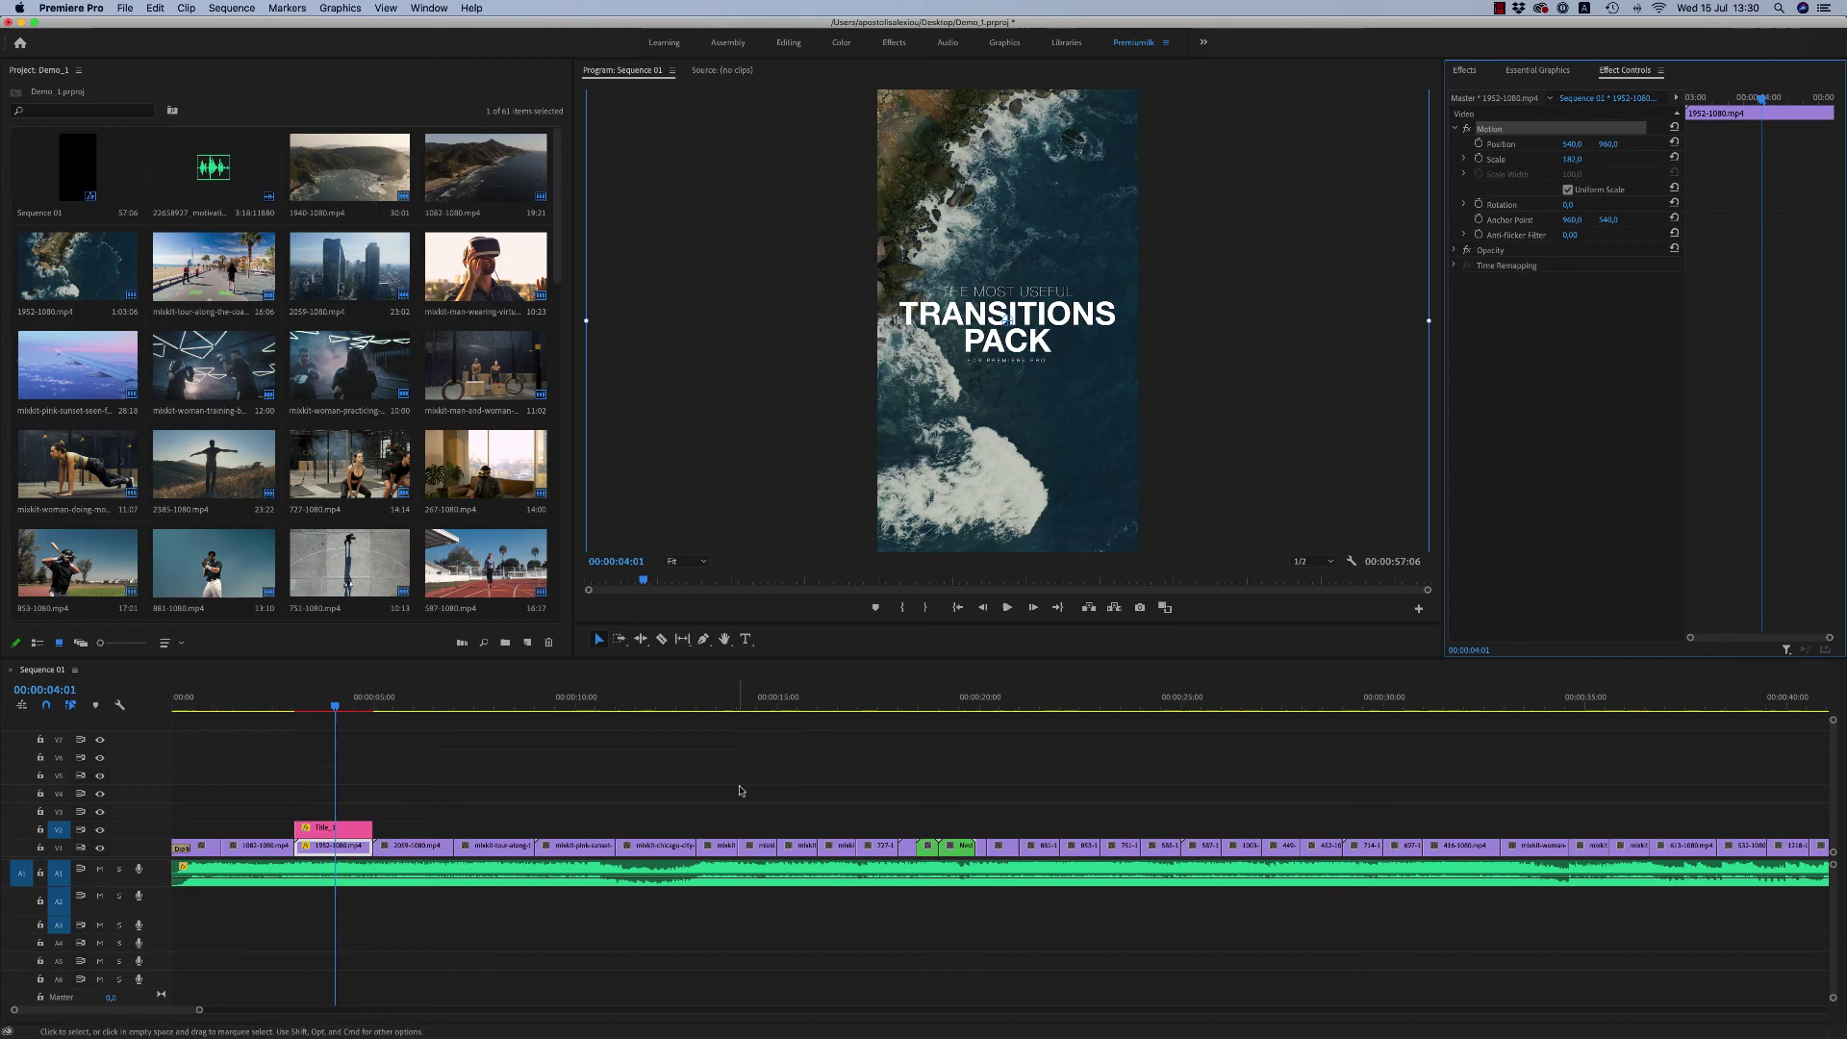
click(1070, 817)
key(minus)
drag(1345, 845, 128, 854)
click(517, 770)
drag(325, 697, 511, 693)
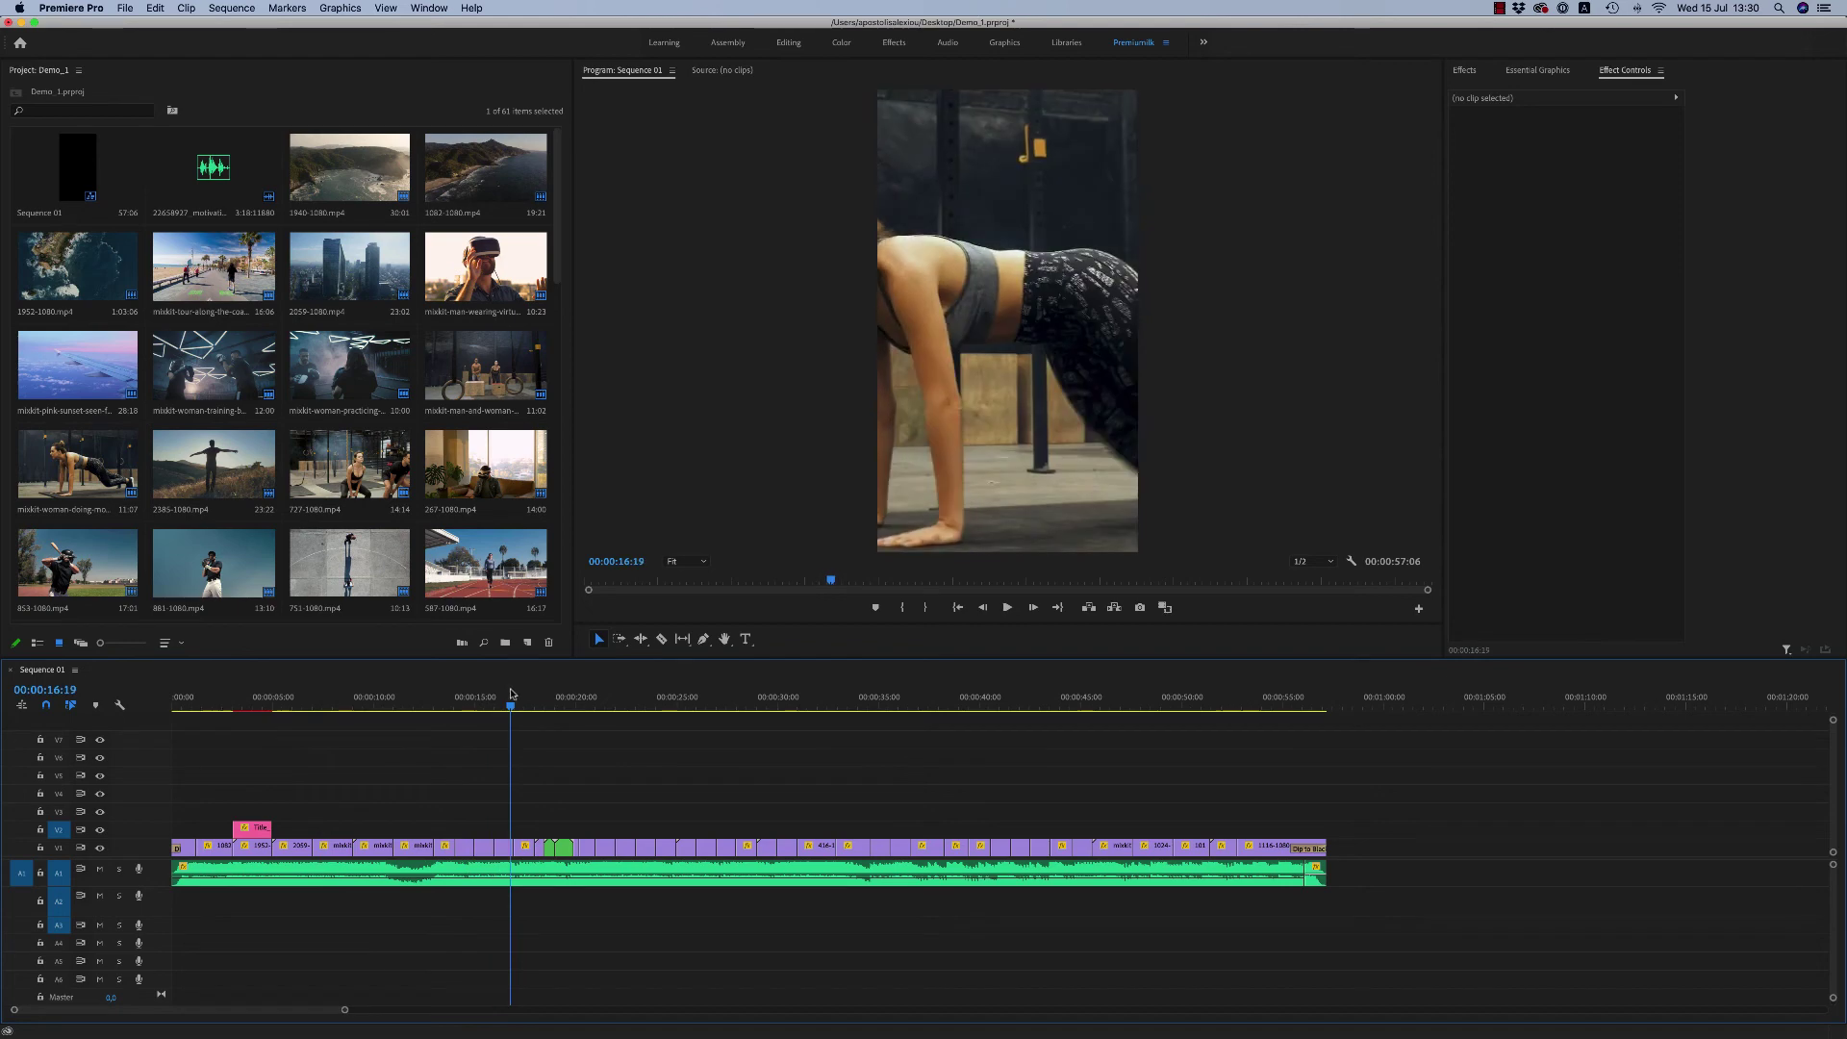
click(261, 697)
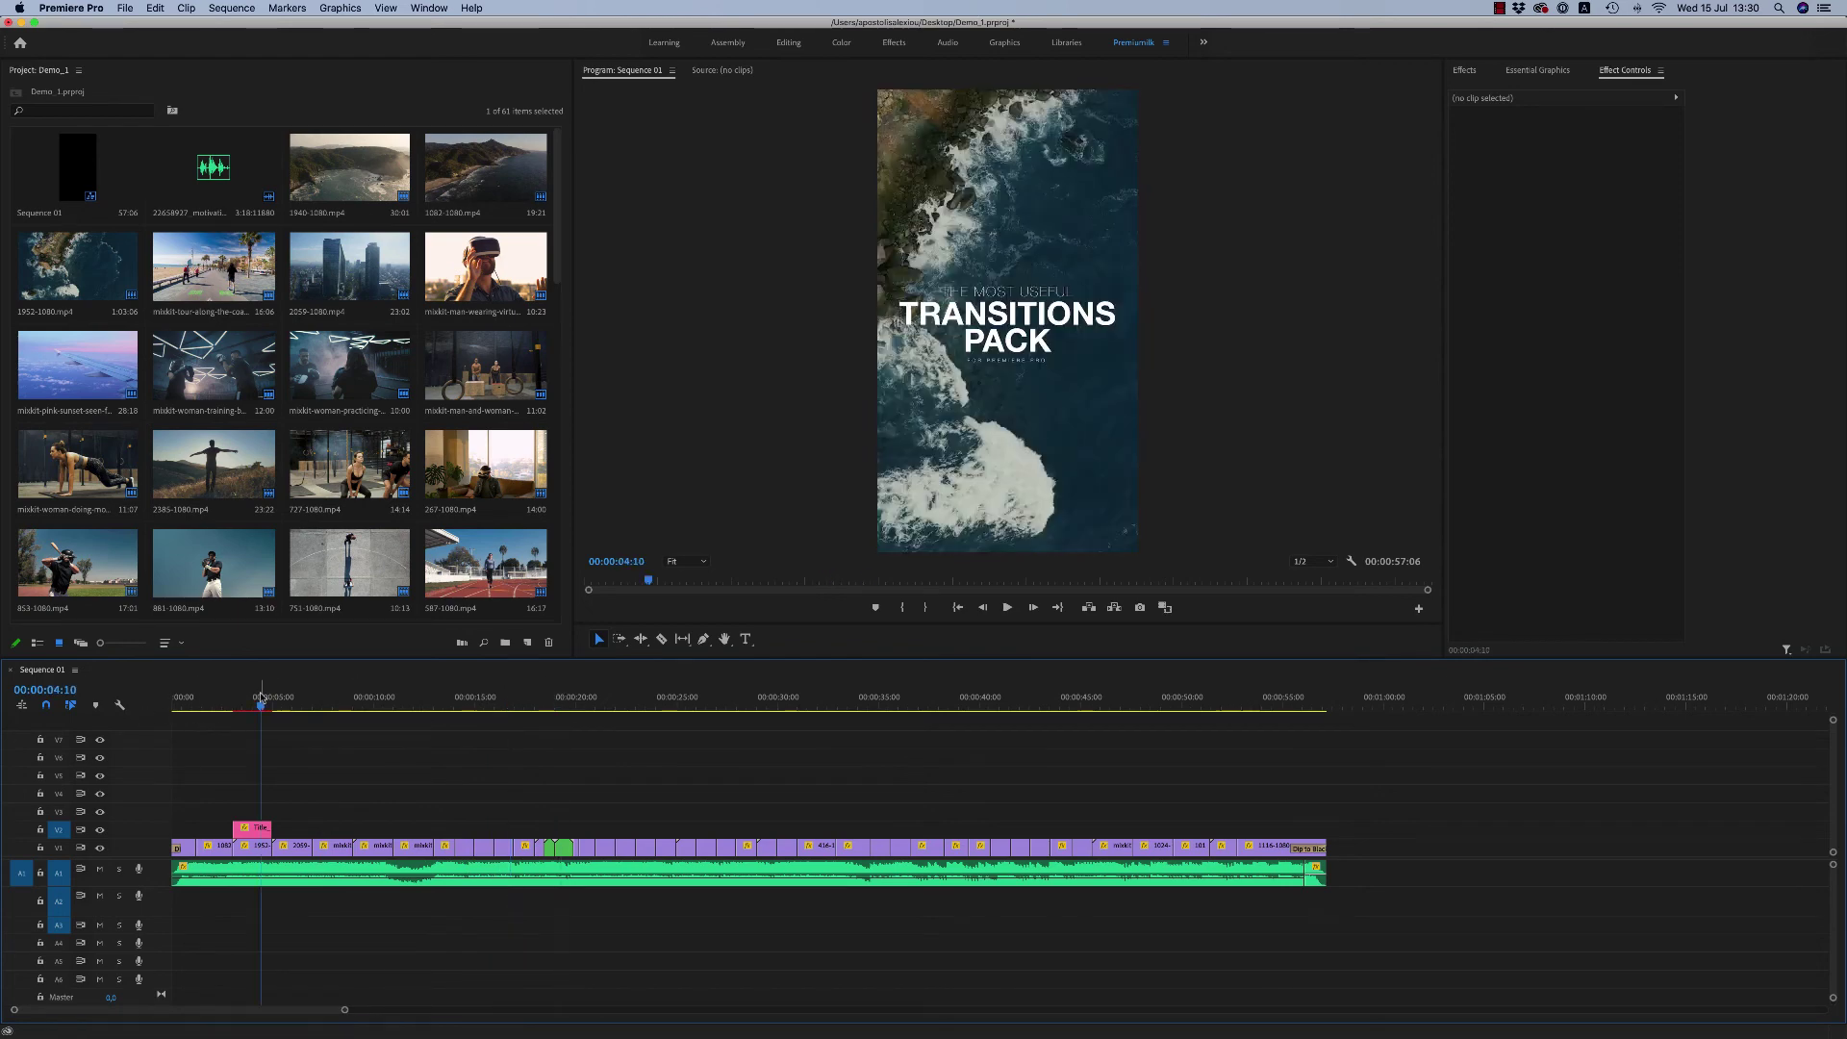
key(=)
key(=)
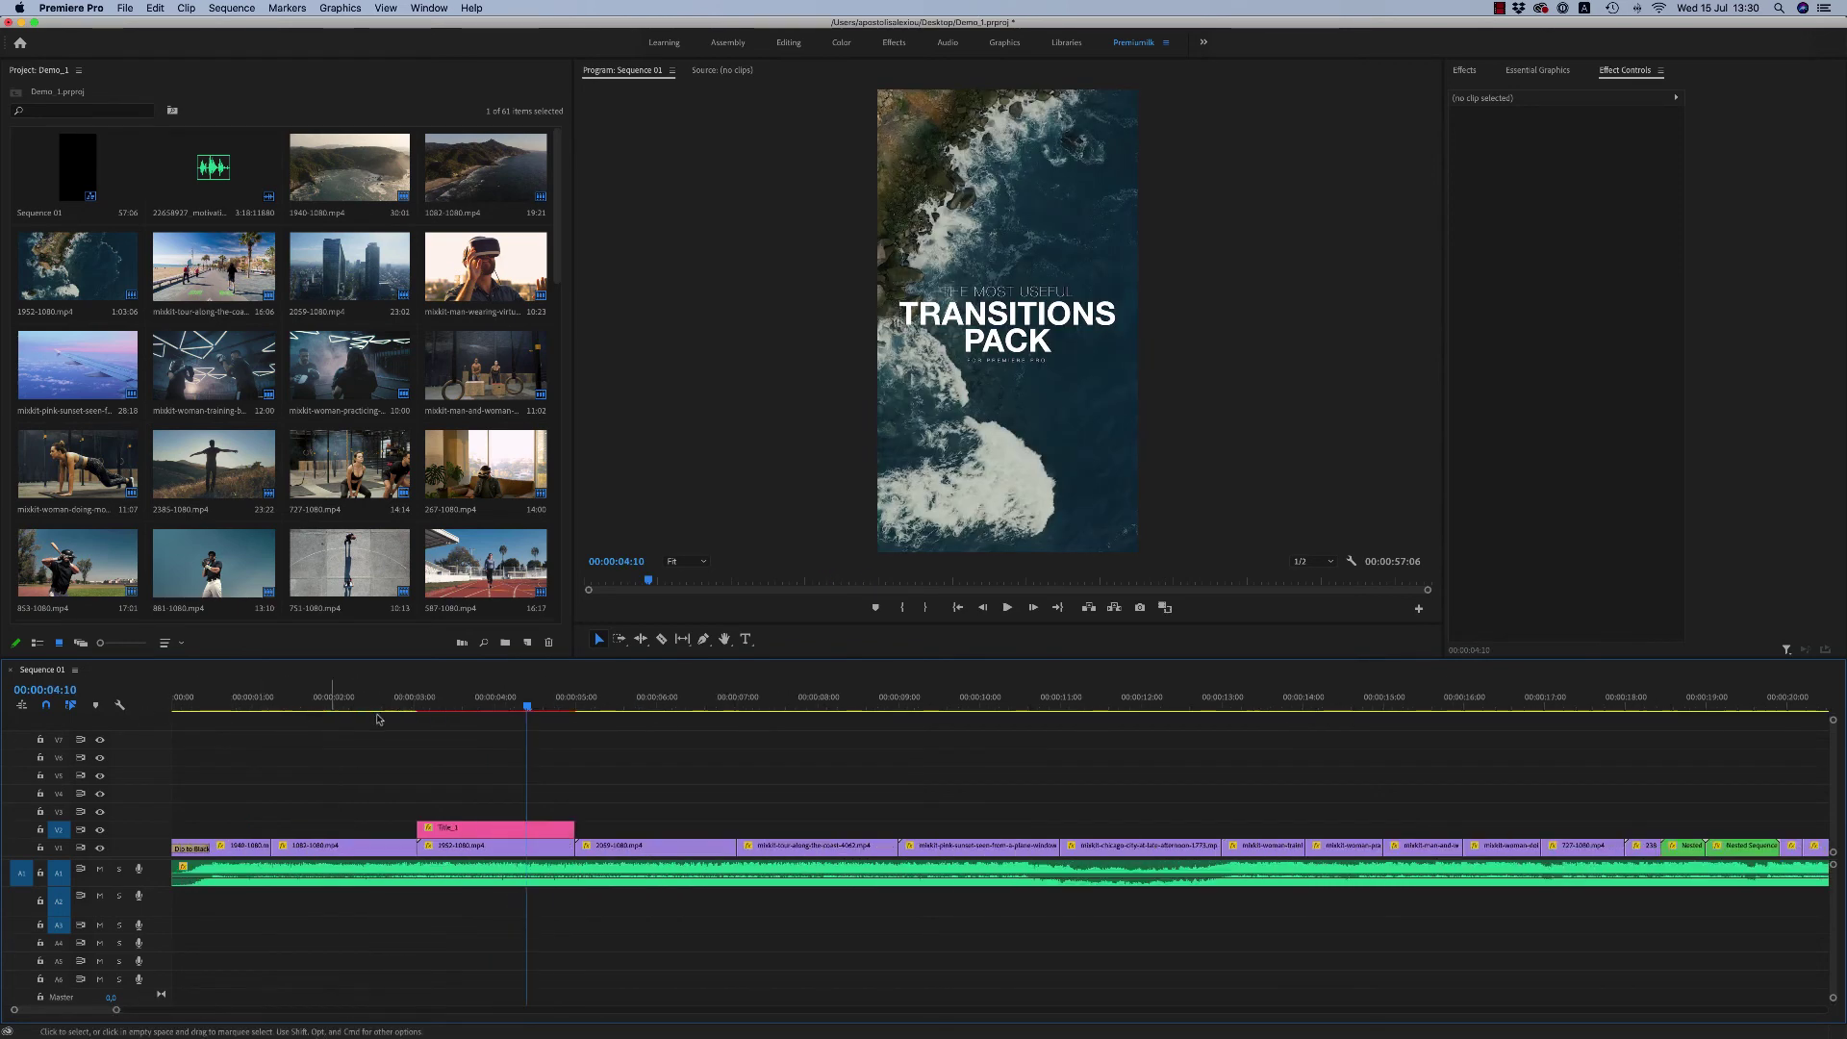
click(558, 204)
click(130, 10)
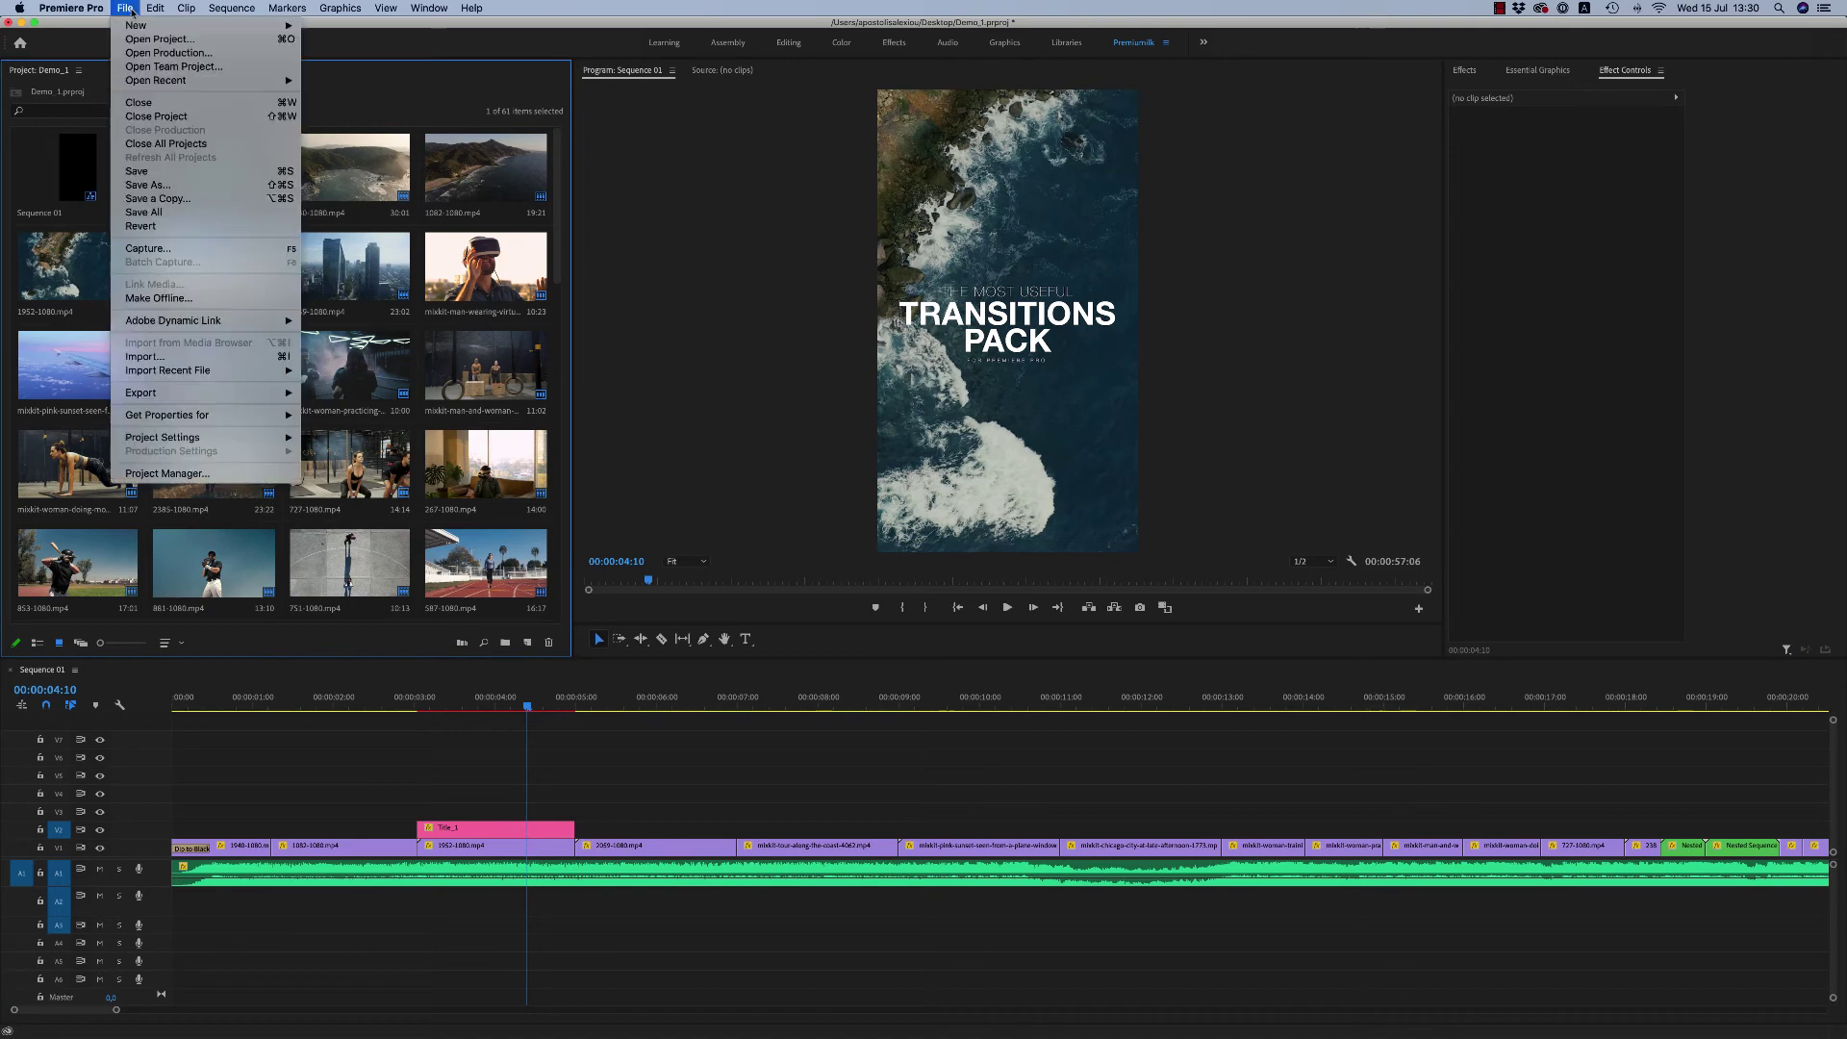
click(170, 45)
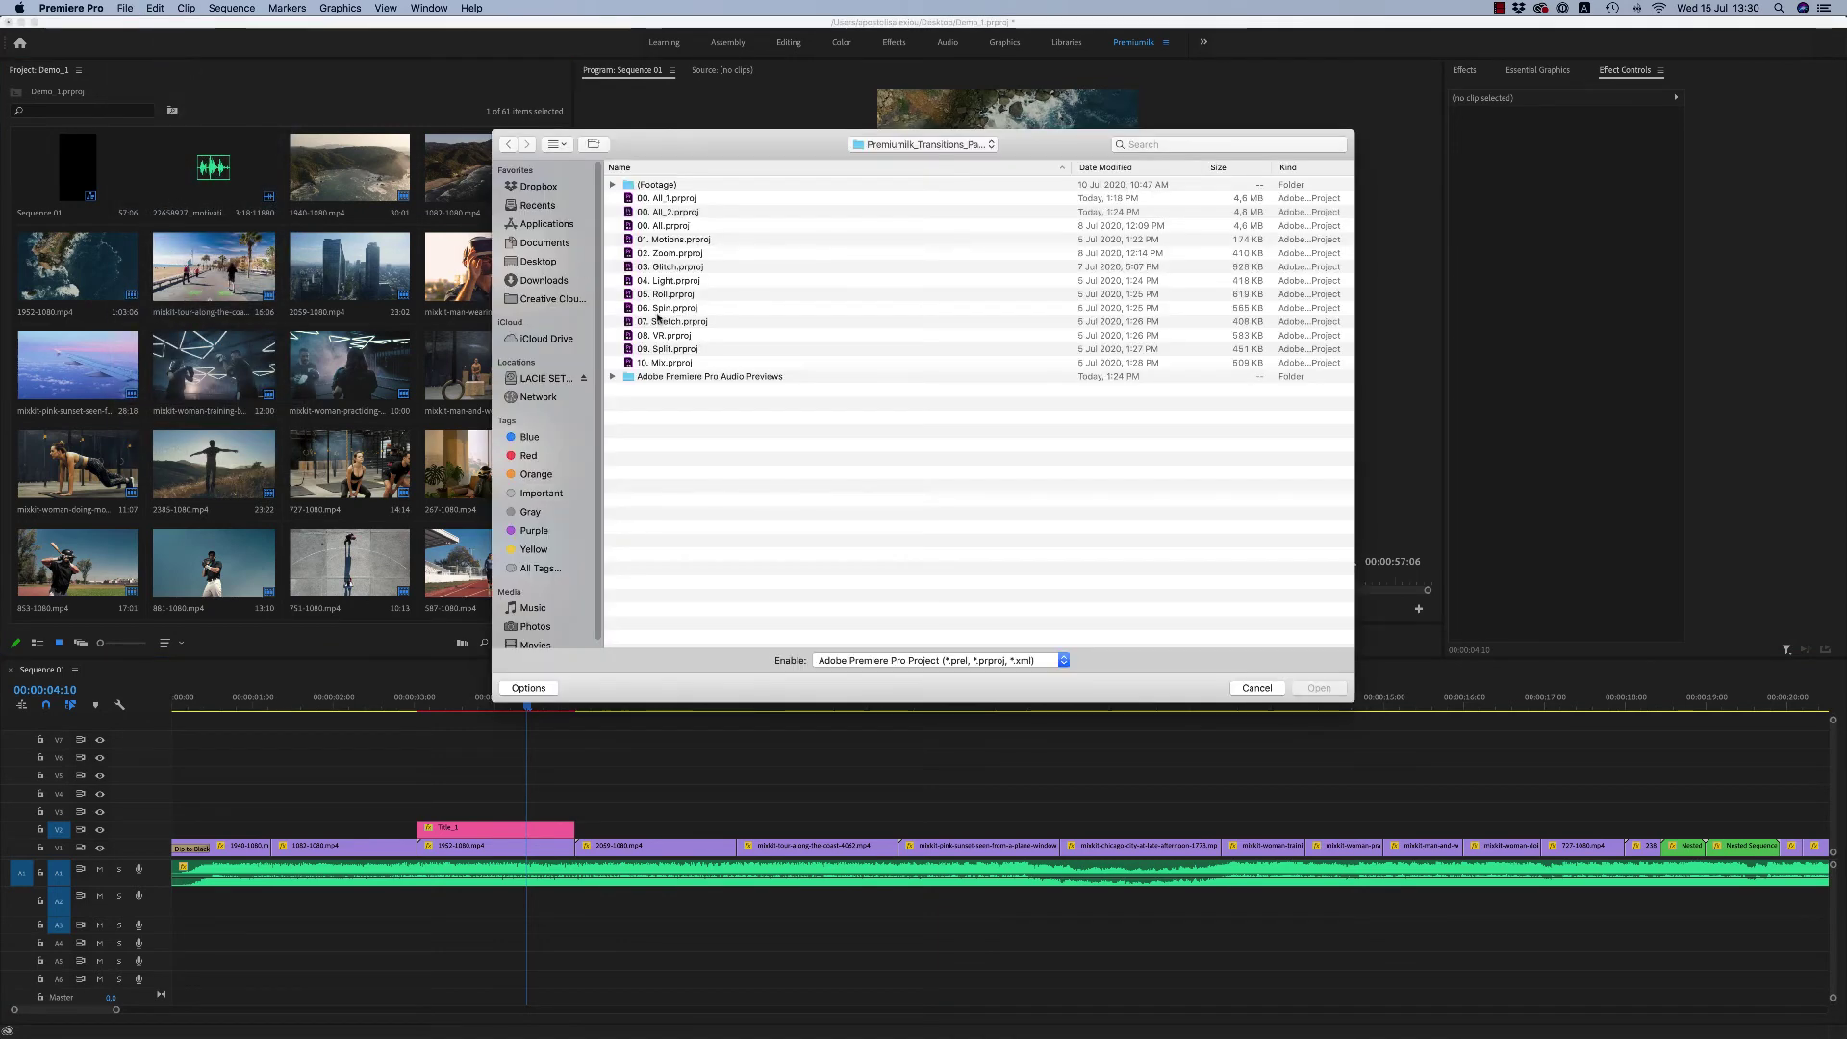
click(1256, 687)
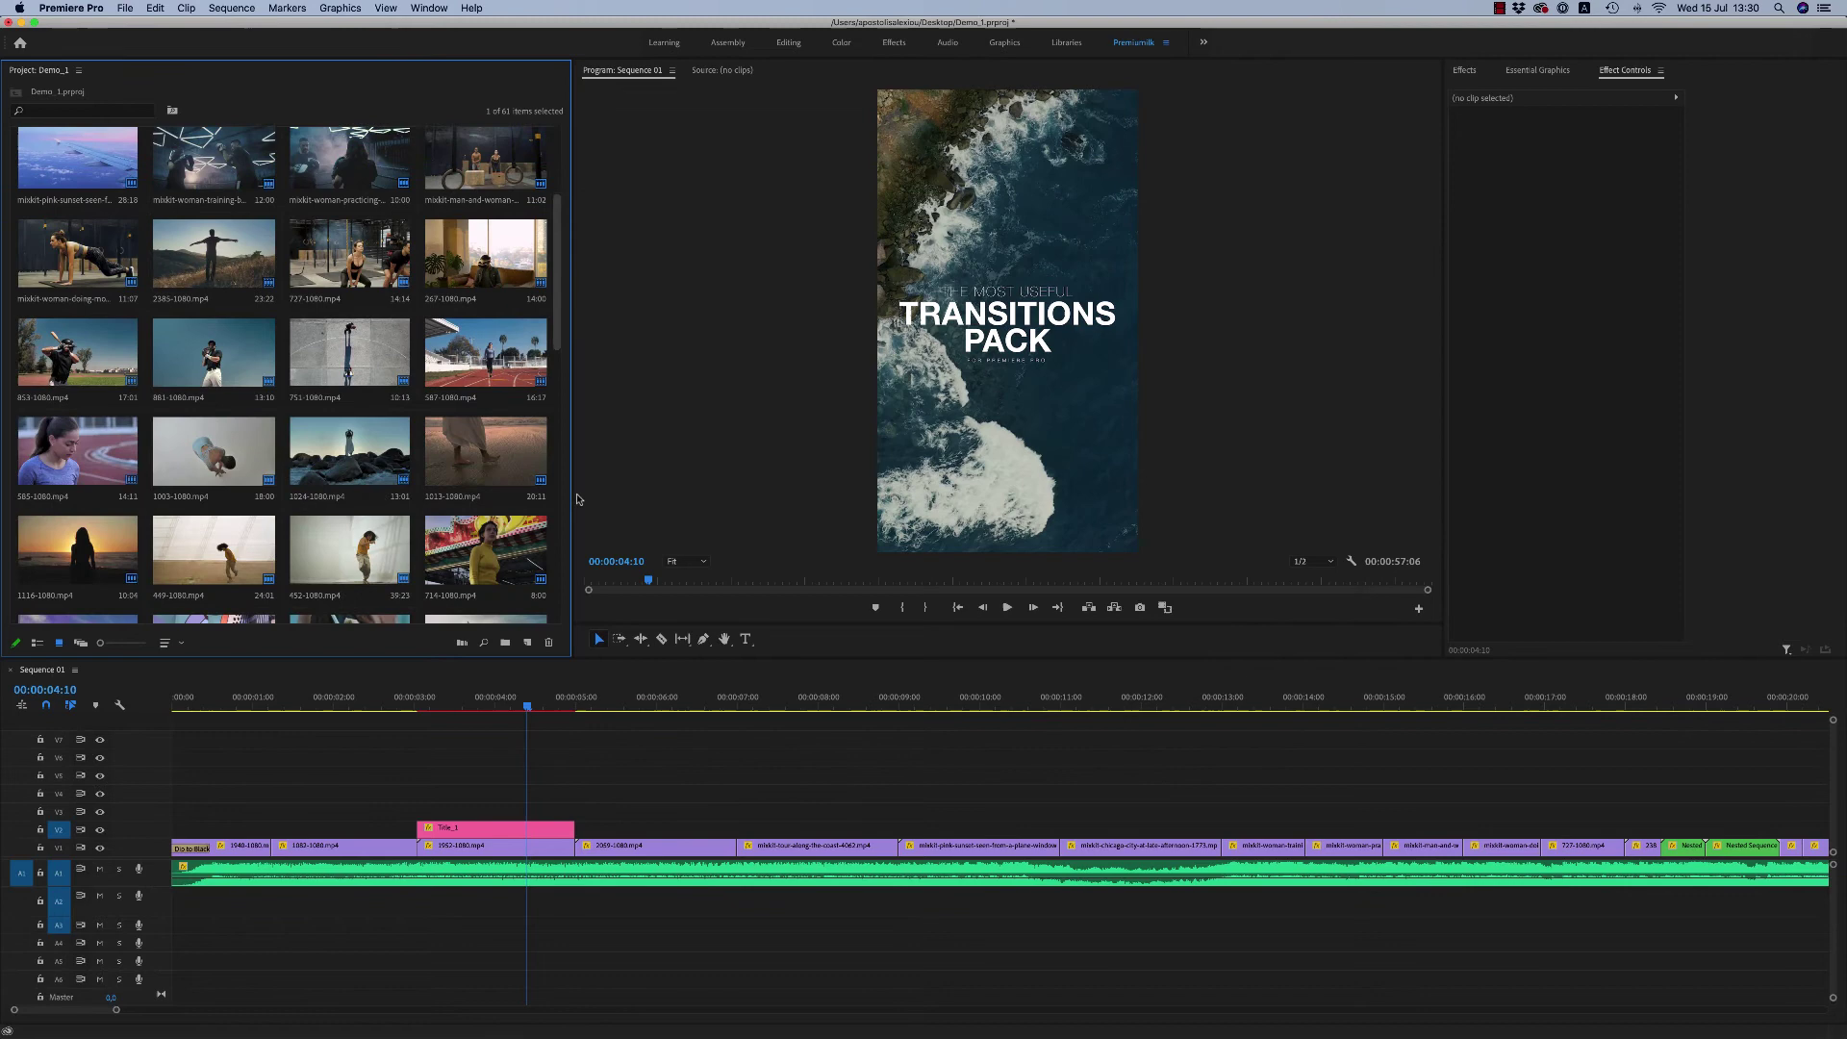
Step: Delete the leftover transition items from the Demo_1 project, from 00. Resolutions Settings through the last audio file
scroll(577, 499, down, 10)
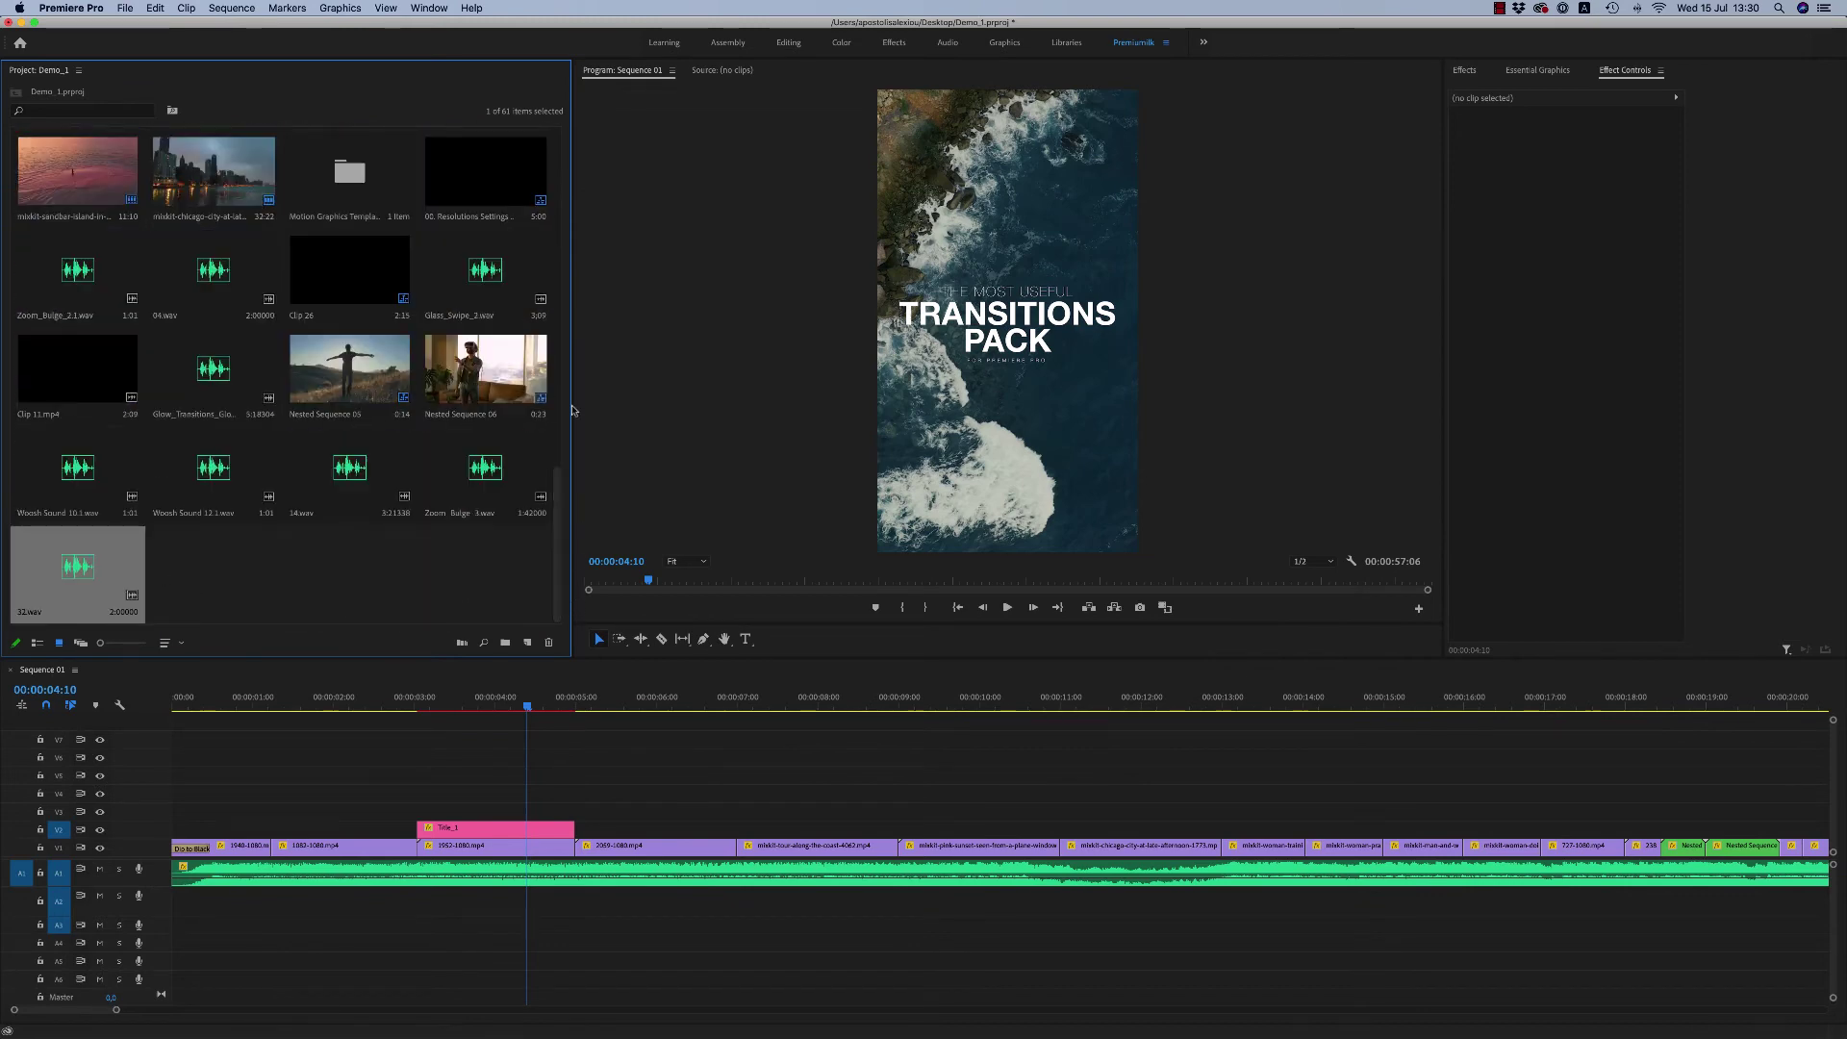
click(467, 177)
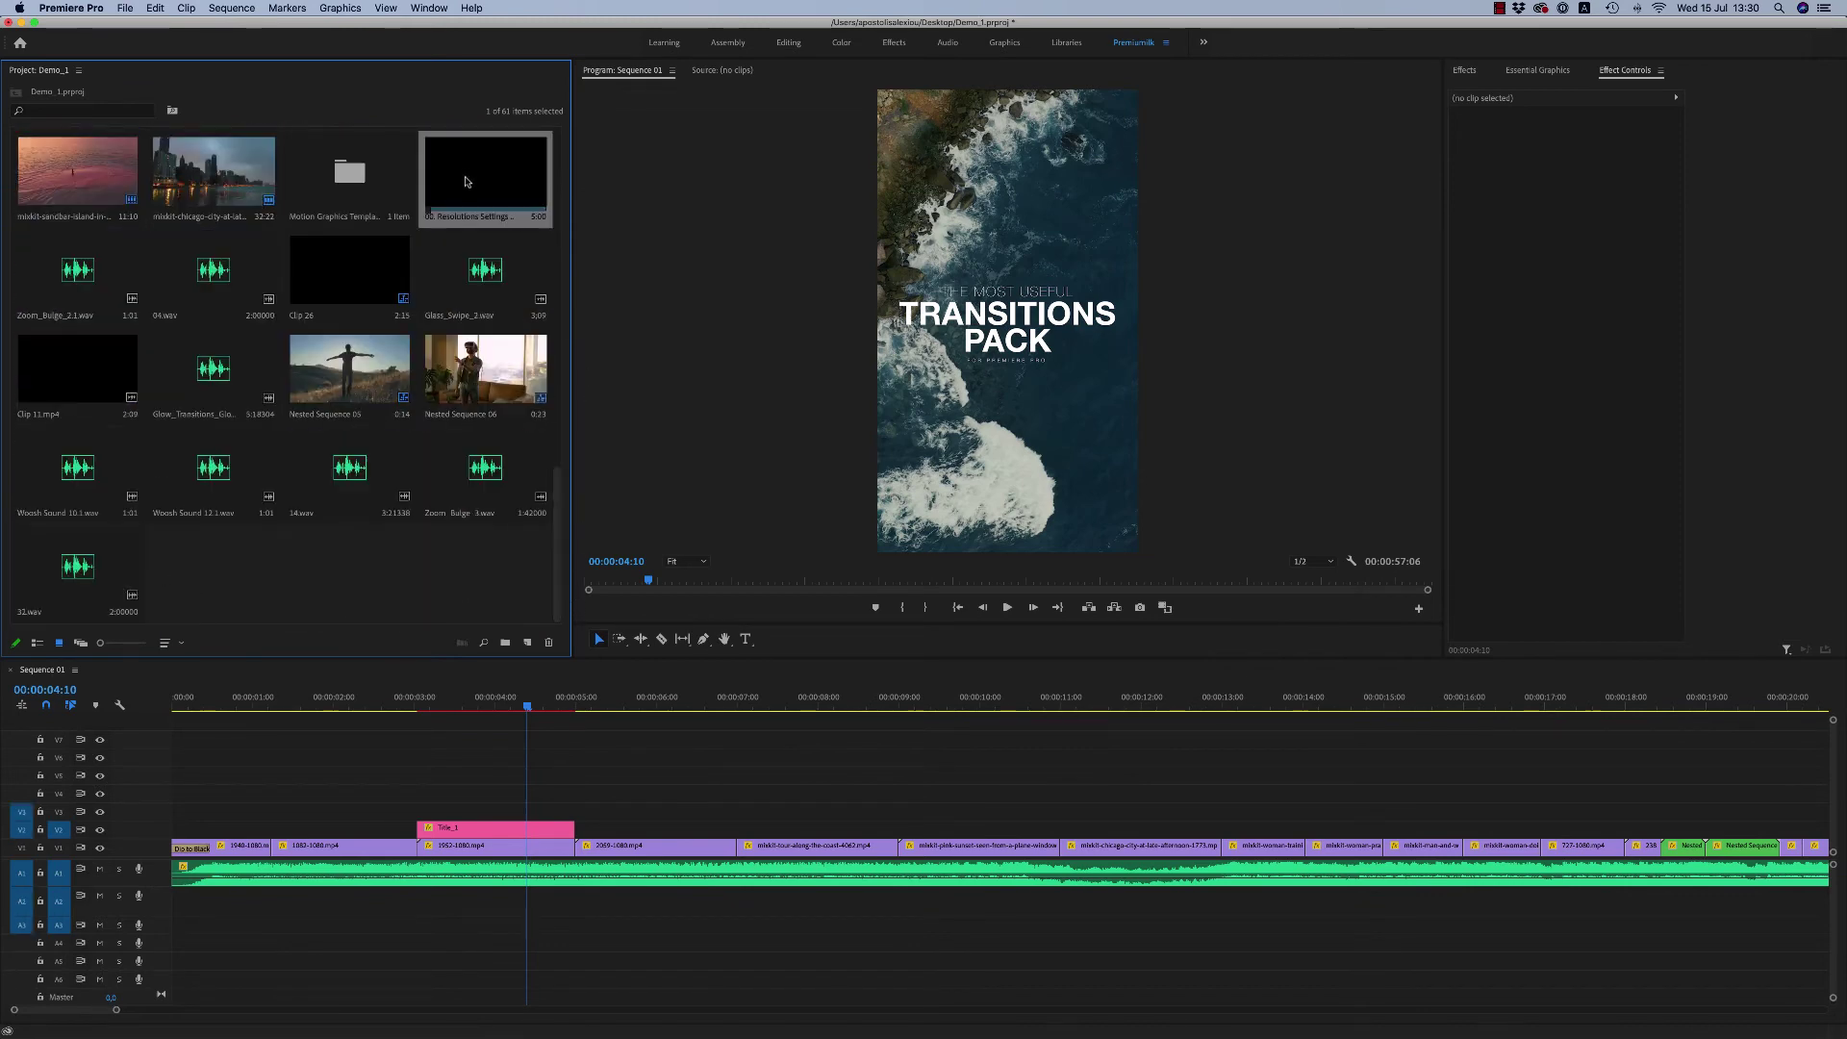
shift+click(75, 569)
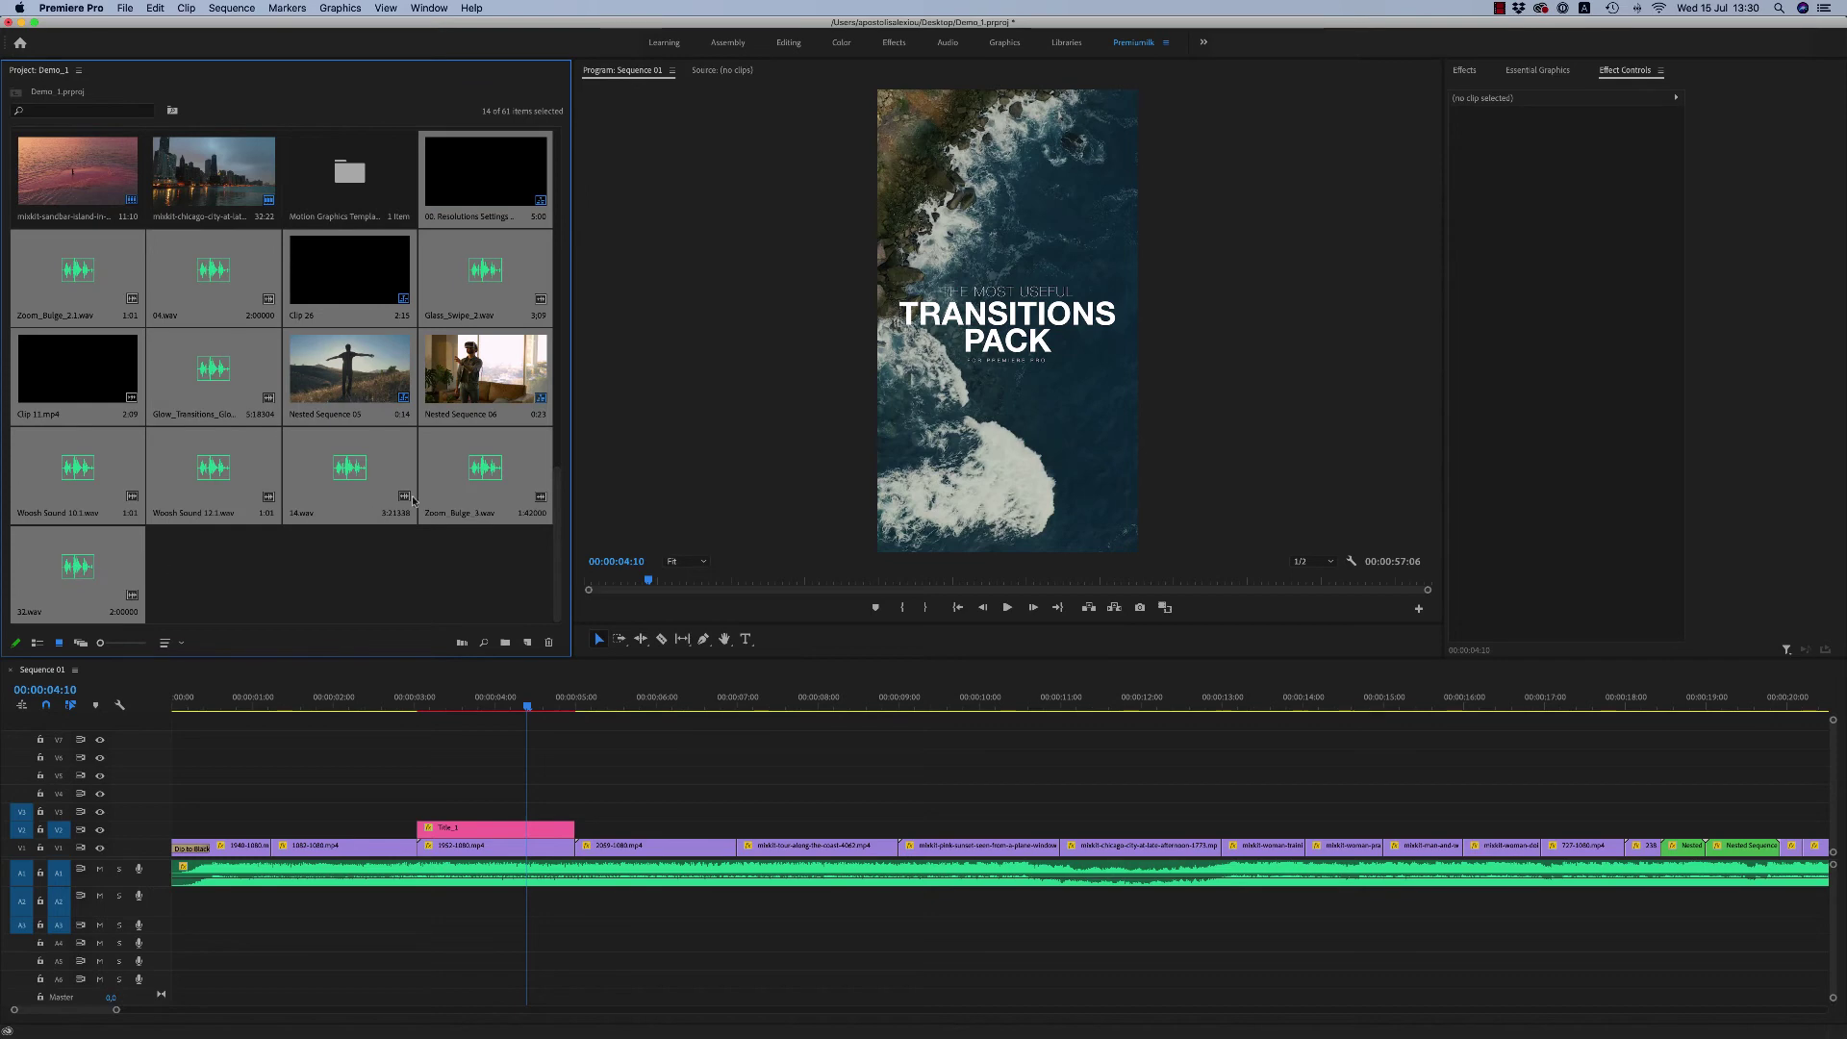
key(Delete)
click(1071, 559)
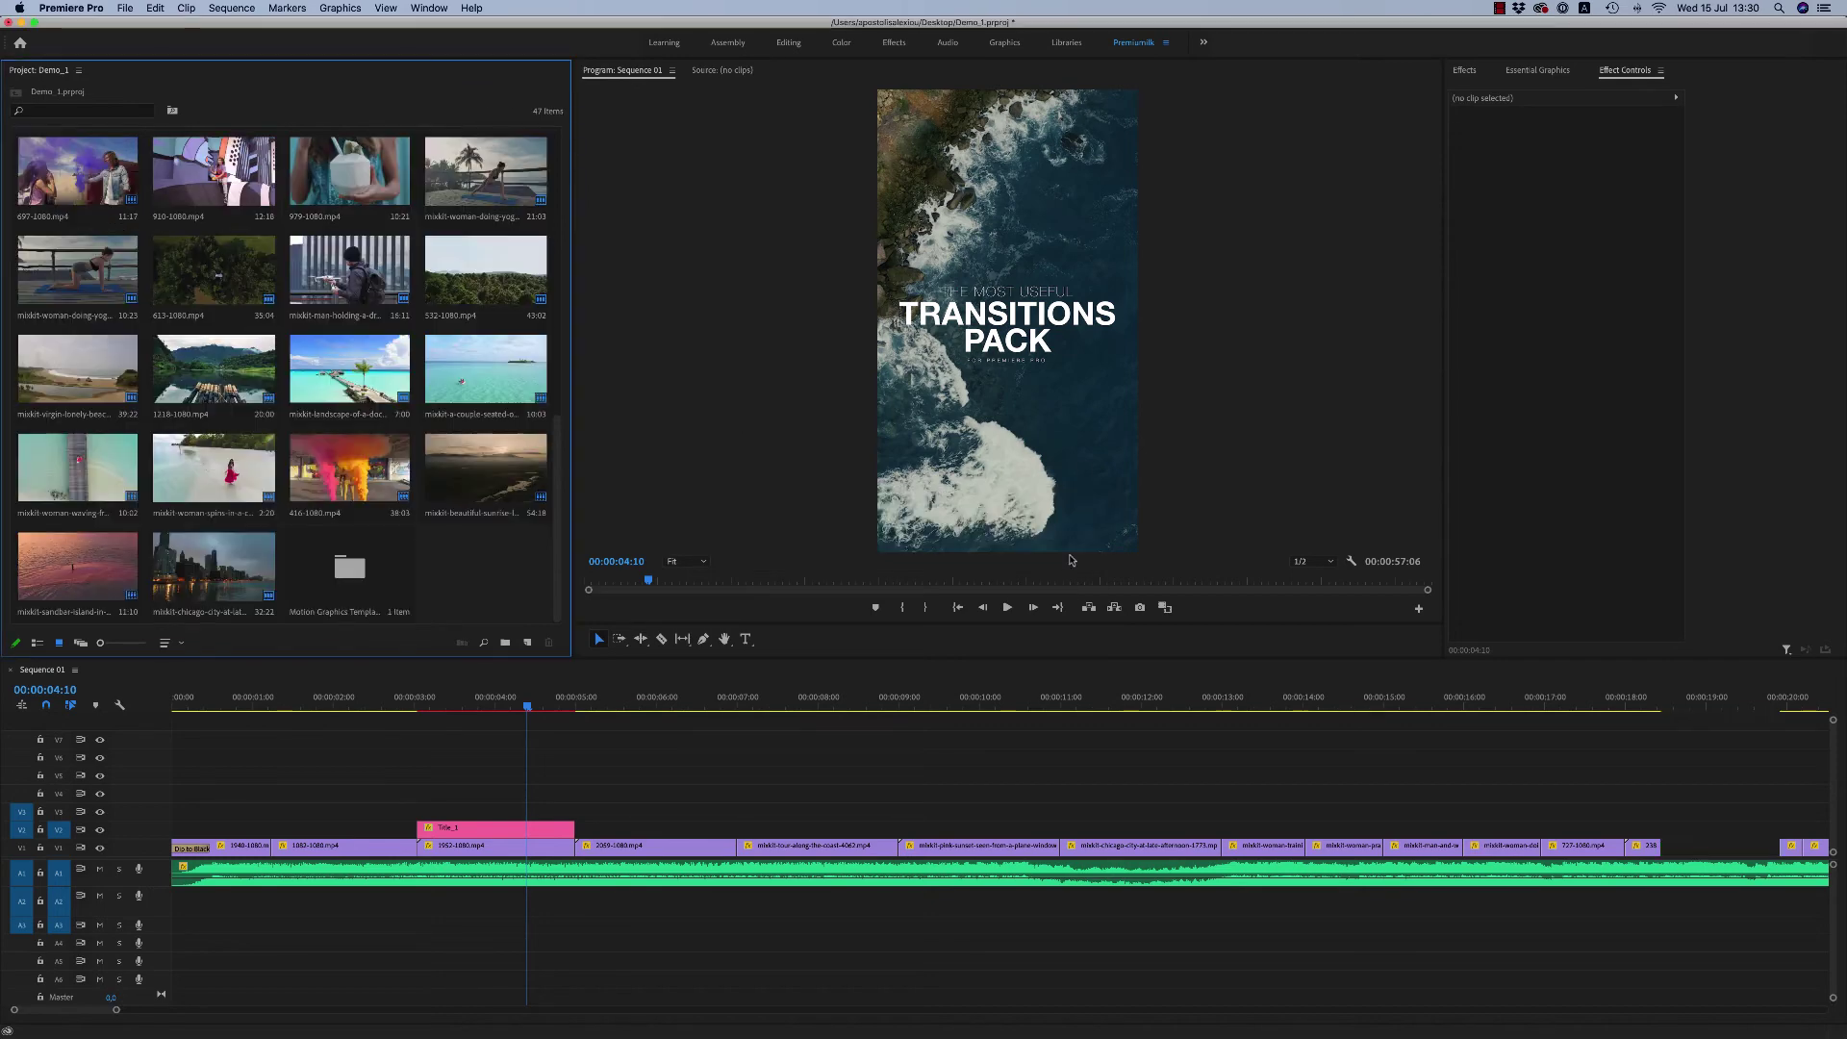
click(1088, 796)
click(1749, 847)
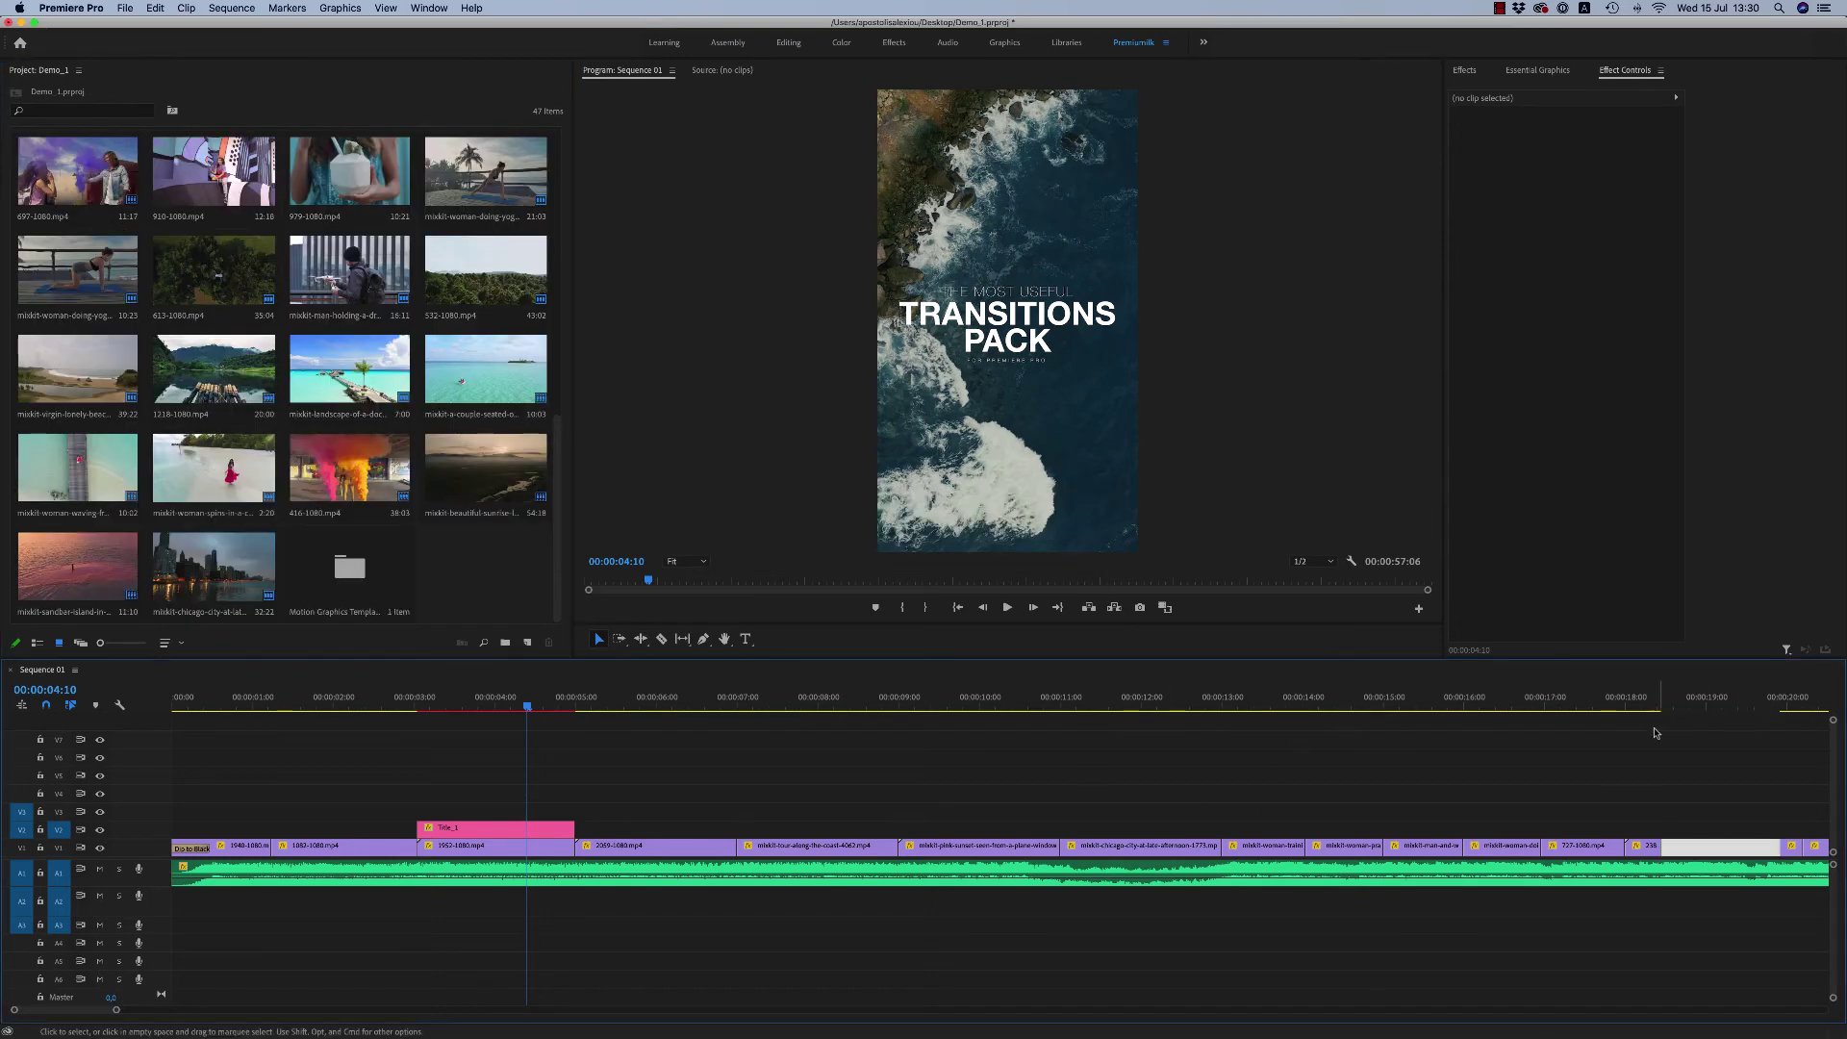
click(1655, 702)
click(485, 703)
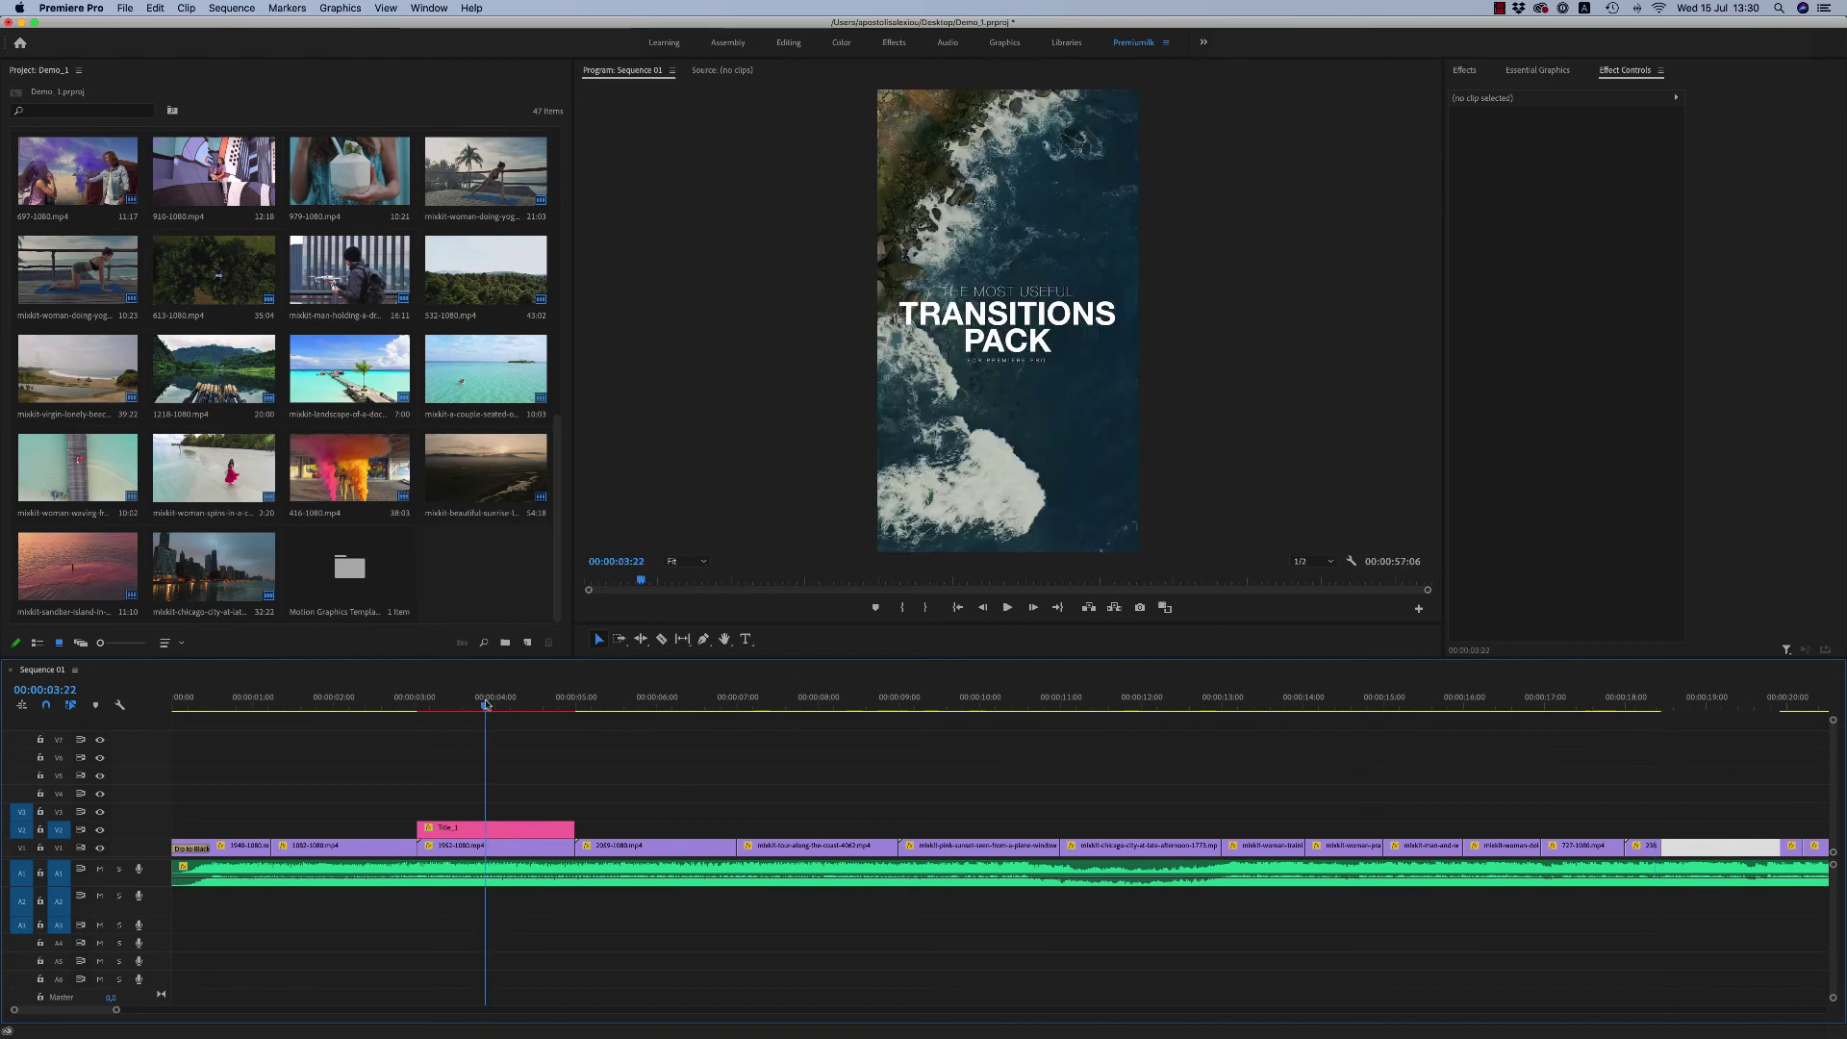
drag(557, 565, 547, 236)
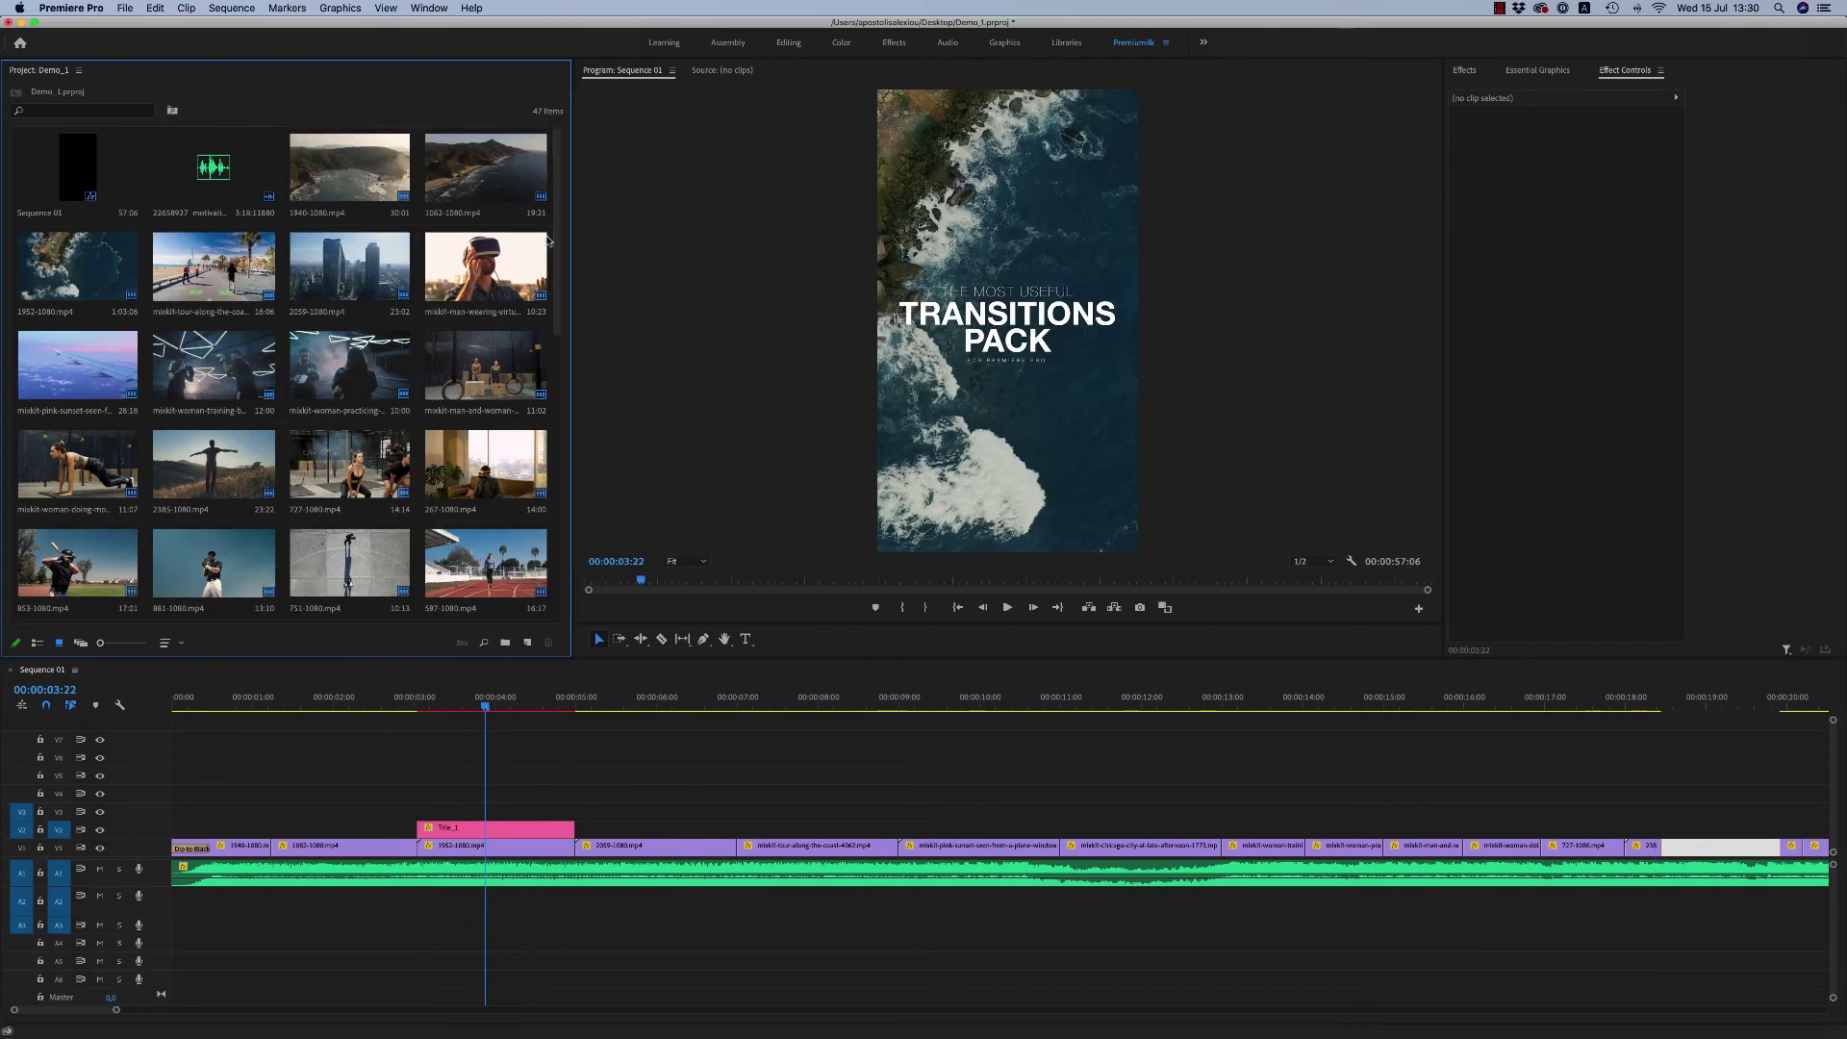
Step: Open 00. All.prproj from the Premiumilk transitions folder, convert it as 00. All_3, and close its 1. Simple Left To Right sequence
click(125, 8)
click(154, 44)
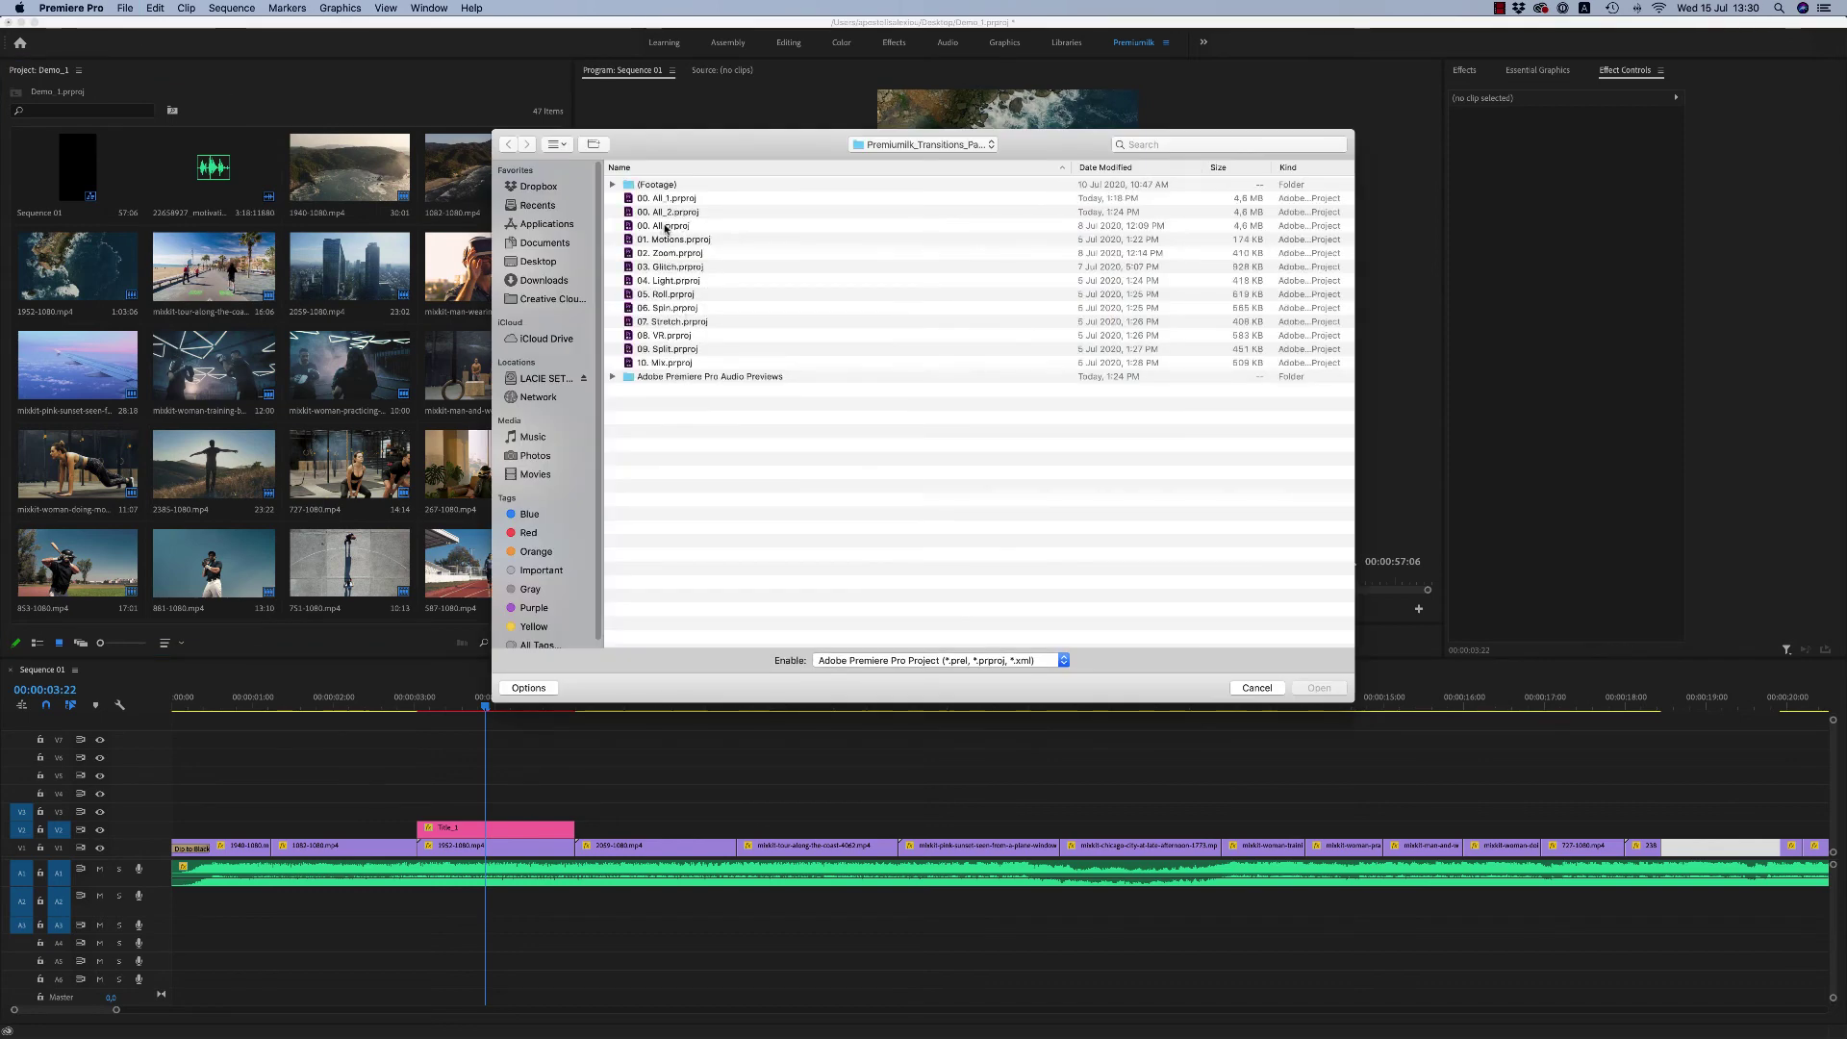
click(676, 226)
click(1318, 688)
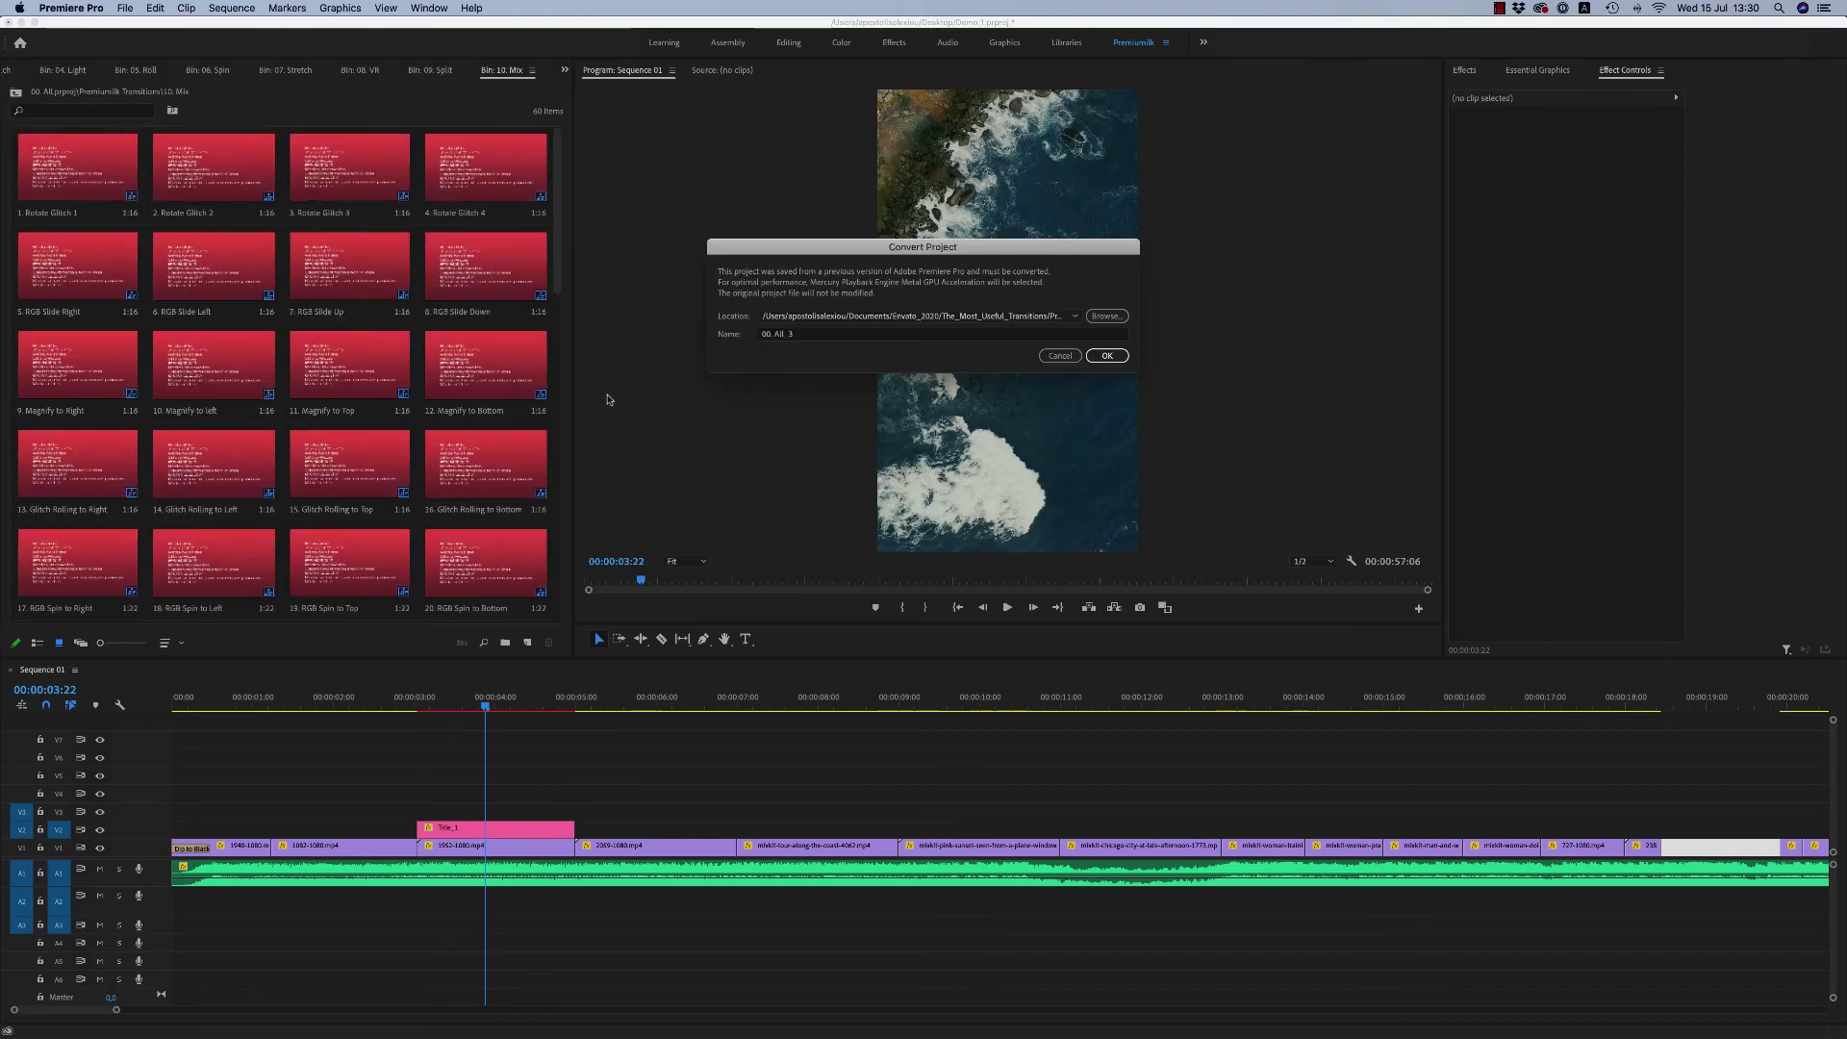
click(1107, 356)
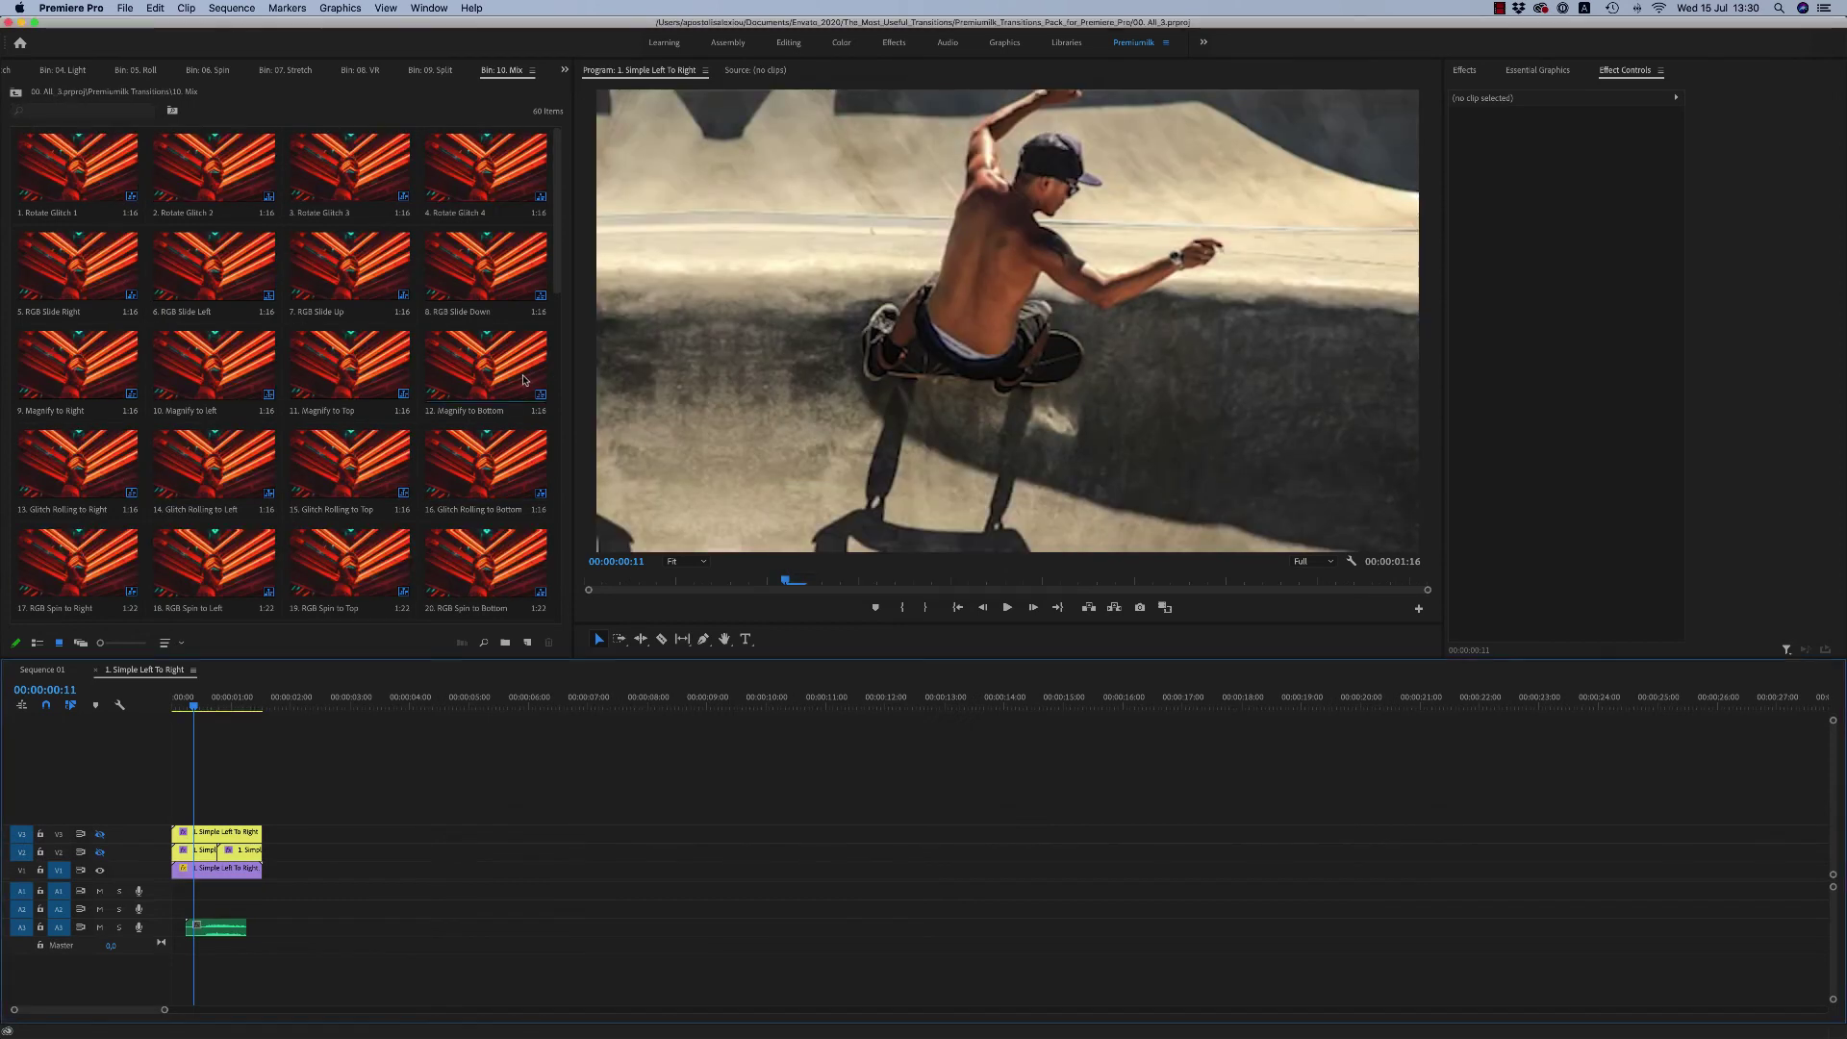
click(95, 671)
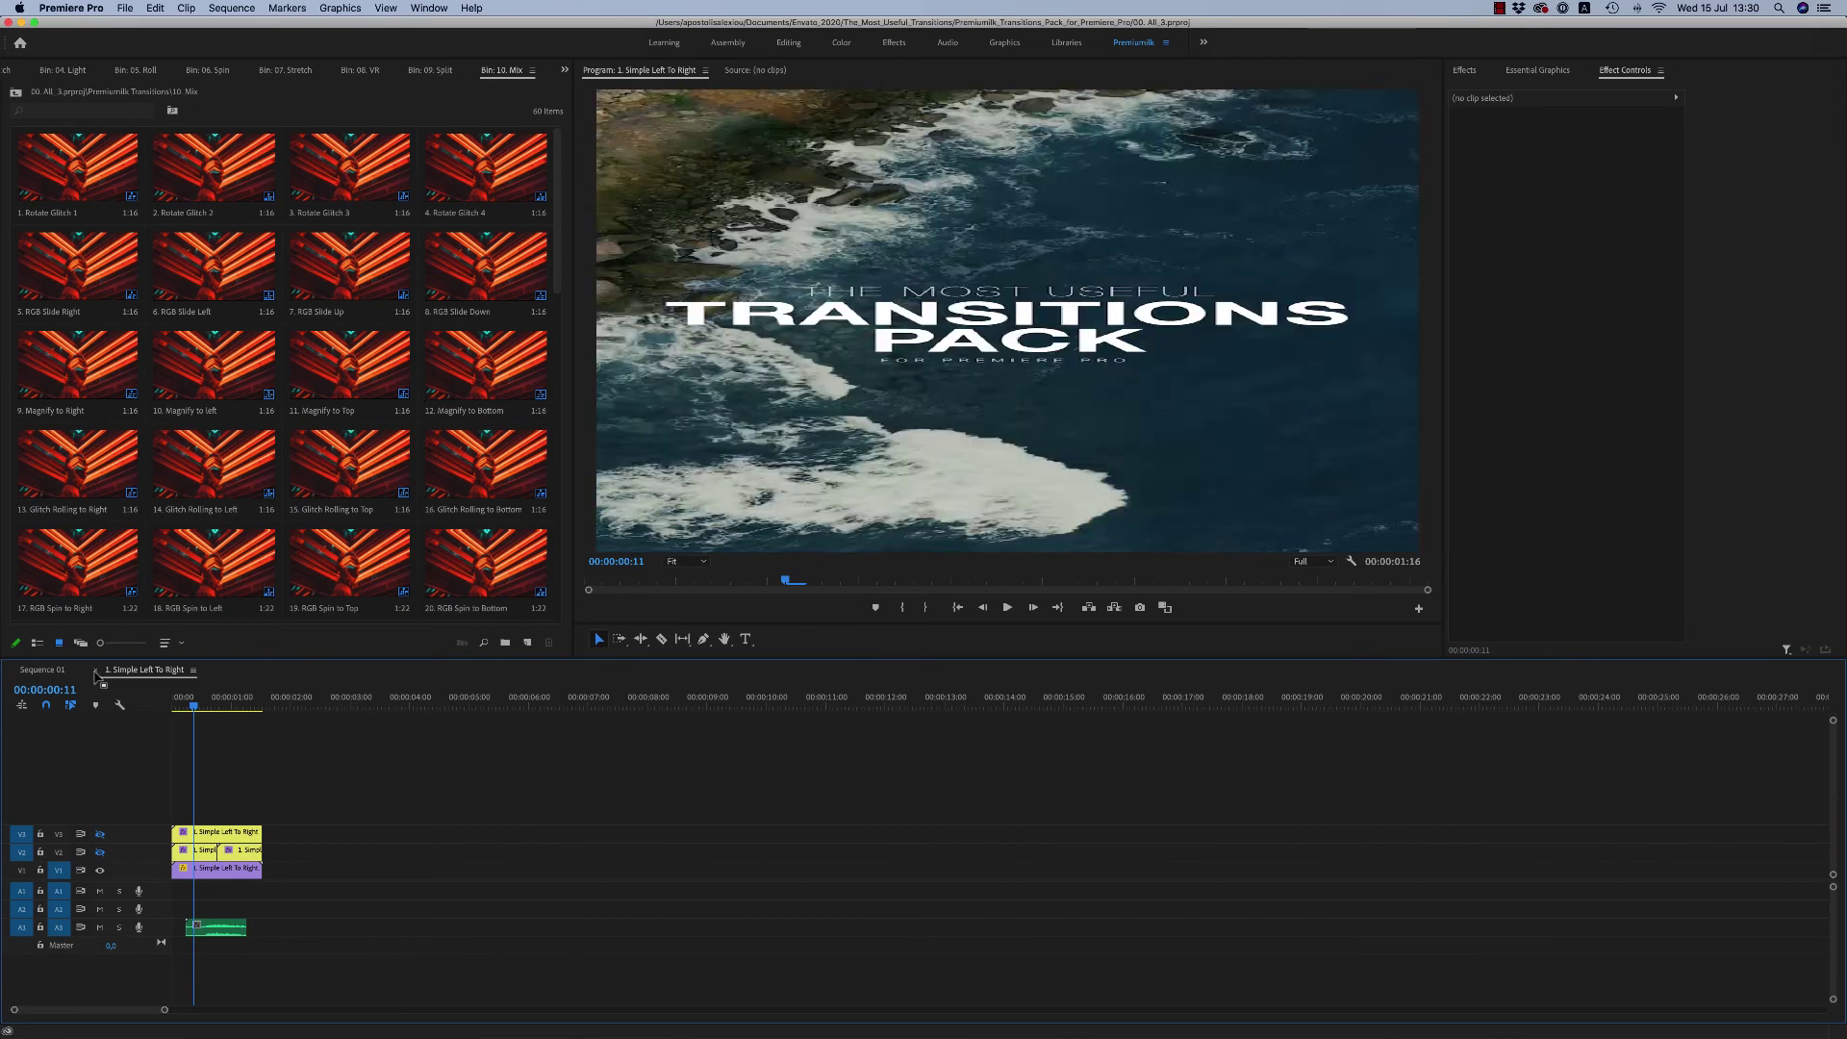
Step: Show the 00. All_3 project's contents and open its 00. Resolutions Settings sequence
click(565, 69)
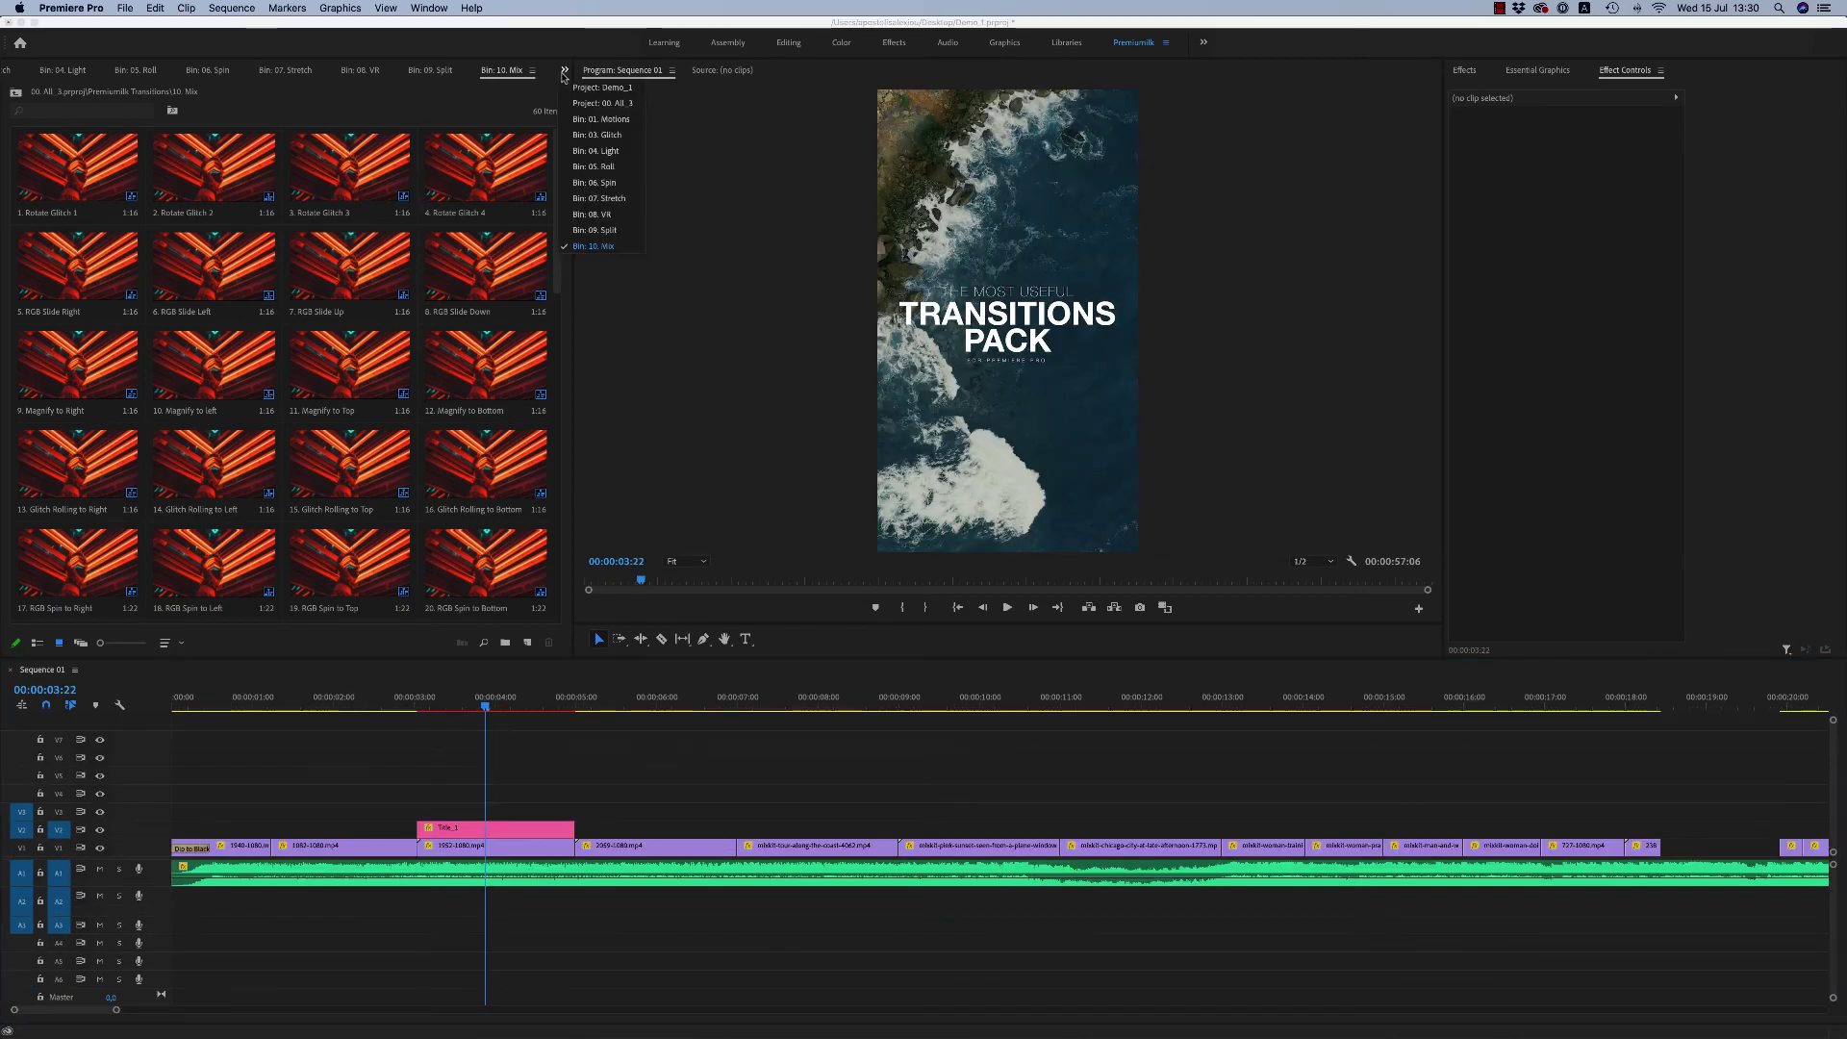
click(584, 104)
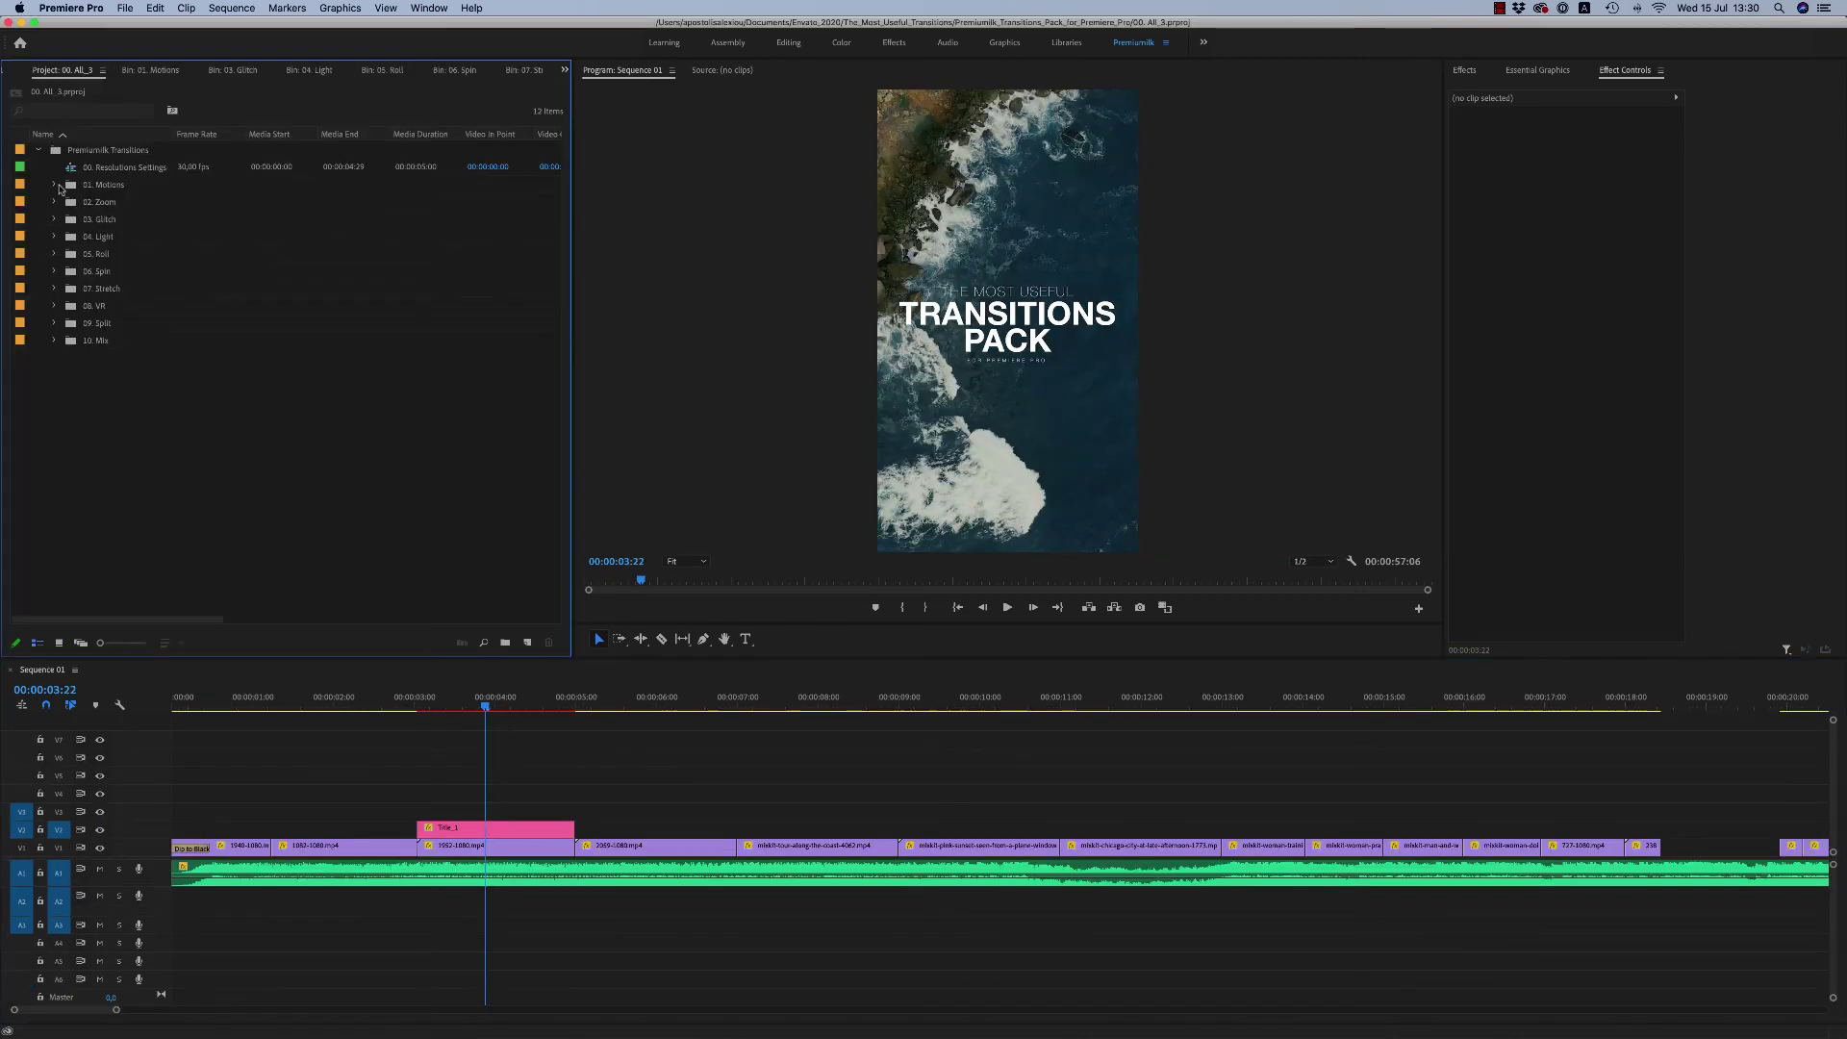
click(116, 170)
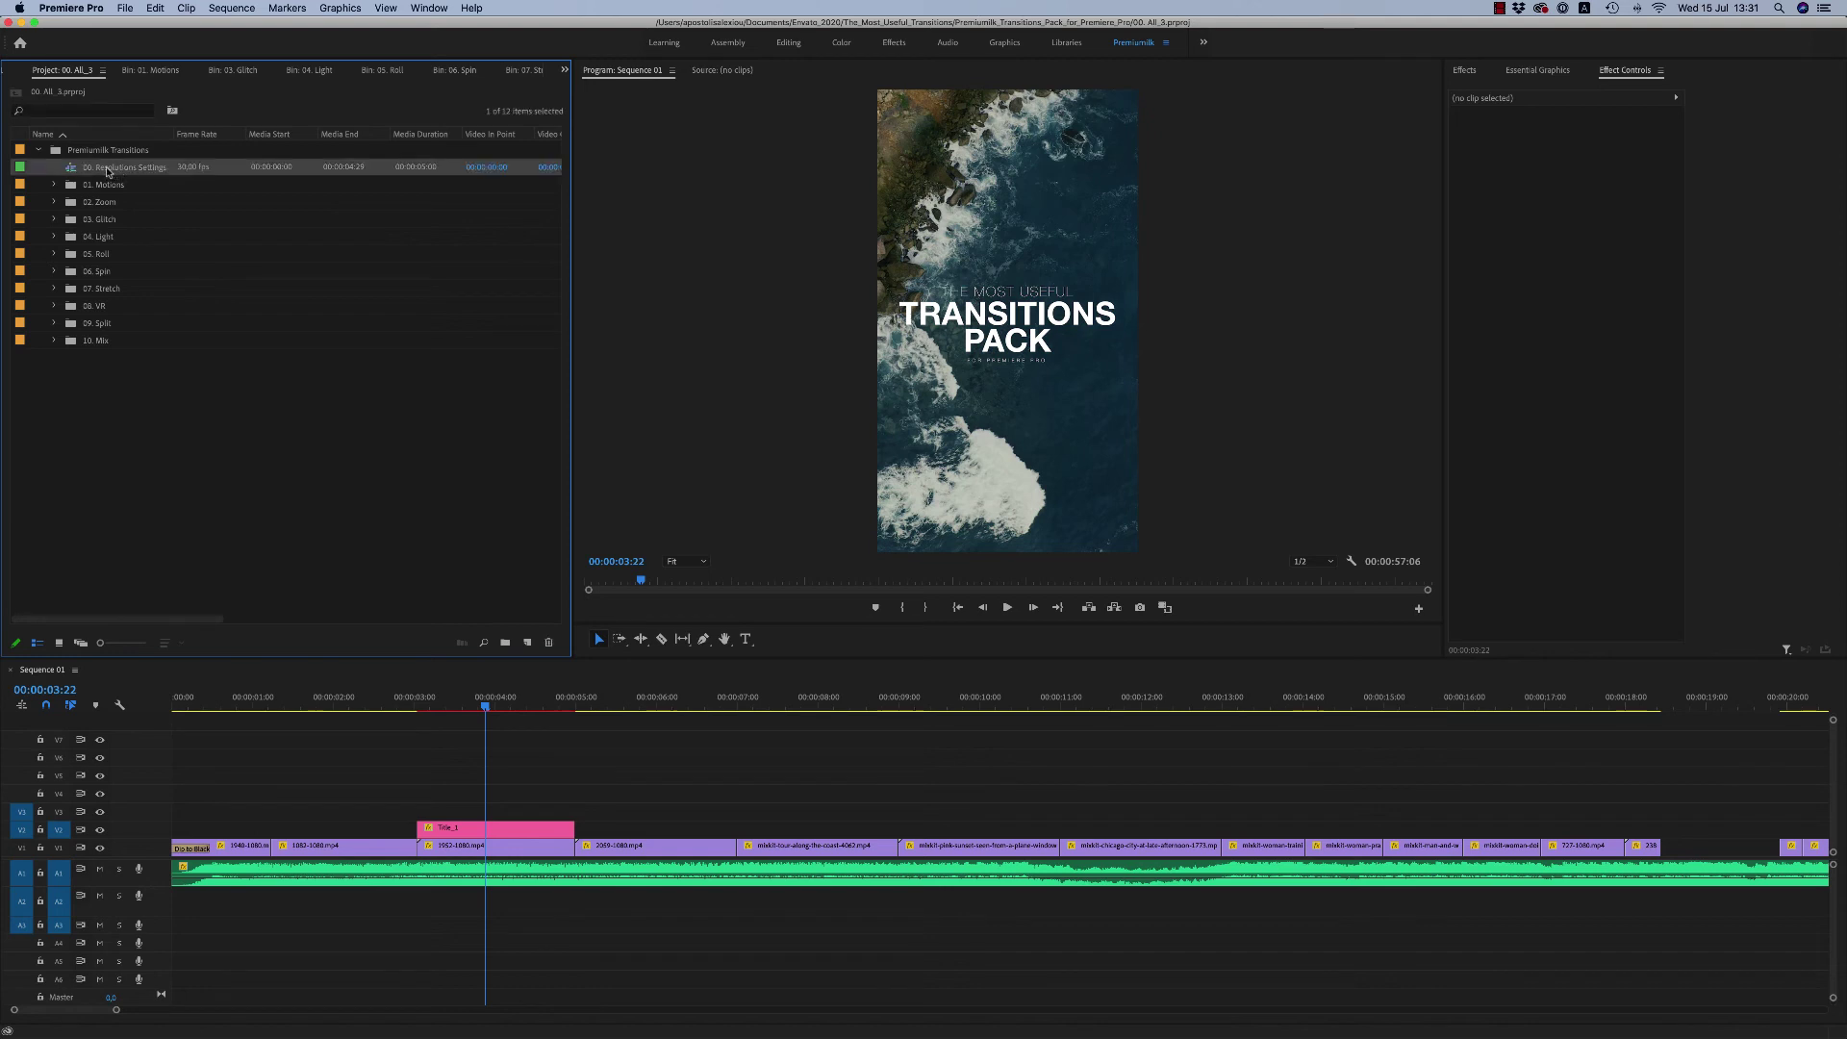
click(119, 170)
click(143, 354)
double_click(113, 168)
Step: Set the 00. Resolutions Settings sequence's frame size to 1080 horizontal by 1920 vertical and accept the settings
click(231, 7)
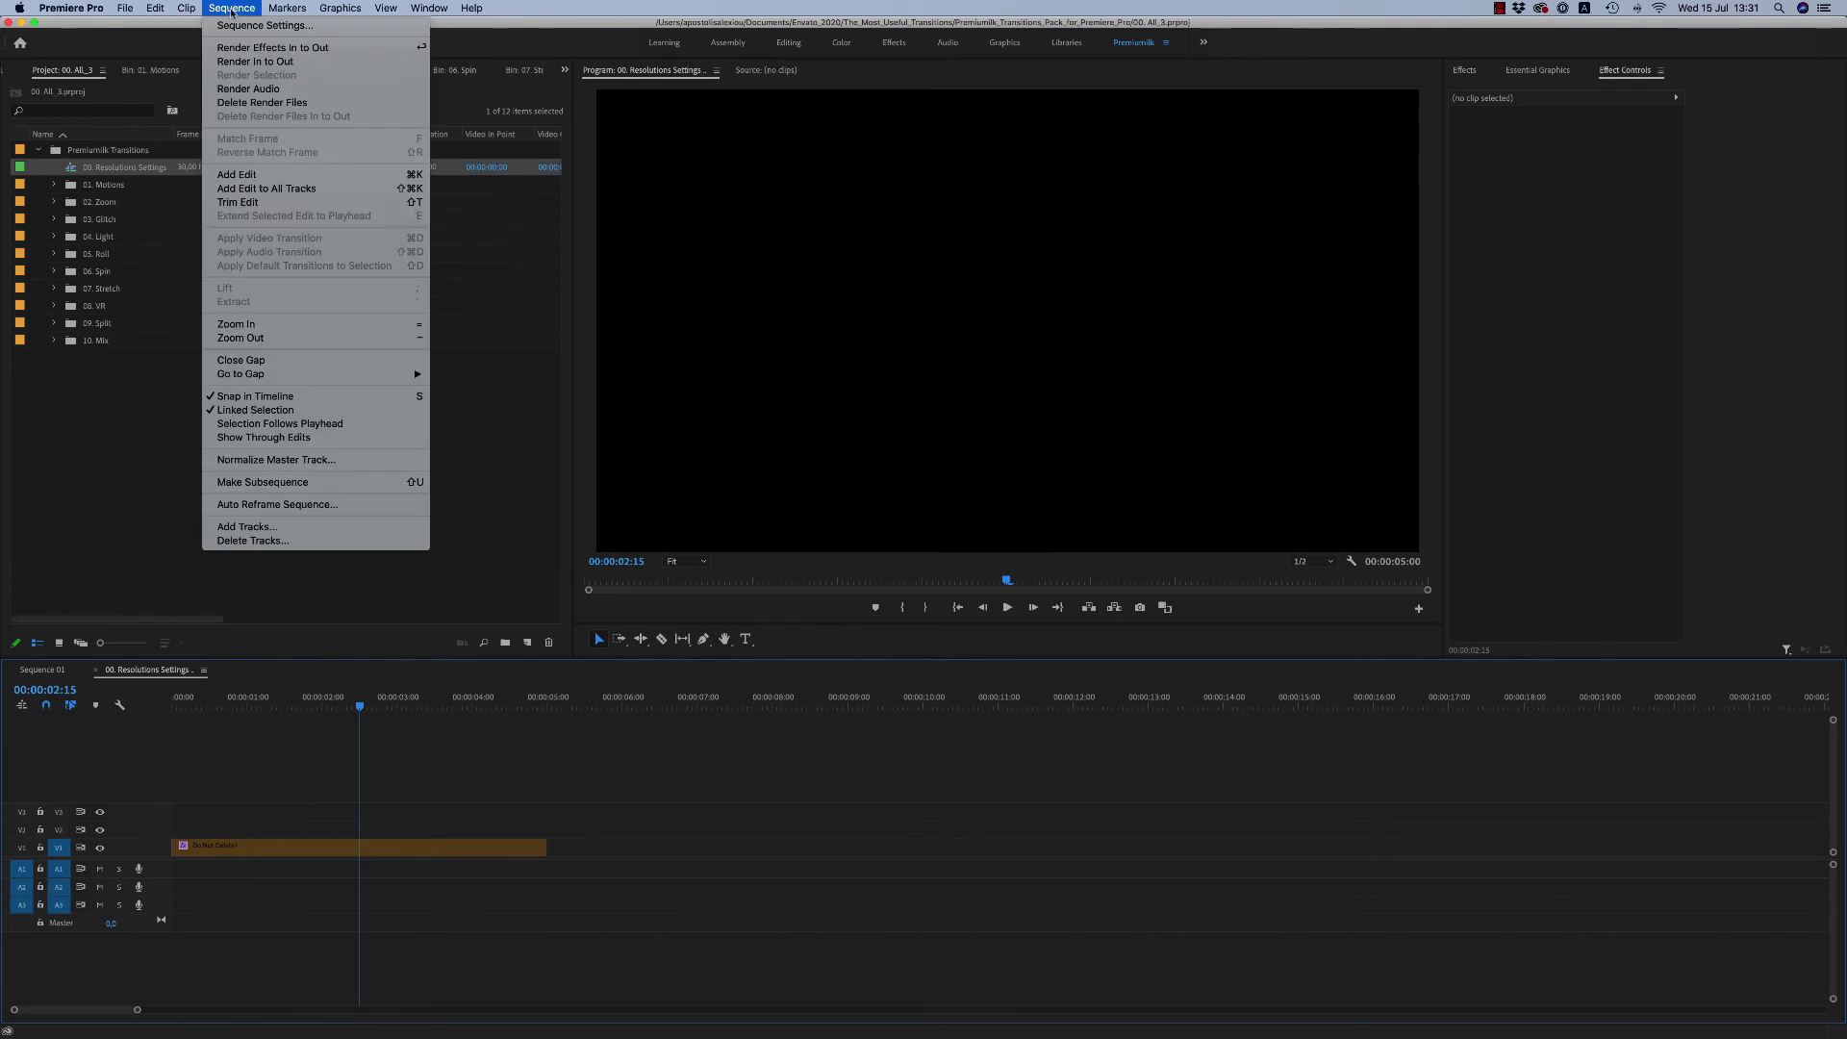
click(268, 44)
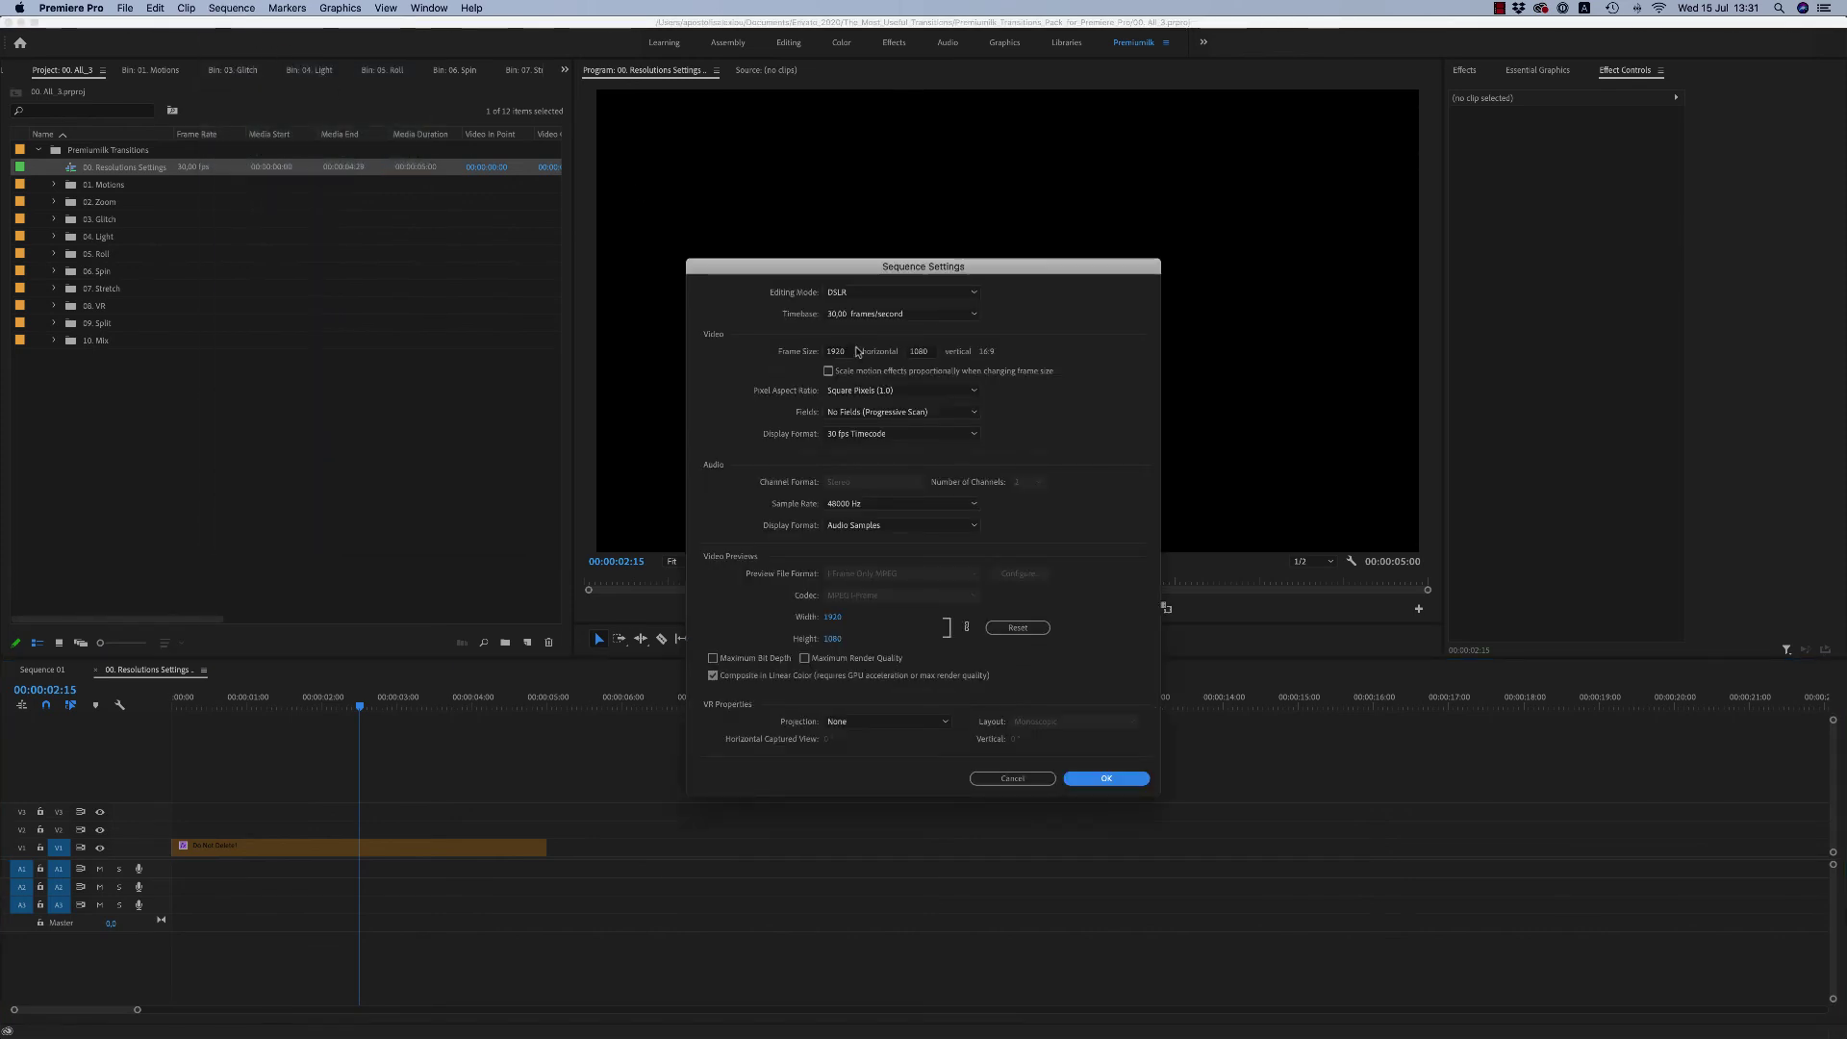
click(844, 352)
text(1080)
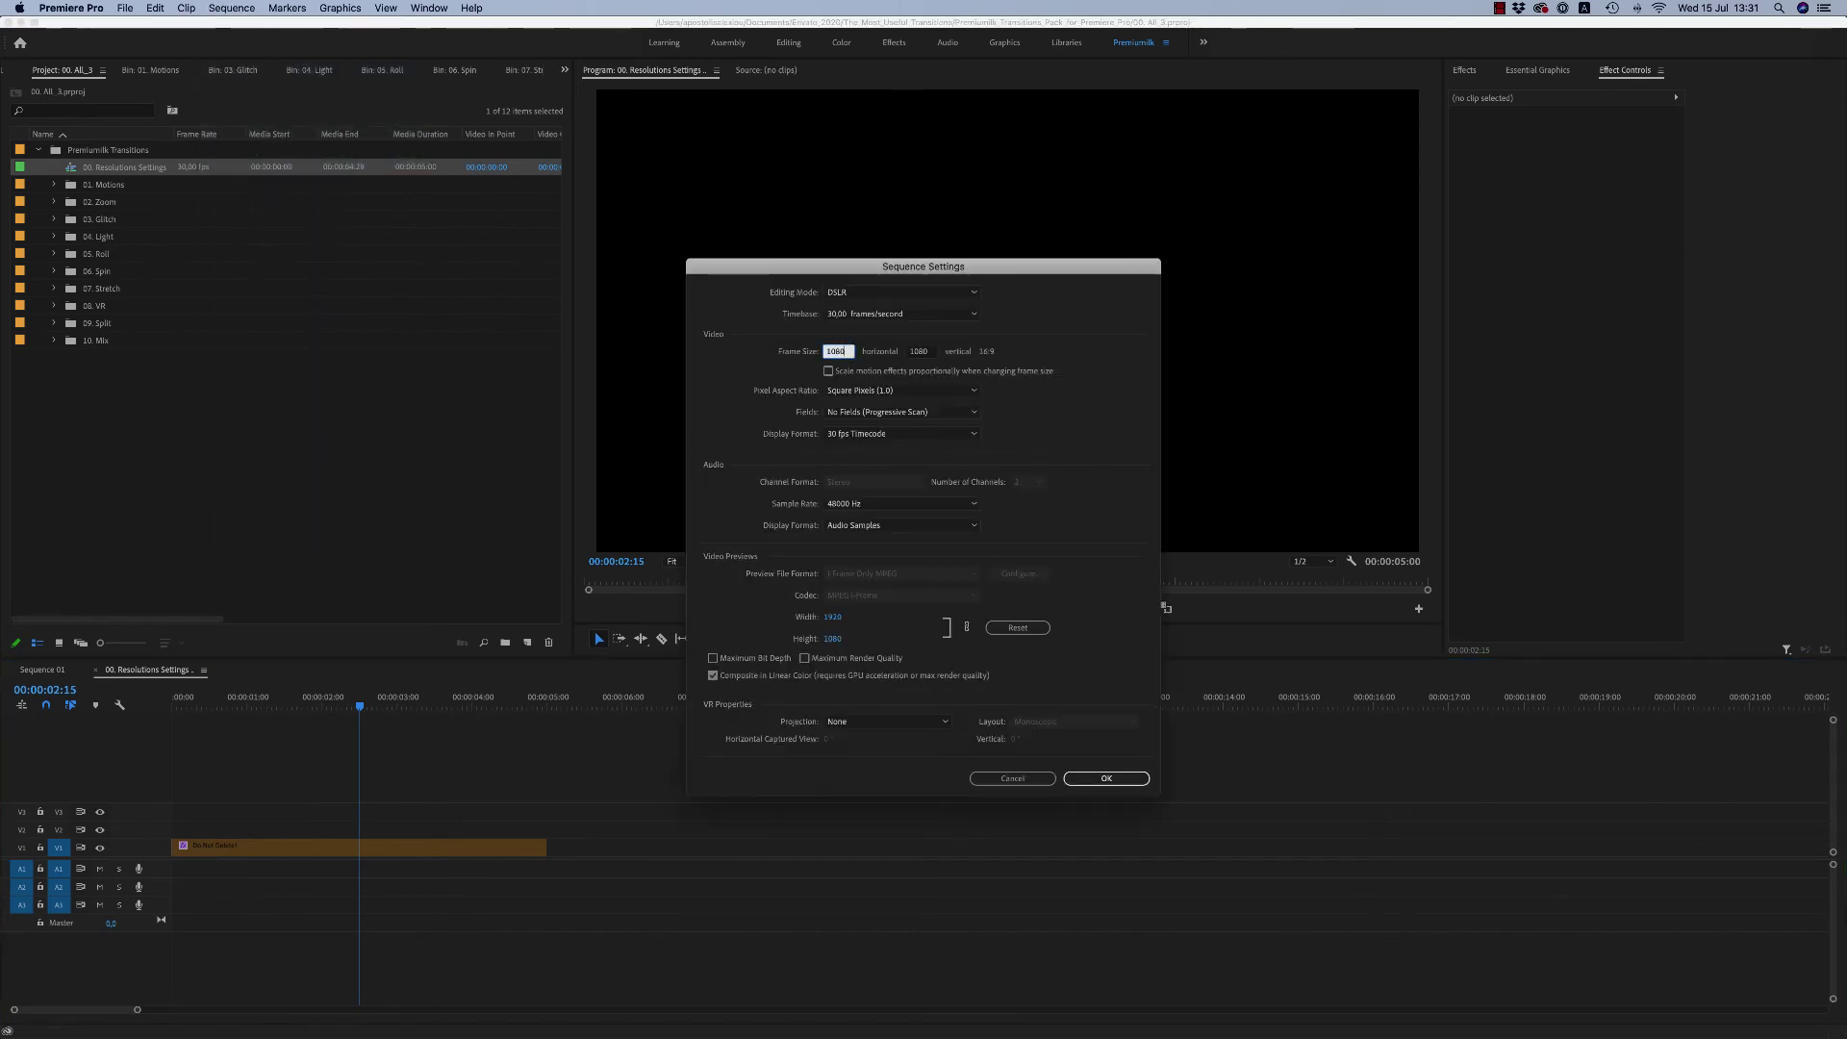
key(Tab)
text(1920)
key(Return)
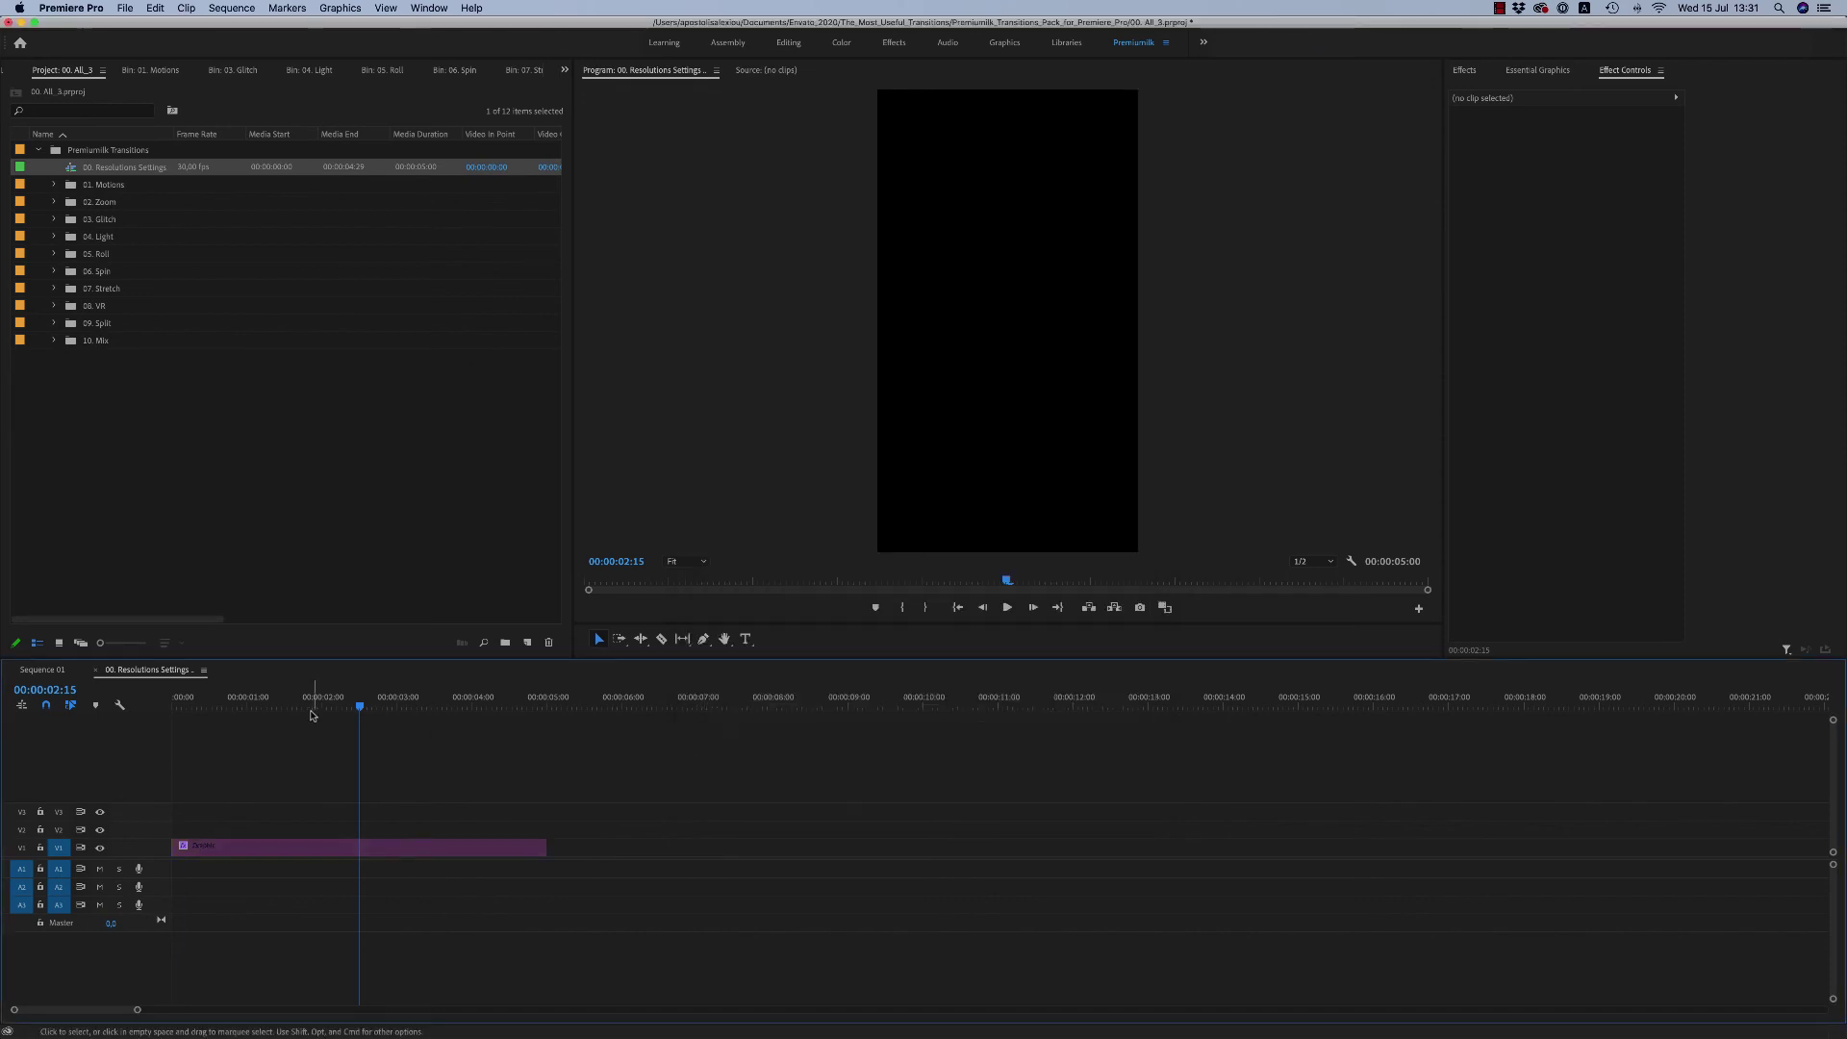
Step: Place 1. Simple Left To Right from the 01. Motions bin over the cut after 1952-1080.mp4 in Sequence 01 and play it
click(43, 671)
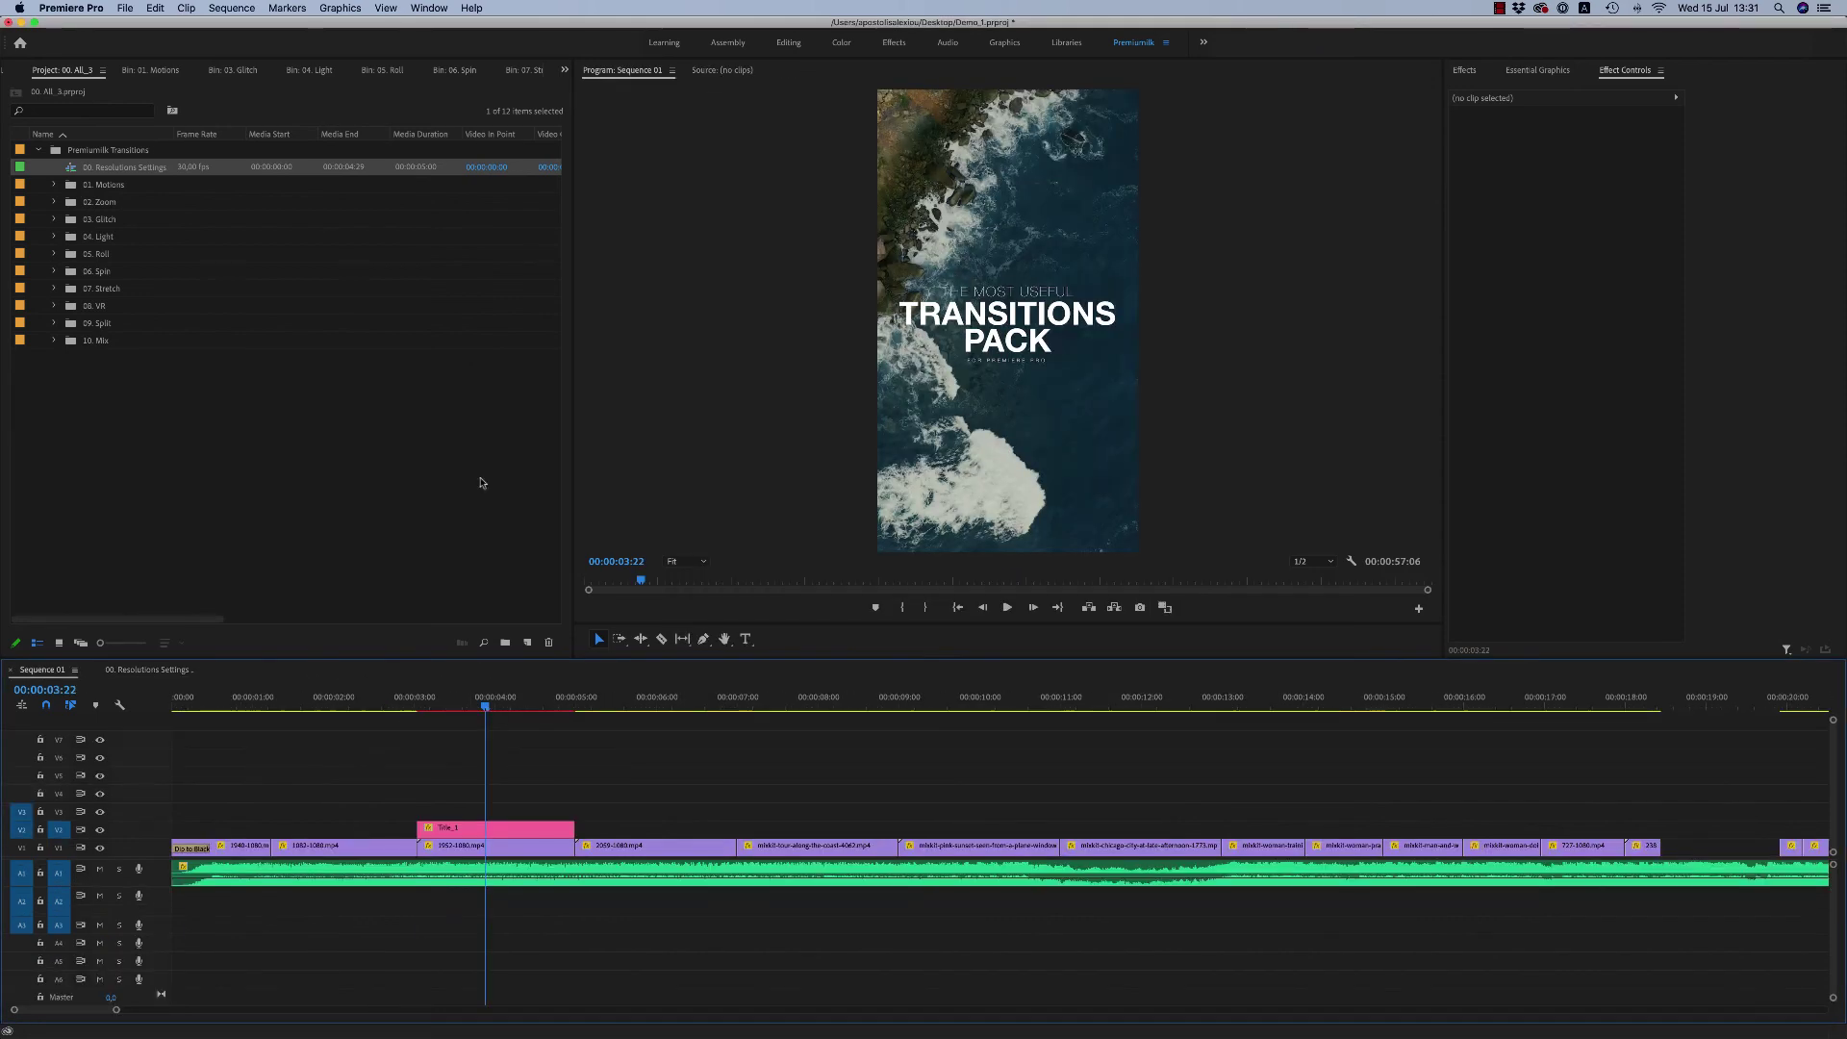
double_click(70, 187)
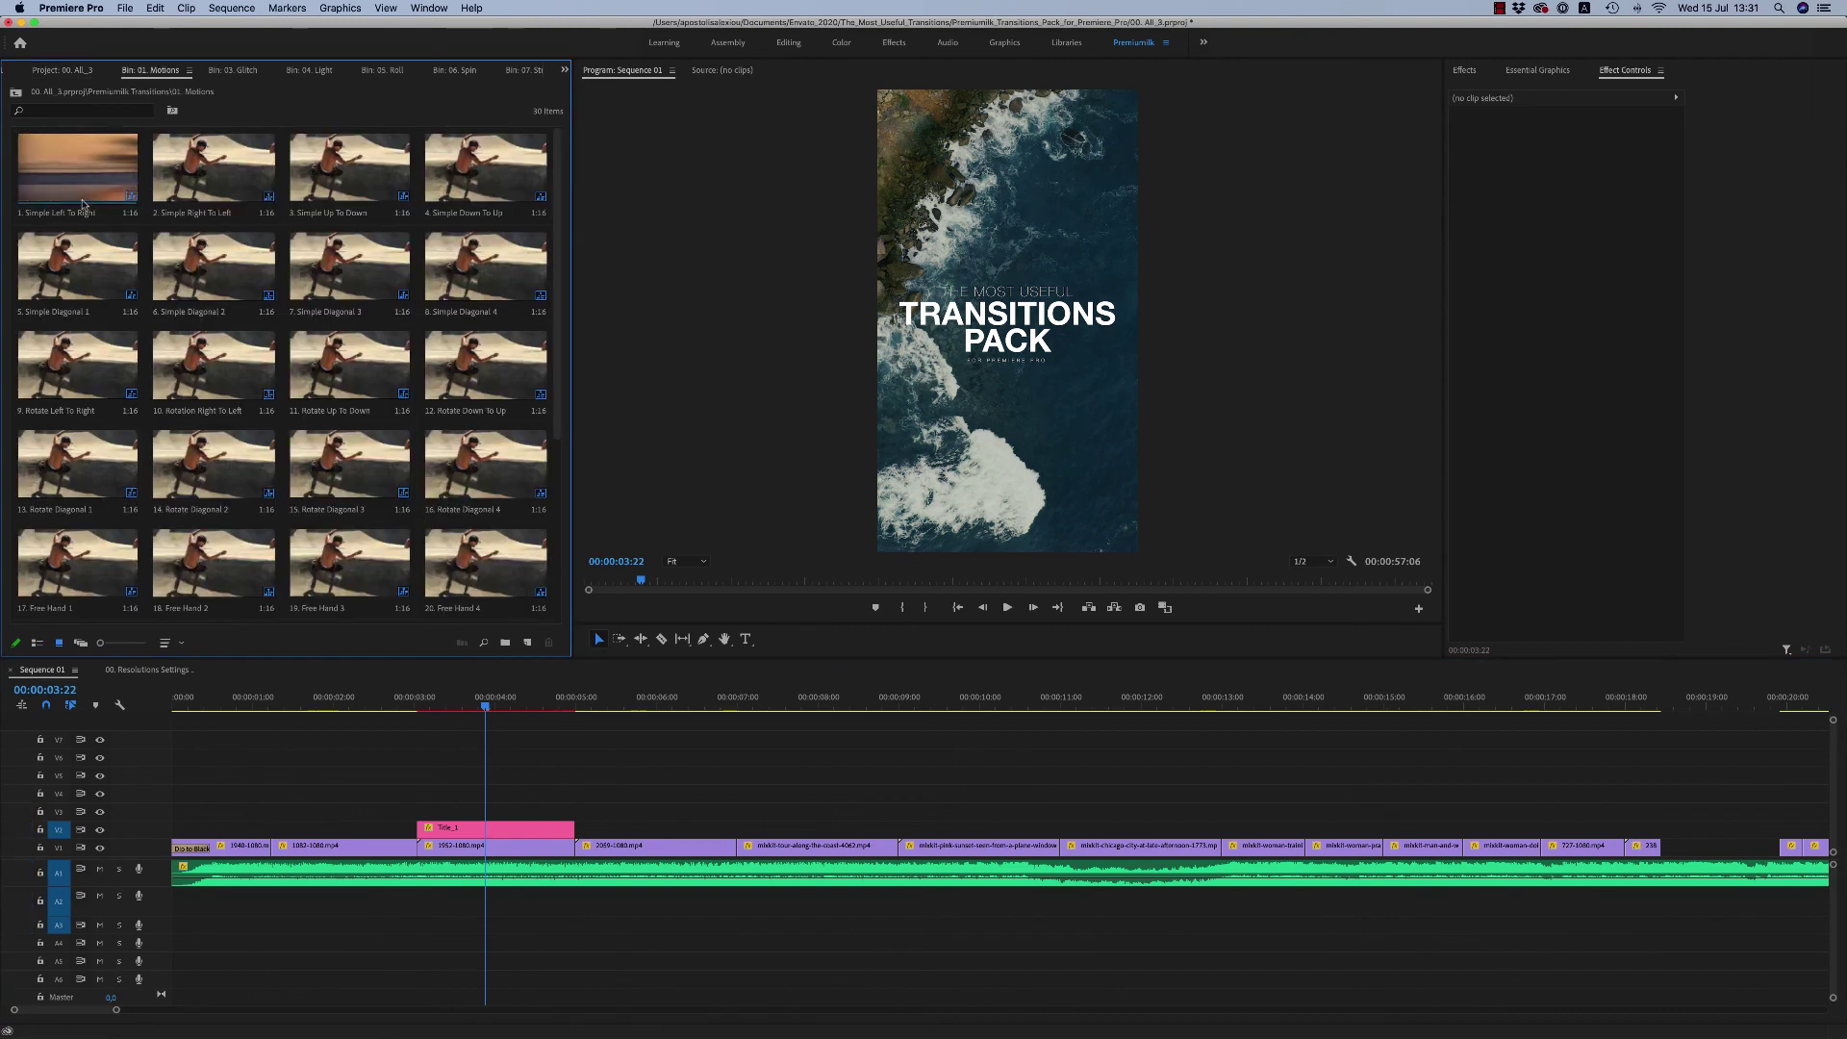
click(53, 193)
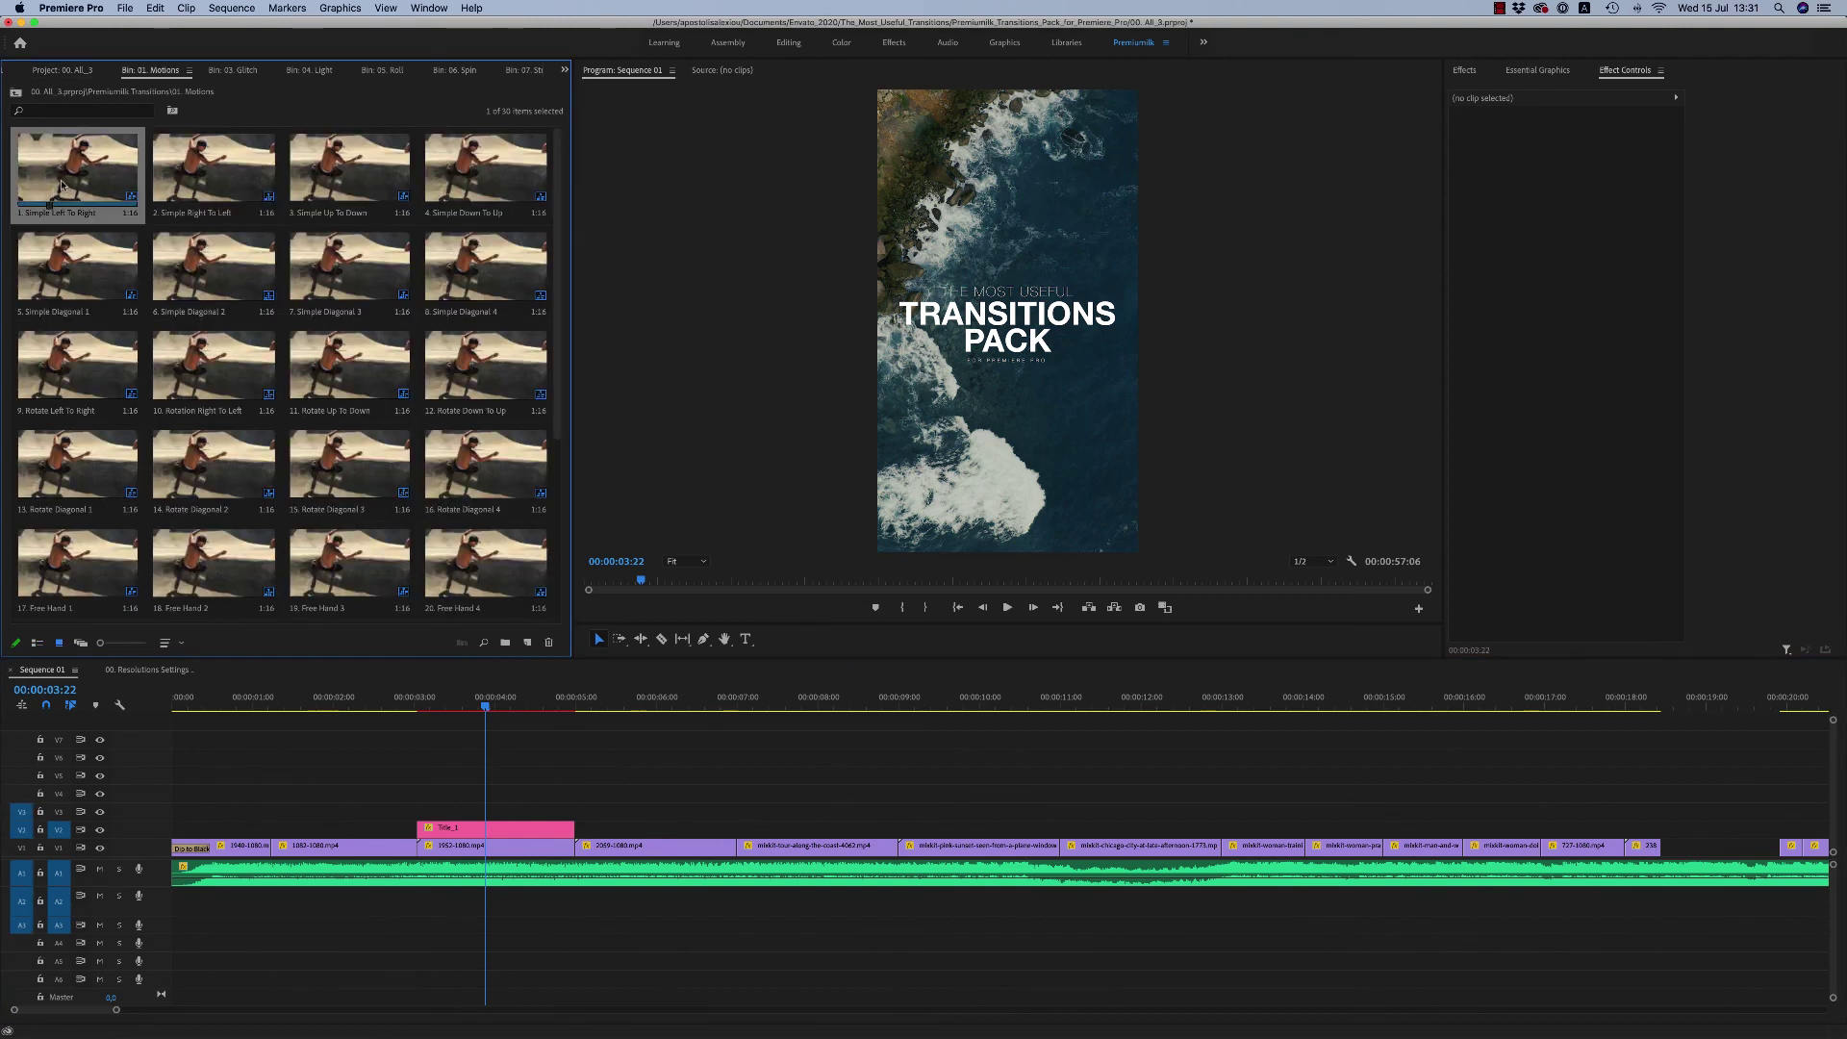
drag(61, 185, 572, 814)
mouse_move(501, 707)
mouse_down()
mouse_move(565, 707)
mouse_move(480, 708)
mouse_up()
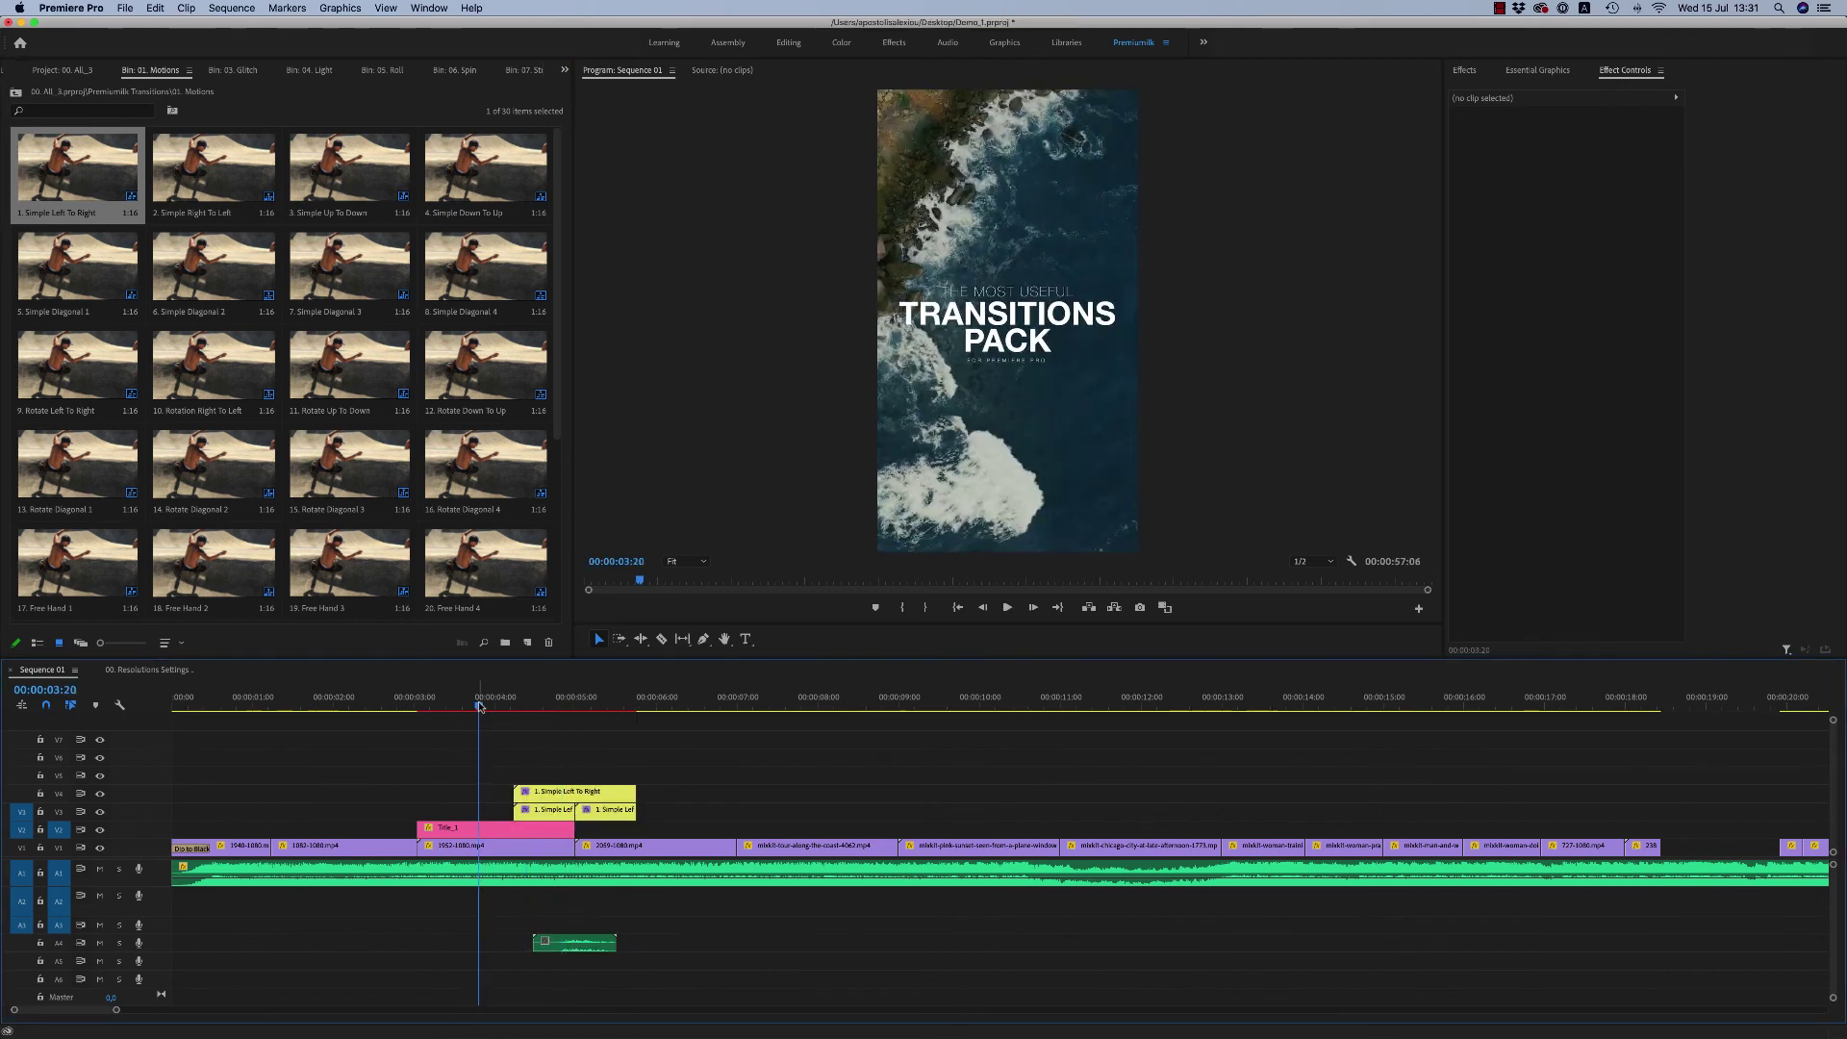
key(space)
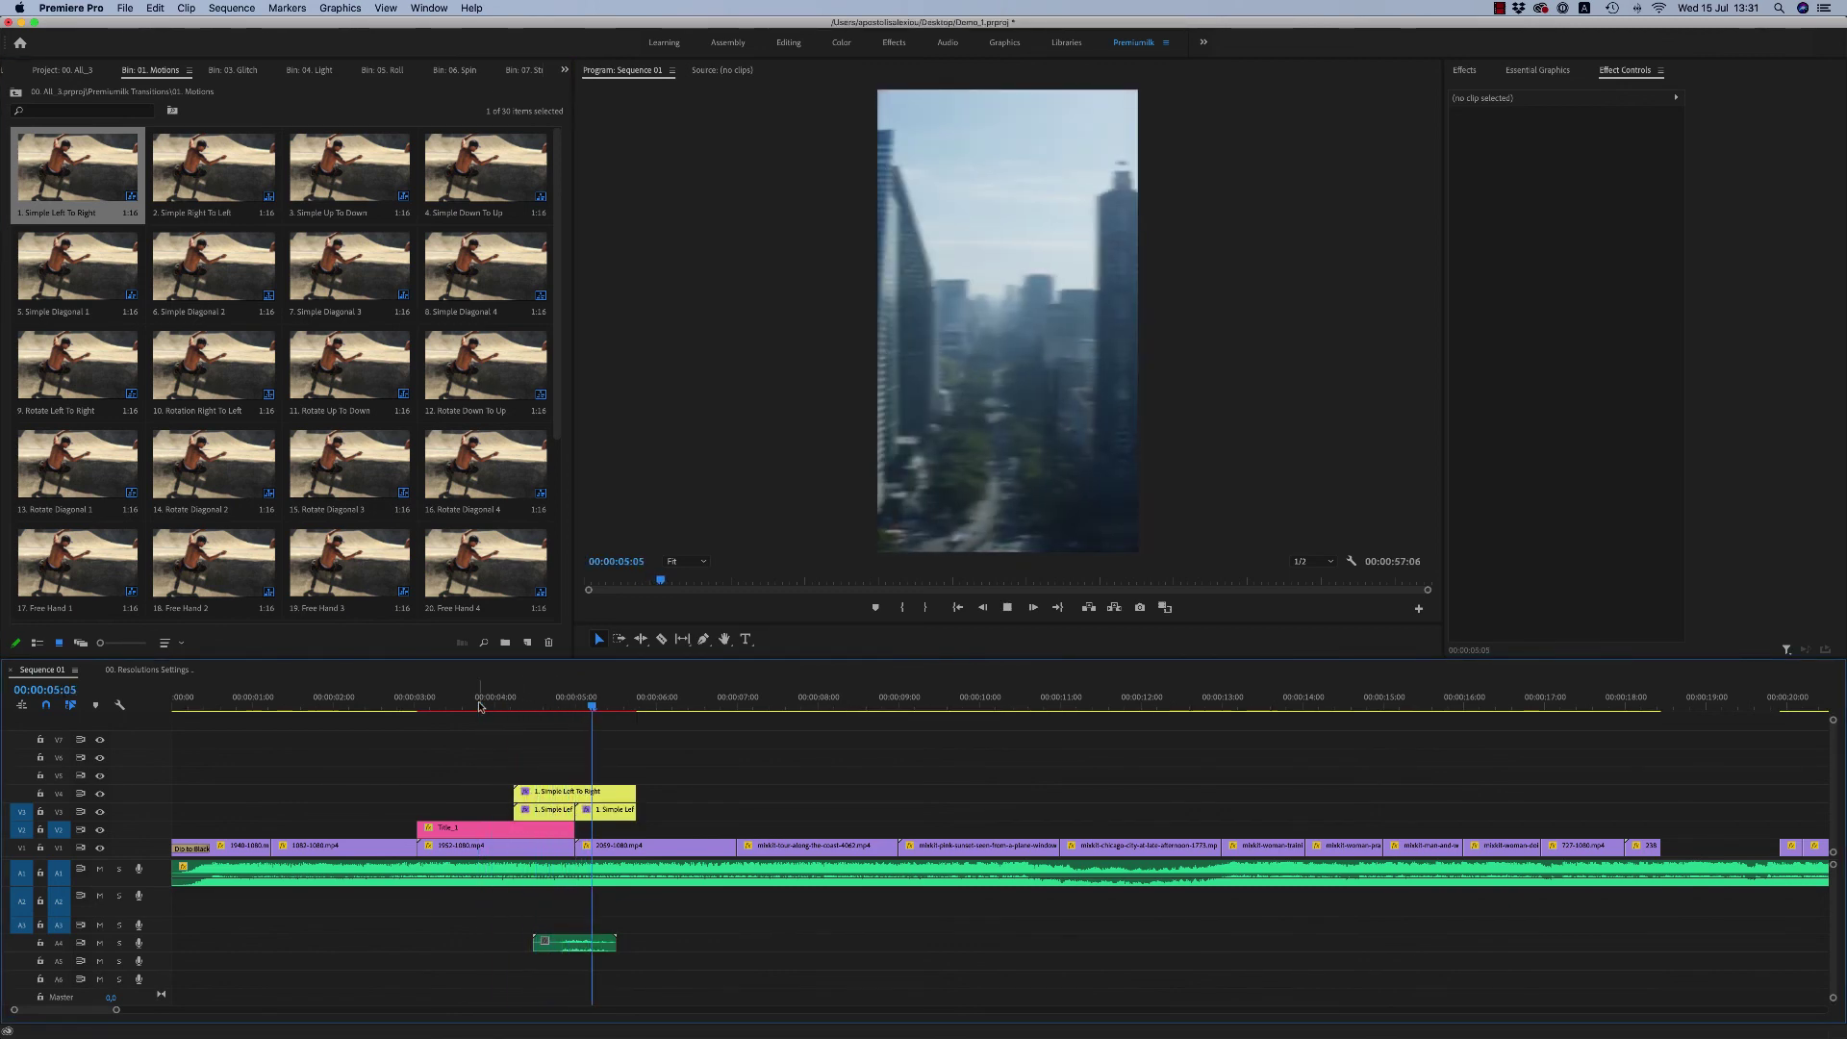
key(space)
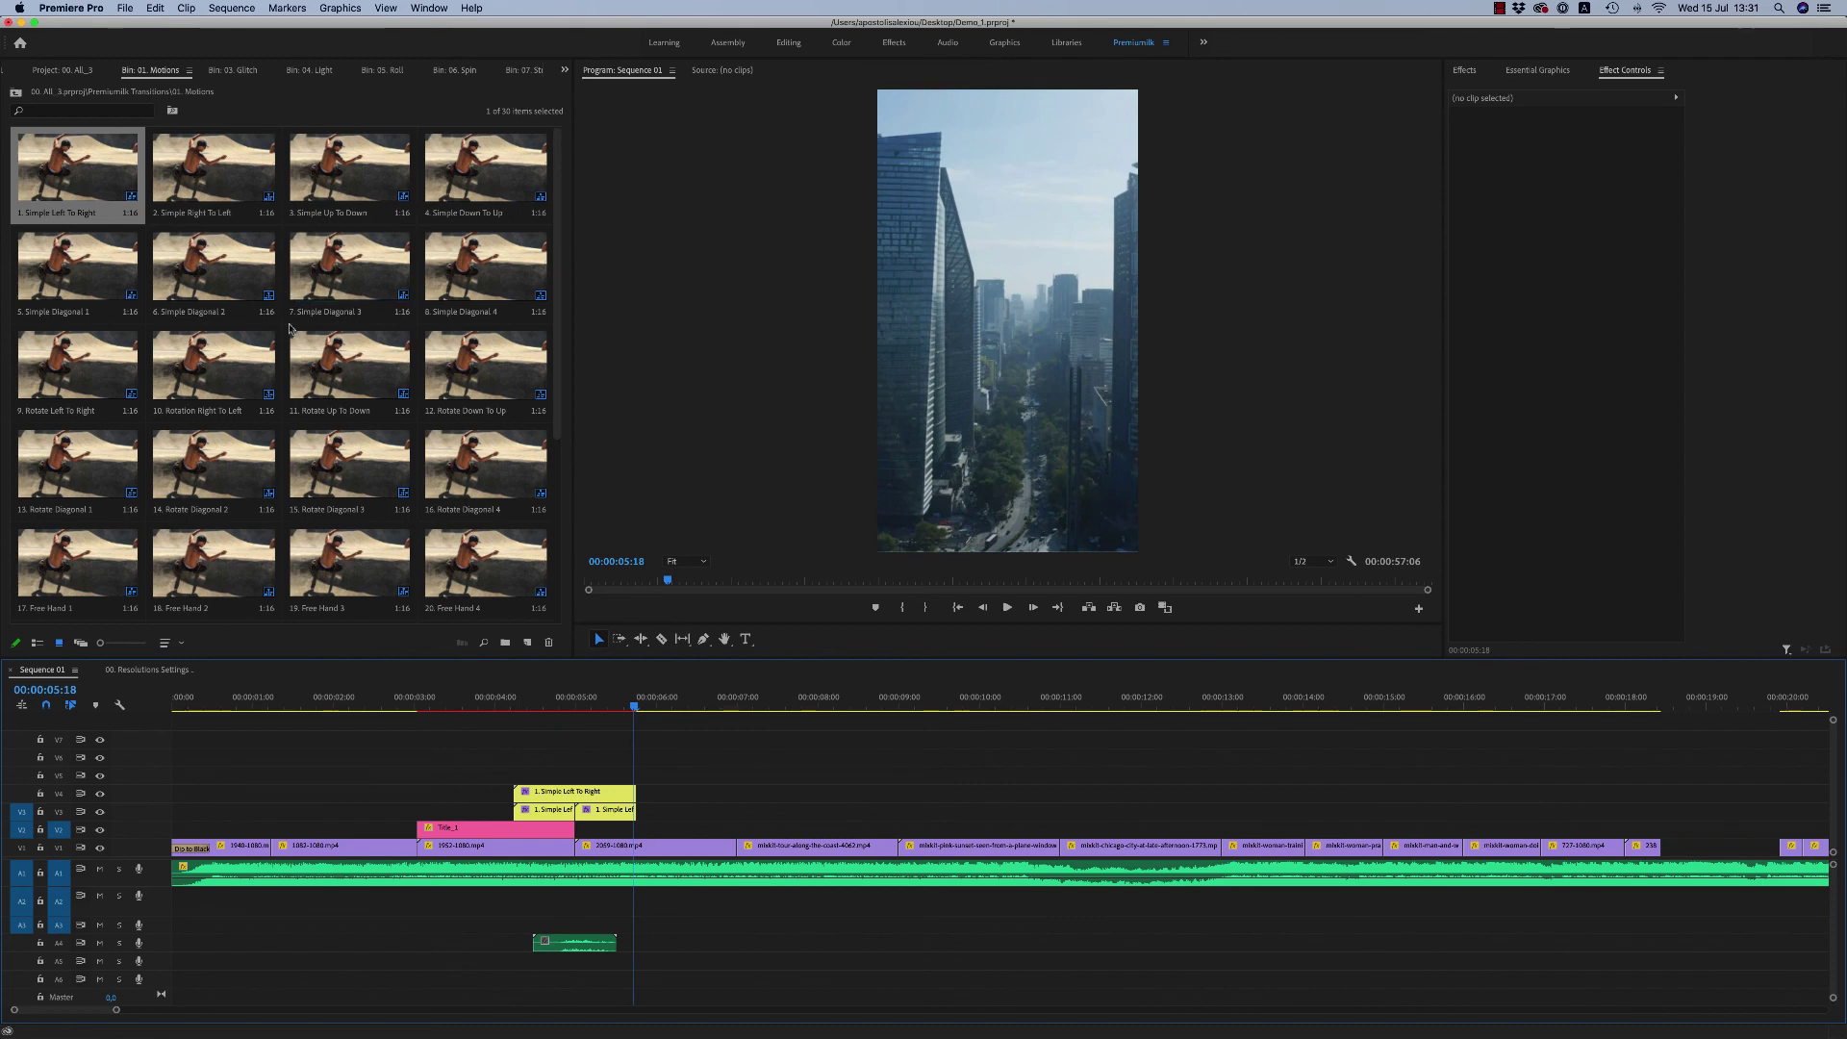
Step: Place 13. Rotate Diagonal 1 over the cut before the pink sunset clip and play the transition
drag(72, 483, 900, 828)
click(827, 705)
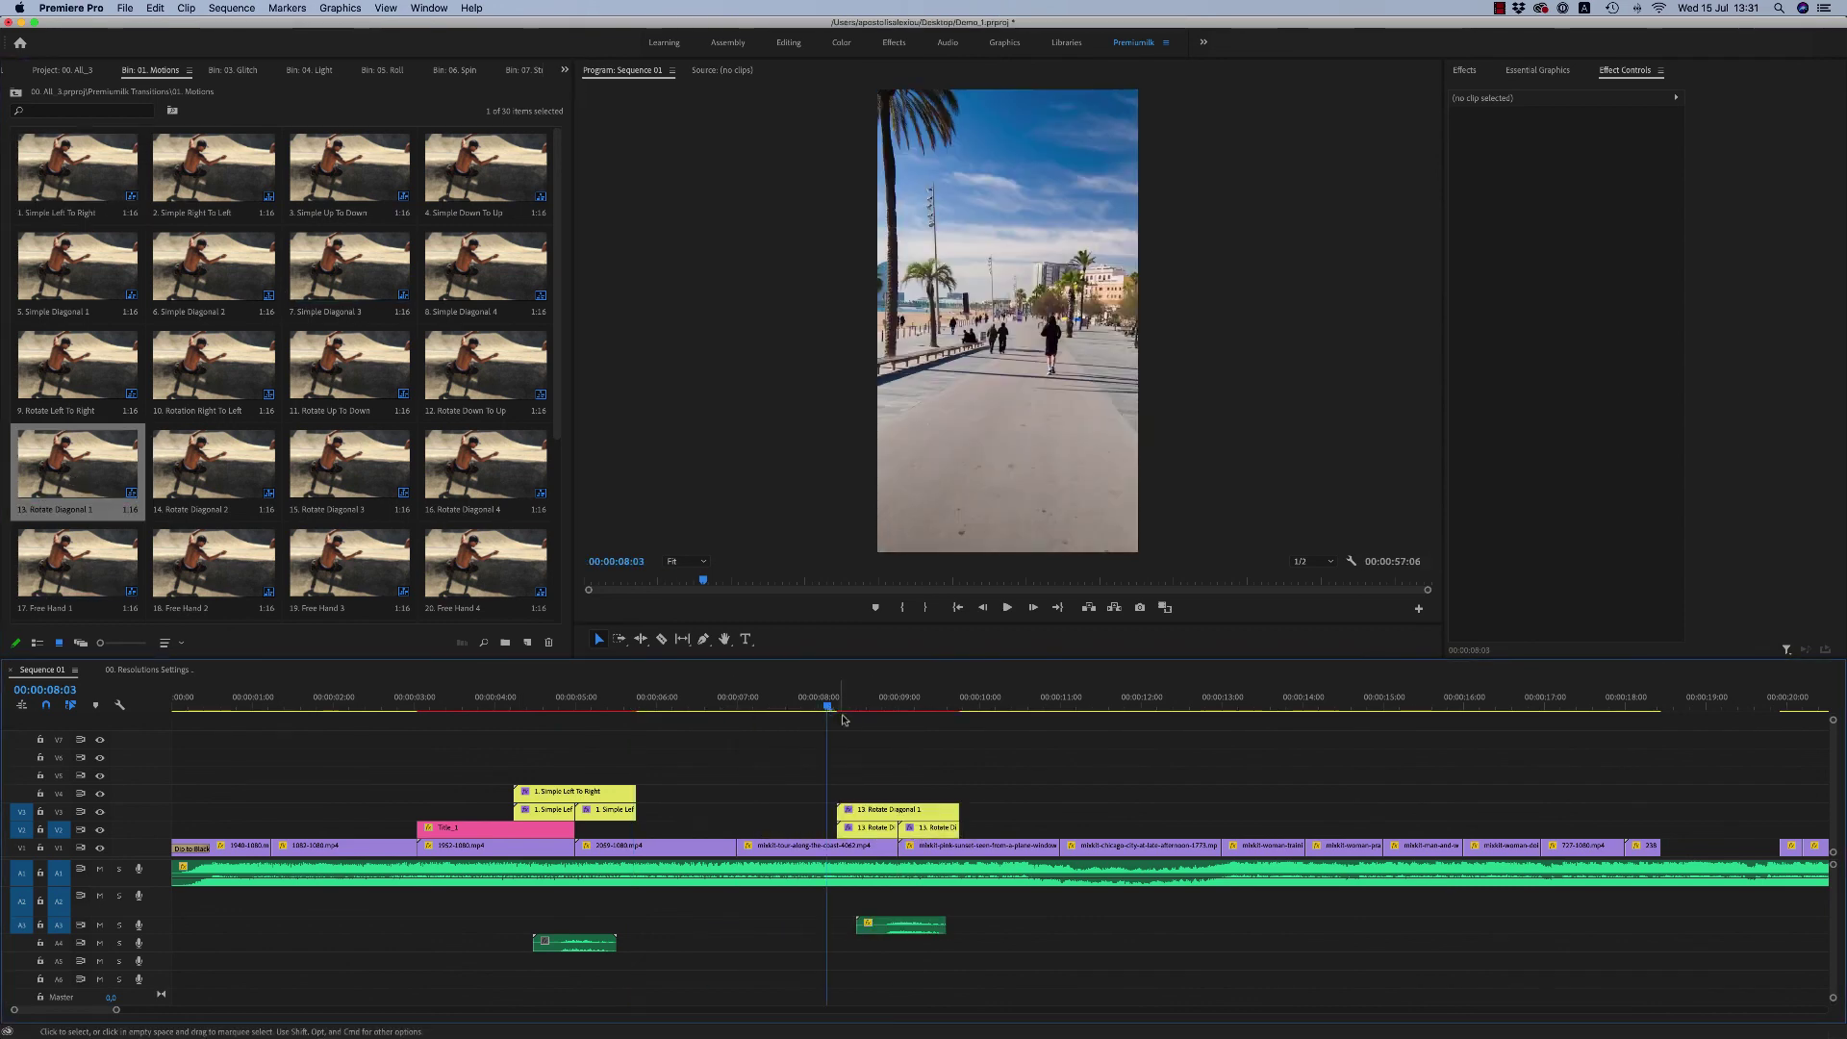
key(space)
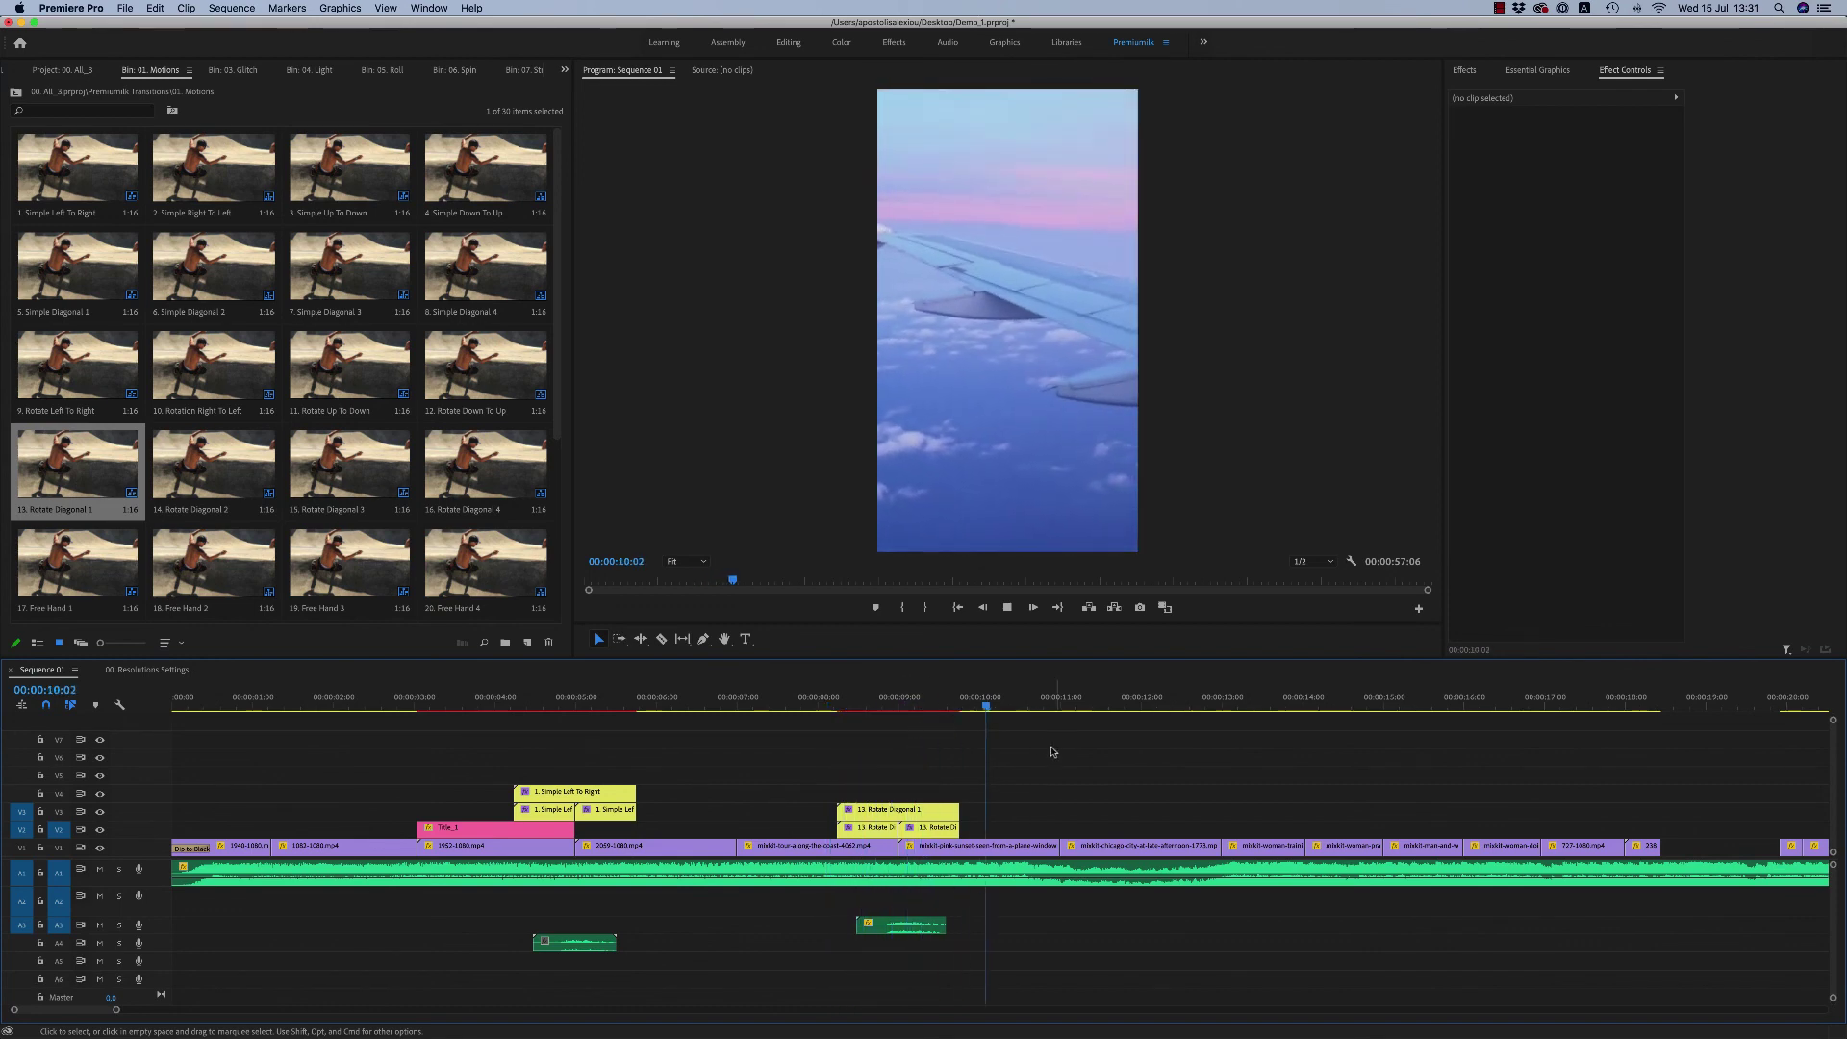
key(space)
Step: Place 23. Shake Left To Right over the cut after the Chicago city clip and play the transition
scroll(366, 402, down, 5)
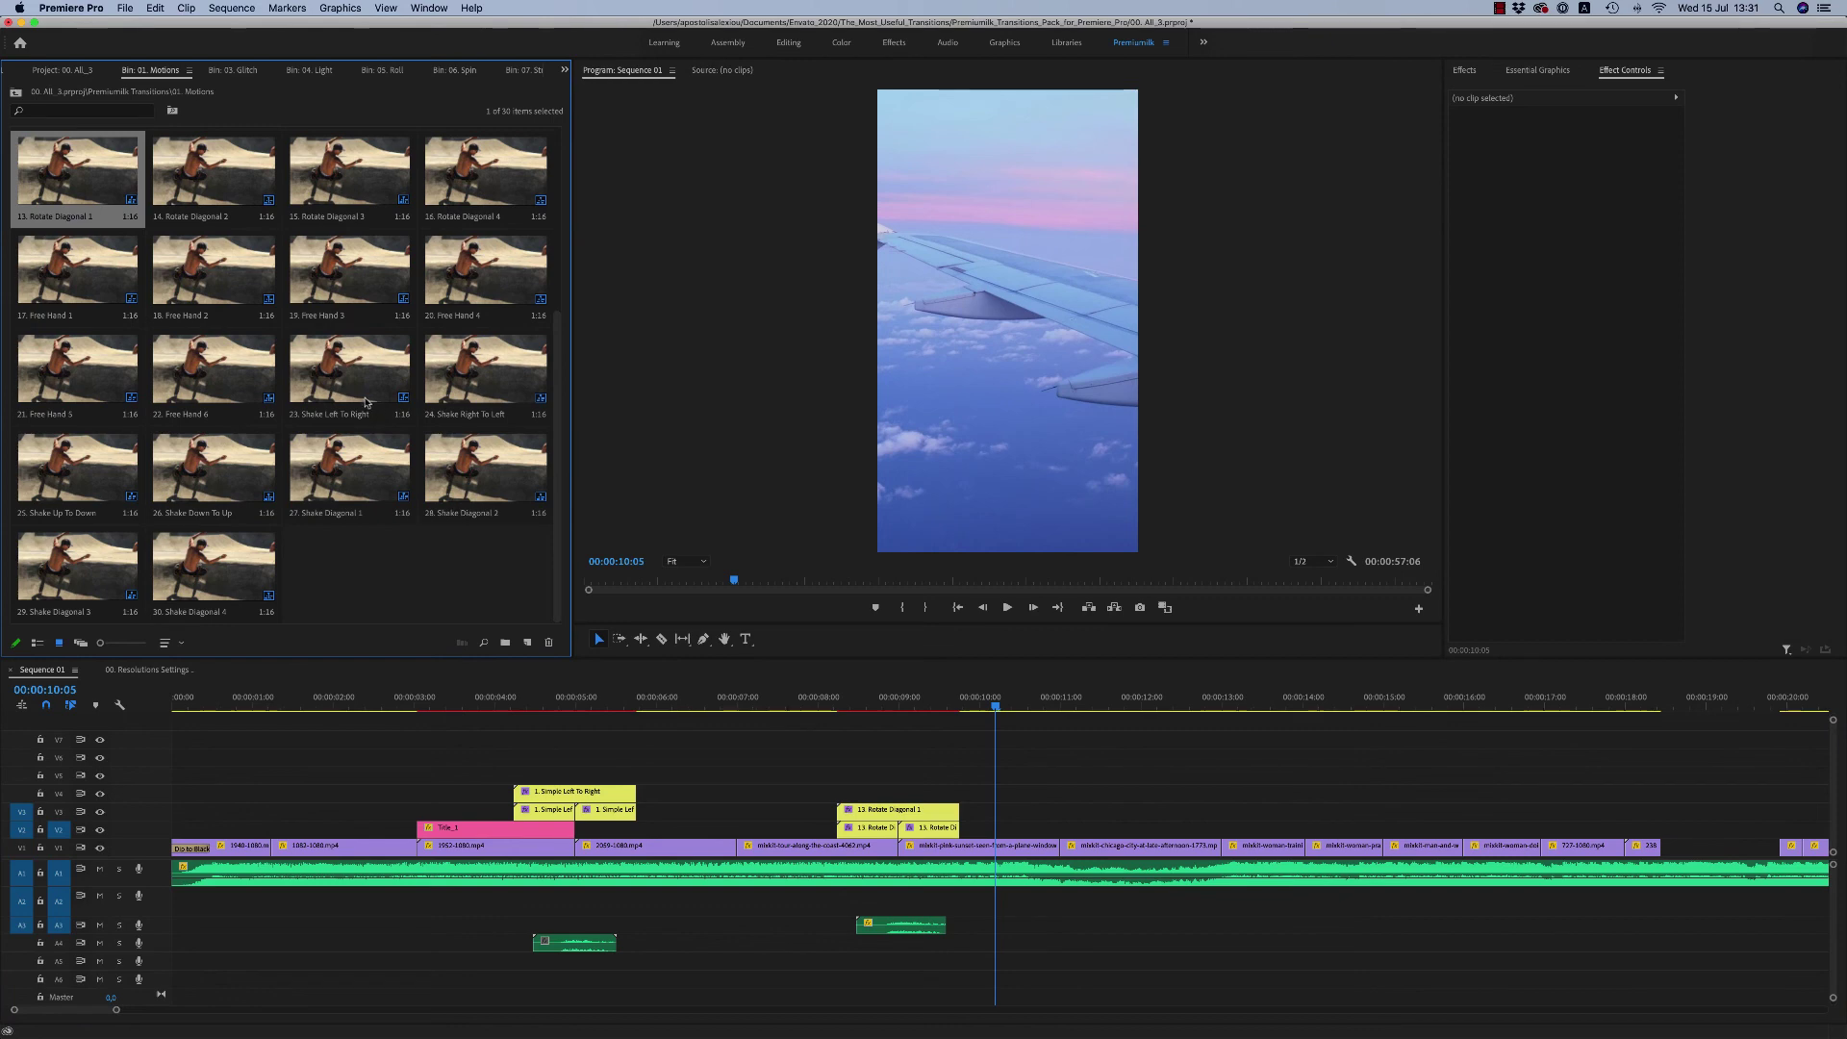
drag(366, 402, 1232, 828)
drag(1231, 827, 1231, 828)
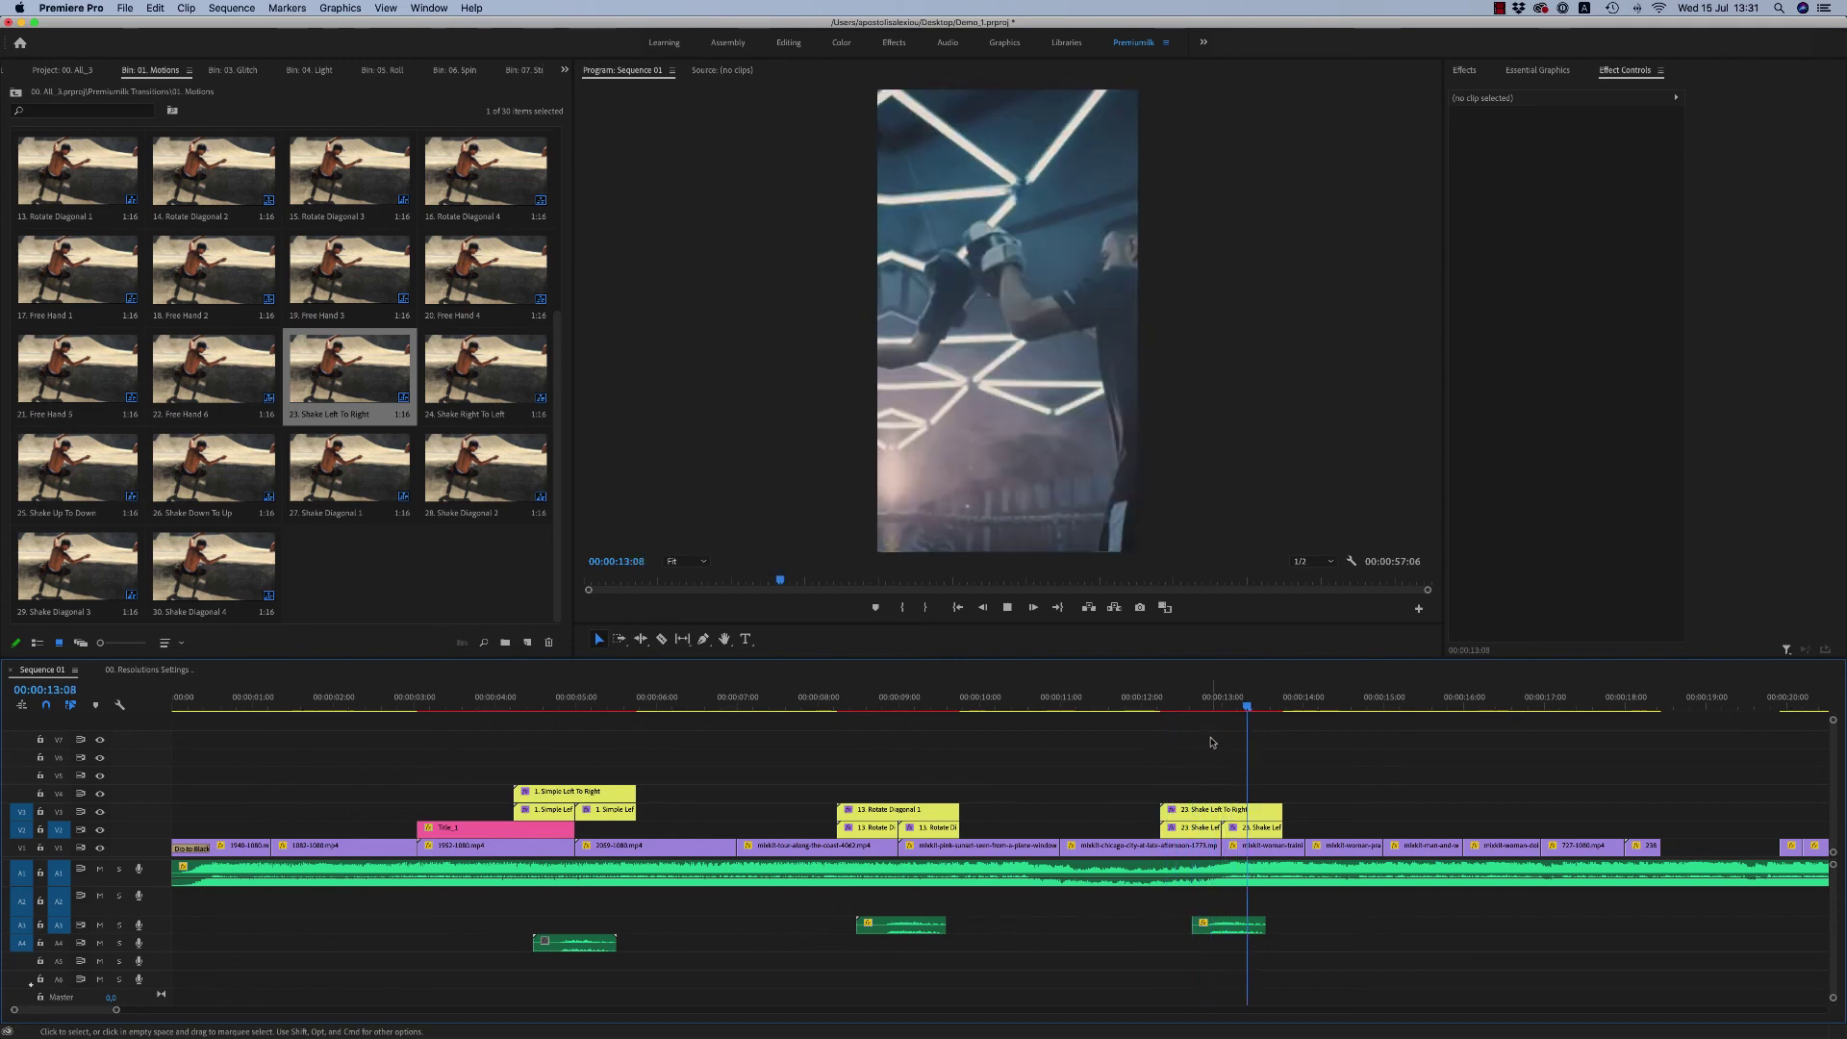
key(space)
Step: Examine the three placed transitions and the opening clips of Sequence 01 at several points in the vertical frame
click(1177, 700)
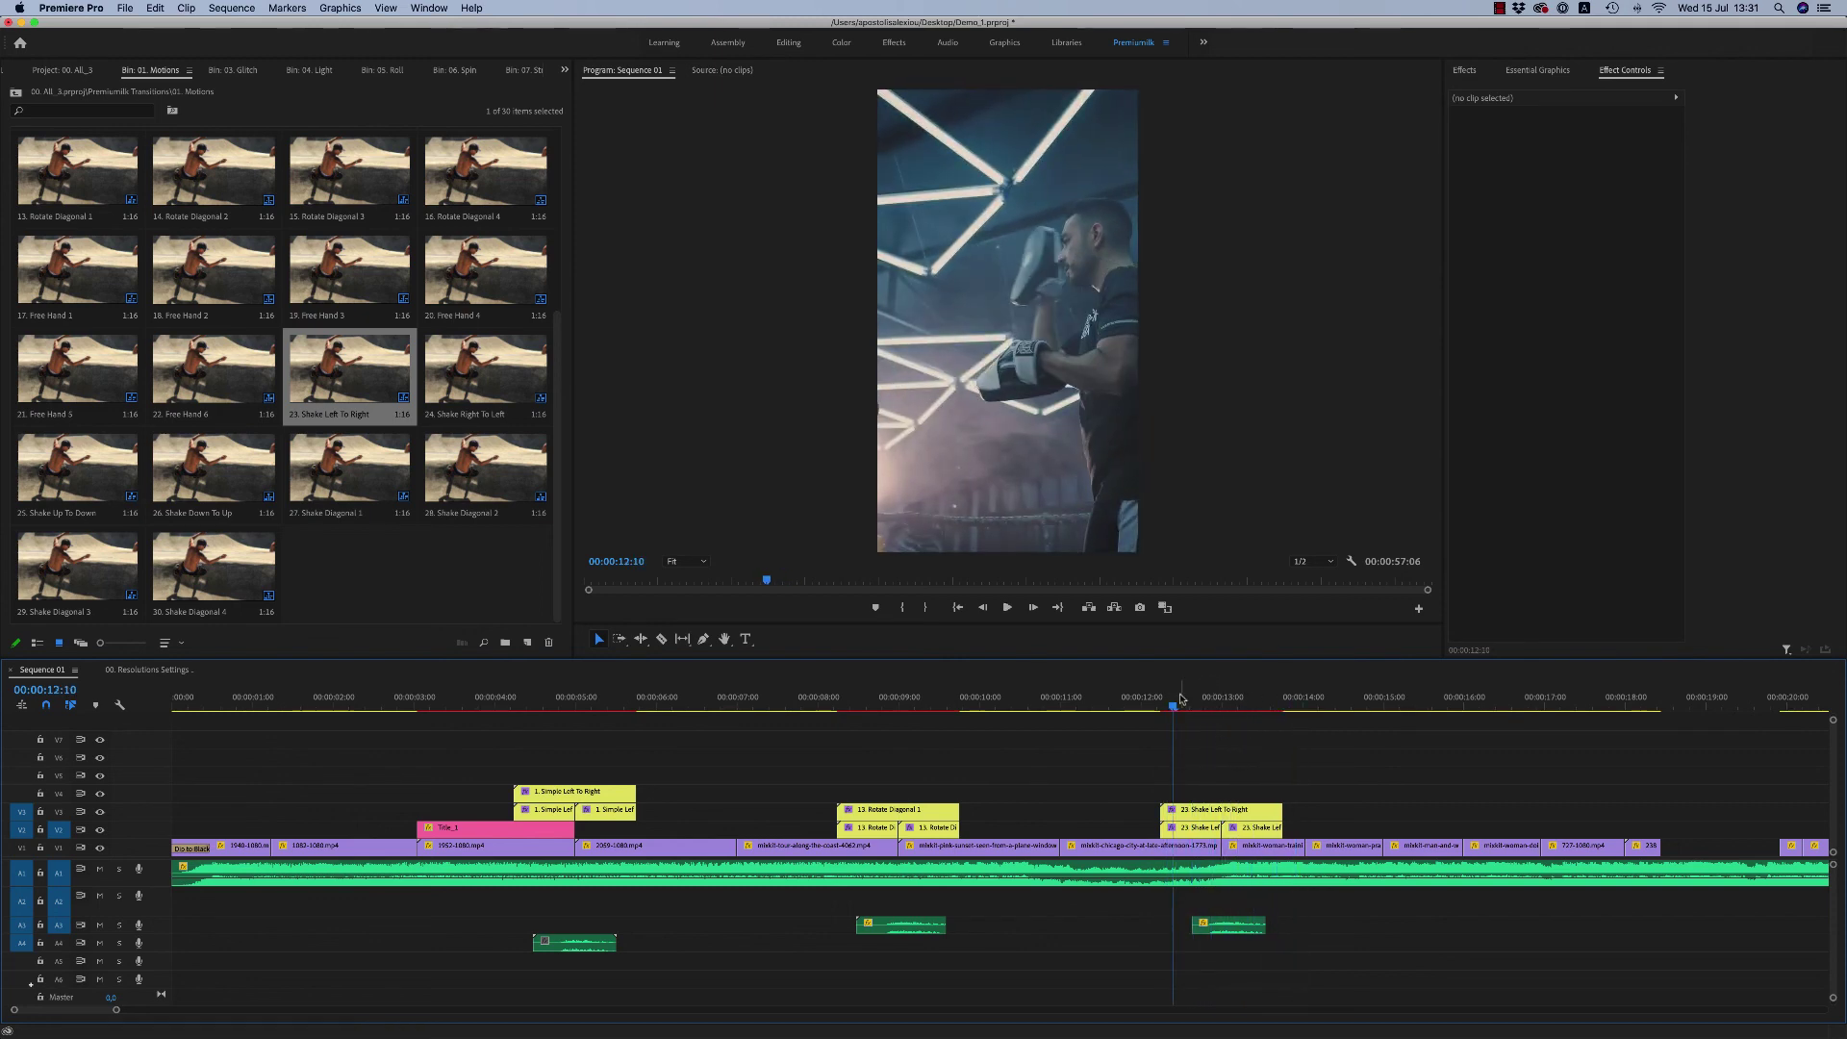
drag(1193, 701, 1270, 706)
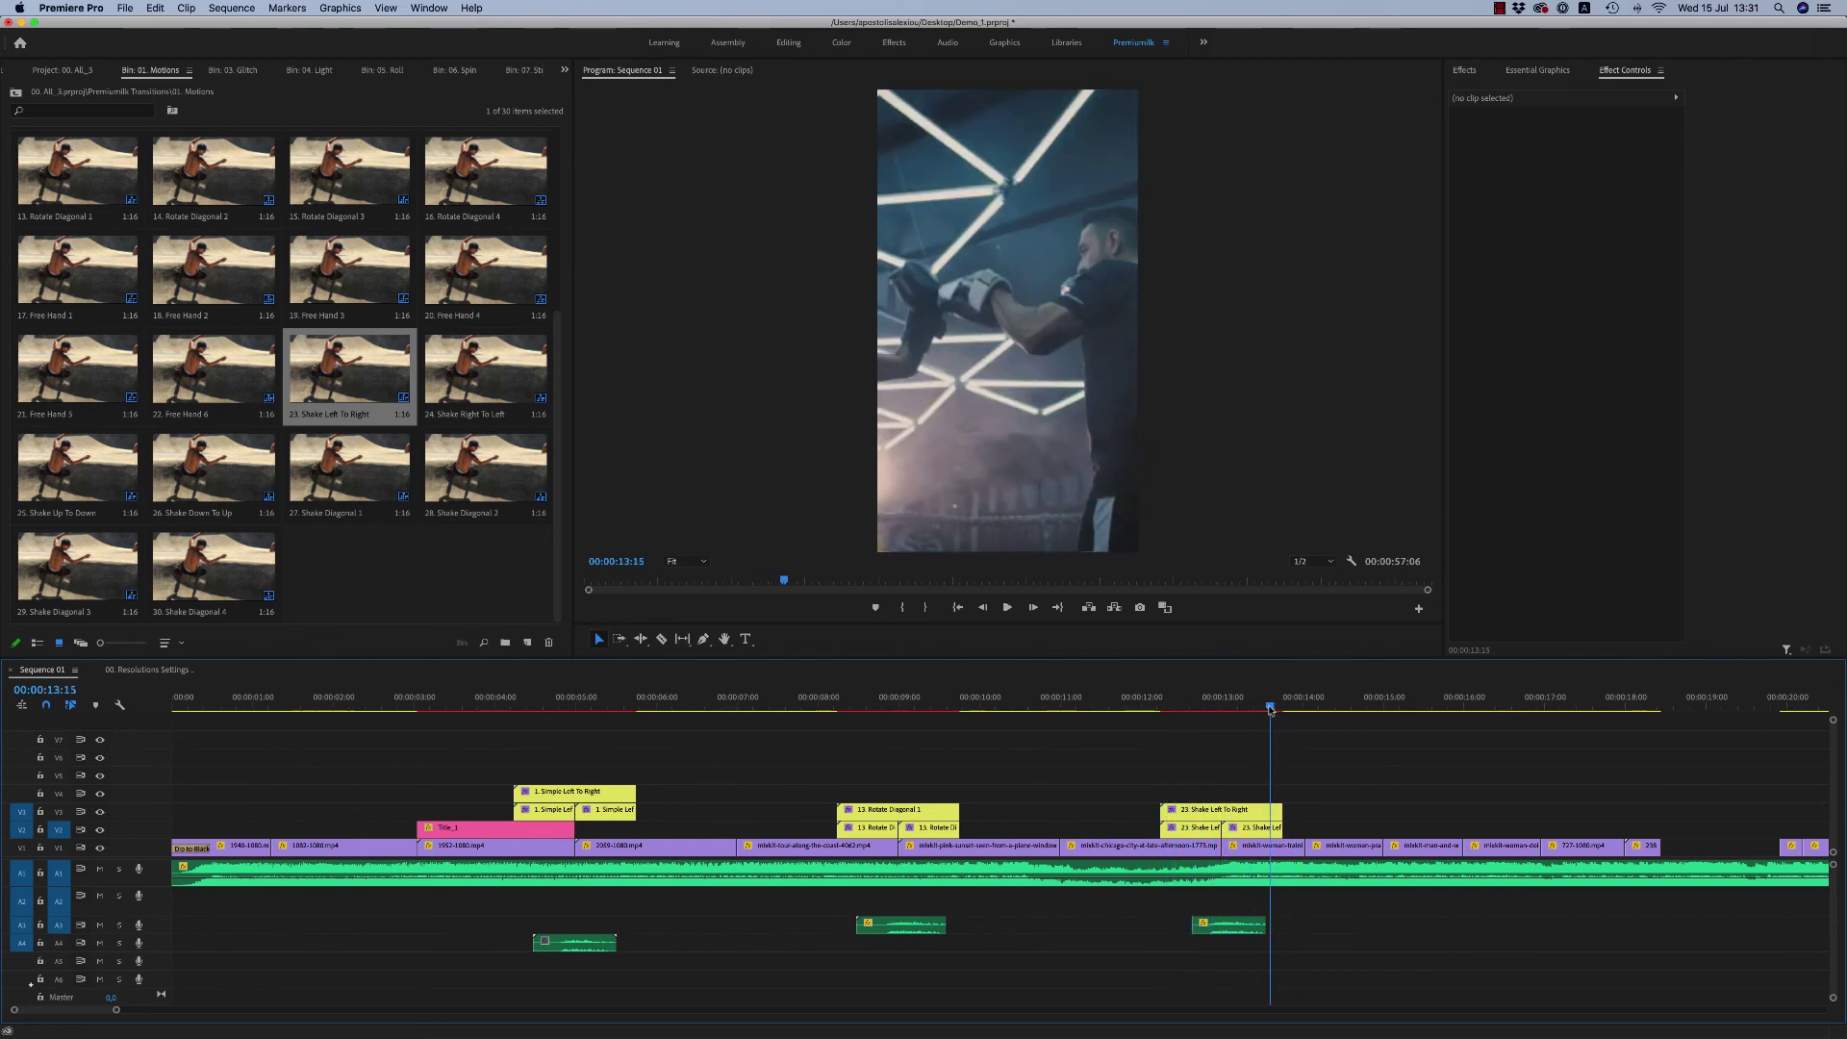
click(1044, 700)
click(875, 699)
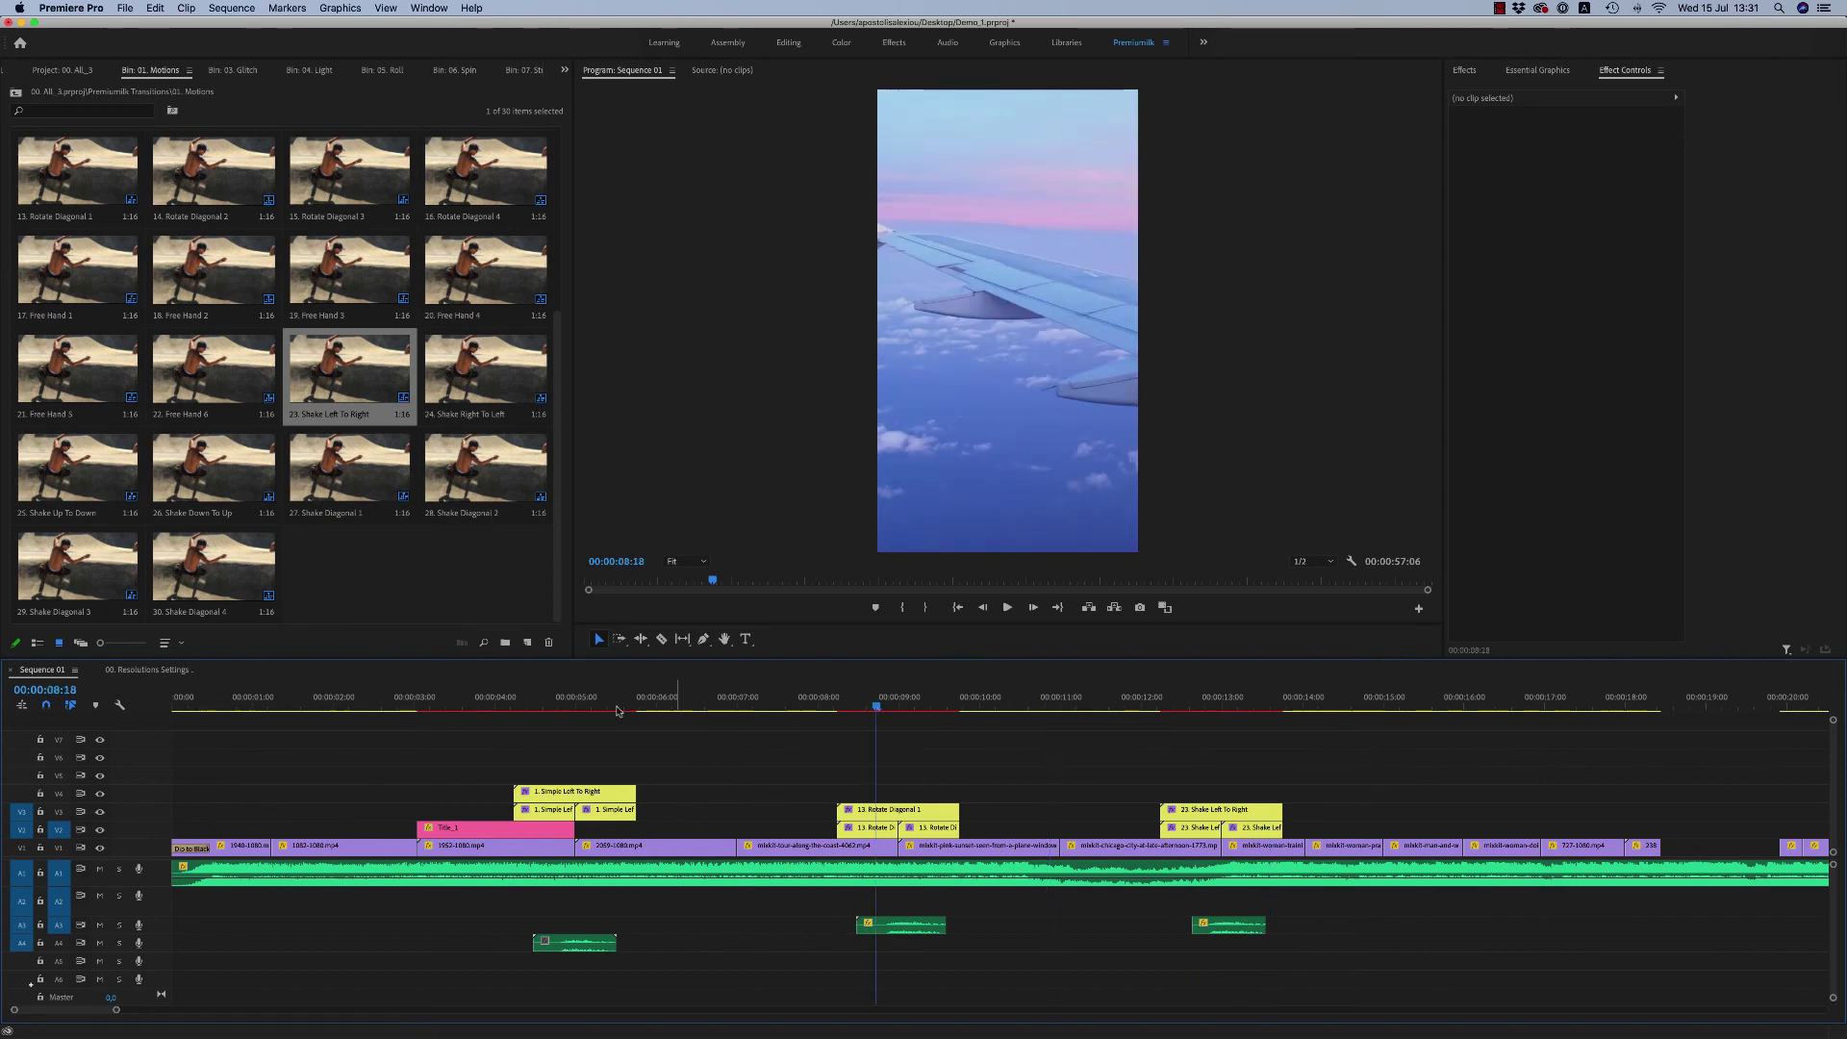
click(528, 707)
click(442, 707)
click(294, 705)
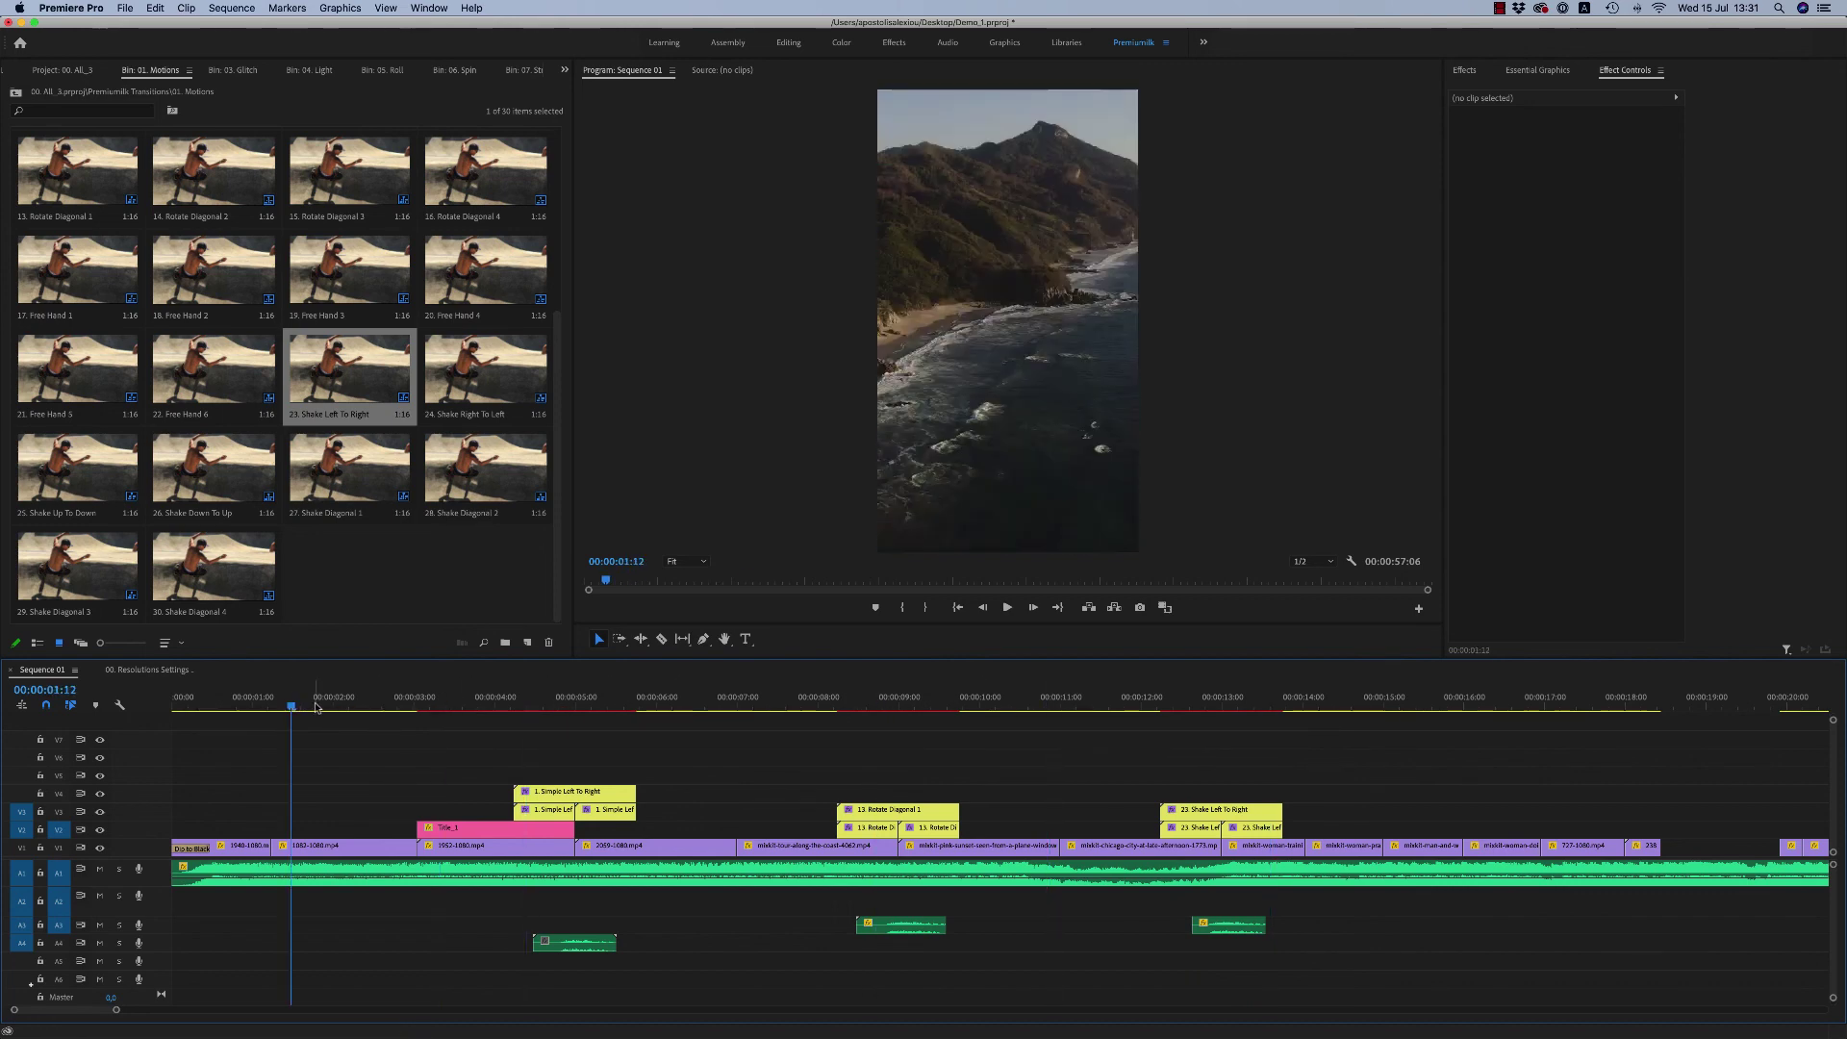
click(493, 706)
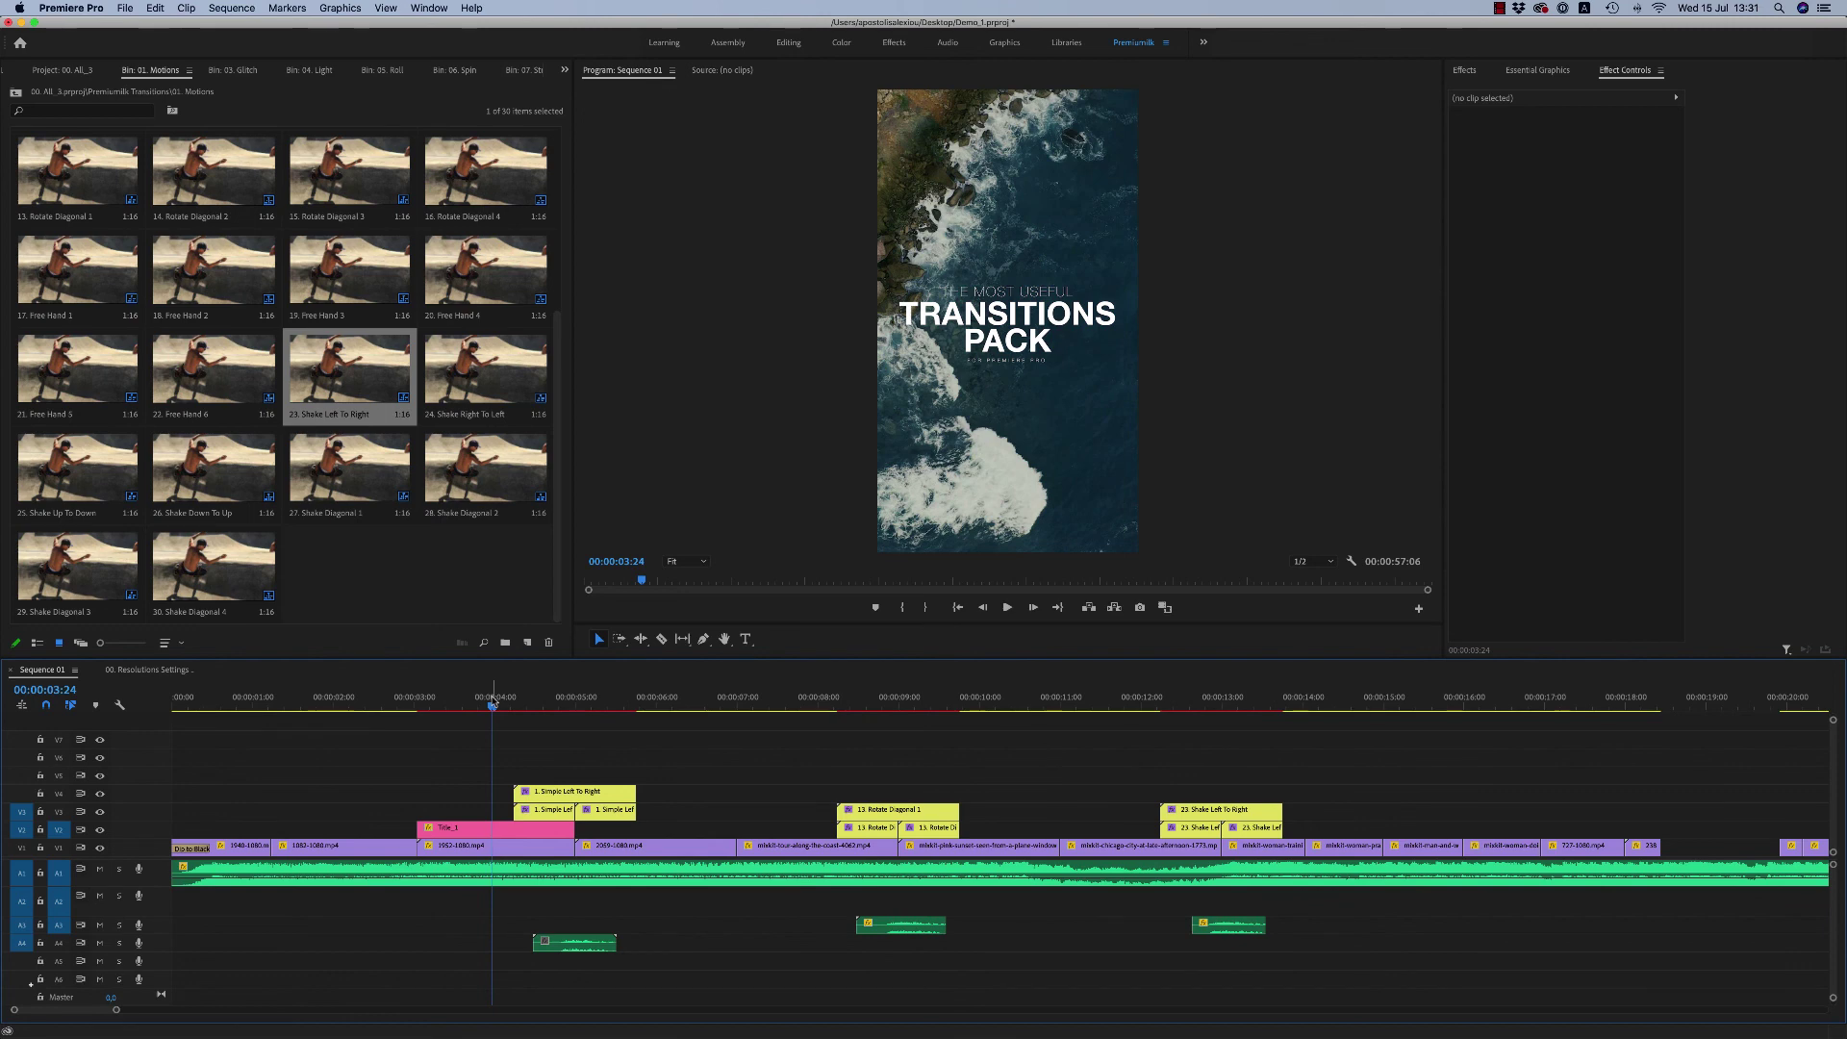